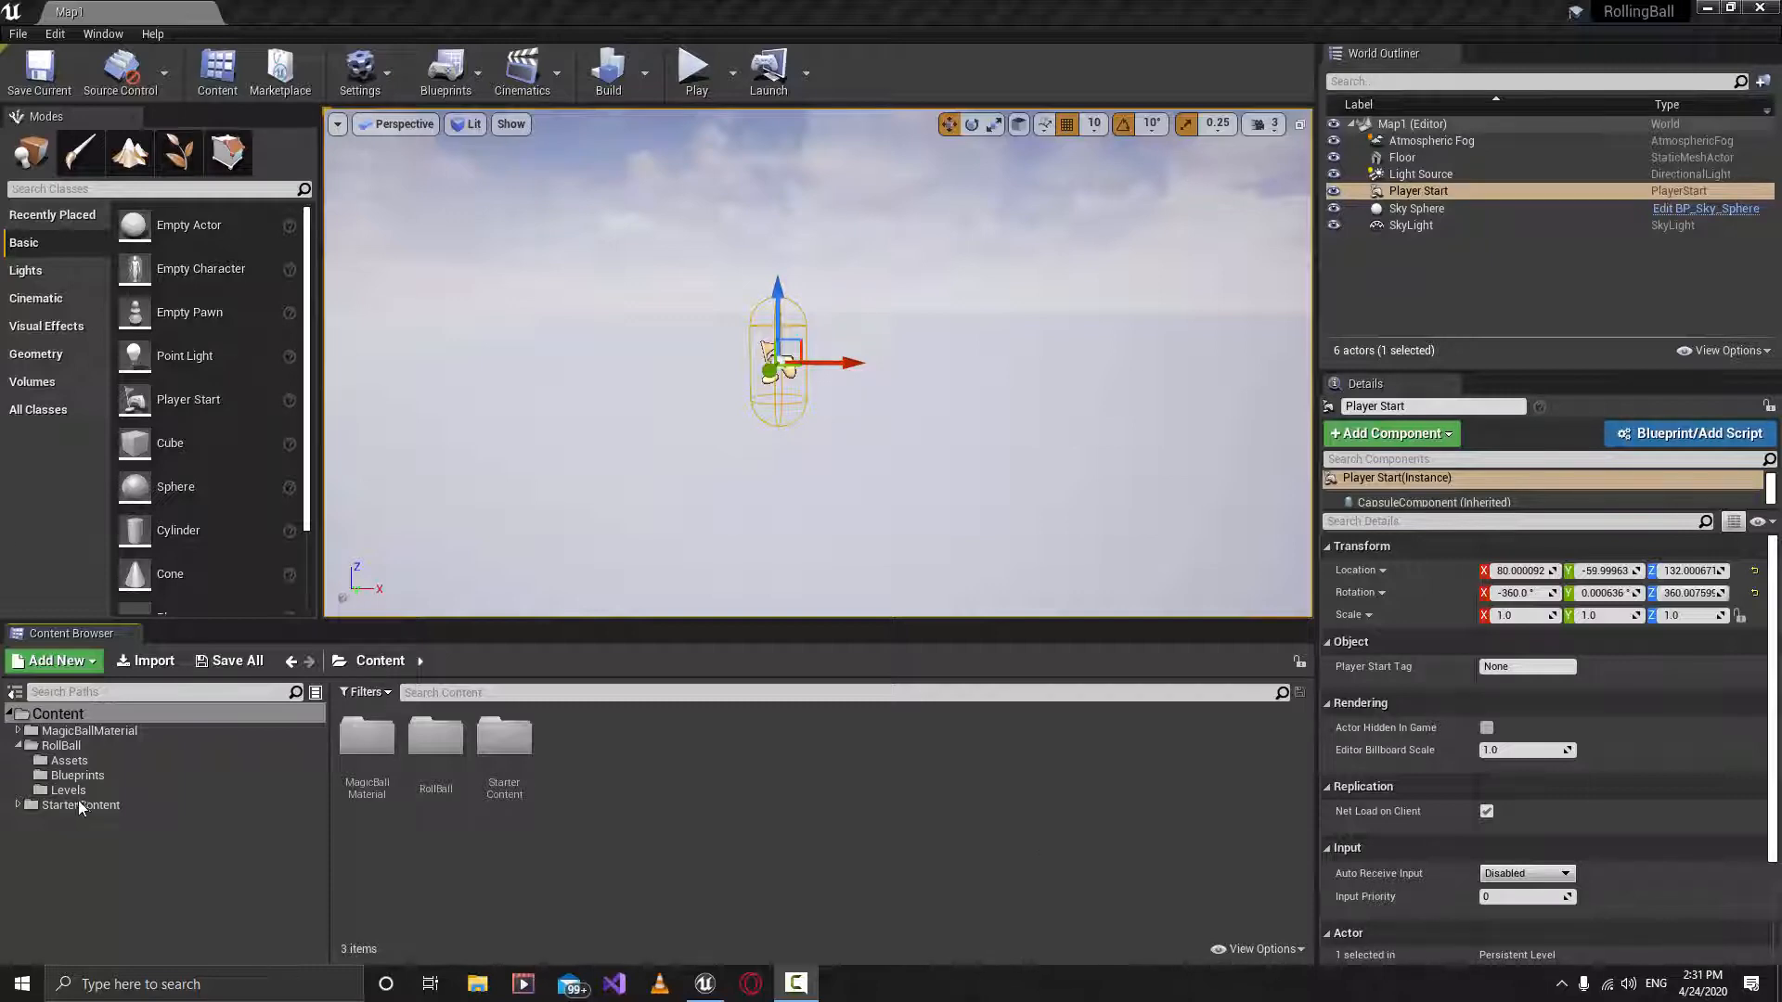
Show the RollBall Assets folder in the project content and open the Roll Ball Files folder from the desktop.
click(72, 745)
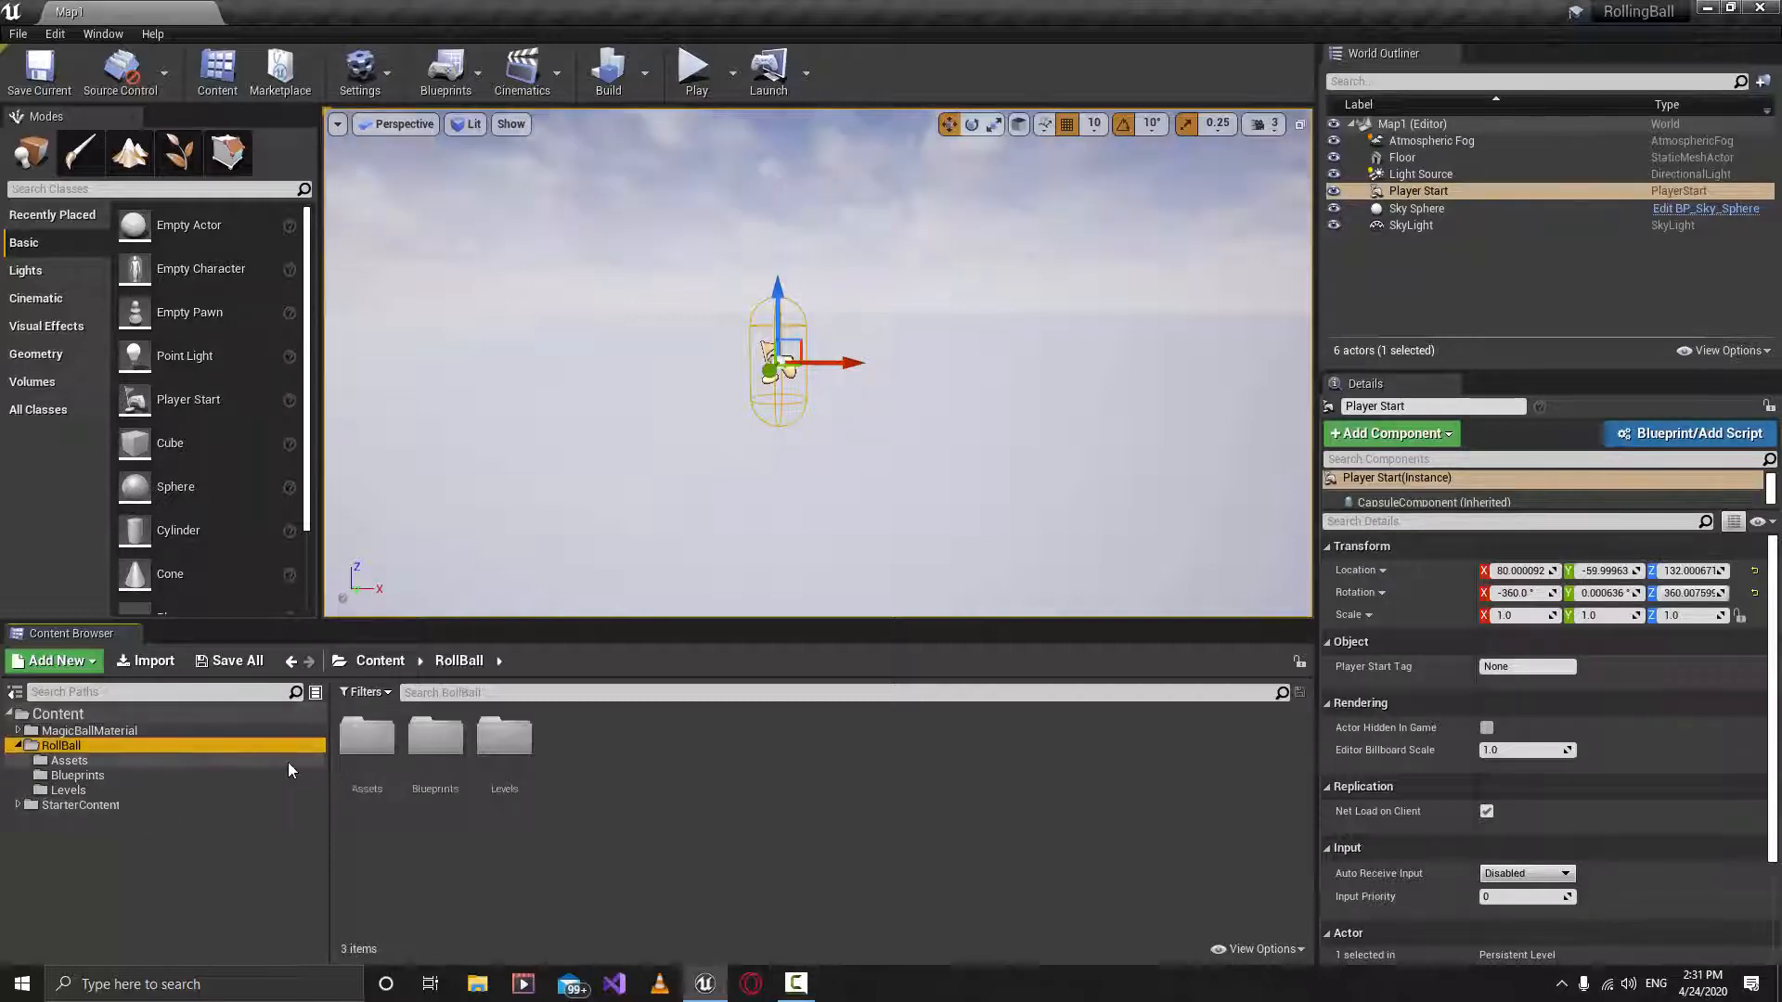
double_click(355, 750)
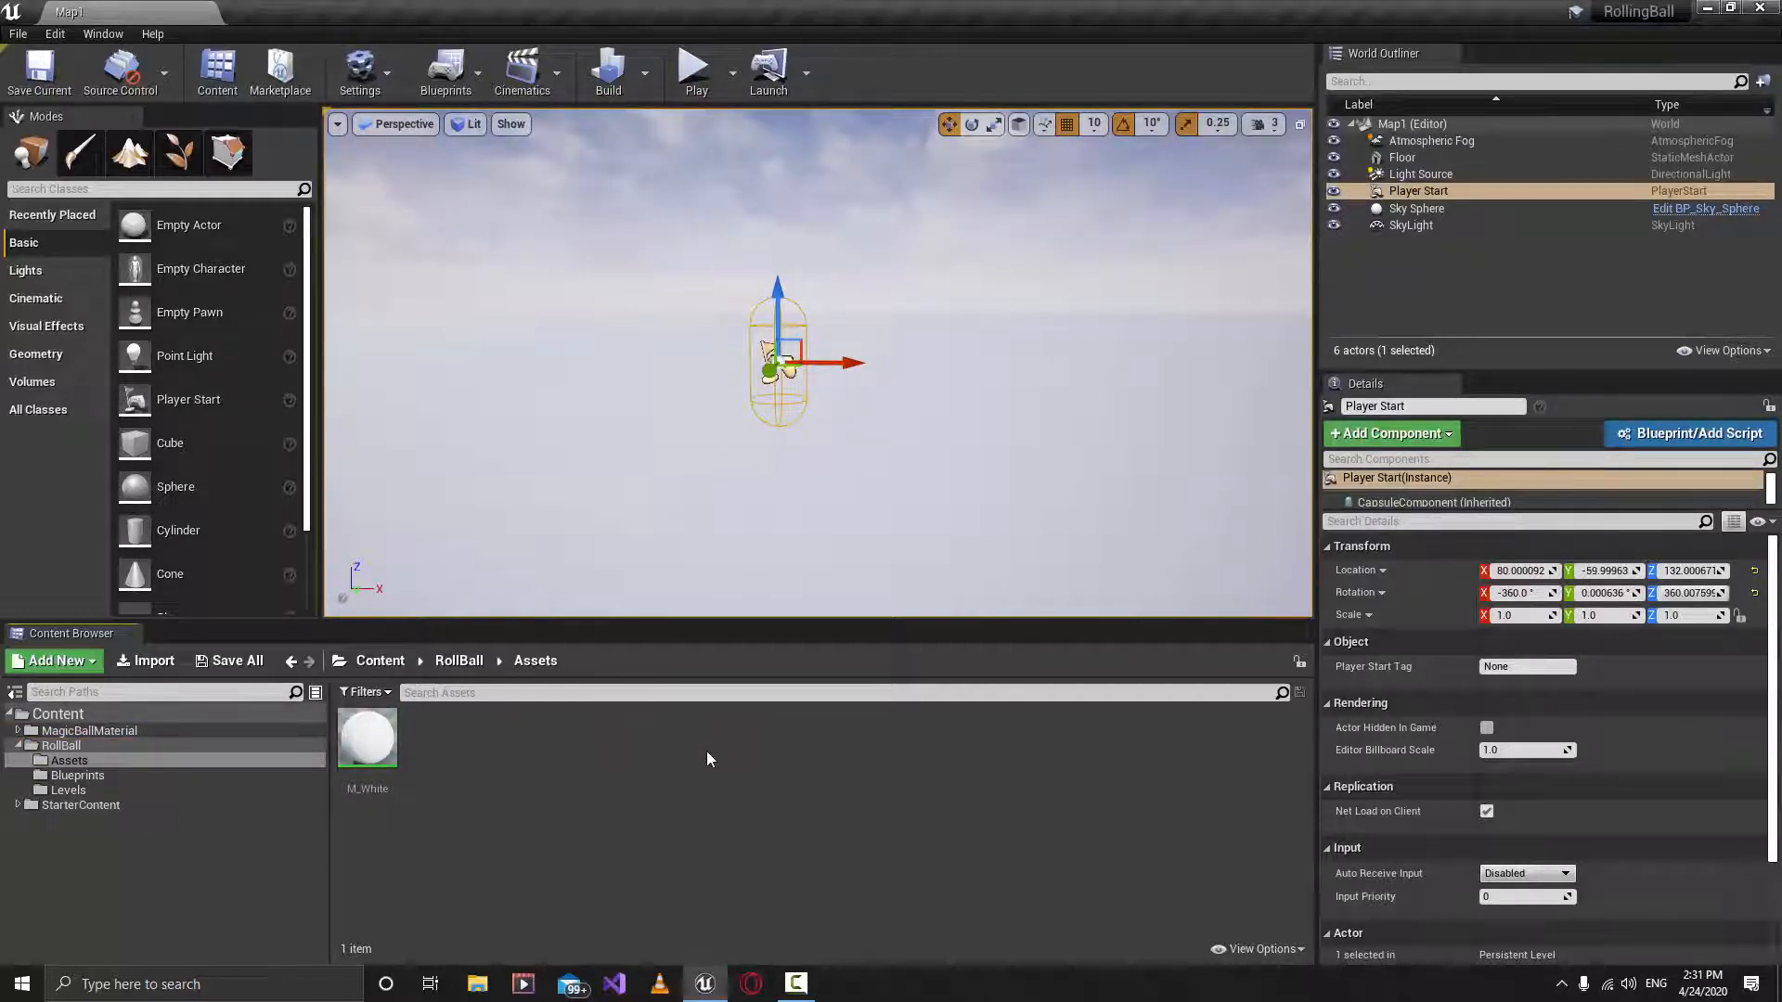
click(1709, 9)
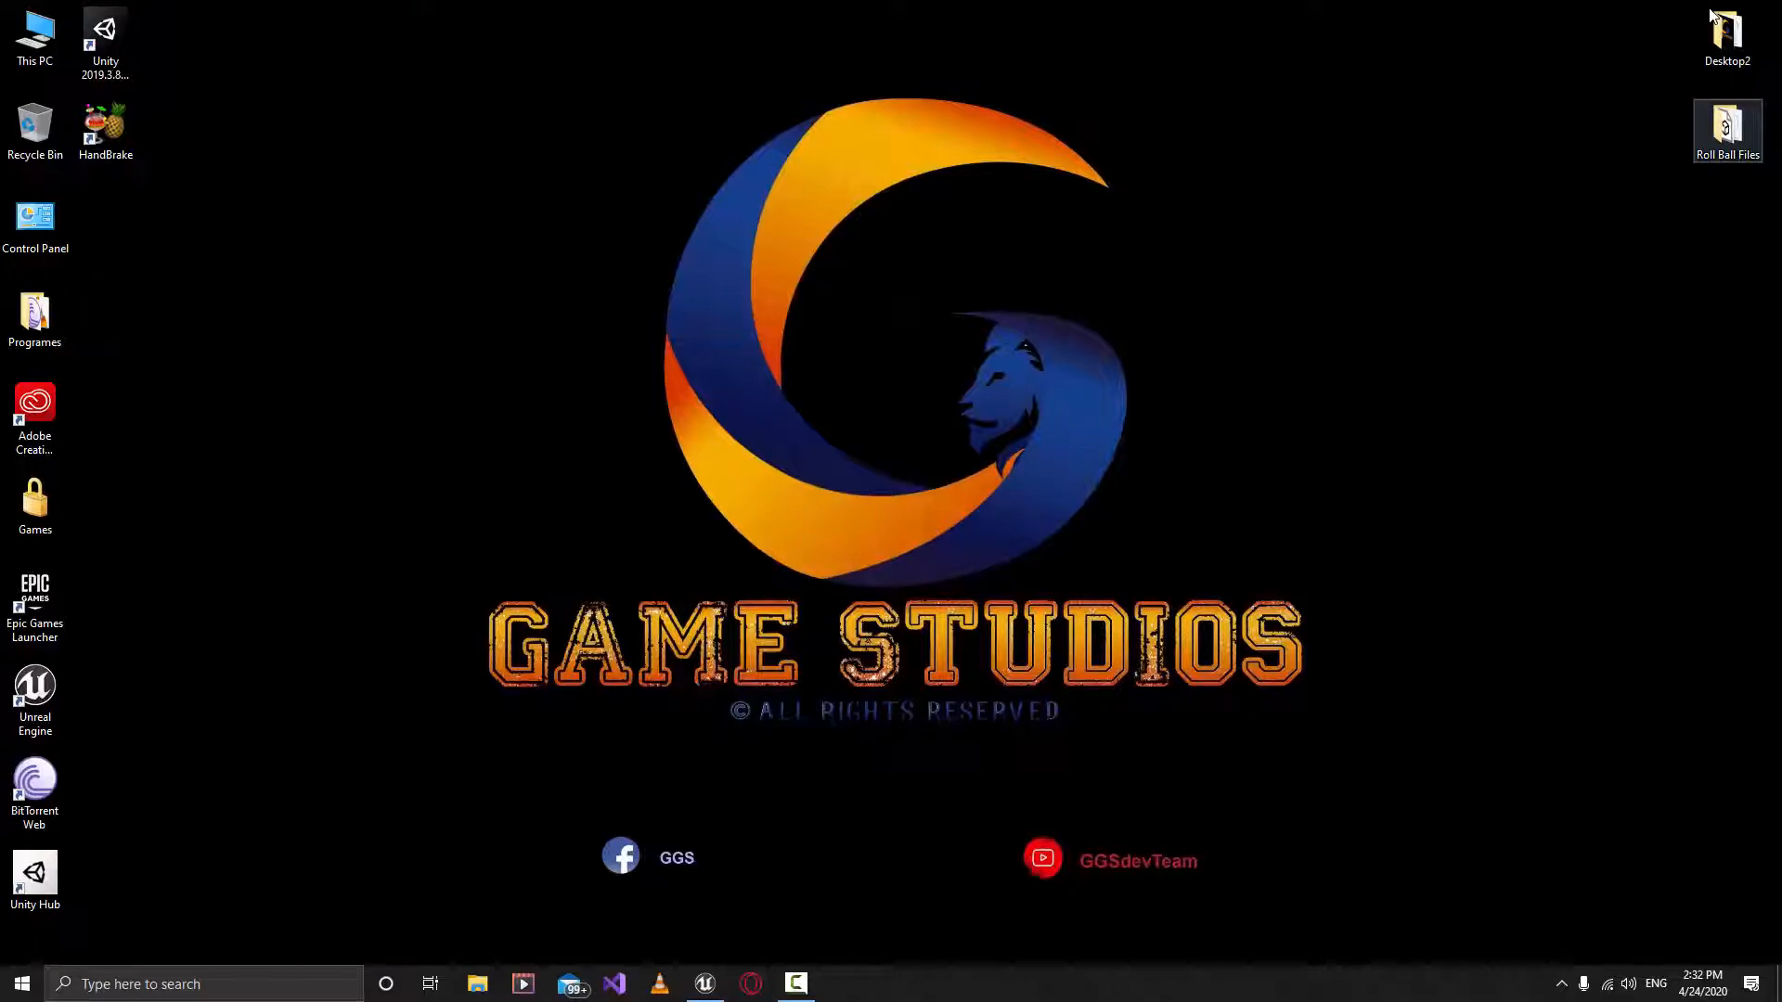
double_click(1727, 128)
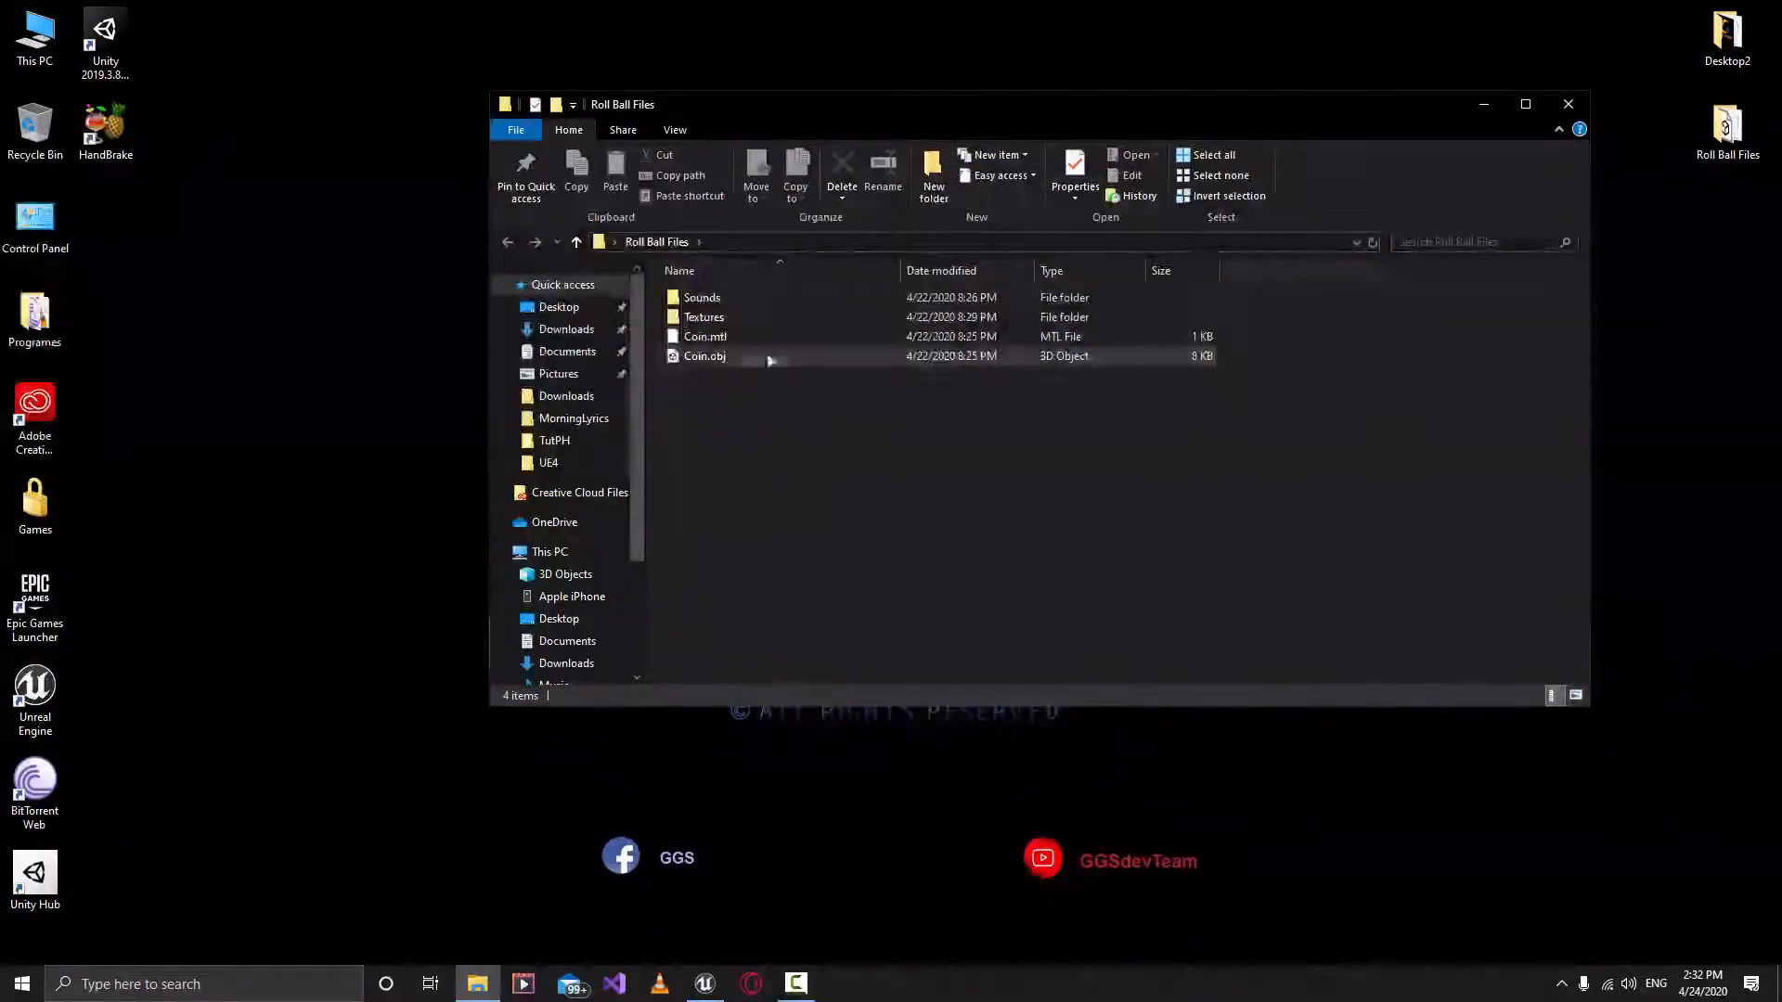
Bring Coin.obj from the Roll Ball Files folder into the project's Assets folder to start its import.
click(732, 361)
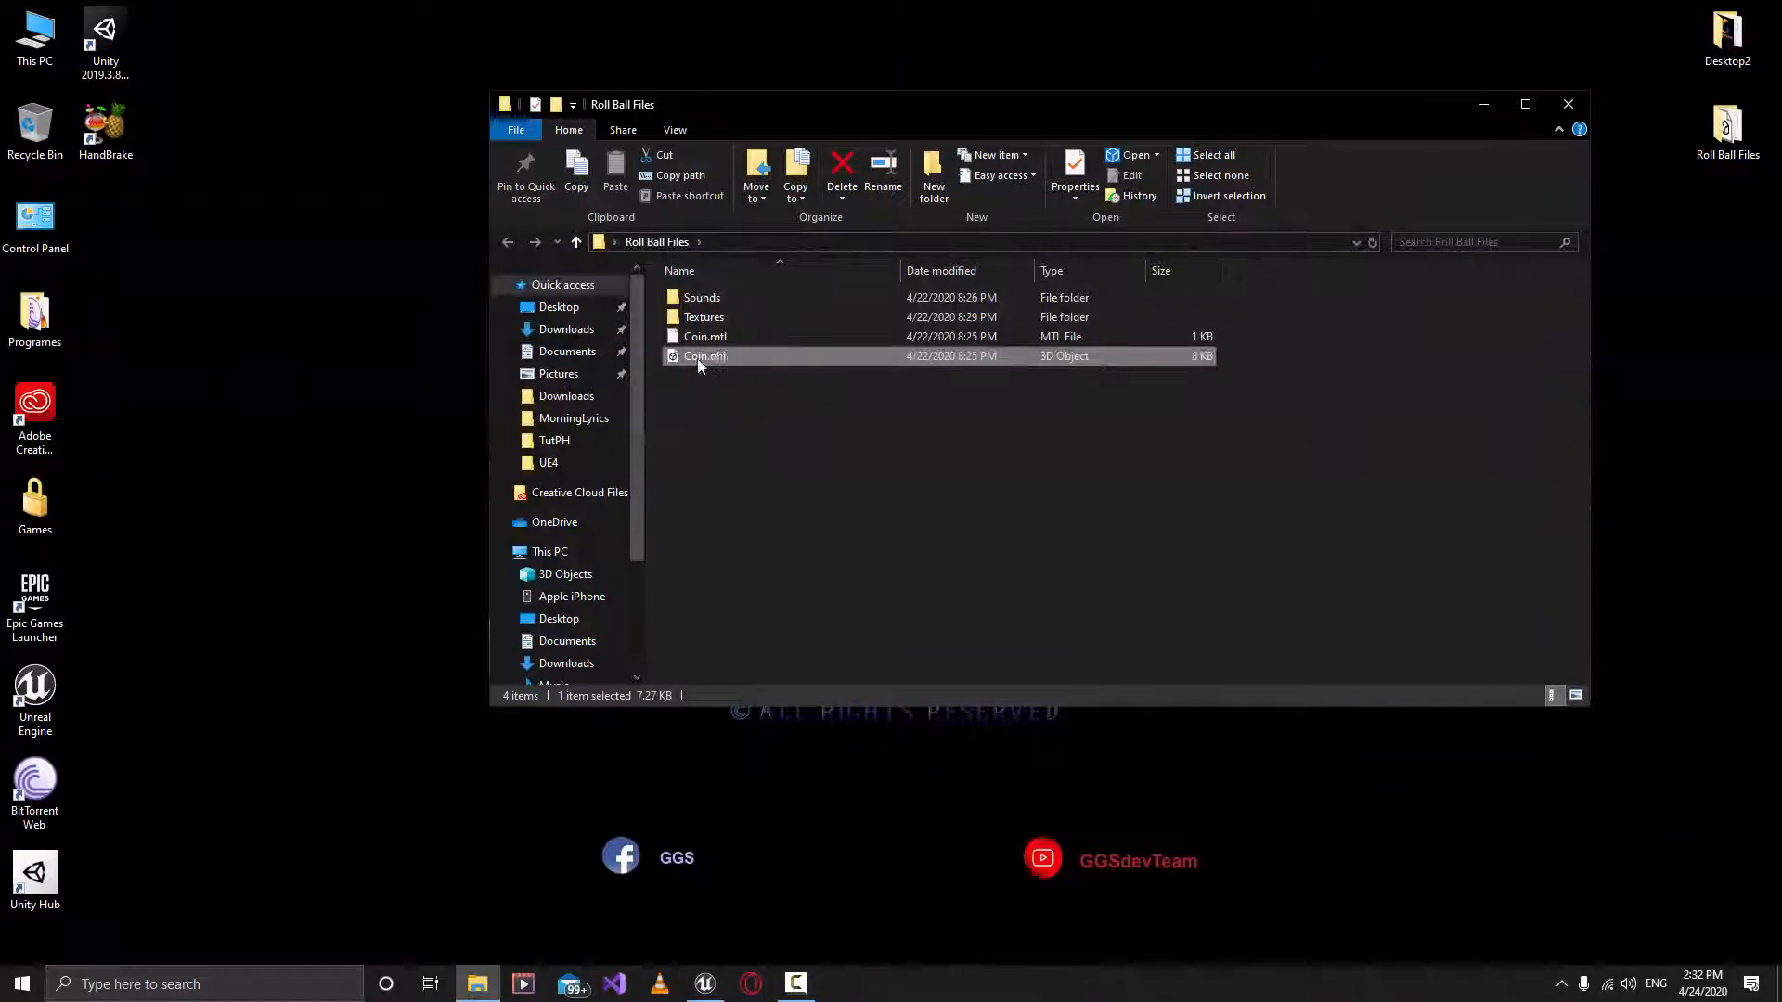
click(720, 997)
click(495, 995)
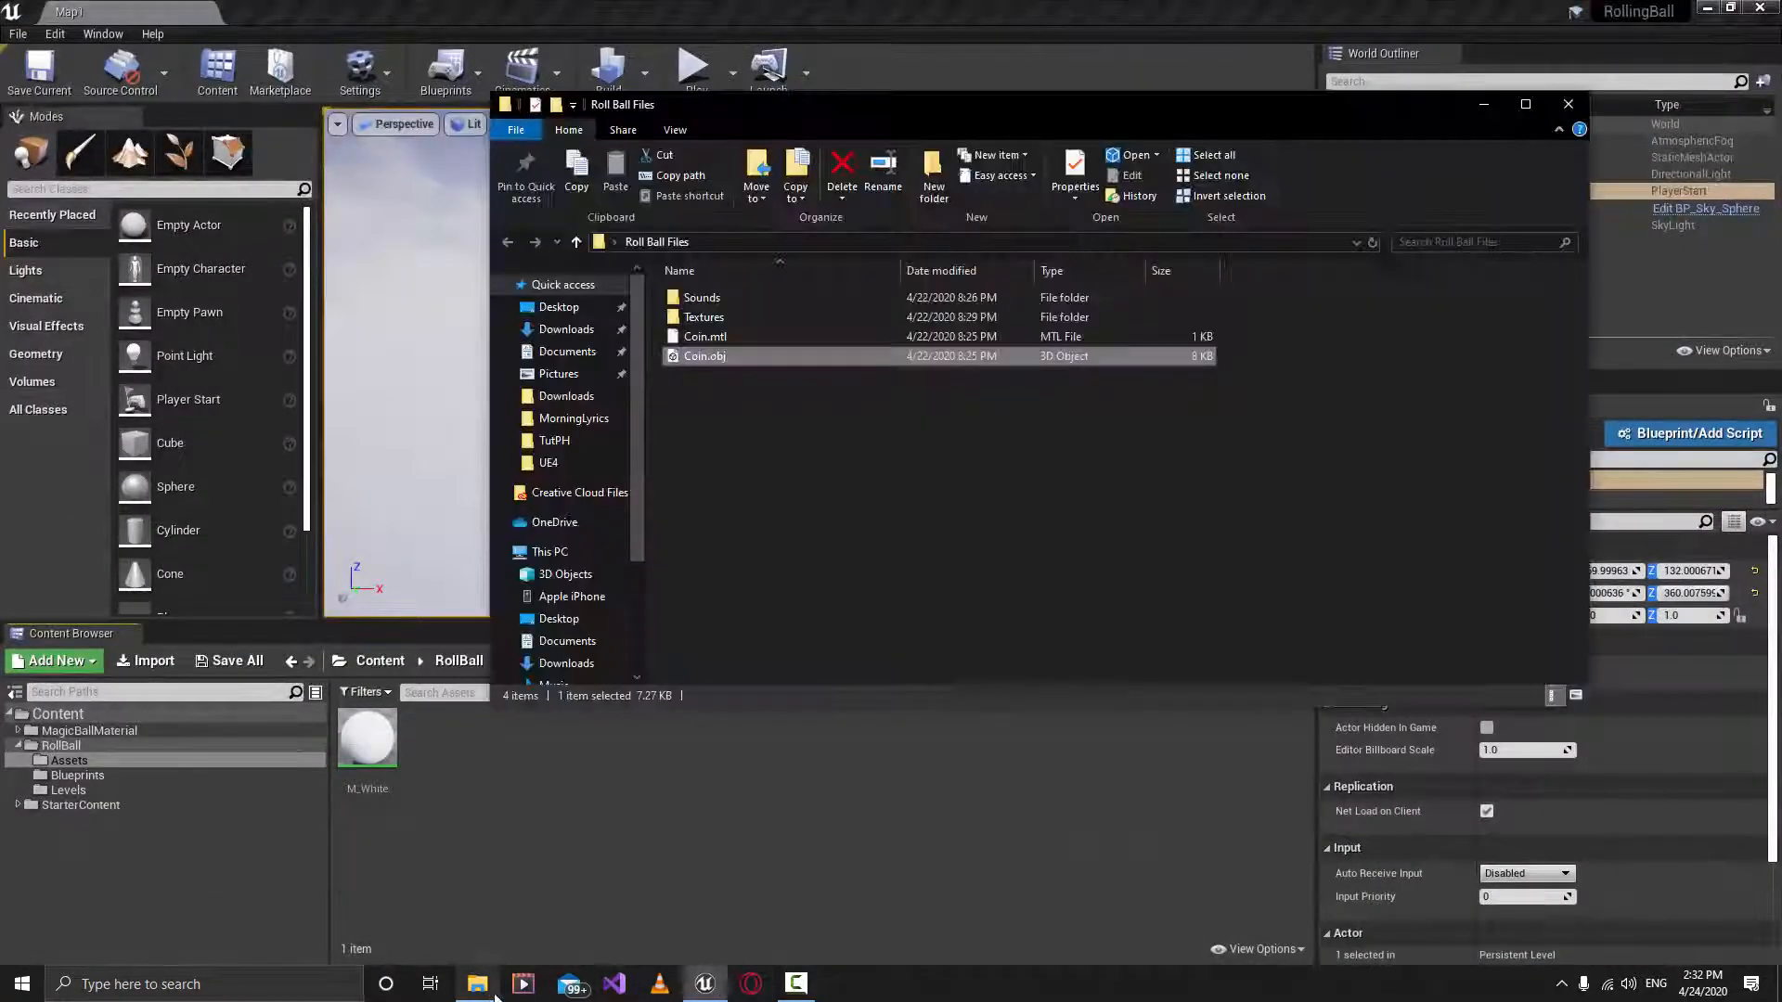
drag(832, 100, 1104, 97)
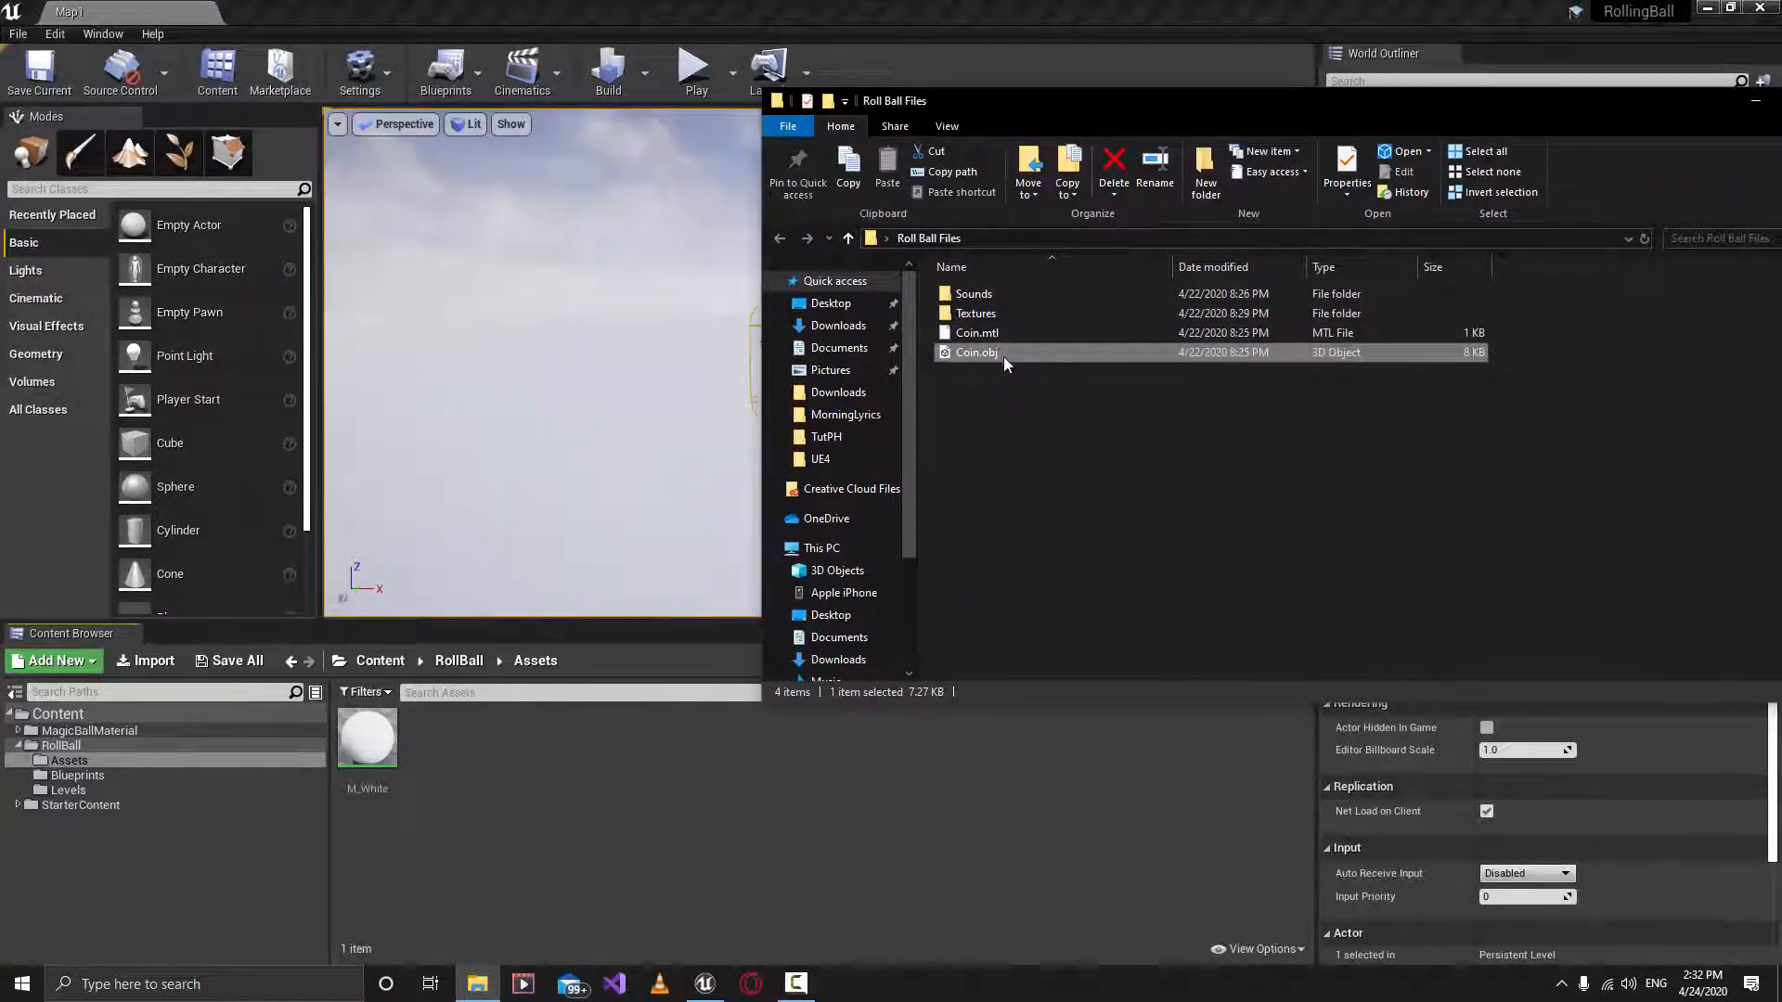
drag(1004, 356, 529, 795)
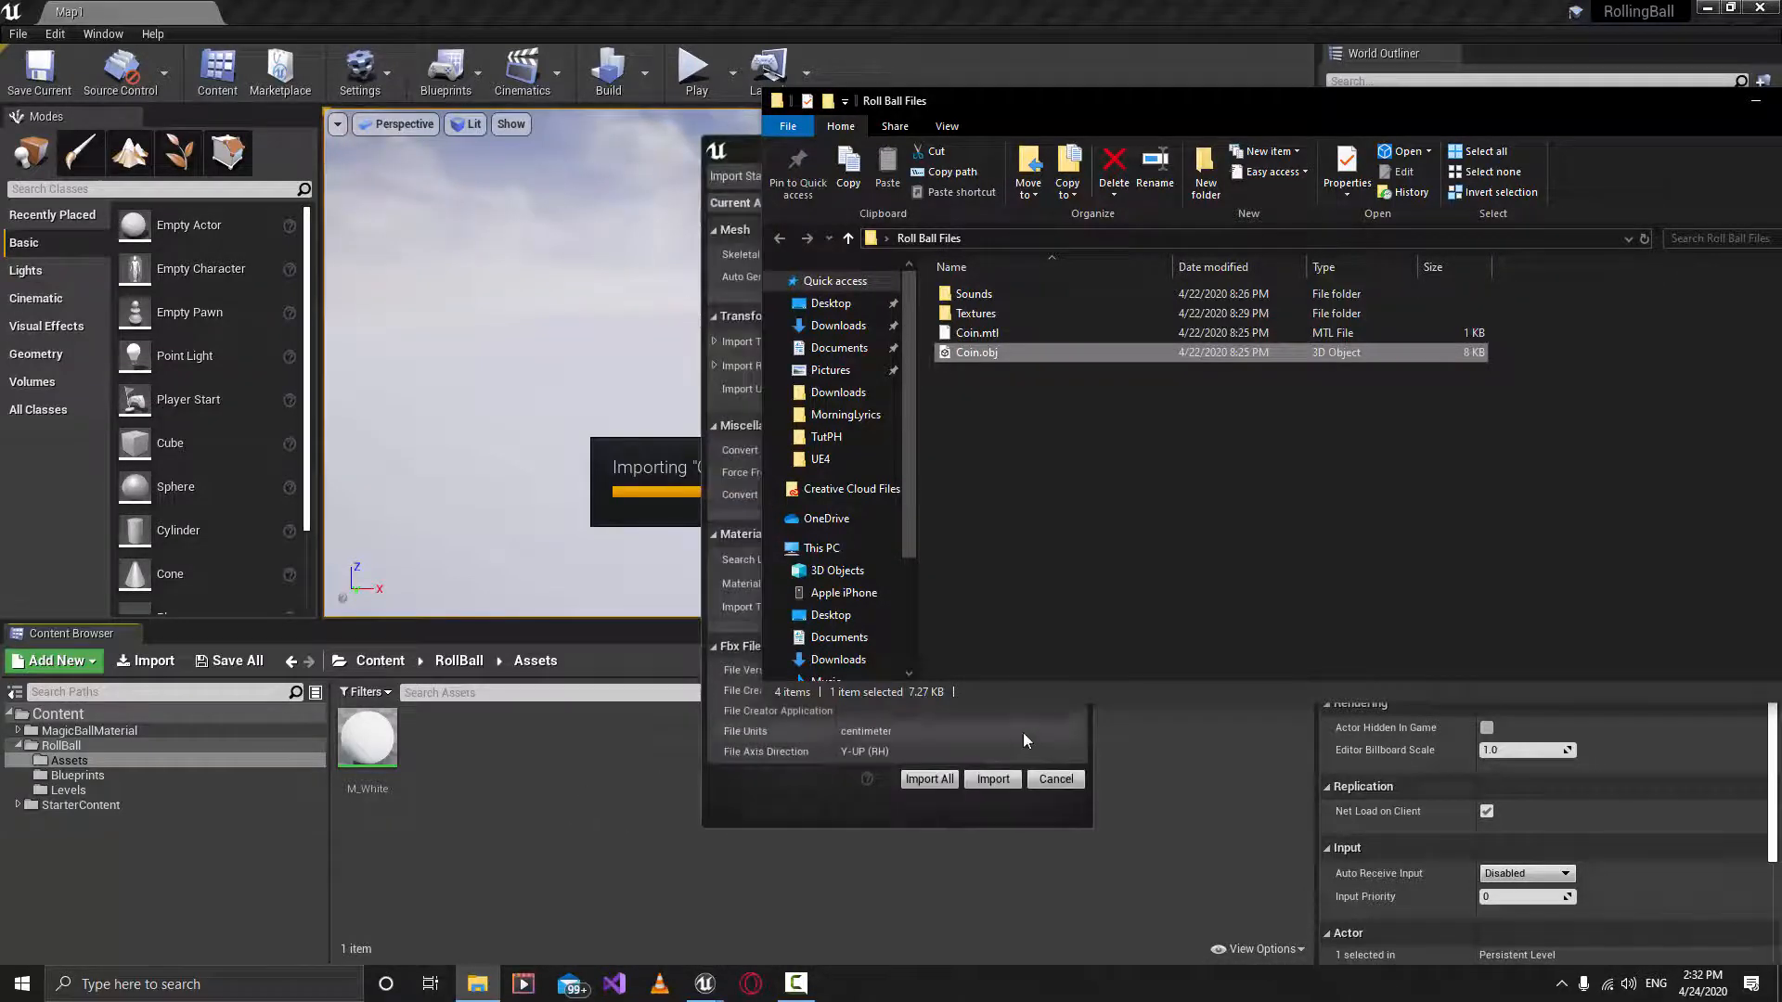
click(1755, 100)
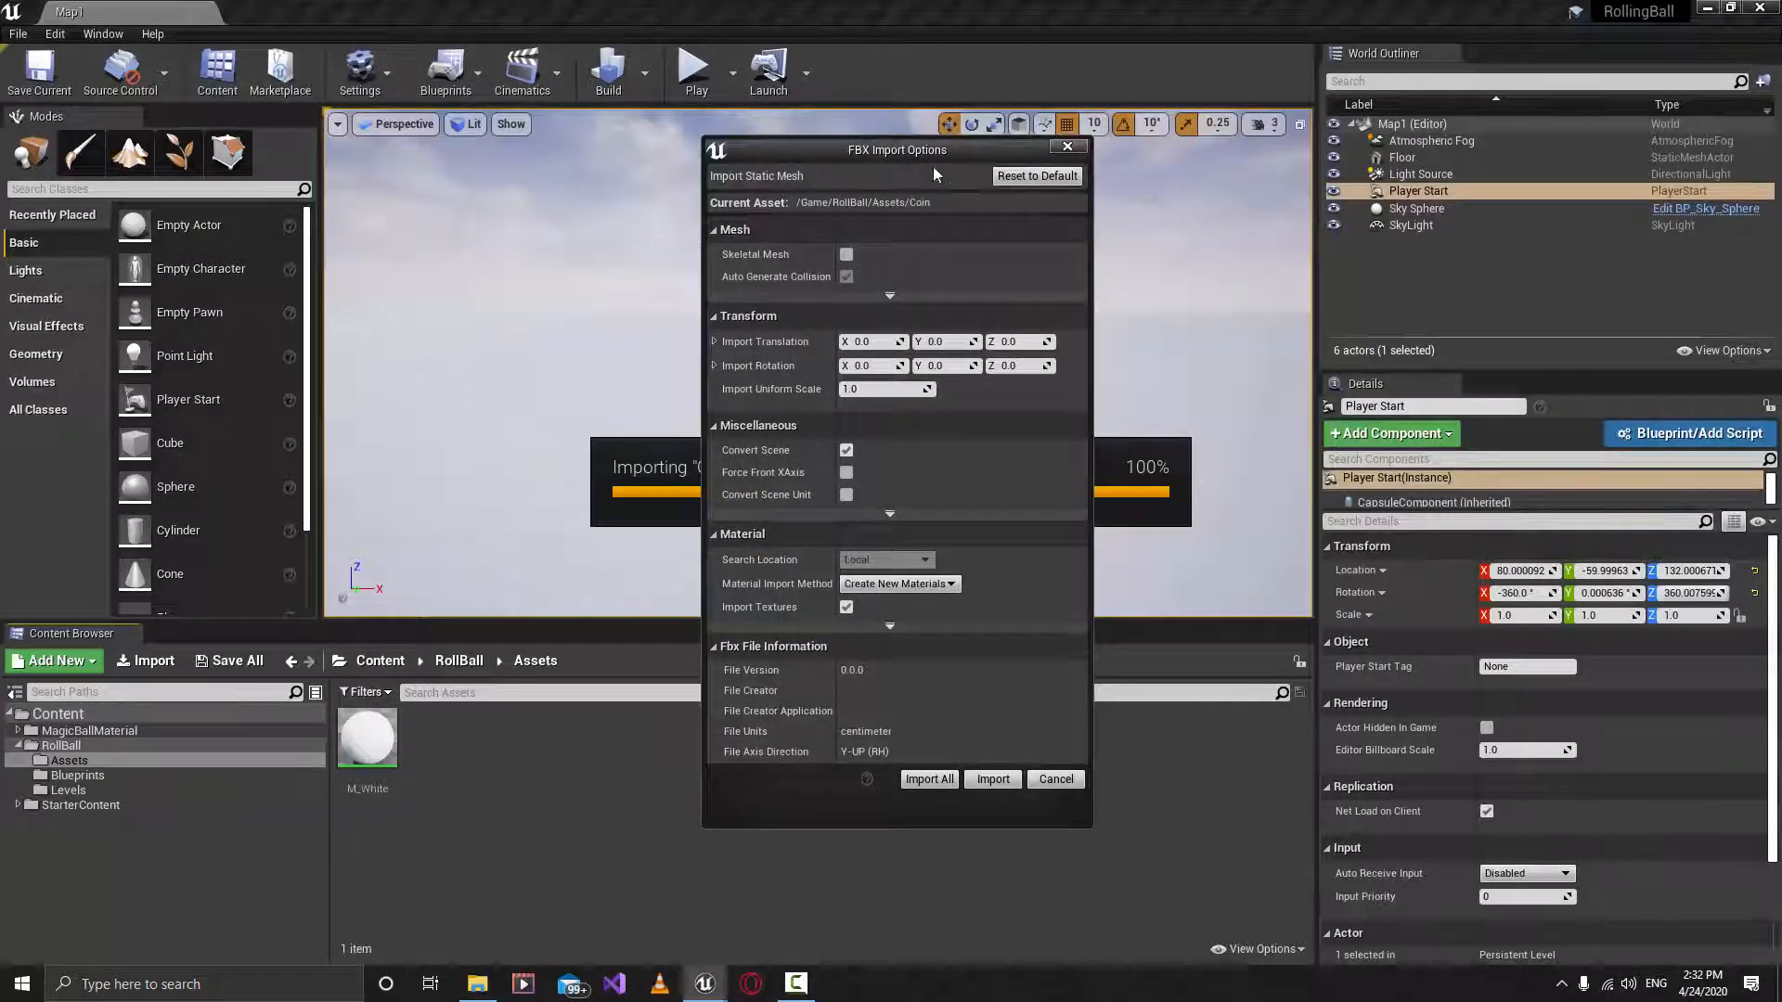
Import the Coin static mesh with the material import method Do Not Create Material and Import Textures disabled.
drag(897, 152, 894, 141)
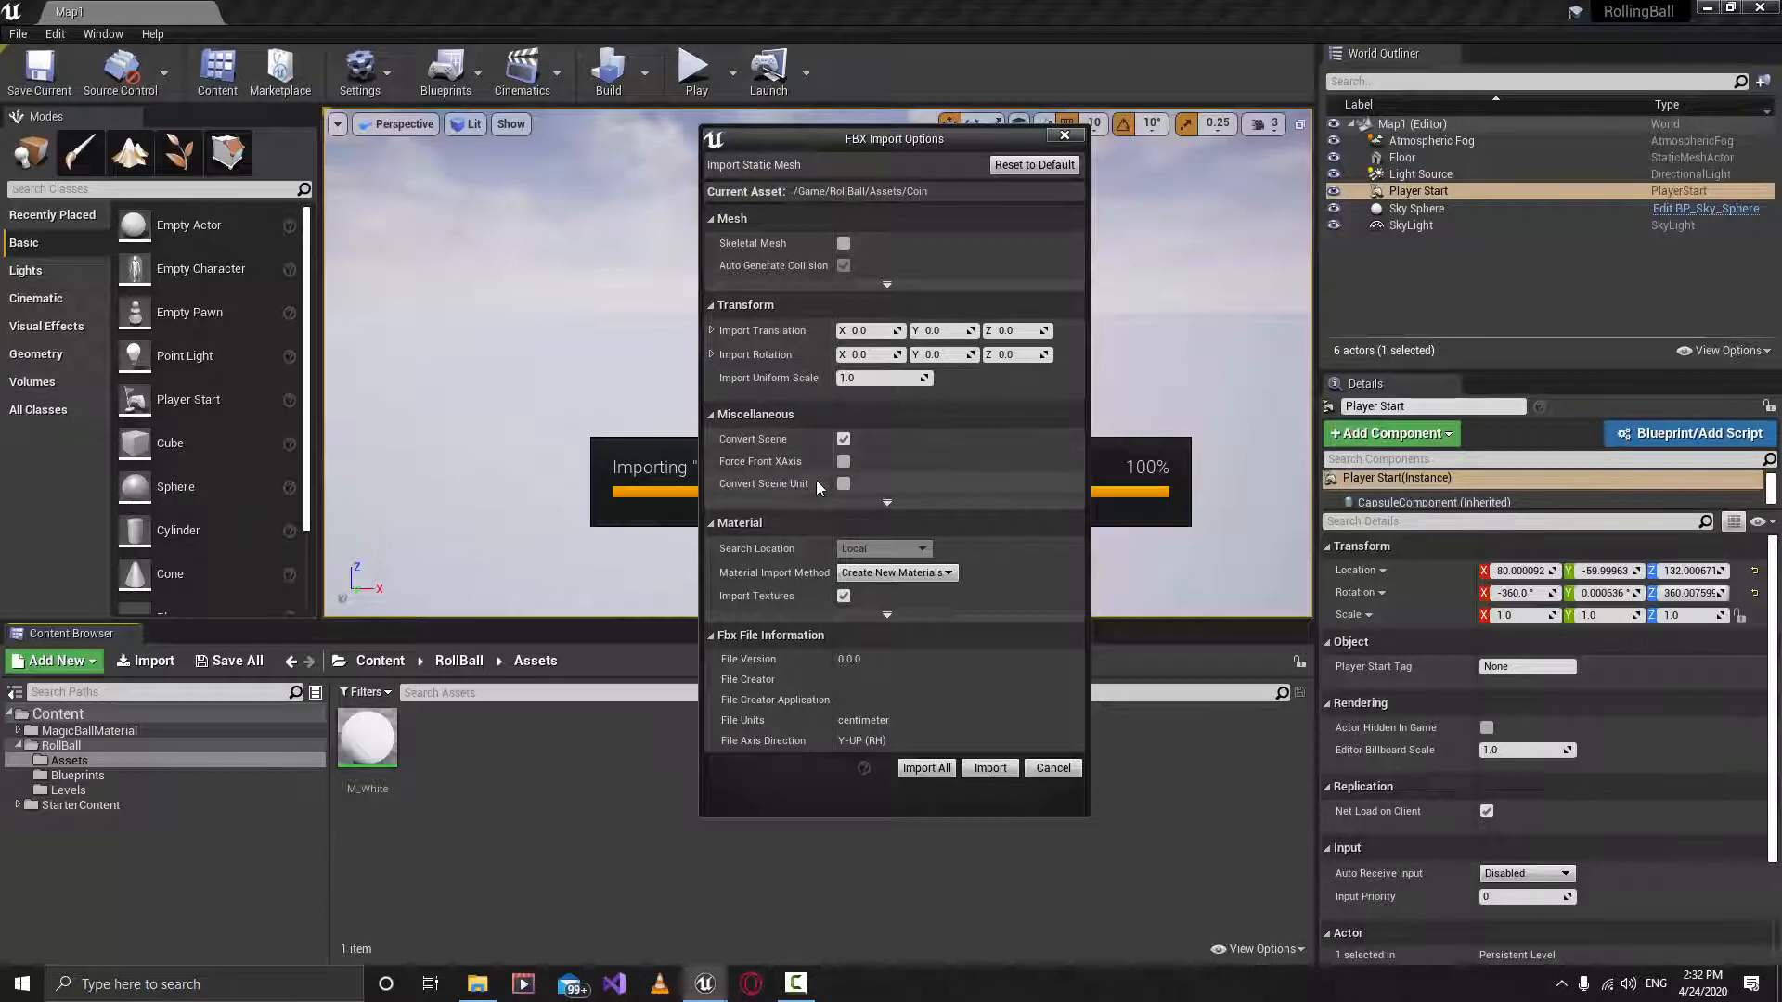
click(901, 575)
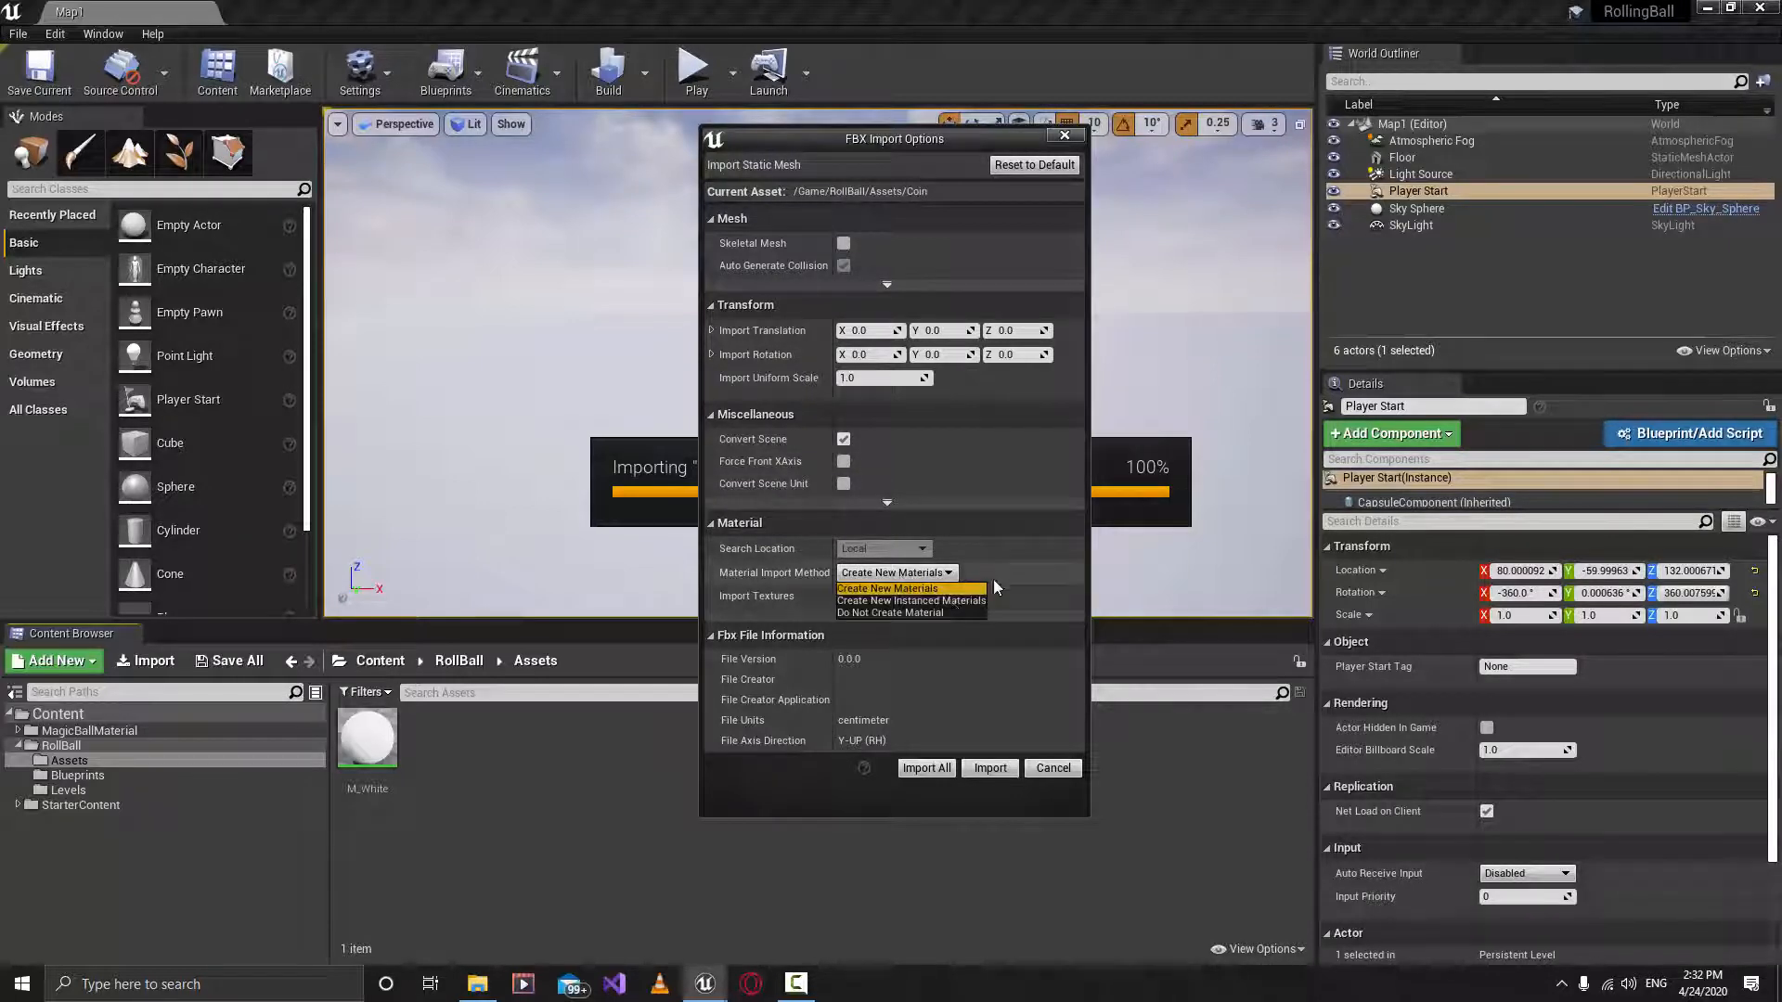
click(904, 613)
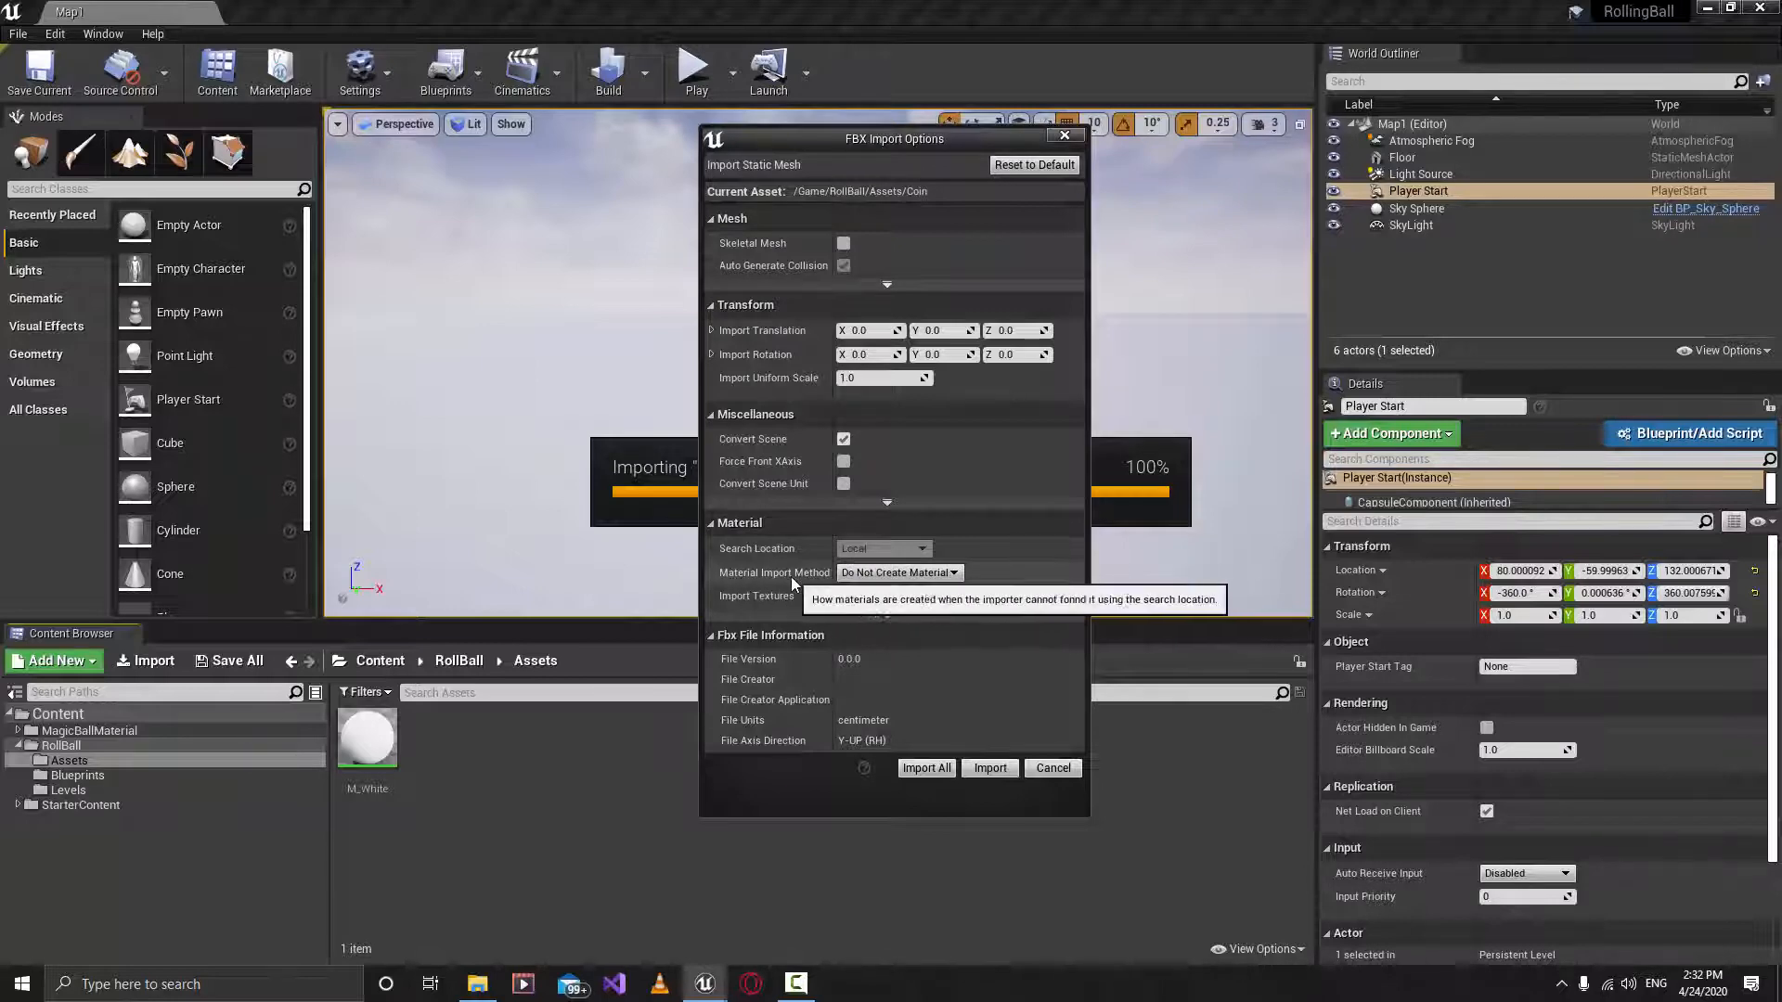
click(843, 597)
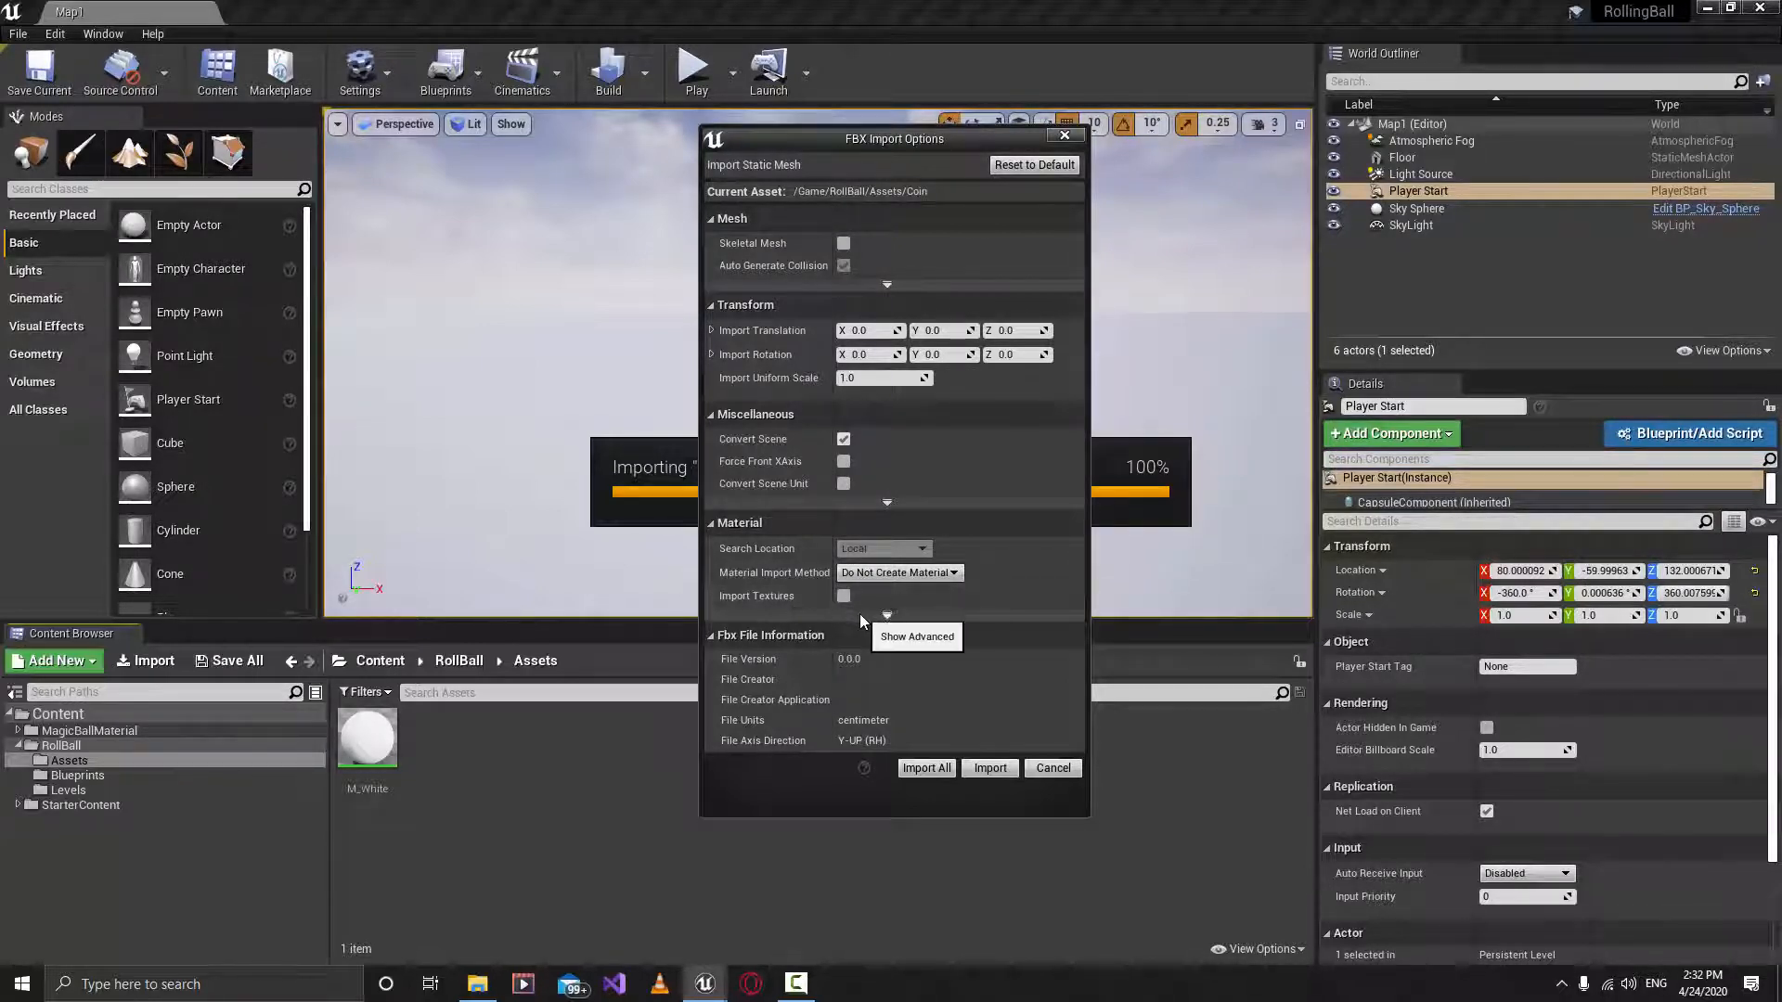
click(860, 614)
click(877, 668)
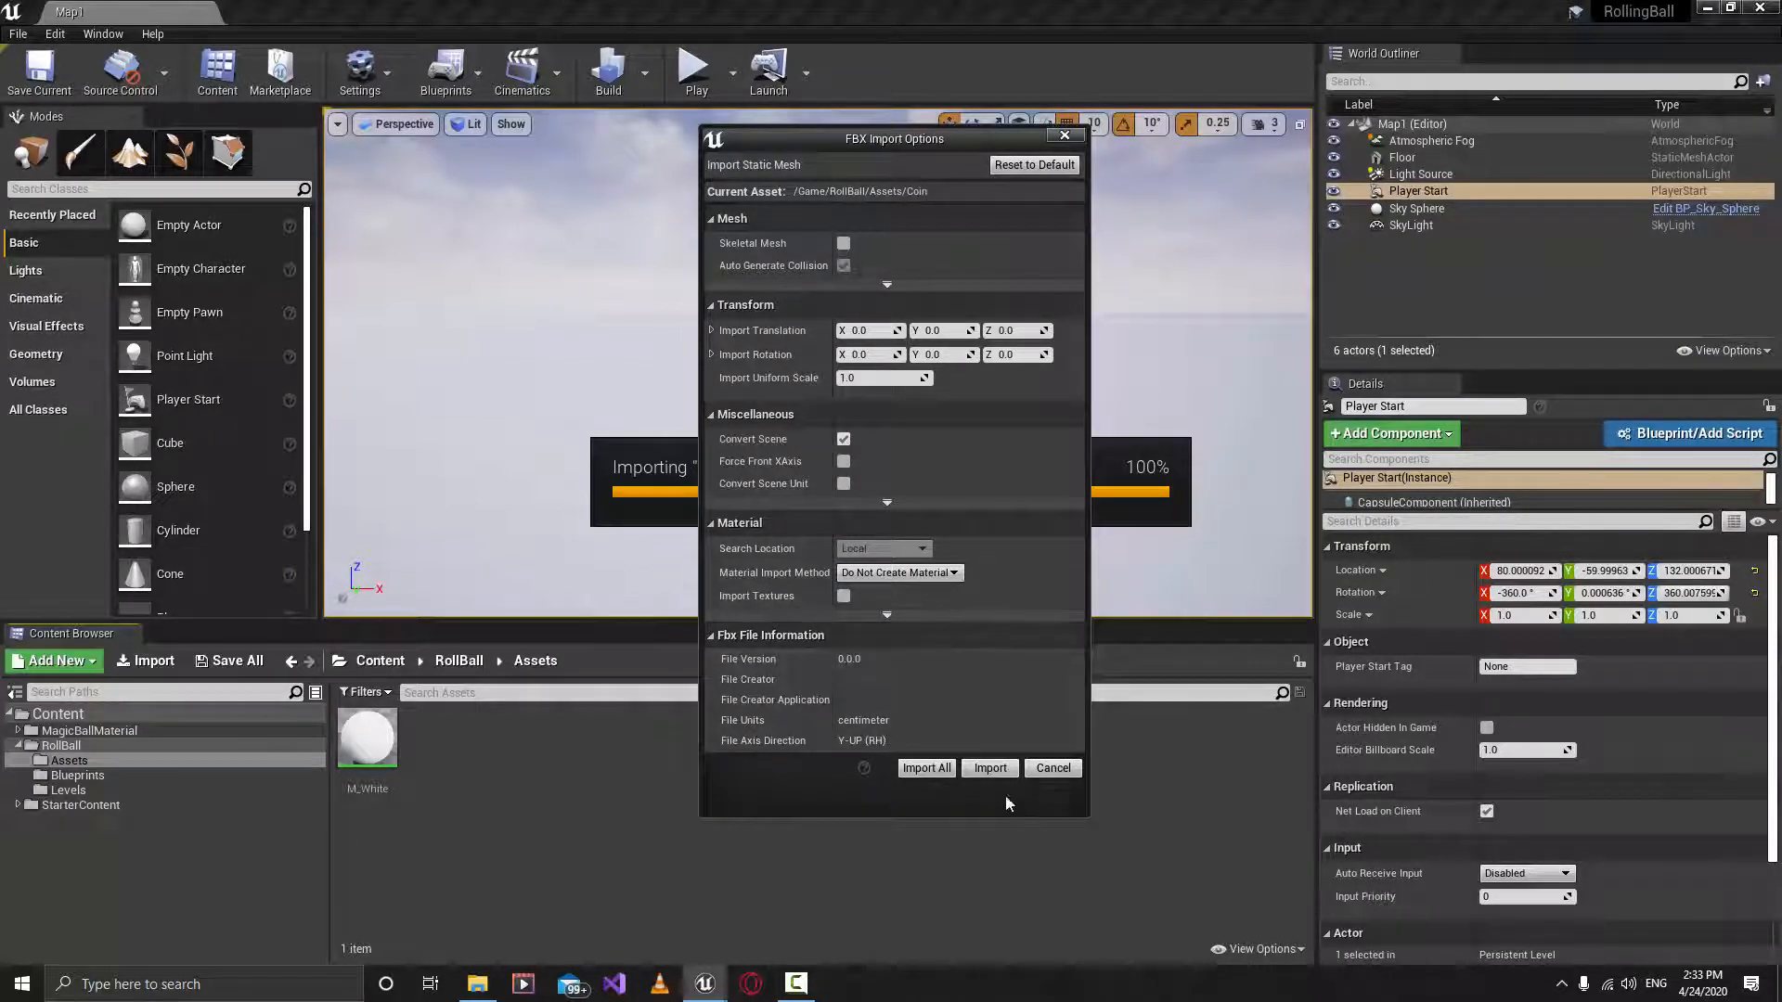
click(990, 770)
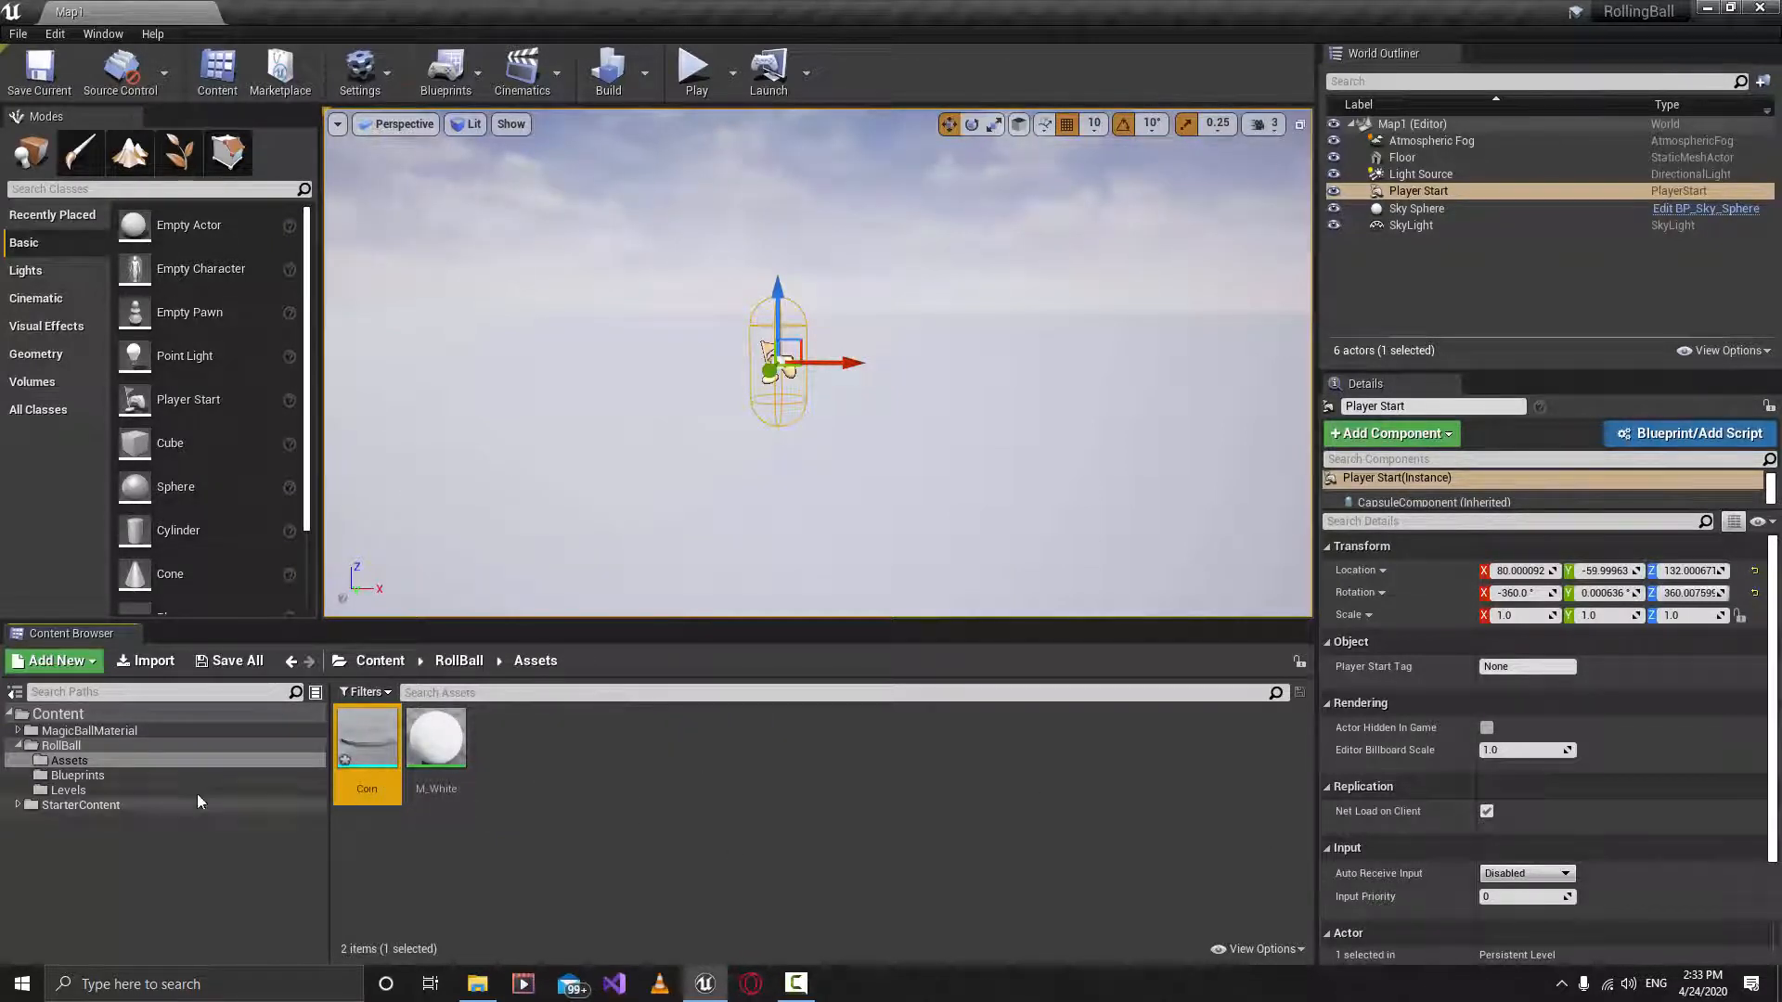
Create a Blueprint Class with parent Actor in the RollBall Blueprints folder and name it BP_Coin.
click(98, 778)
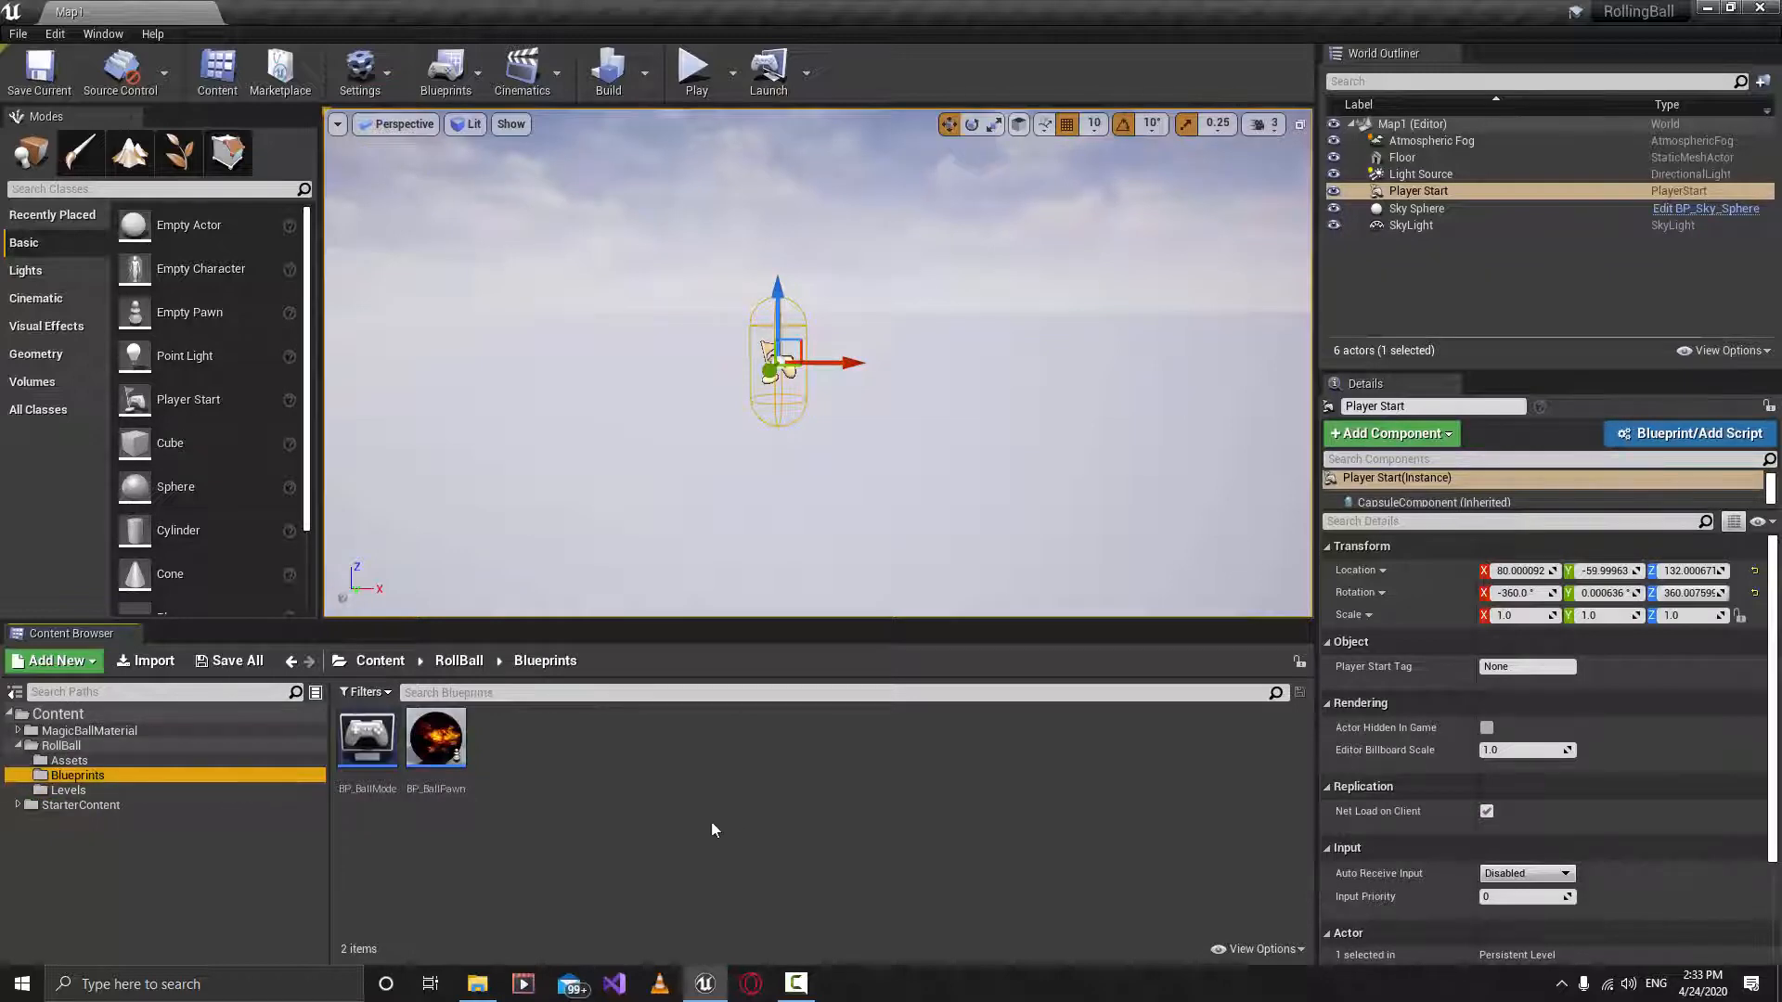
right_click(650, 792)
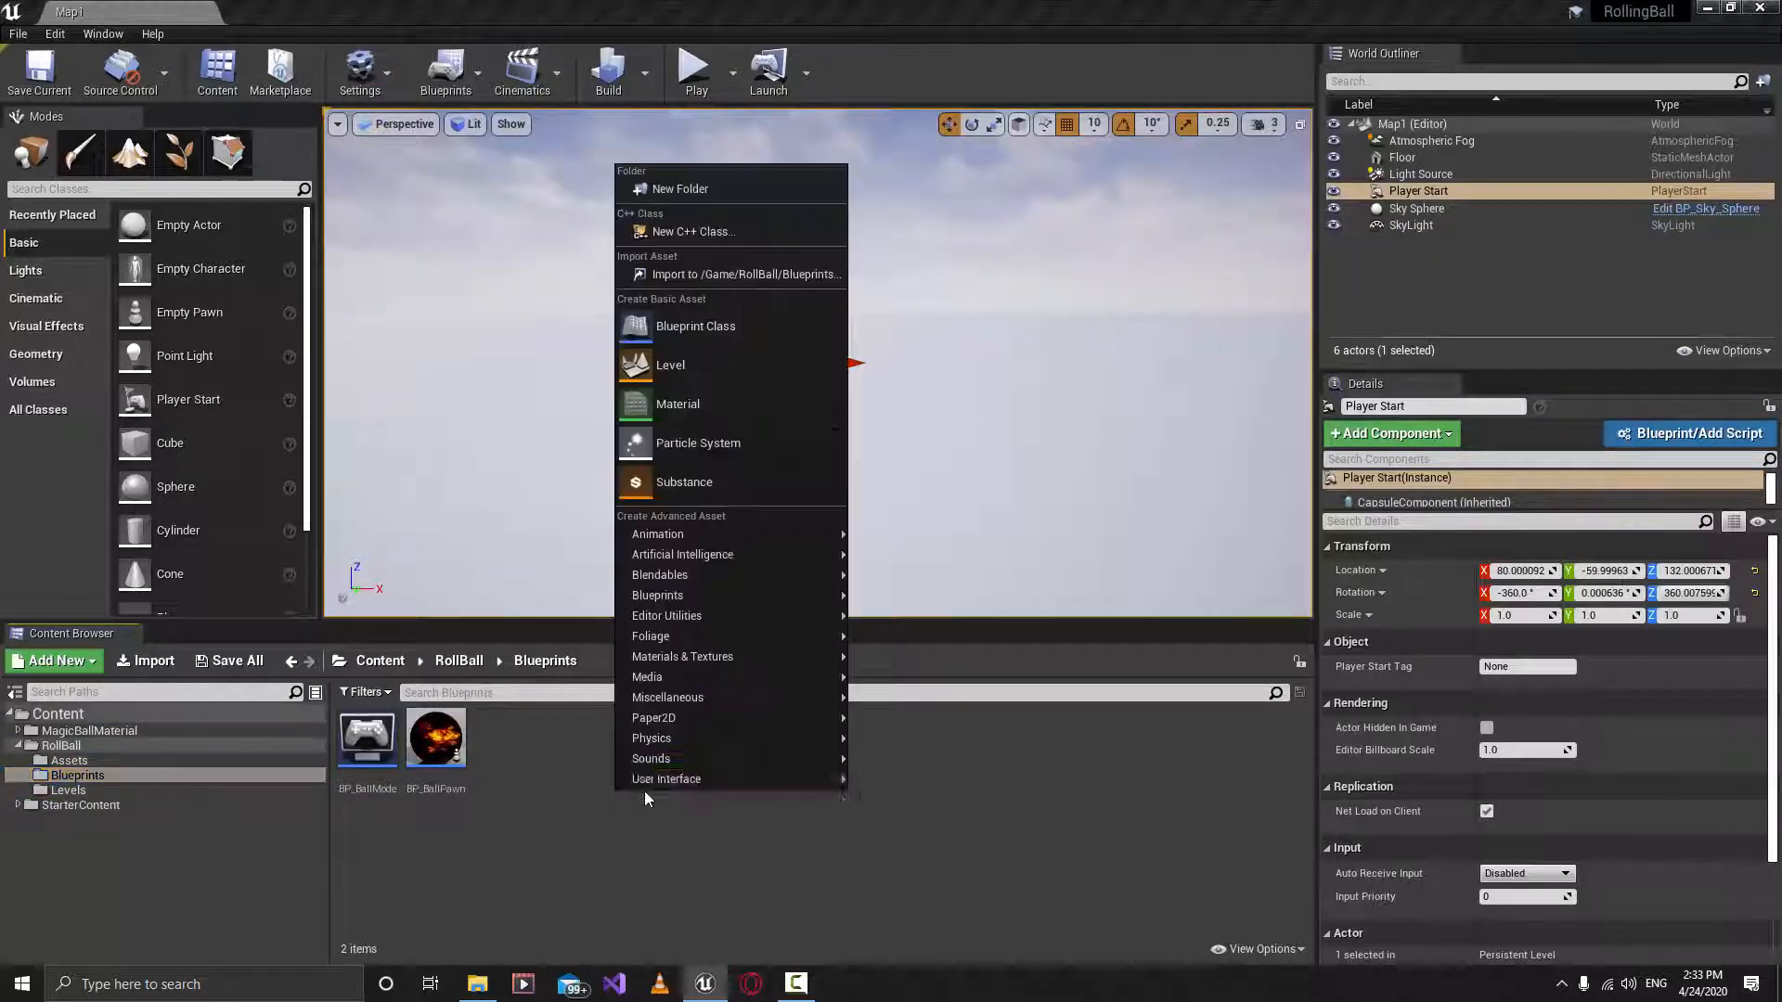
click(724, 335)
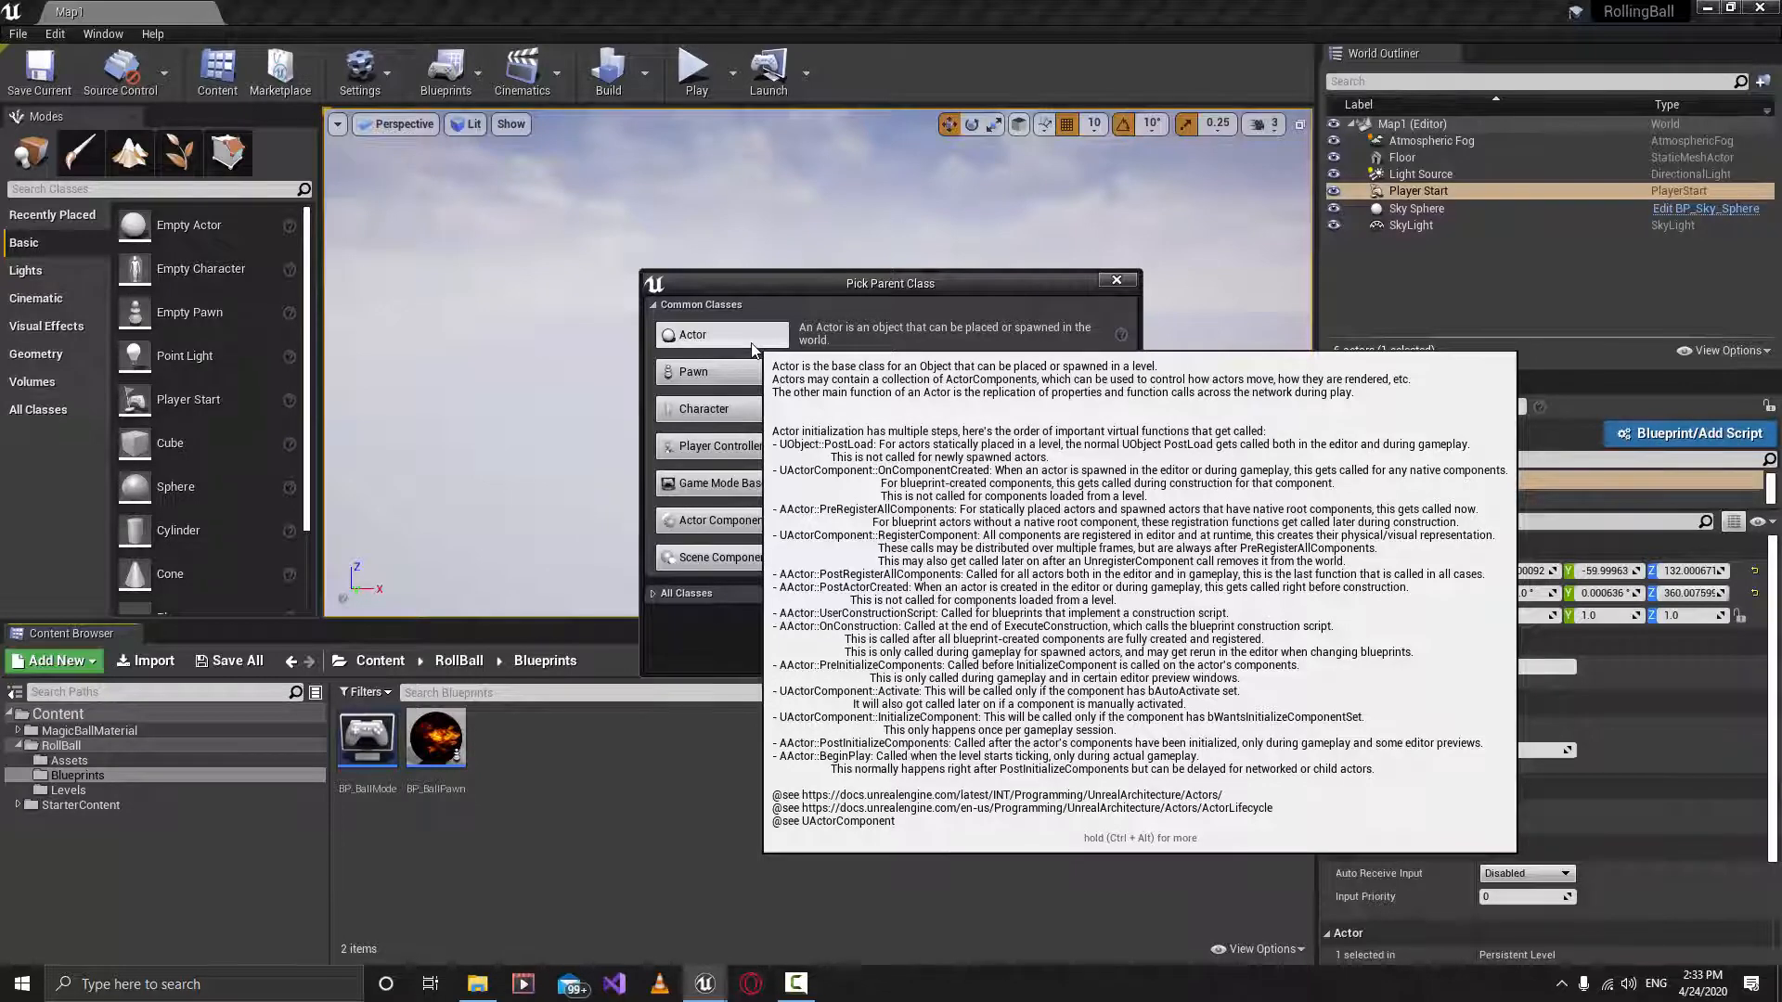
click(752, 342)
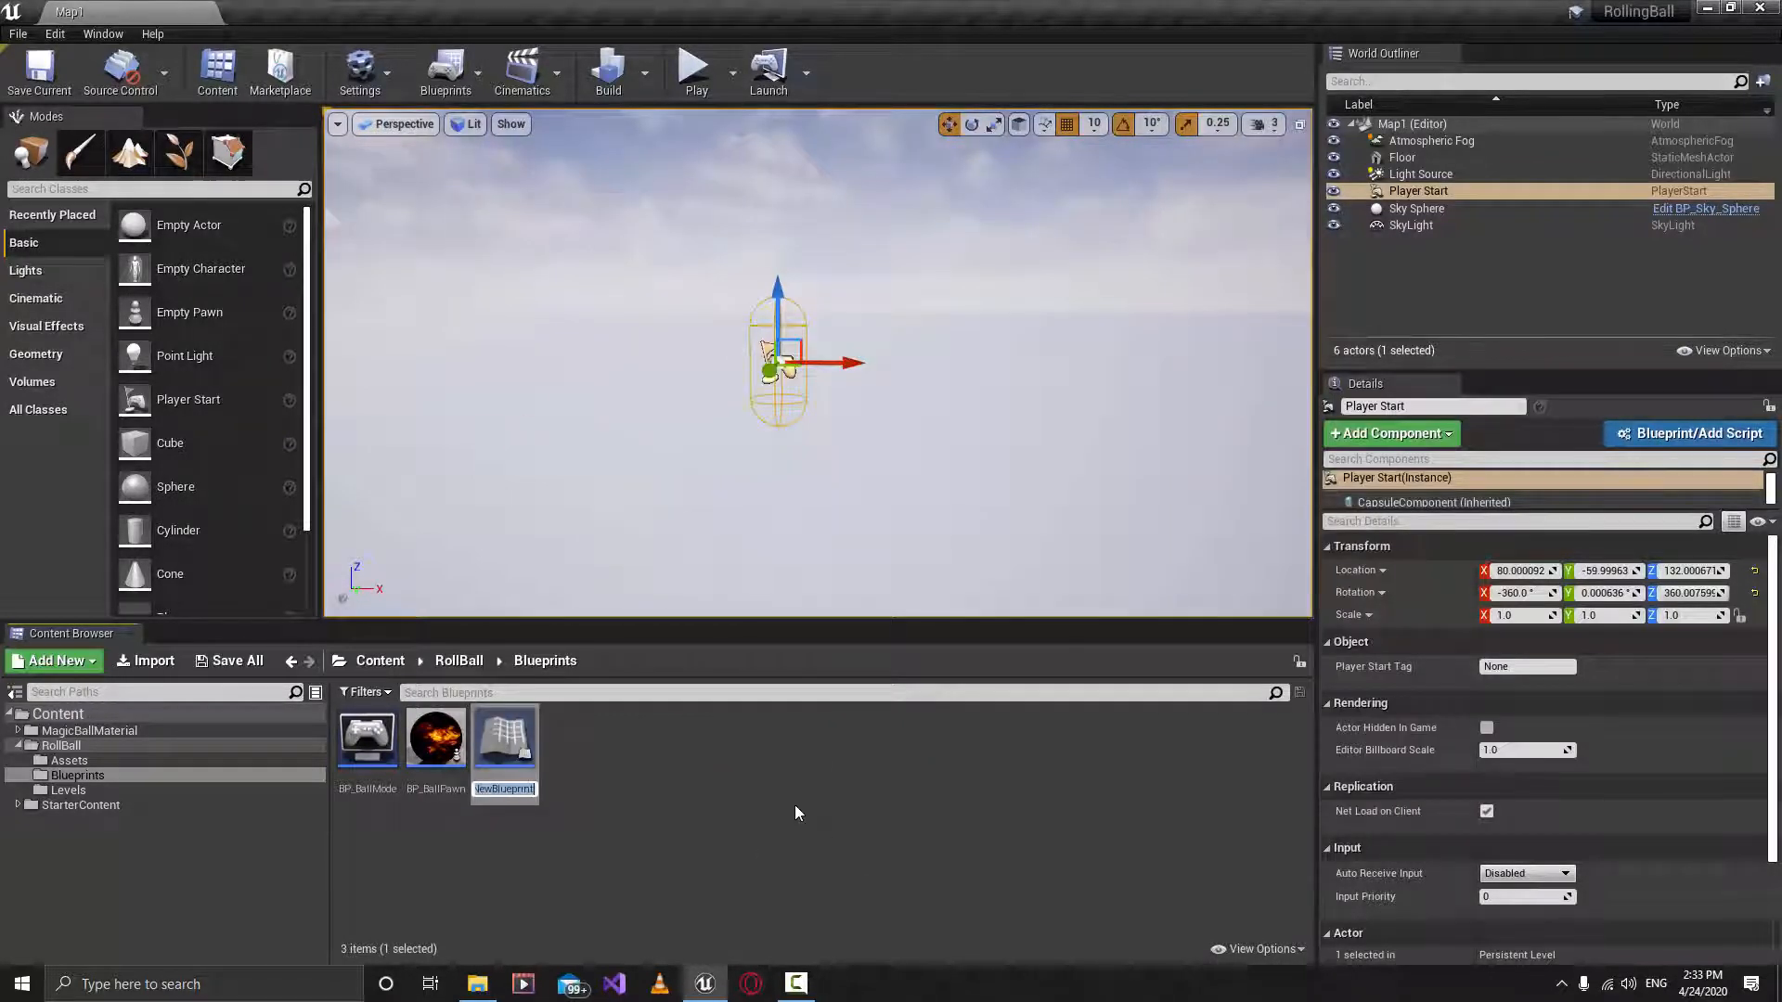
text(BP_Coin)
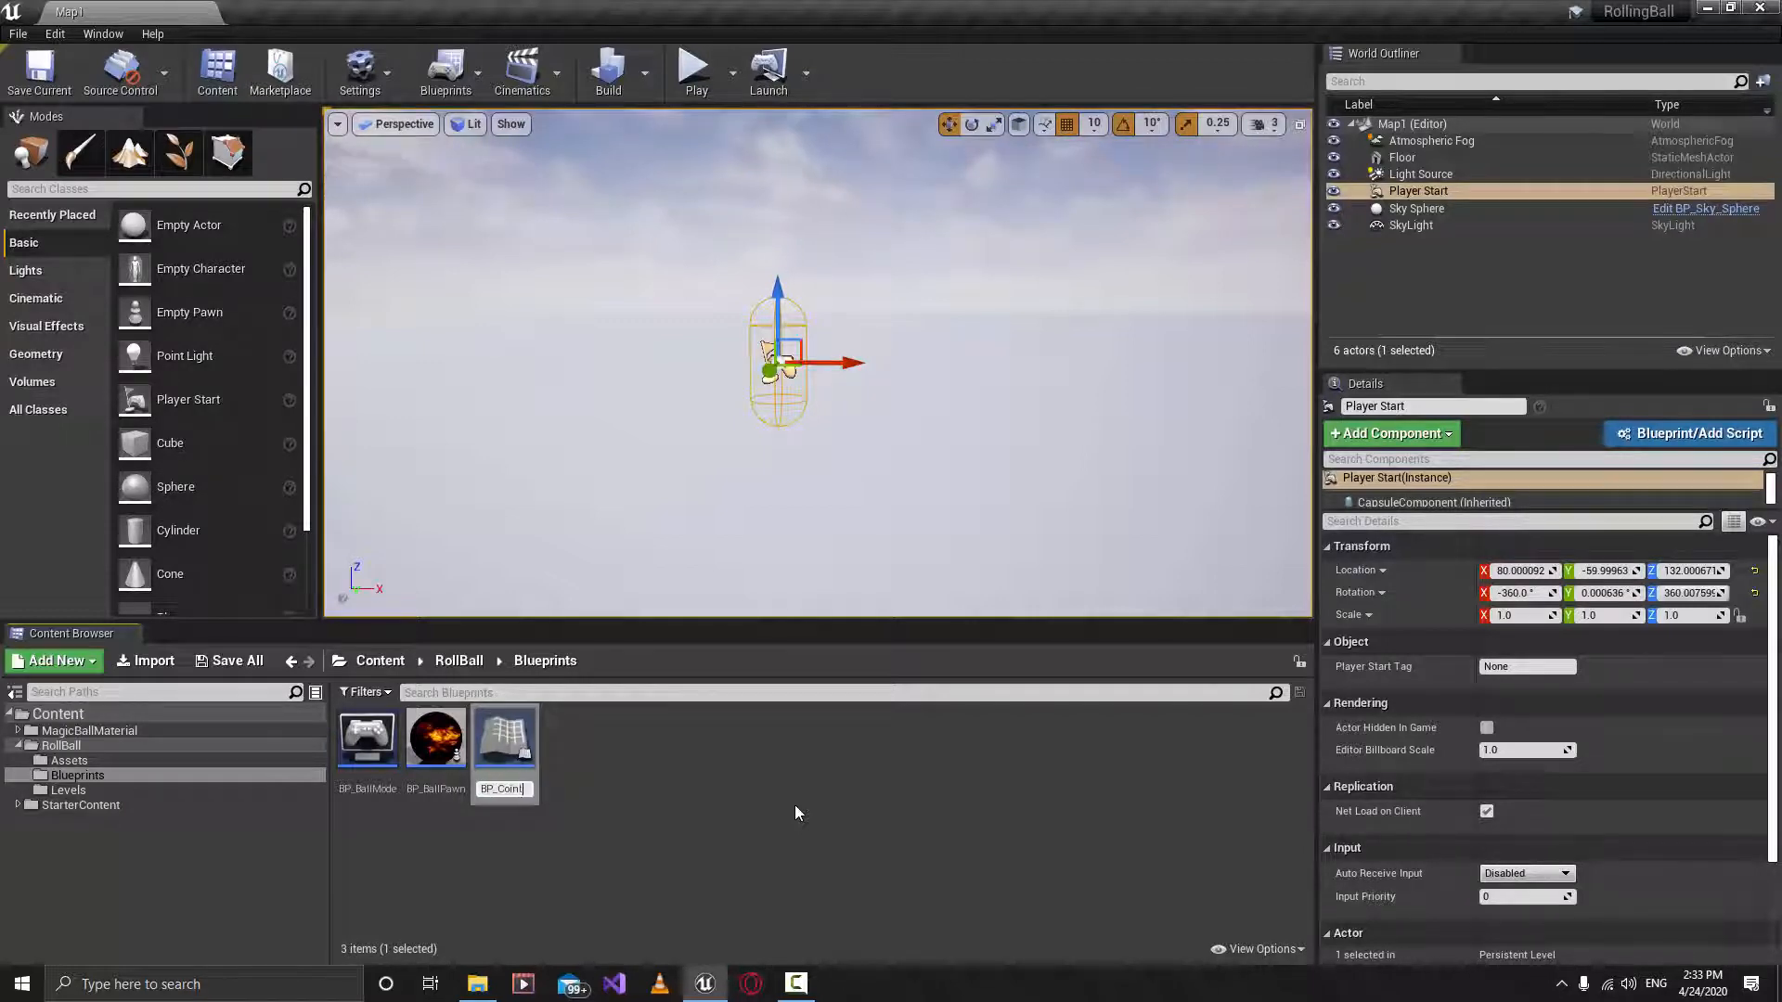
key(Return)
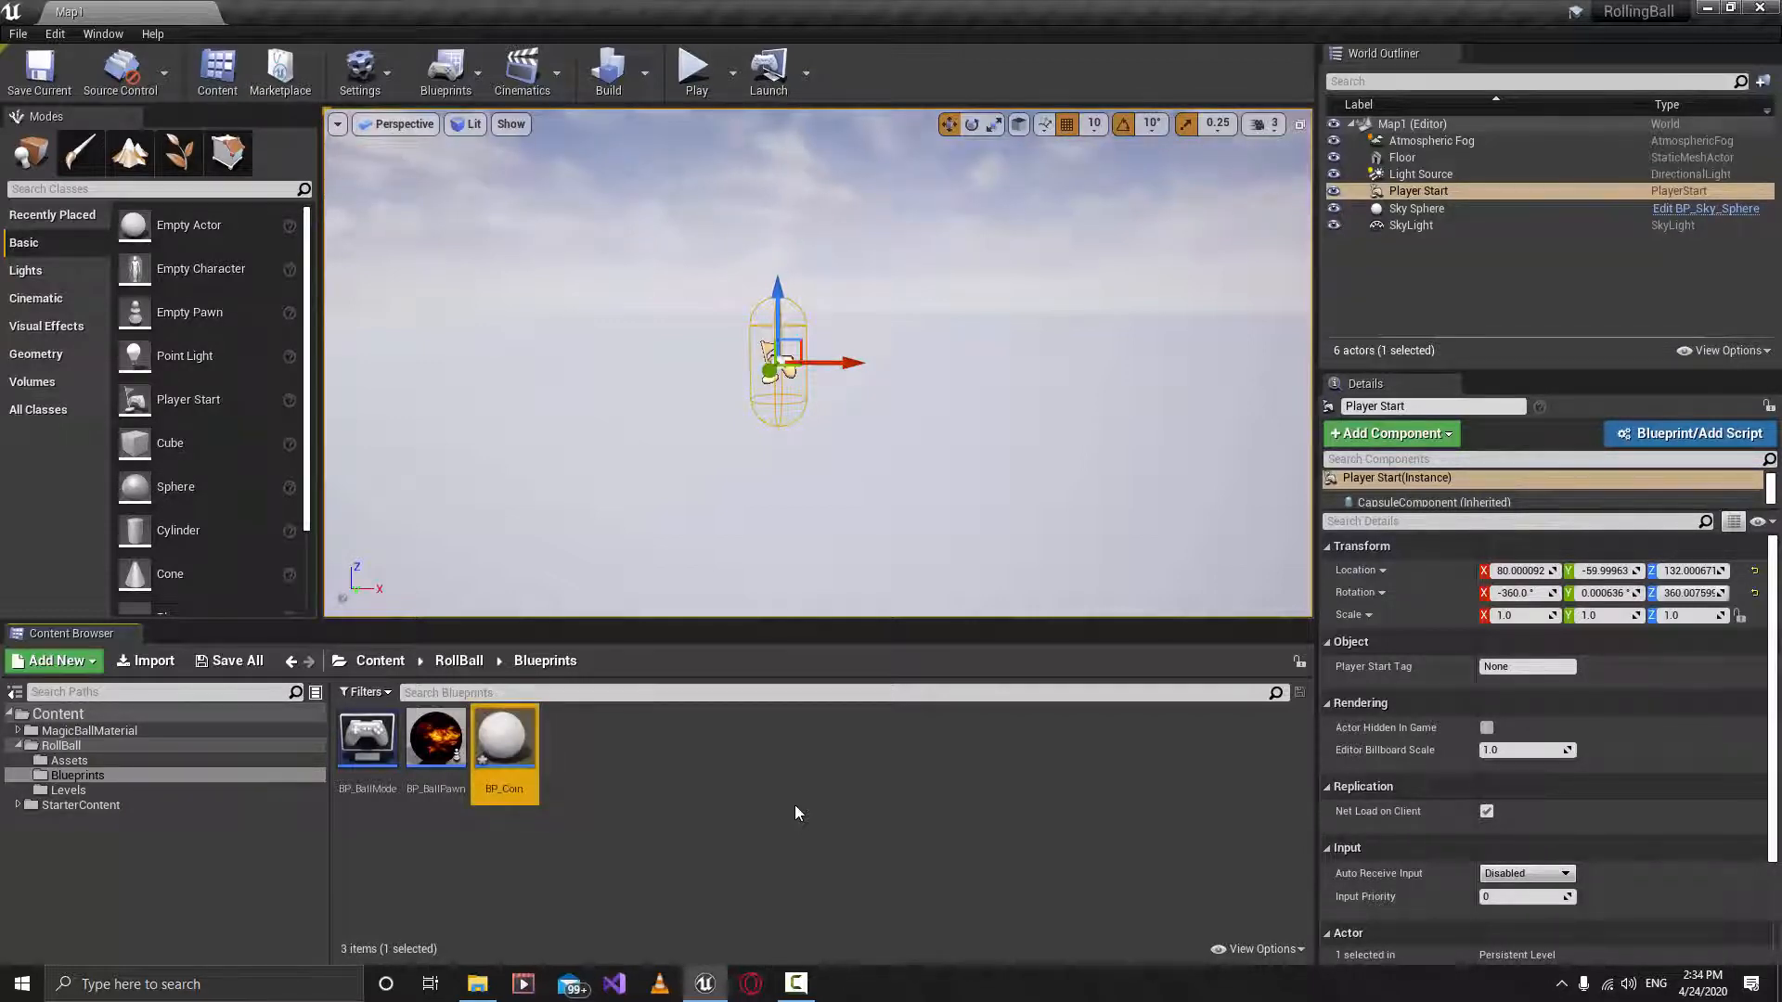
Open BP_Coin, dock its editor beside the Map1 tab and add a Static Mesh component.
key(Return)
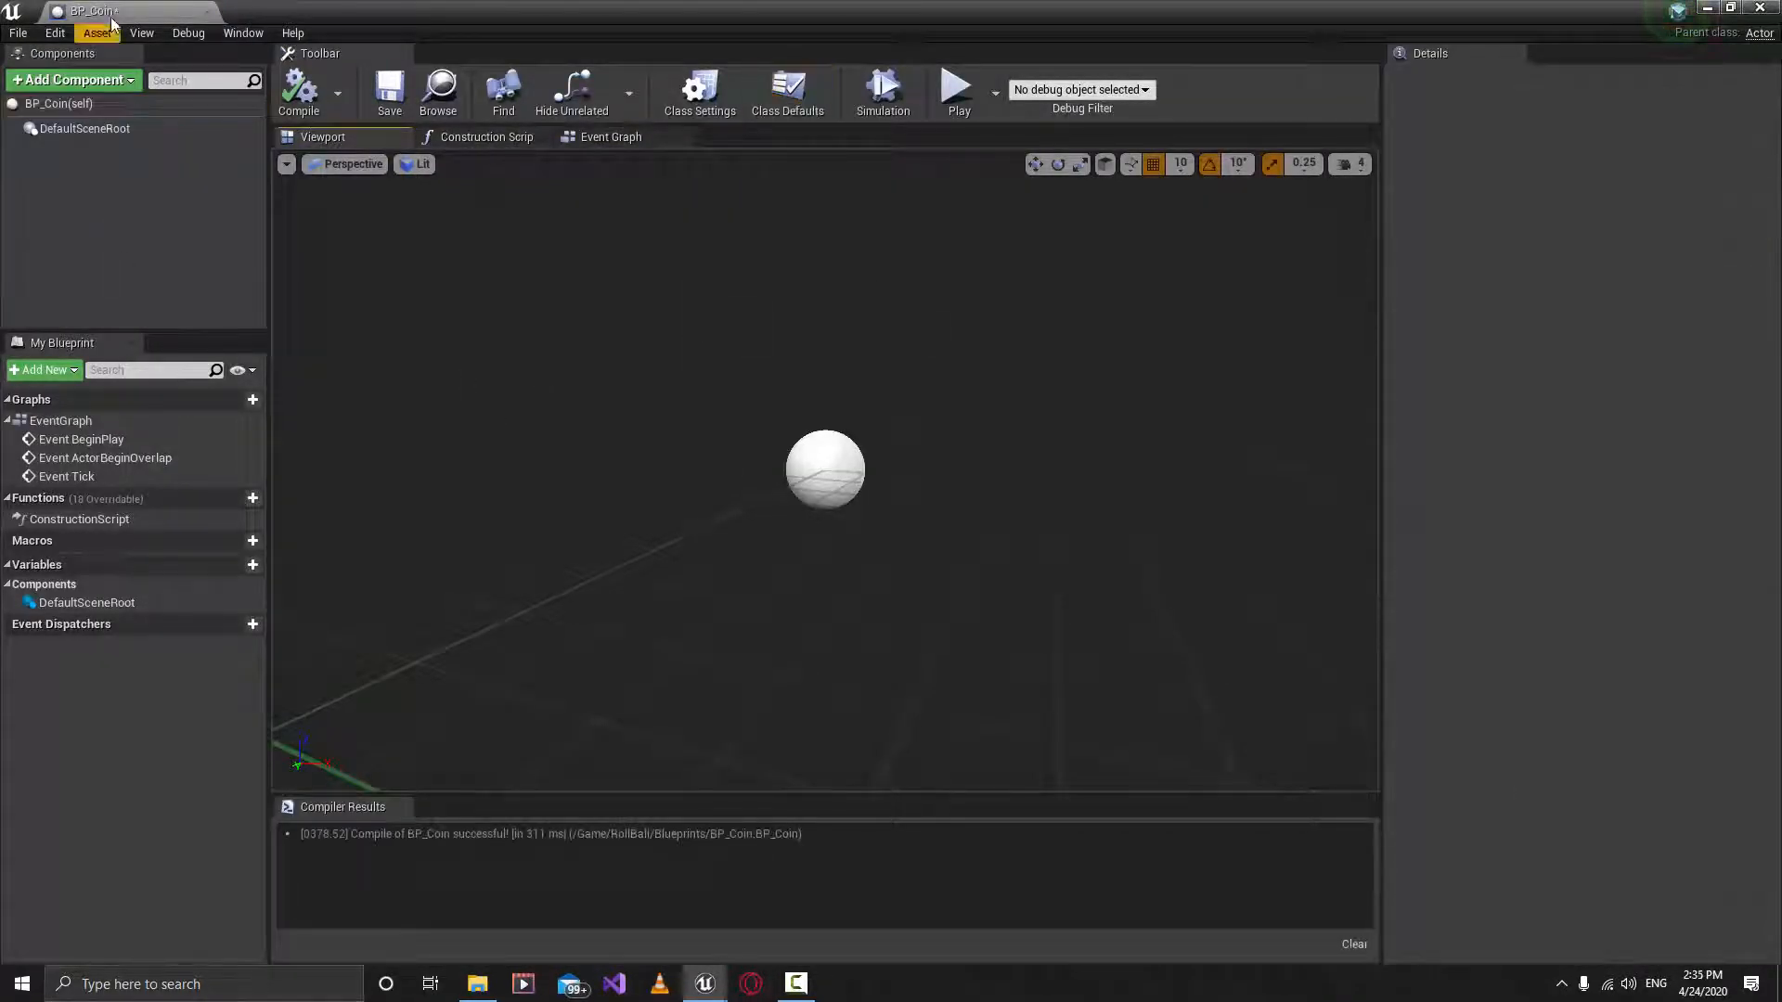
drag(126, 13, 317, 7)
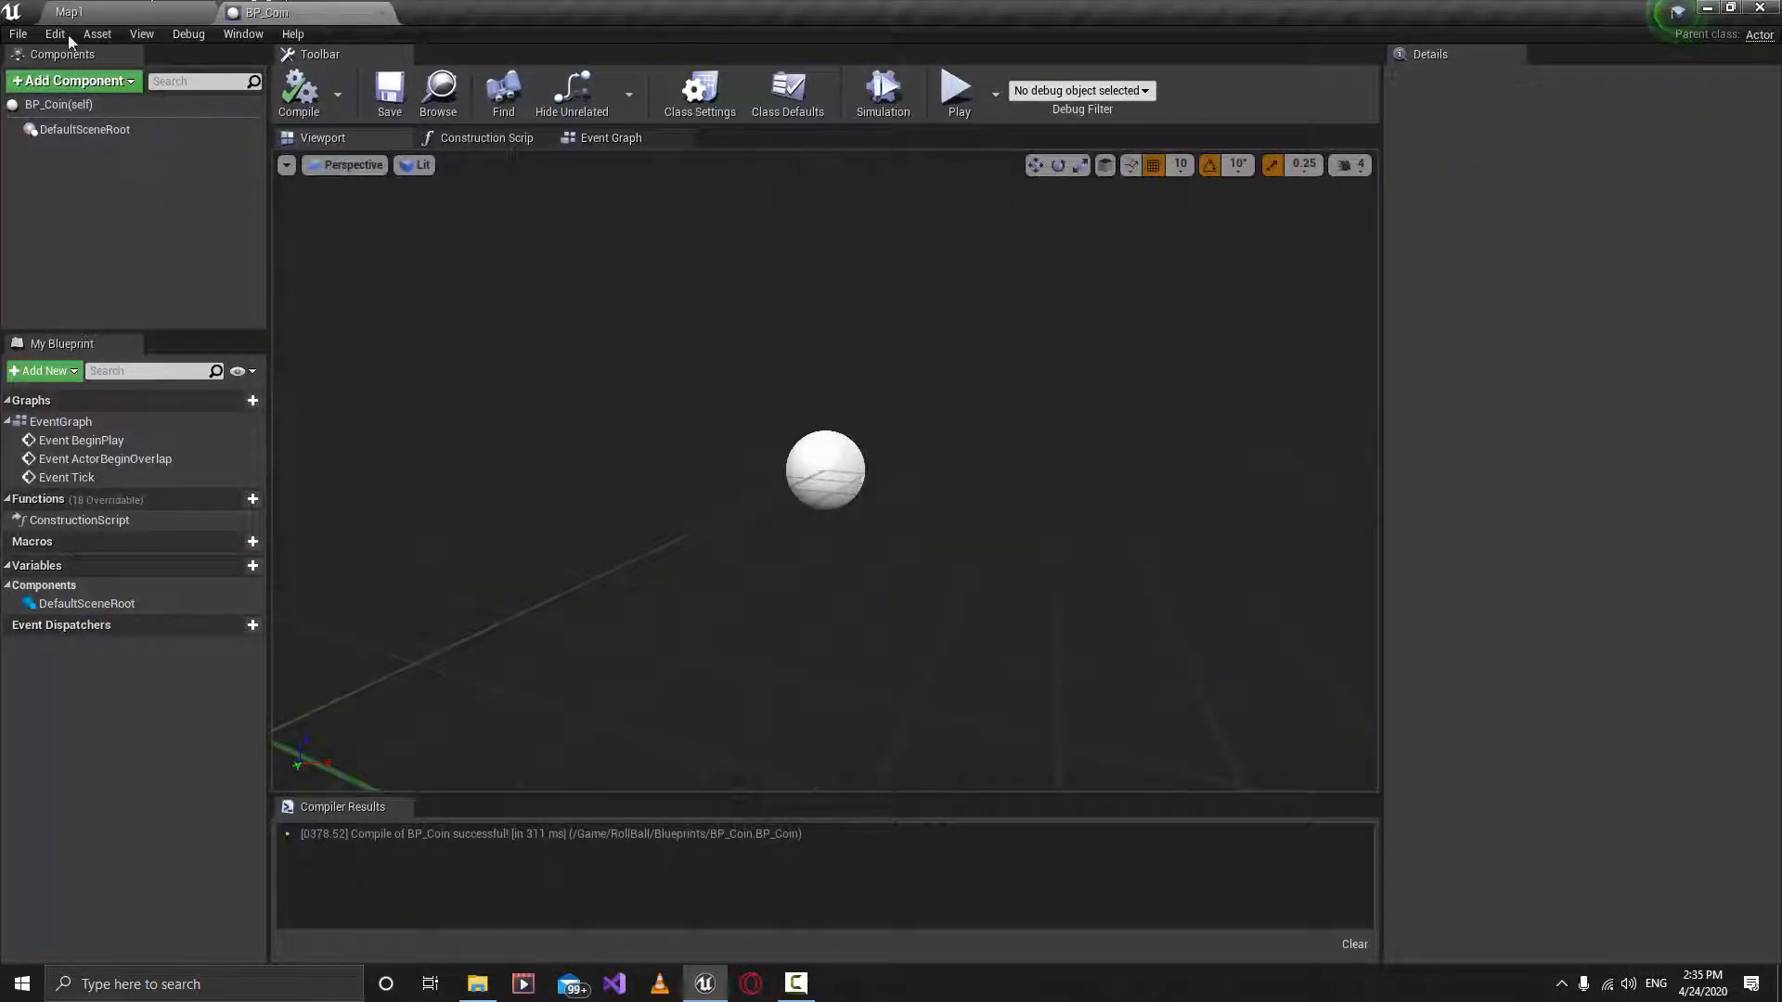
click(106, 81)
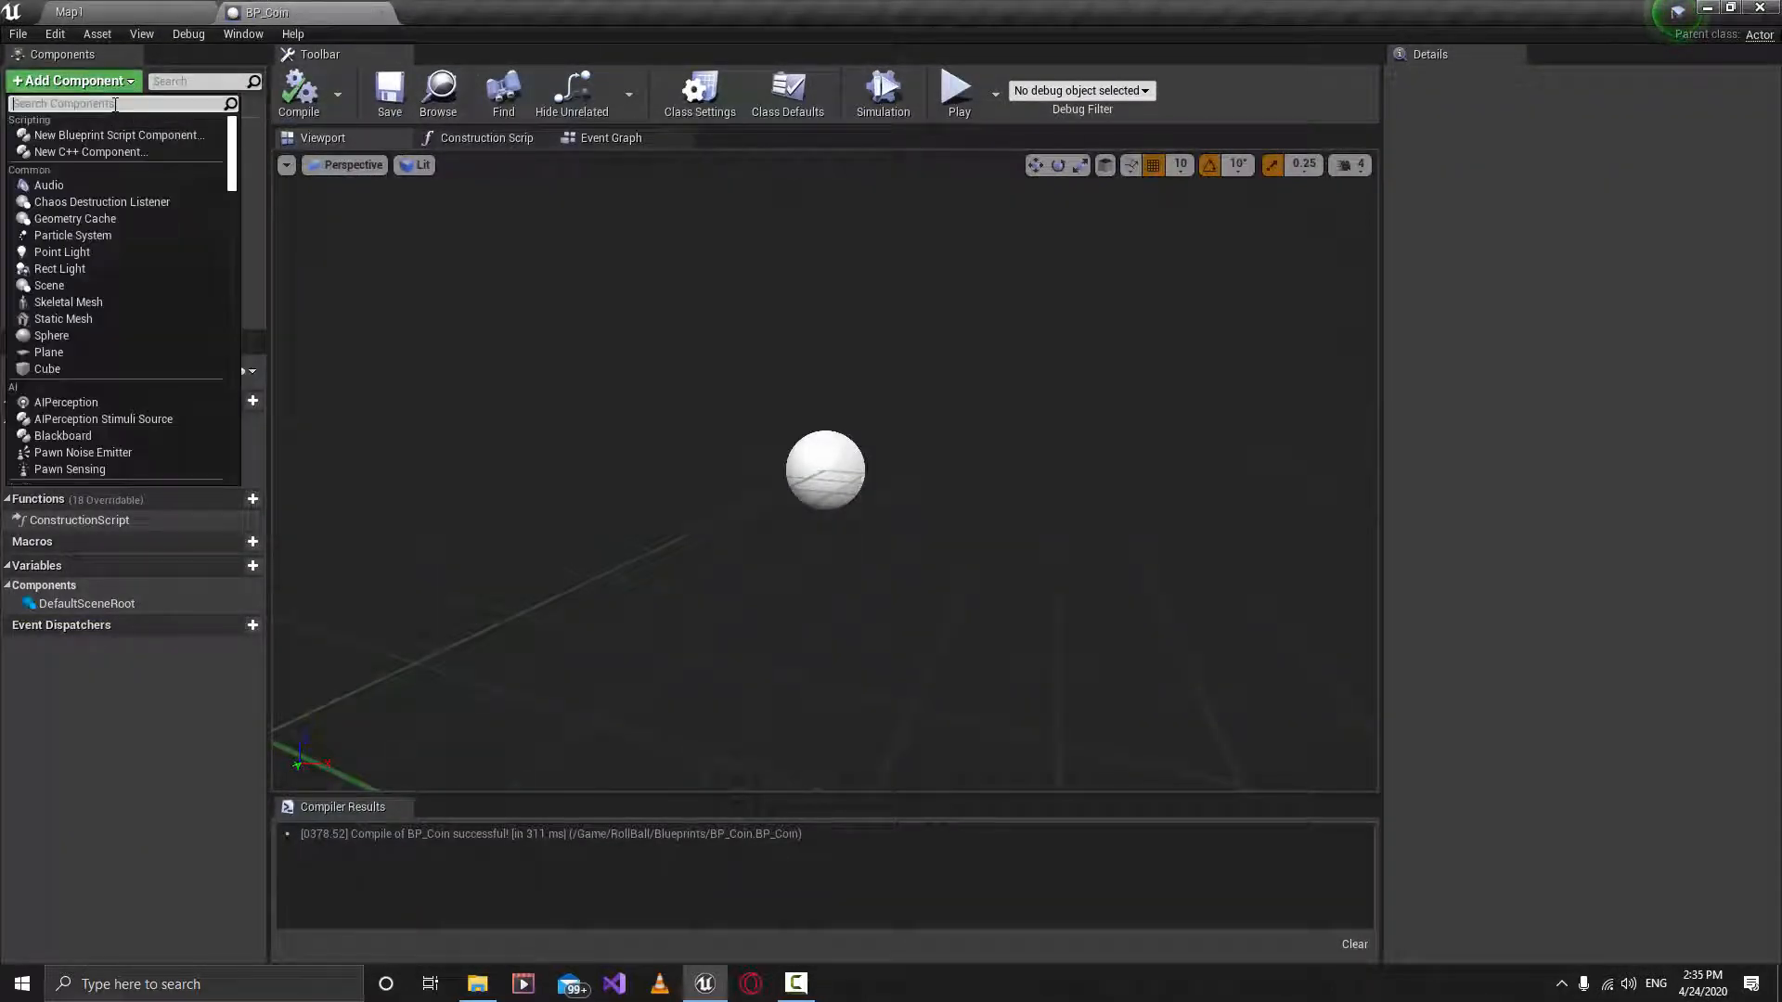
text(stat)
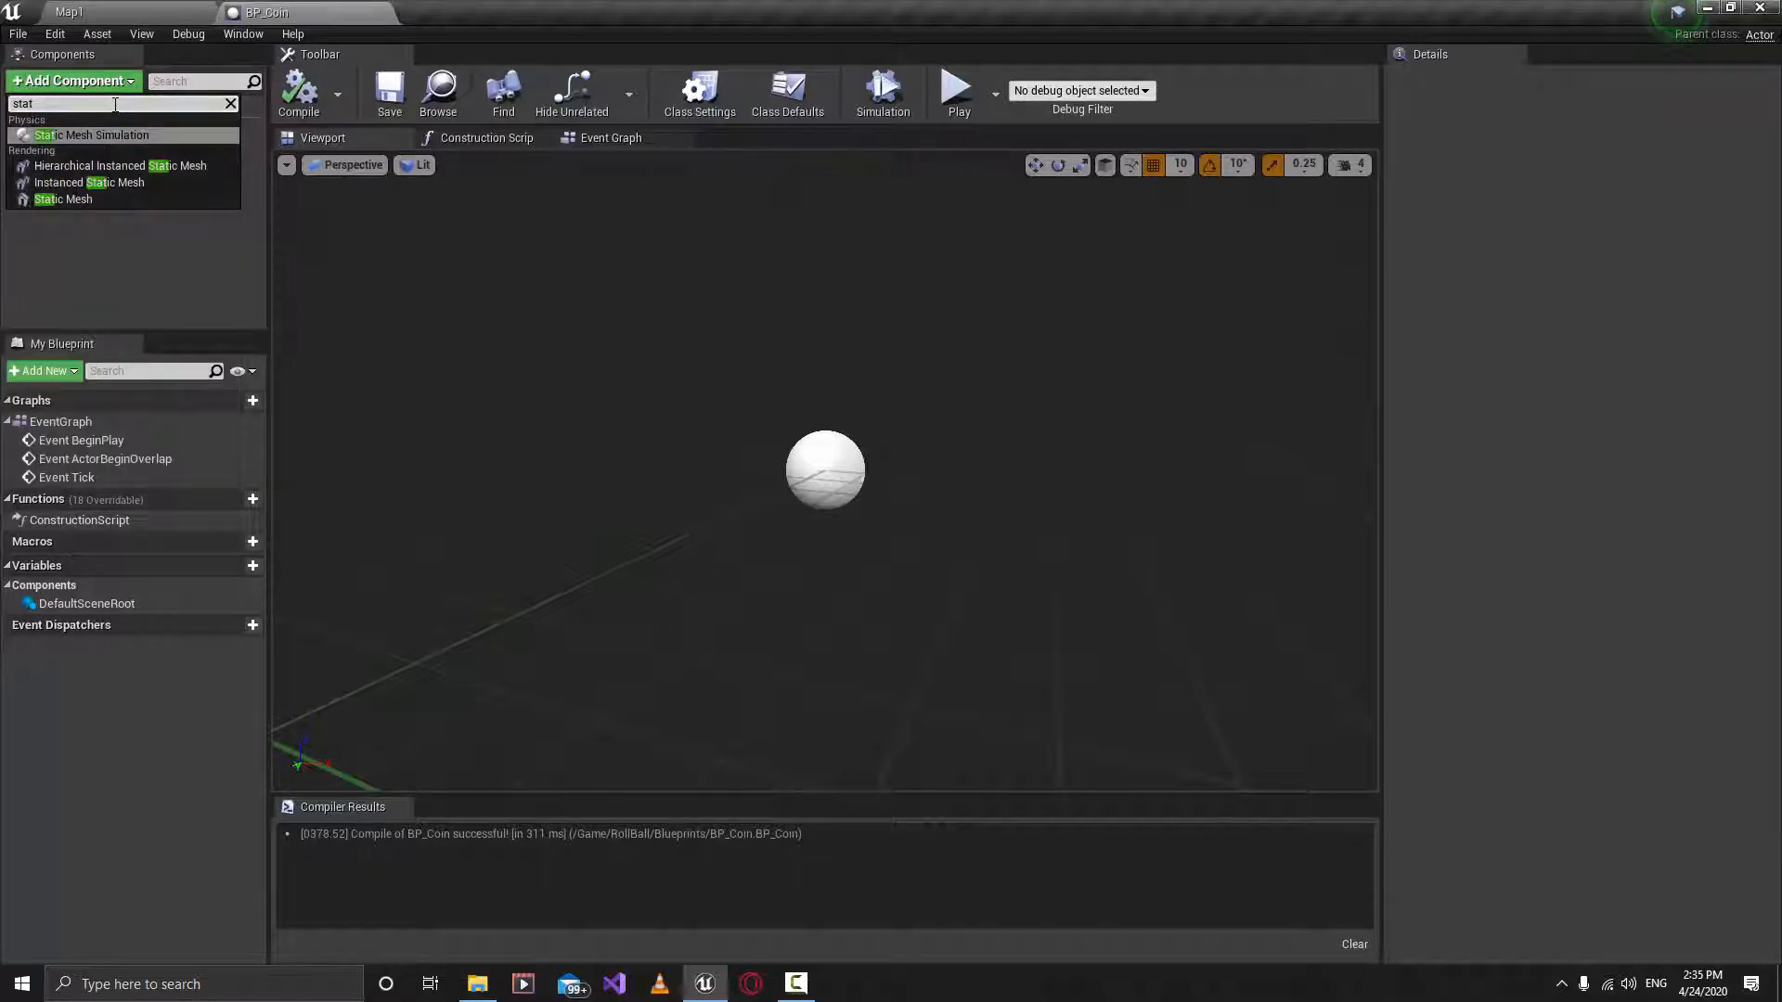
key(Down)
key(Down)
key(Down)
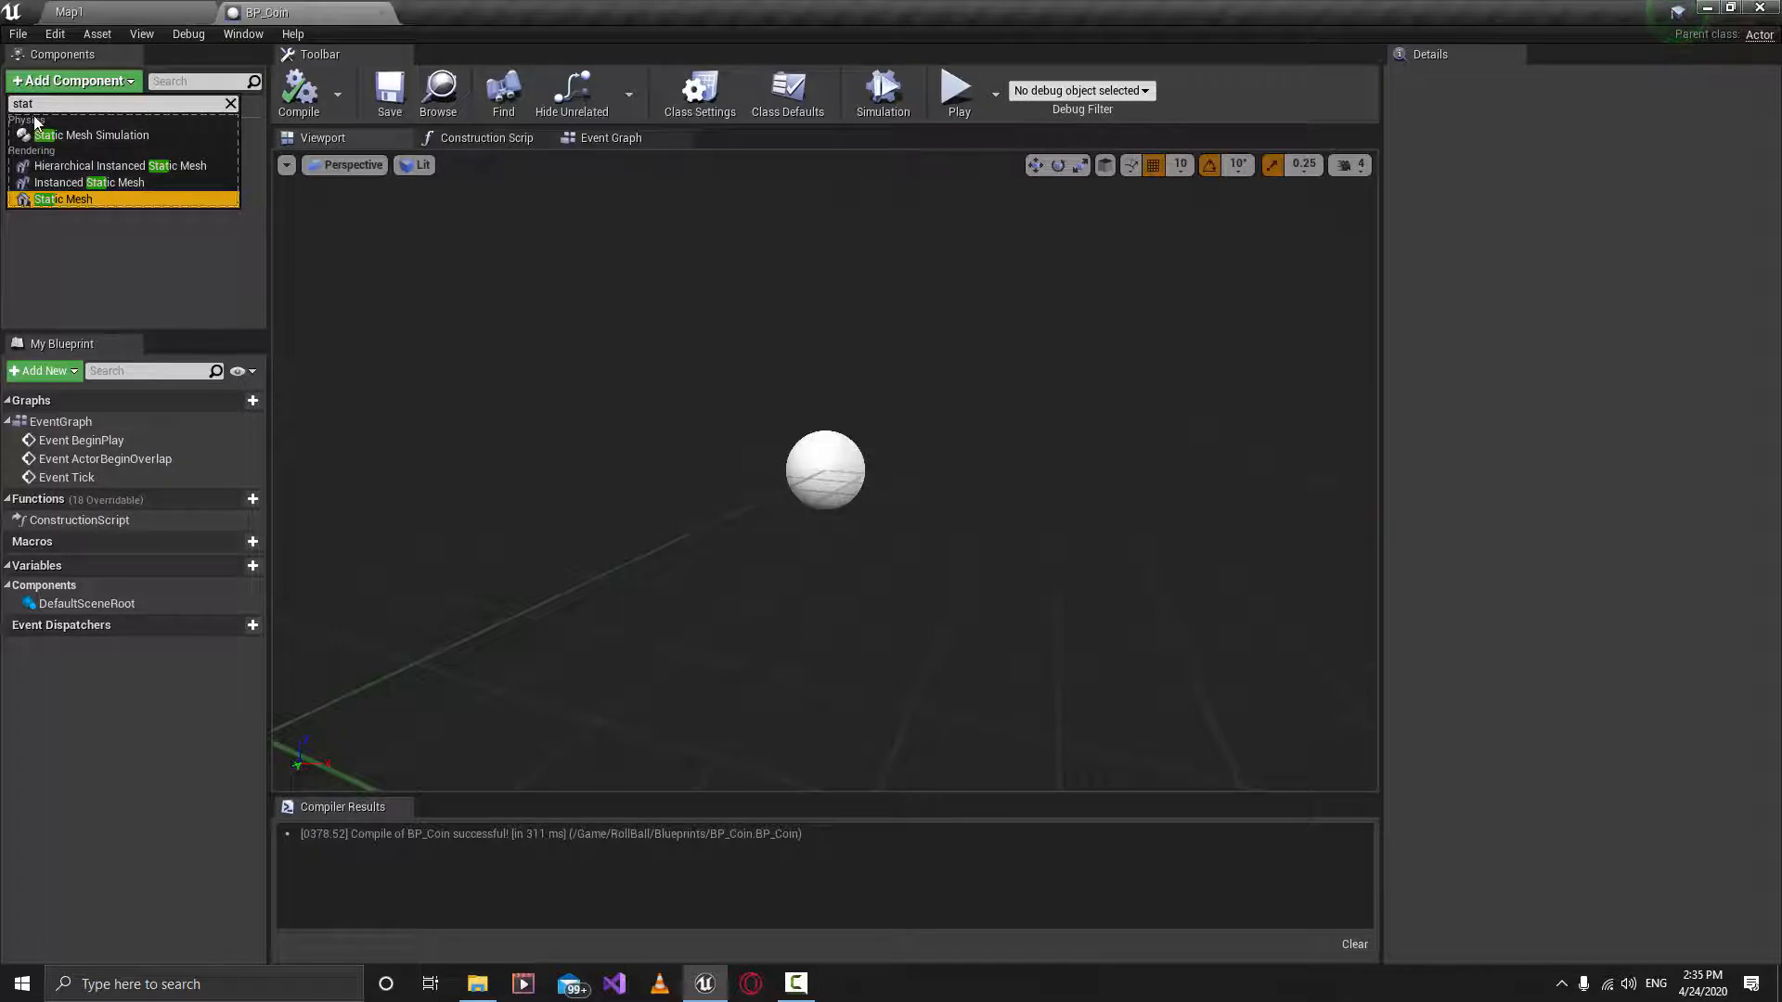
click(61, 200)
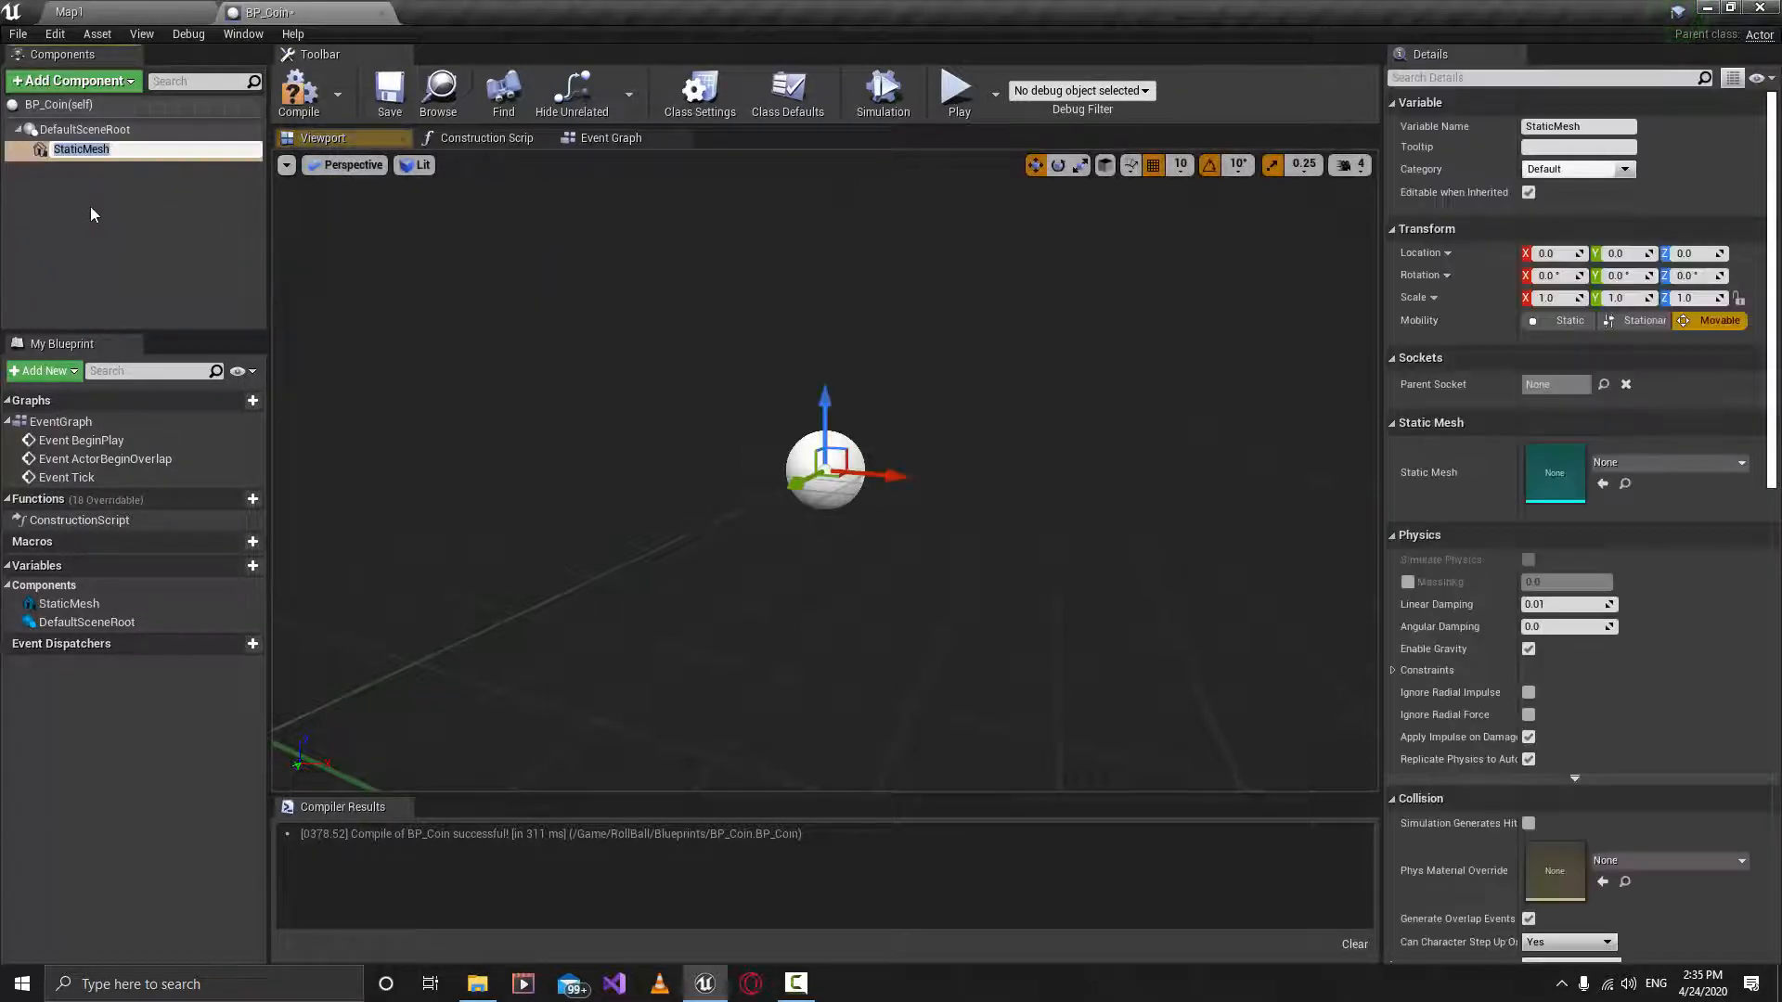
Assign the Coin mesh to the StaticMesh component under DefaultSceneRoot.
click(93, 132)
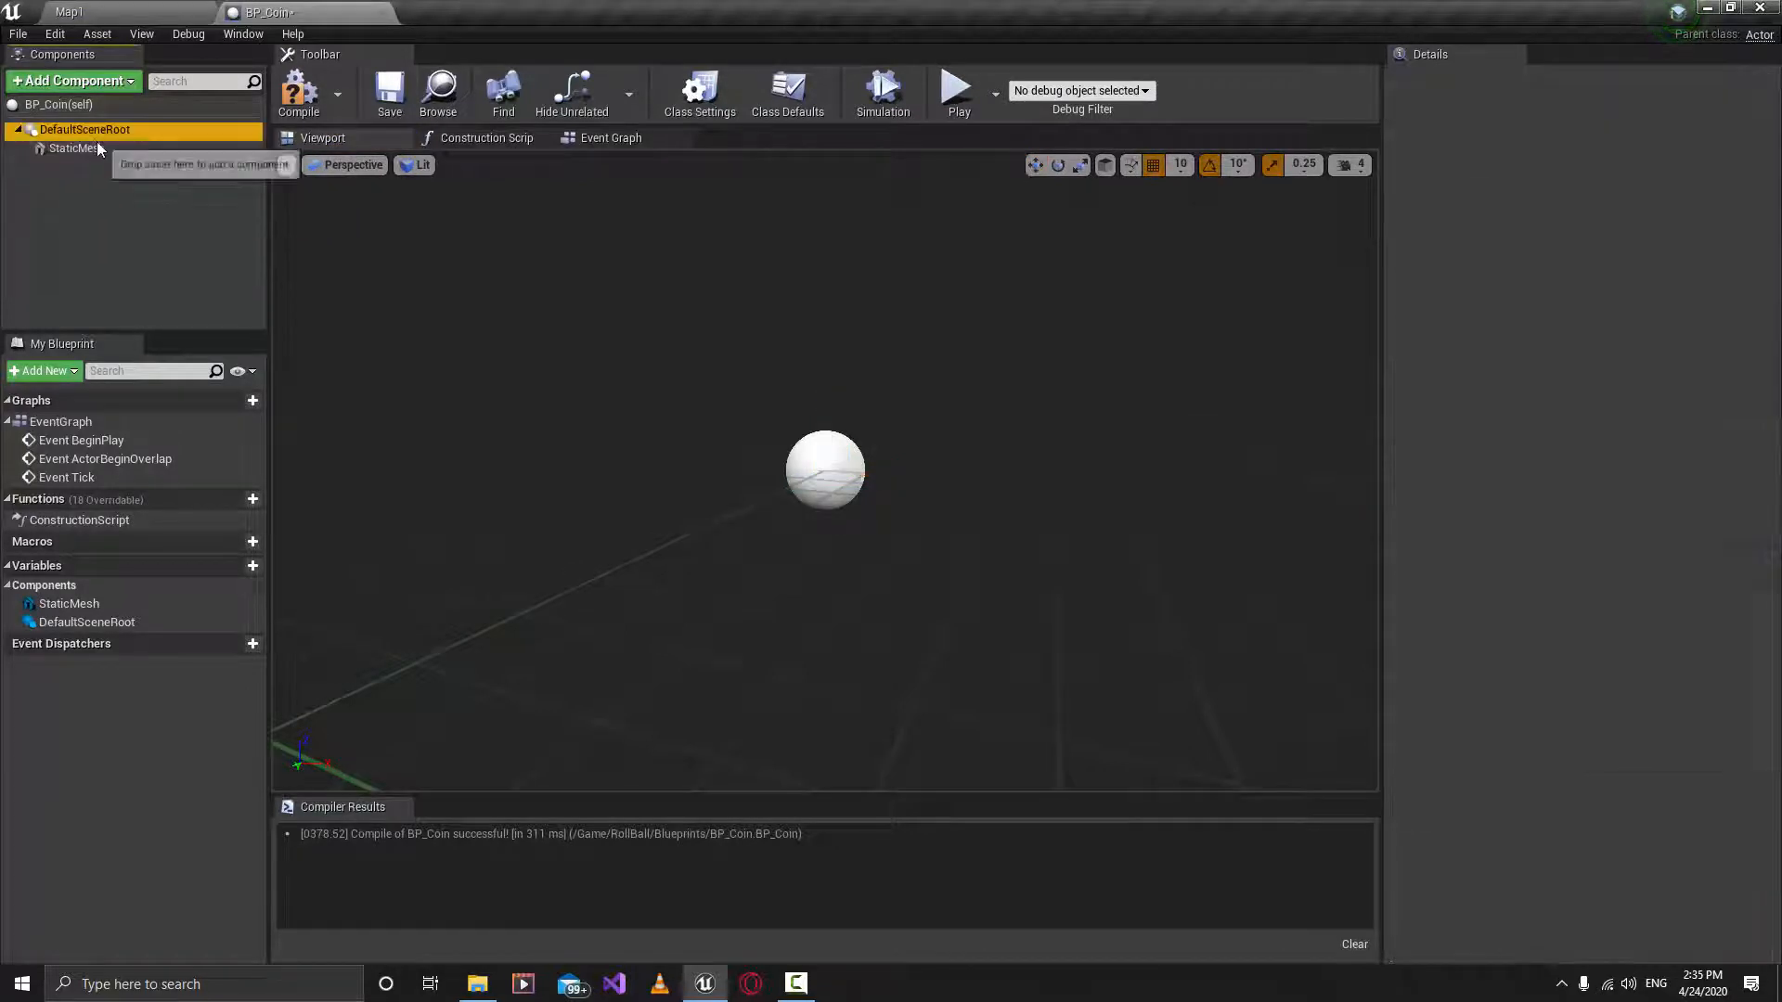
click(97, 146)
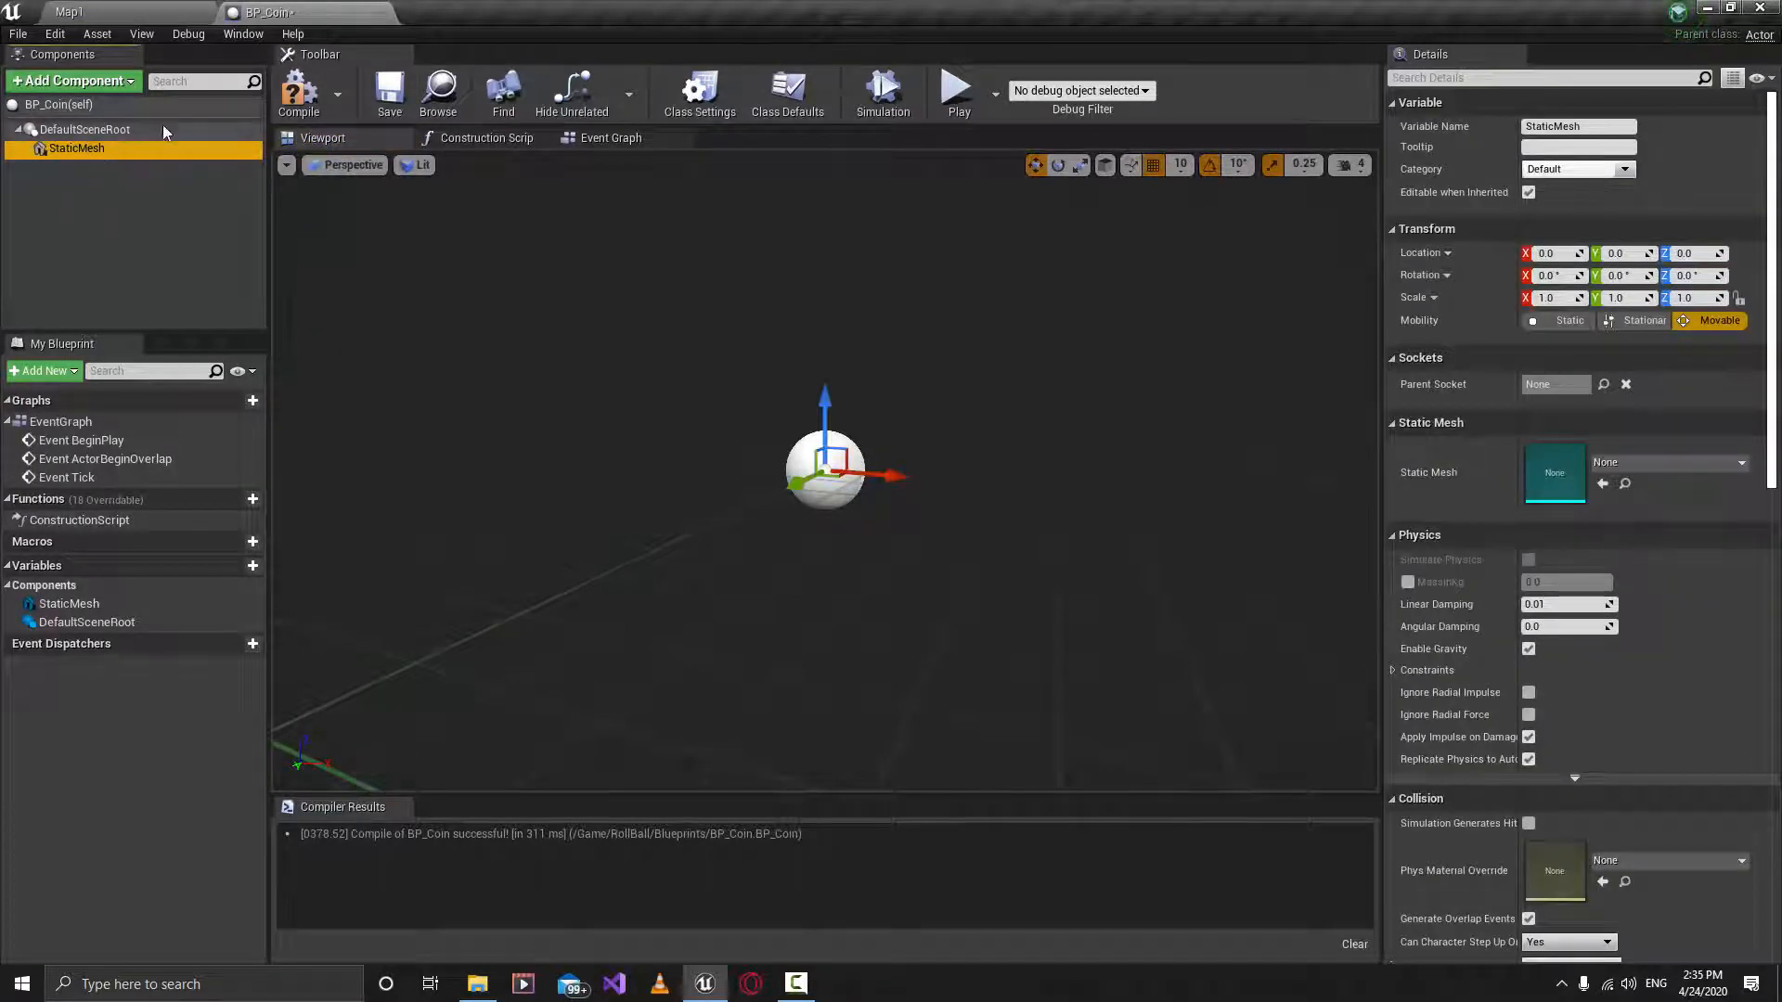
click(1663, 464)
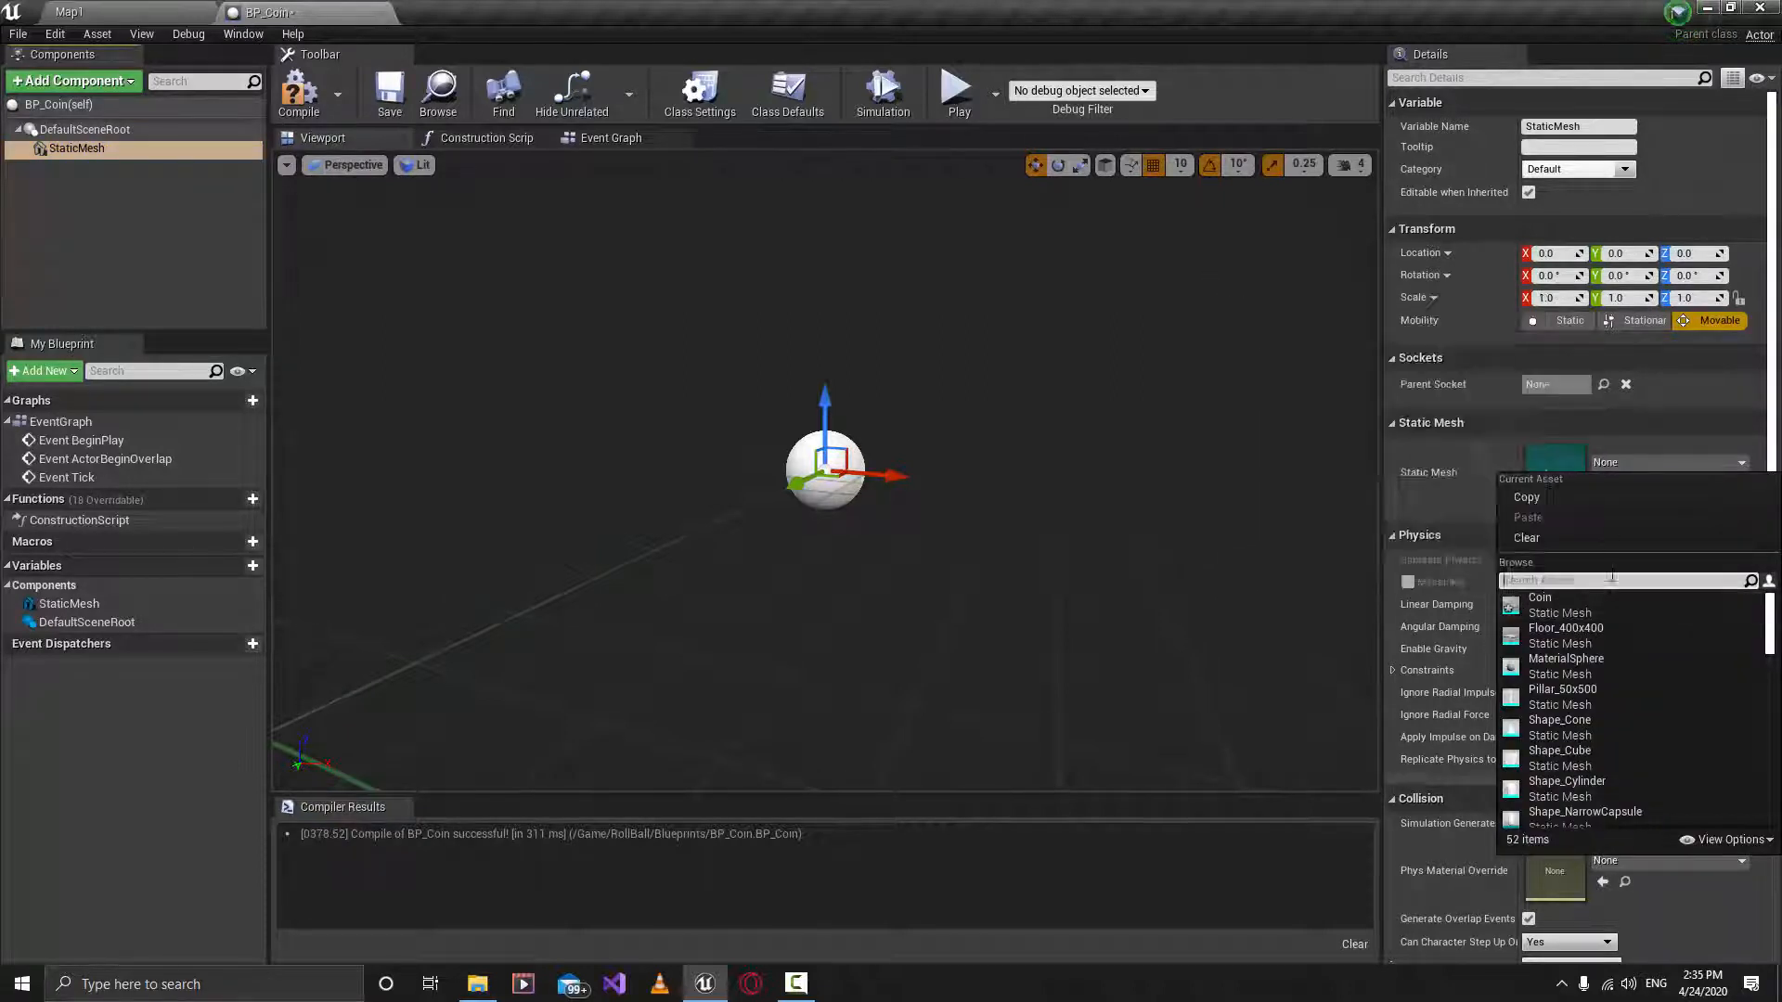
text(co)
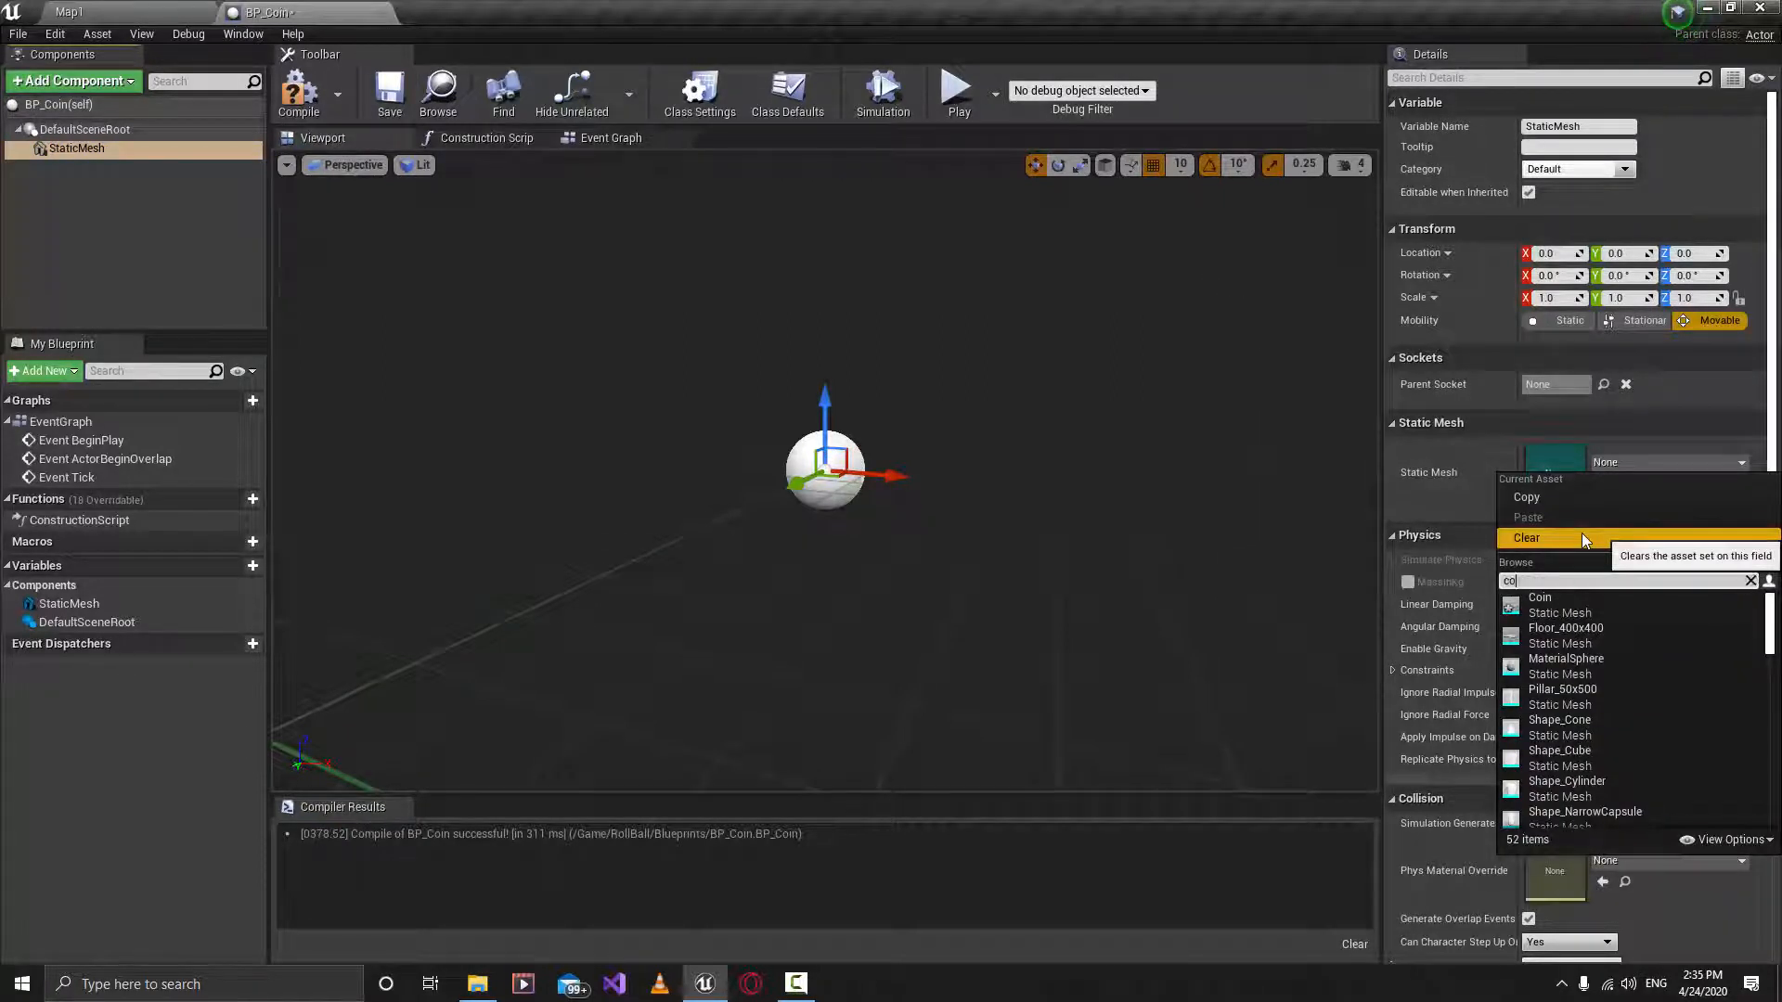
text(in)
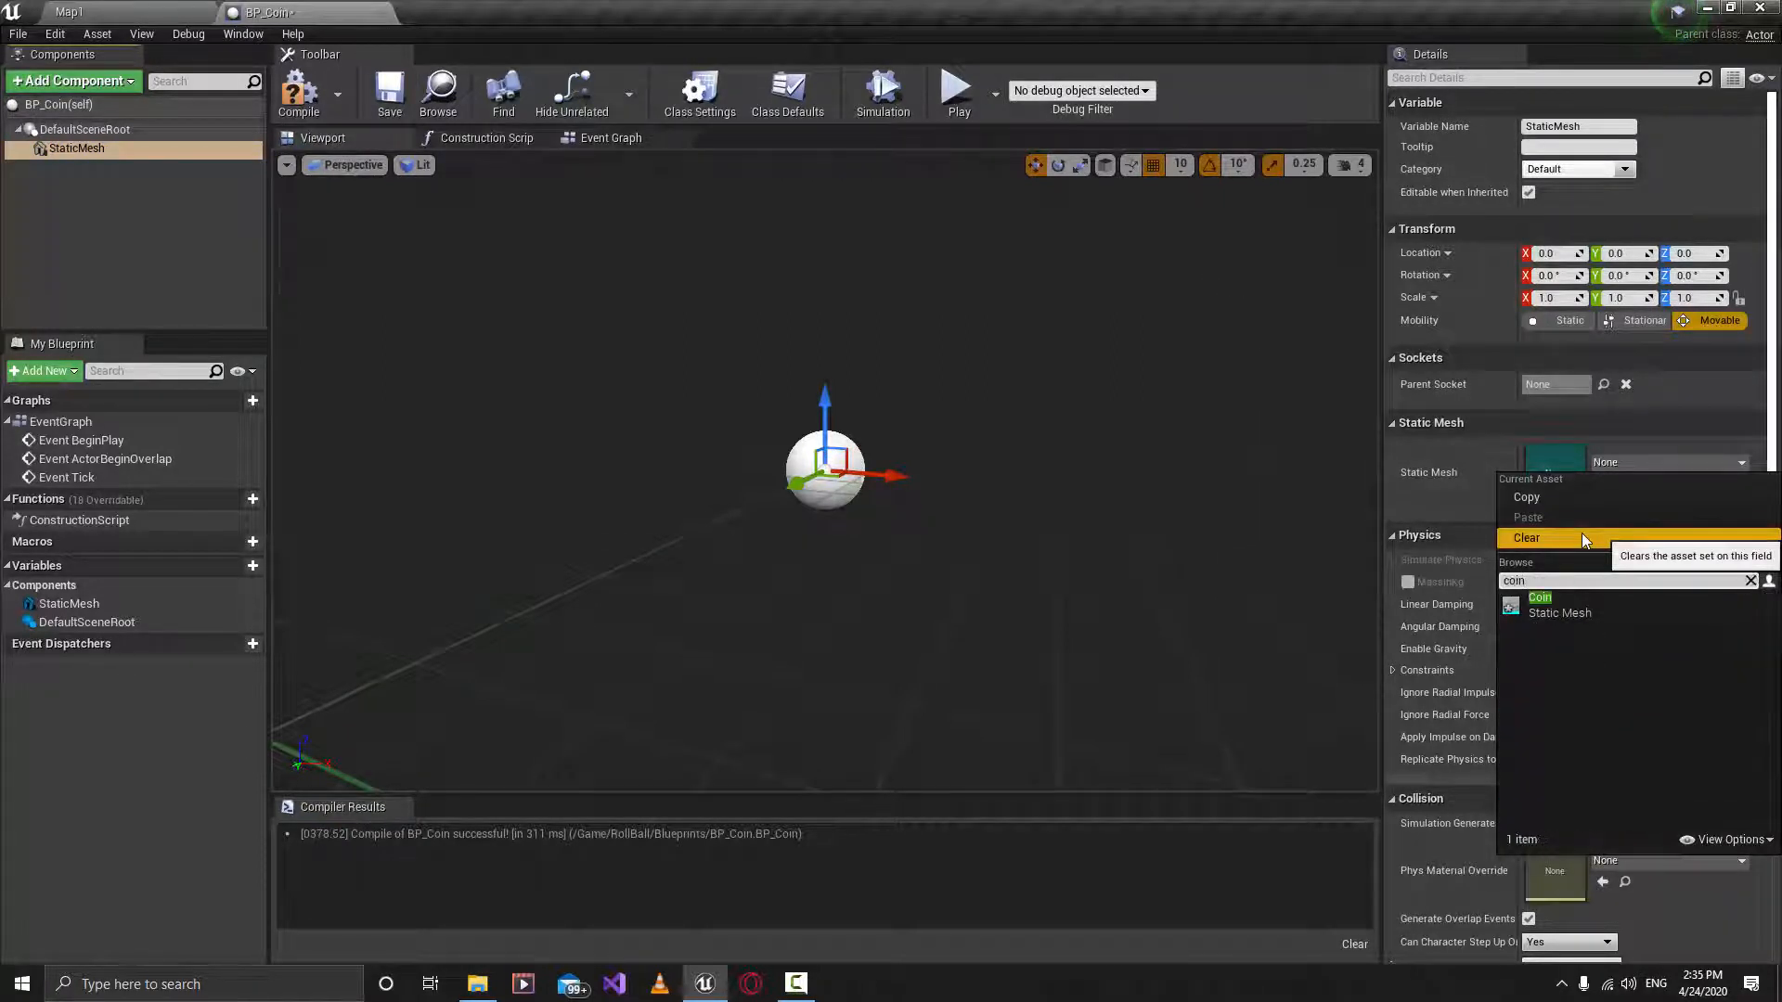
click(1570, 605)
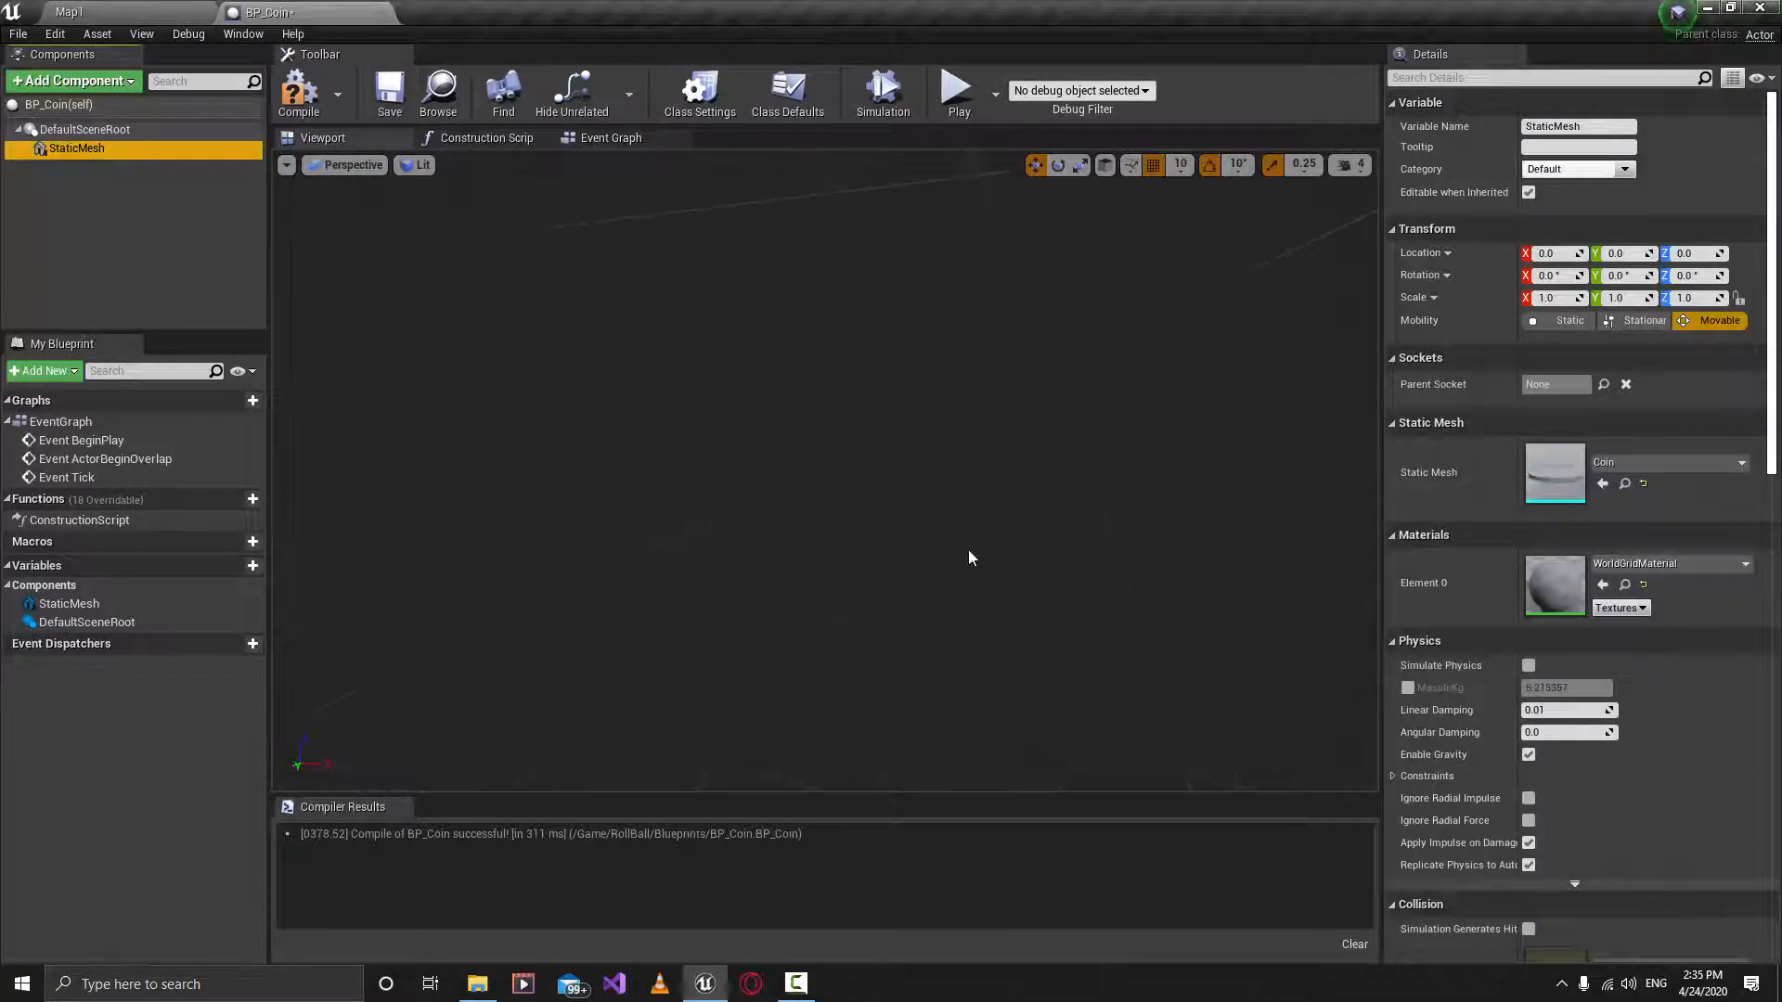
Rotate the coin's StaticMesh component 90° about the X axis so the coin stands upright.
scroll(967, 550, down, 3)
right_drag(943, 534, 1213, 510)
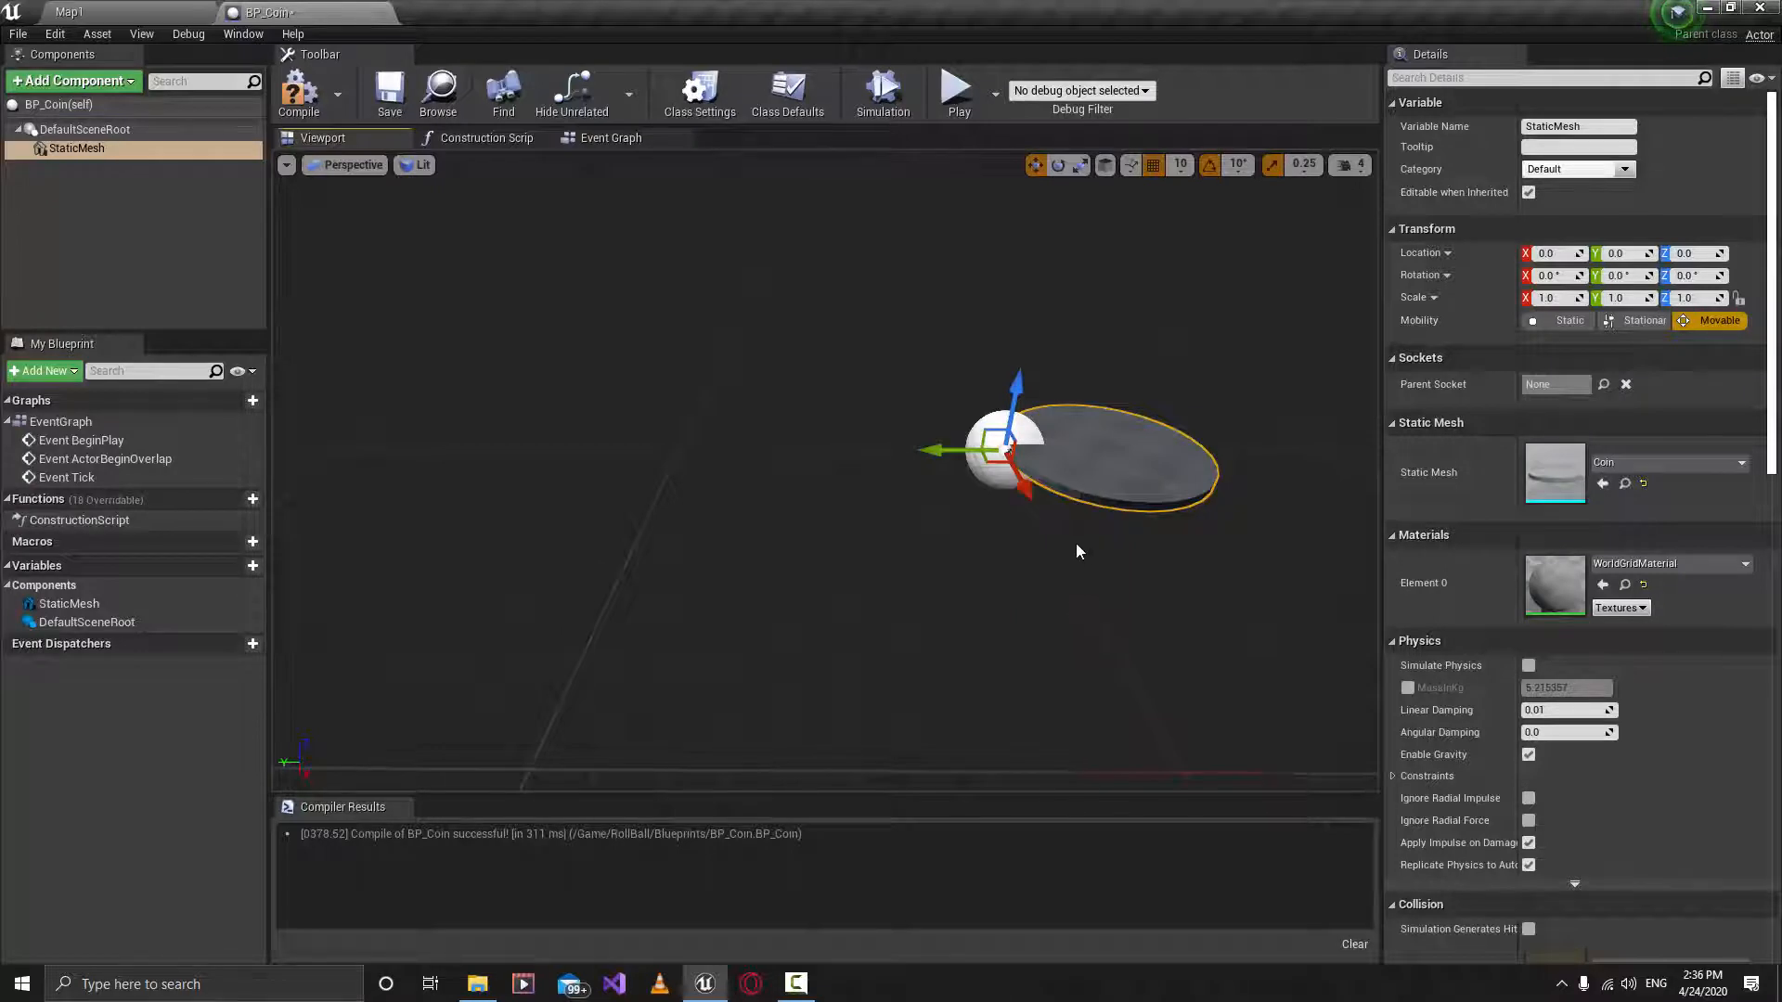
click(1058, 164)
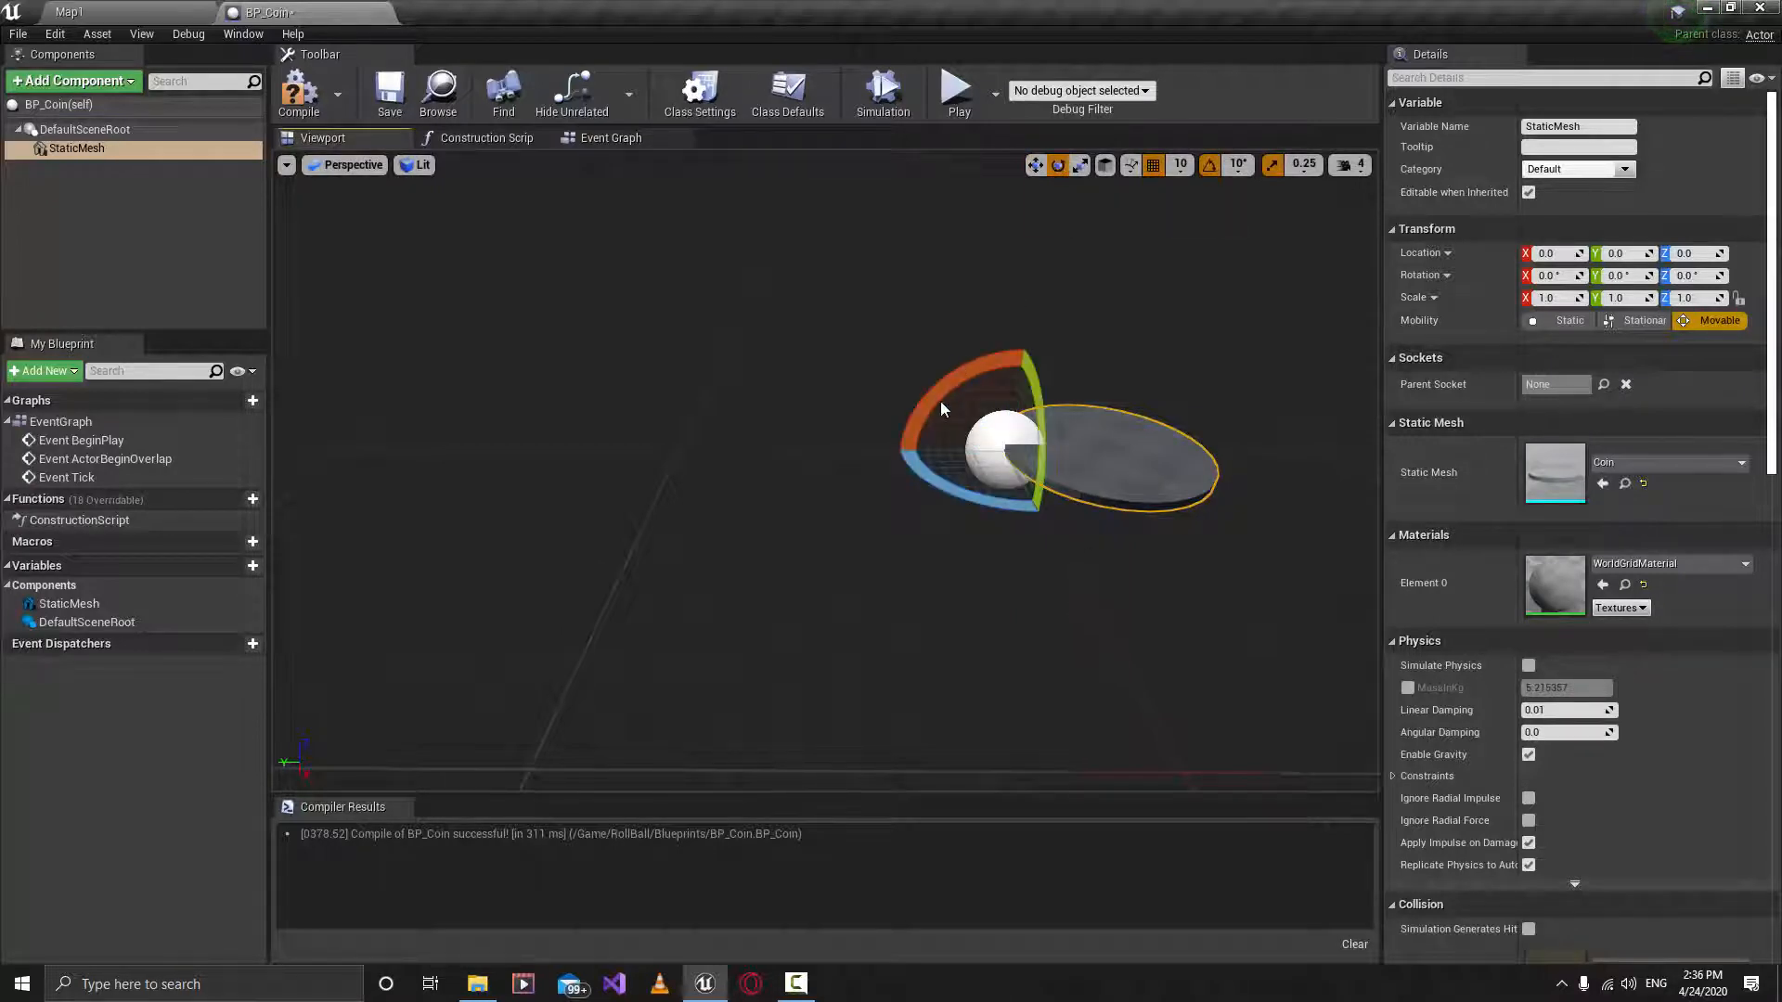
drag(947, 410, 893, 451)
alt+drag(1133, 403, 1067, 403)
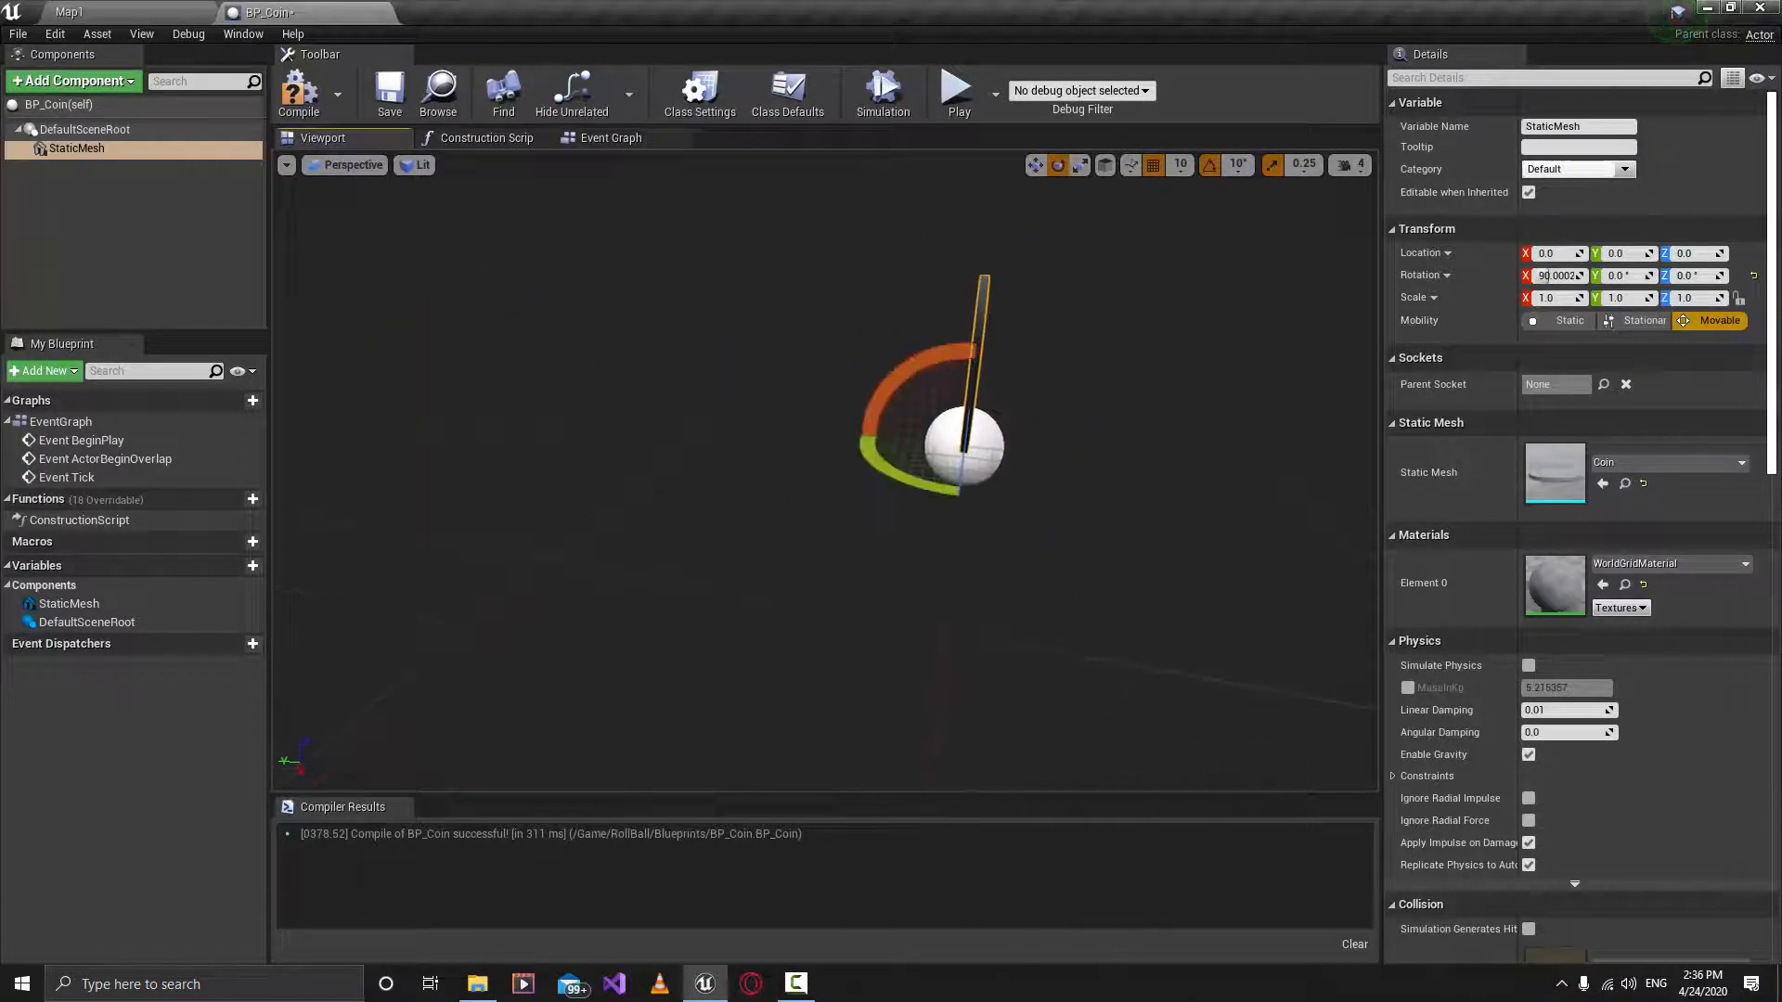
alt+drag(1048, 303, 1299, 306)
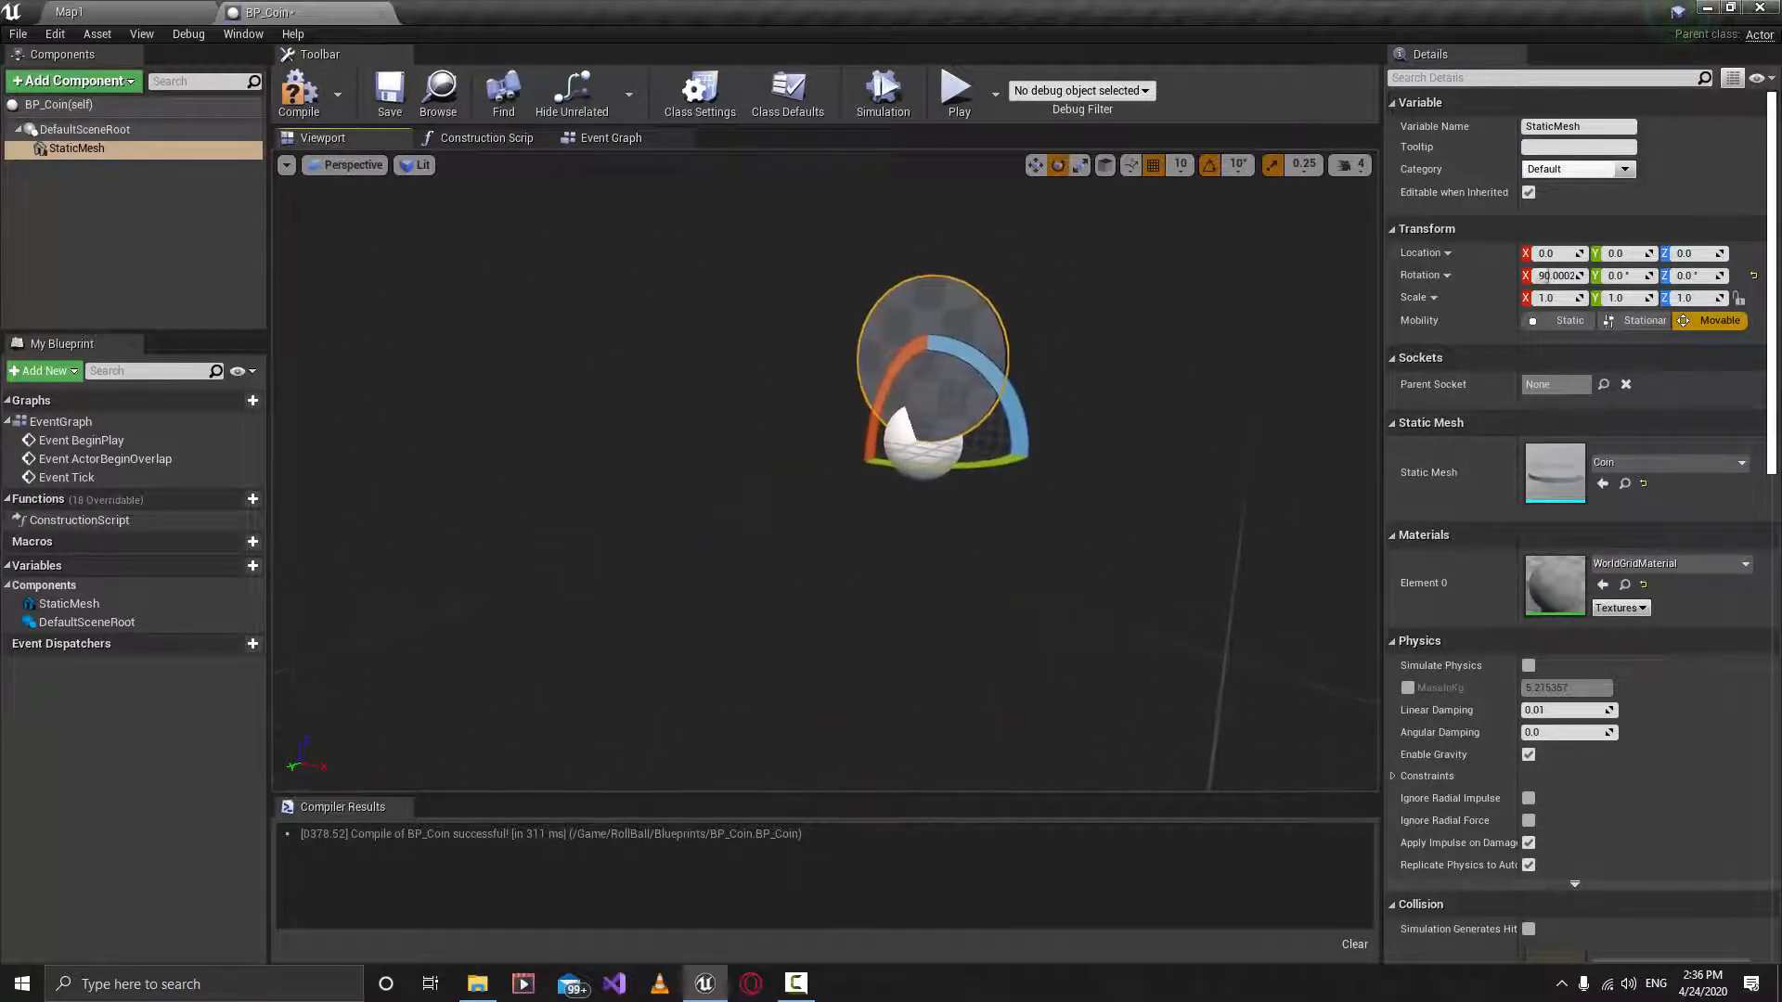
Switch back to the Move tool, compile the BP_Coin Blueprint and save it.
key(w)
click(299, 93)
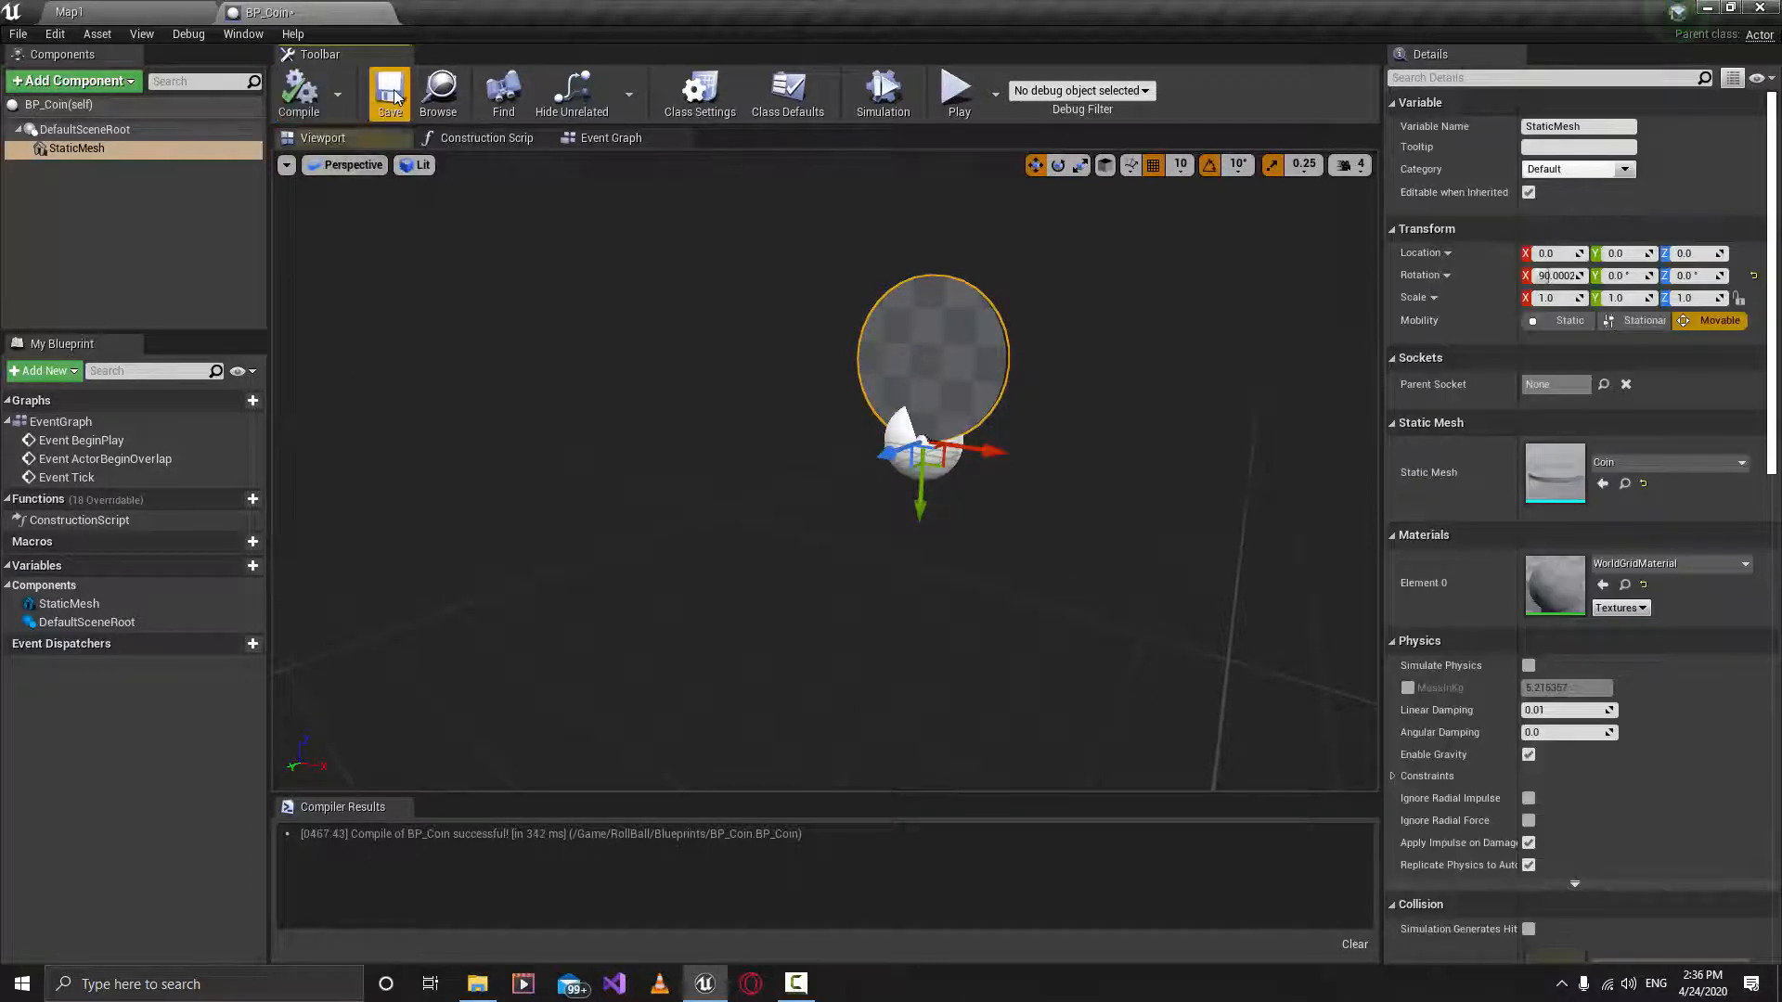
click(389, 93)
alt+drag(1018, 493, 1154, 429)
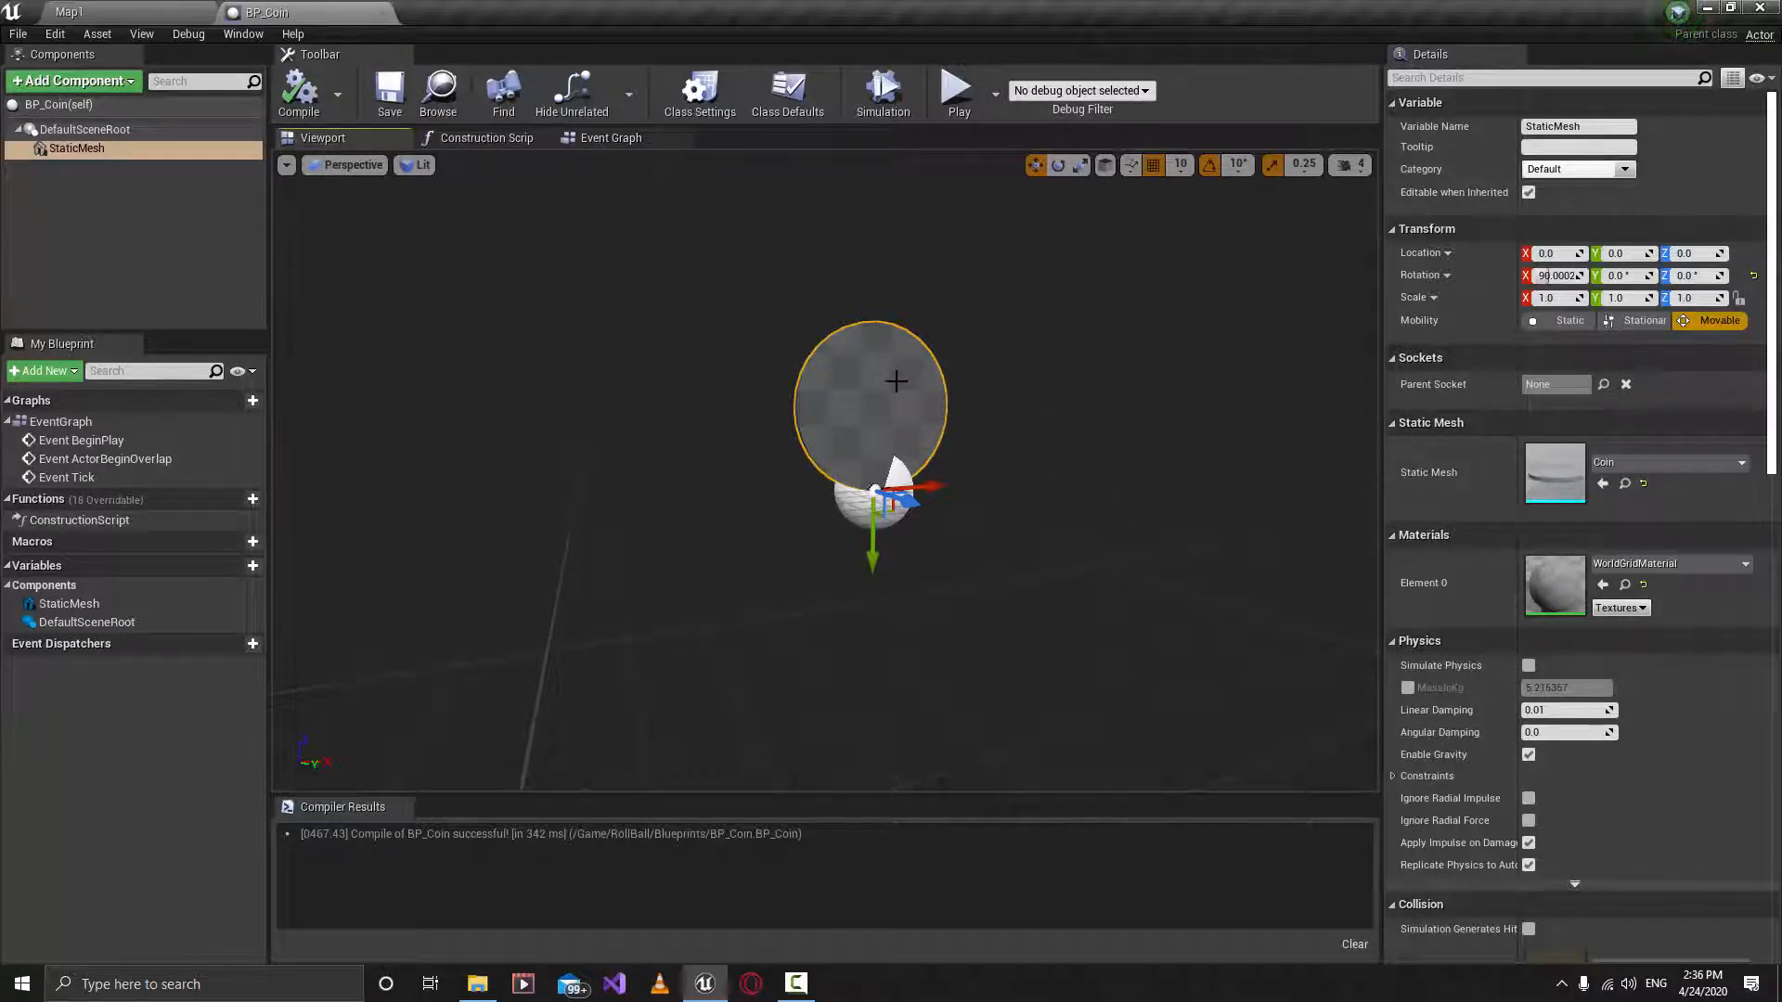
Import the CoinTexture image from the Roll Ball Files Textures folder into the RollBall Assets folder and open it.
click(92, 11)
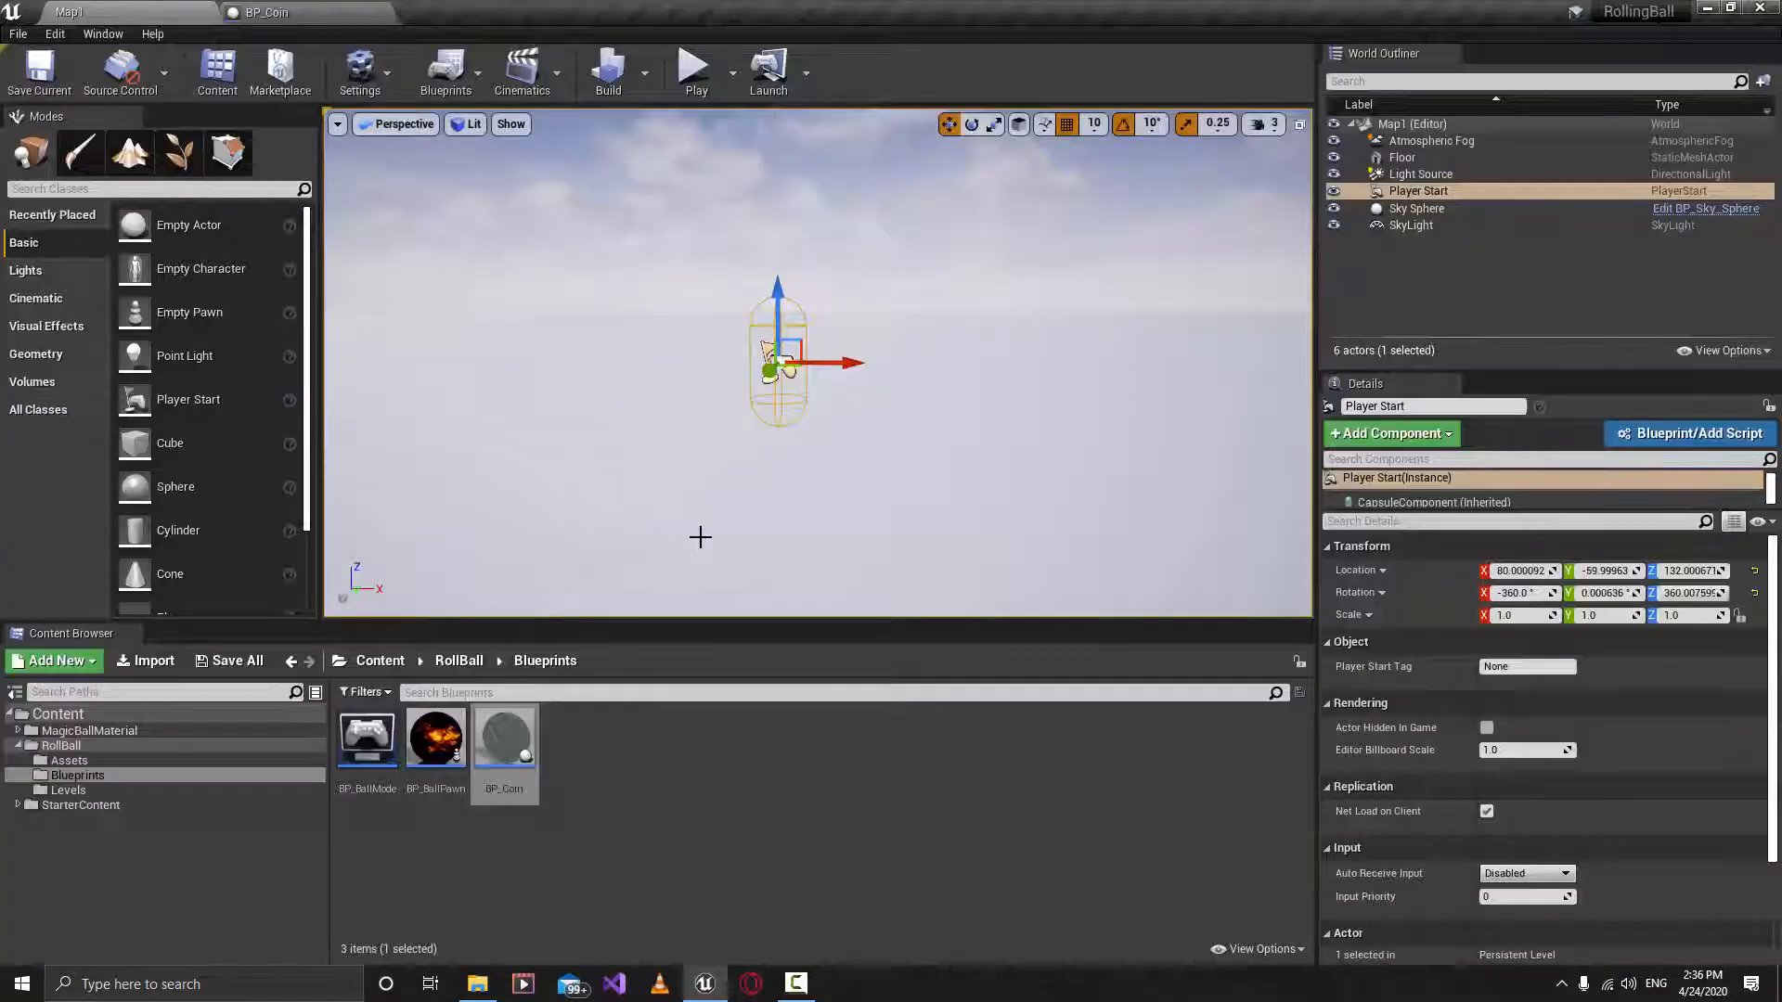
click(123, 763)
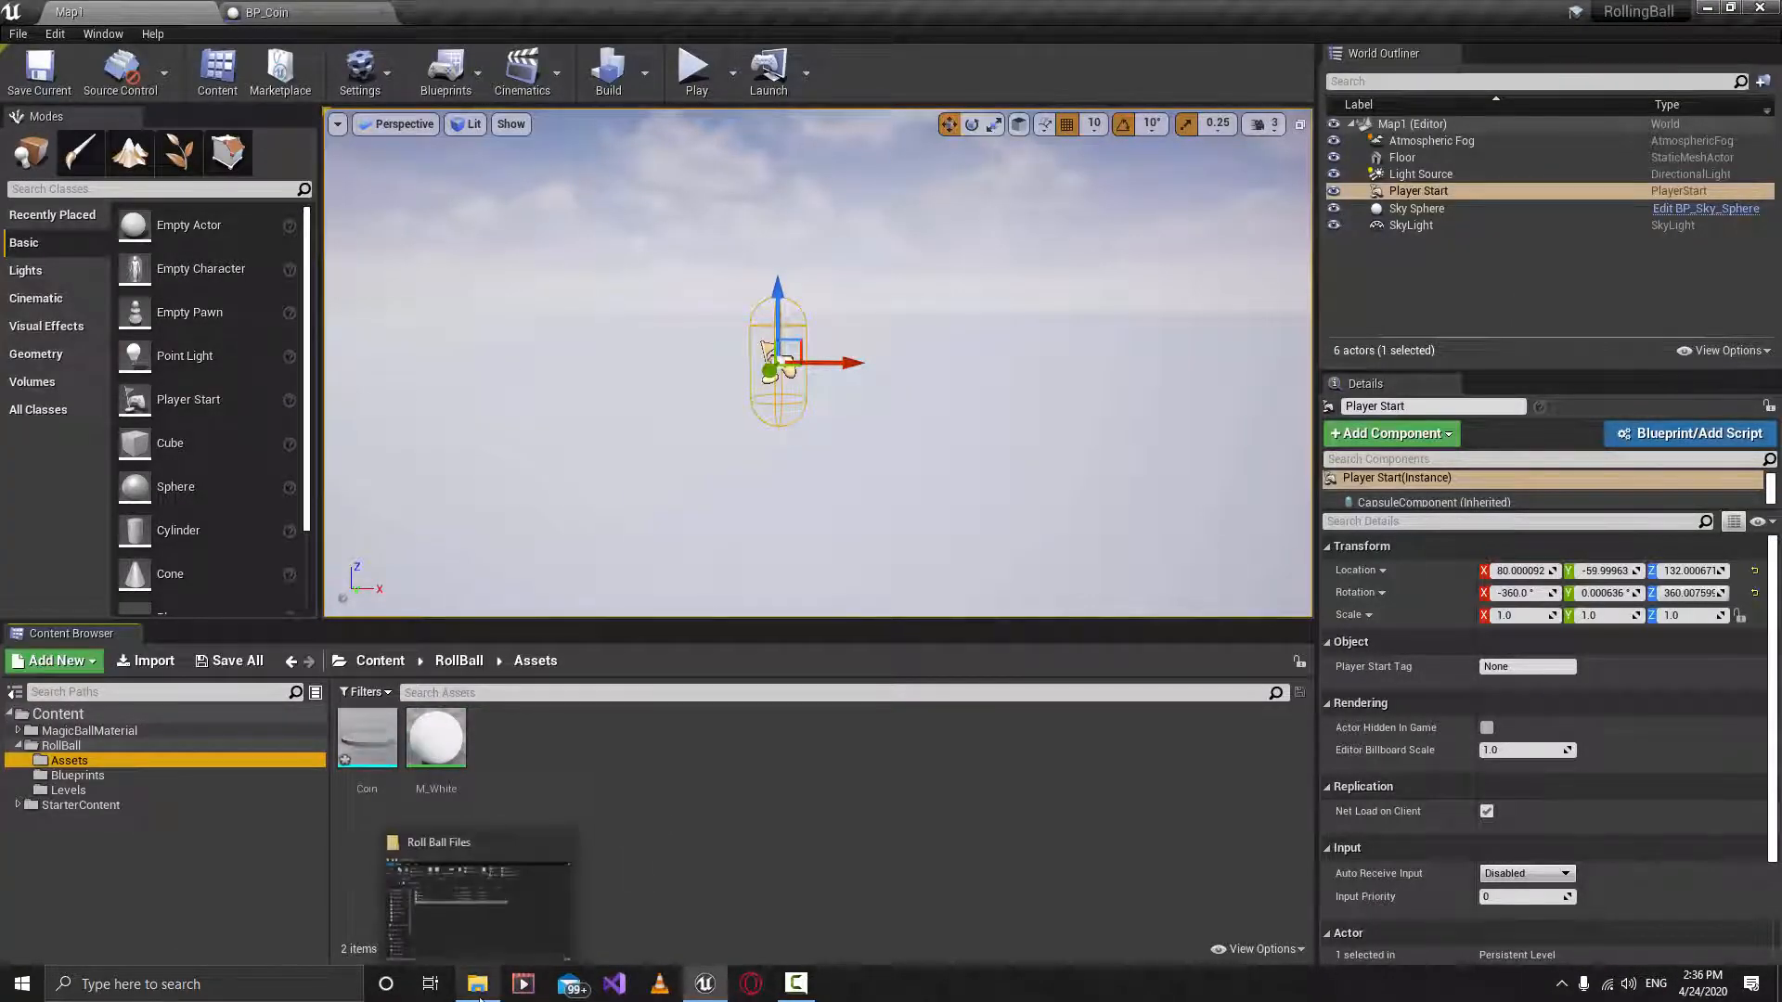
click(477, 893)
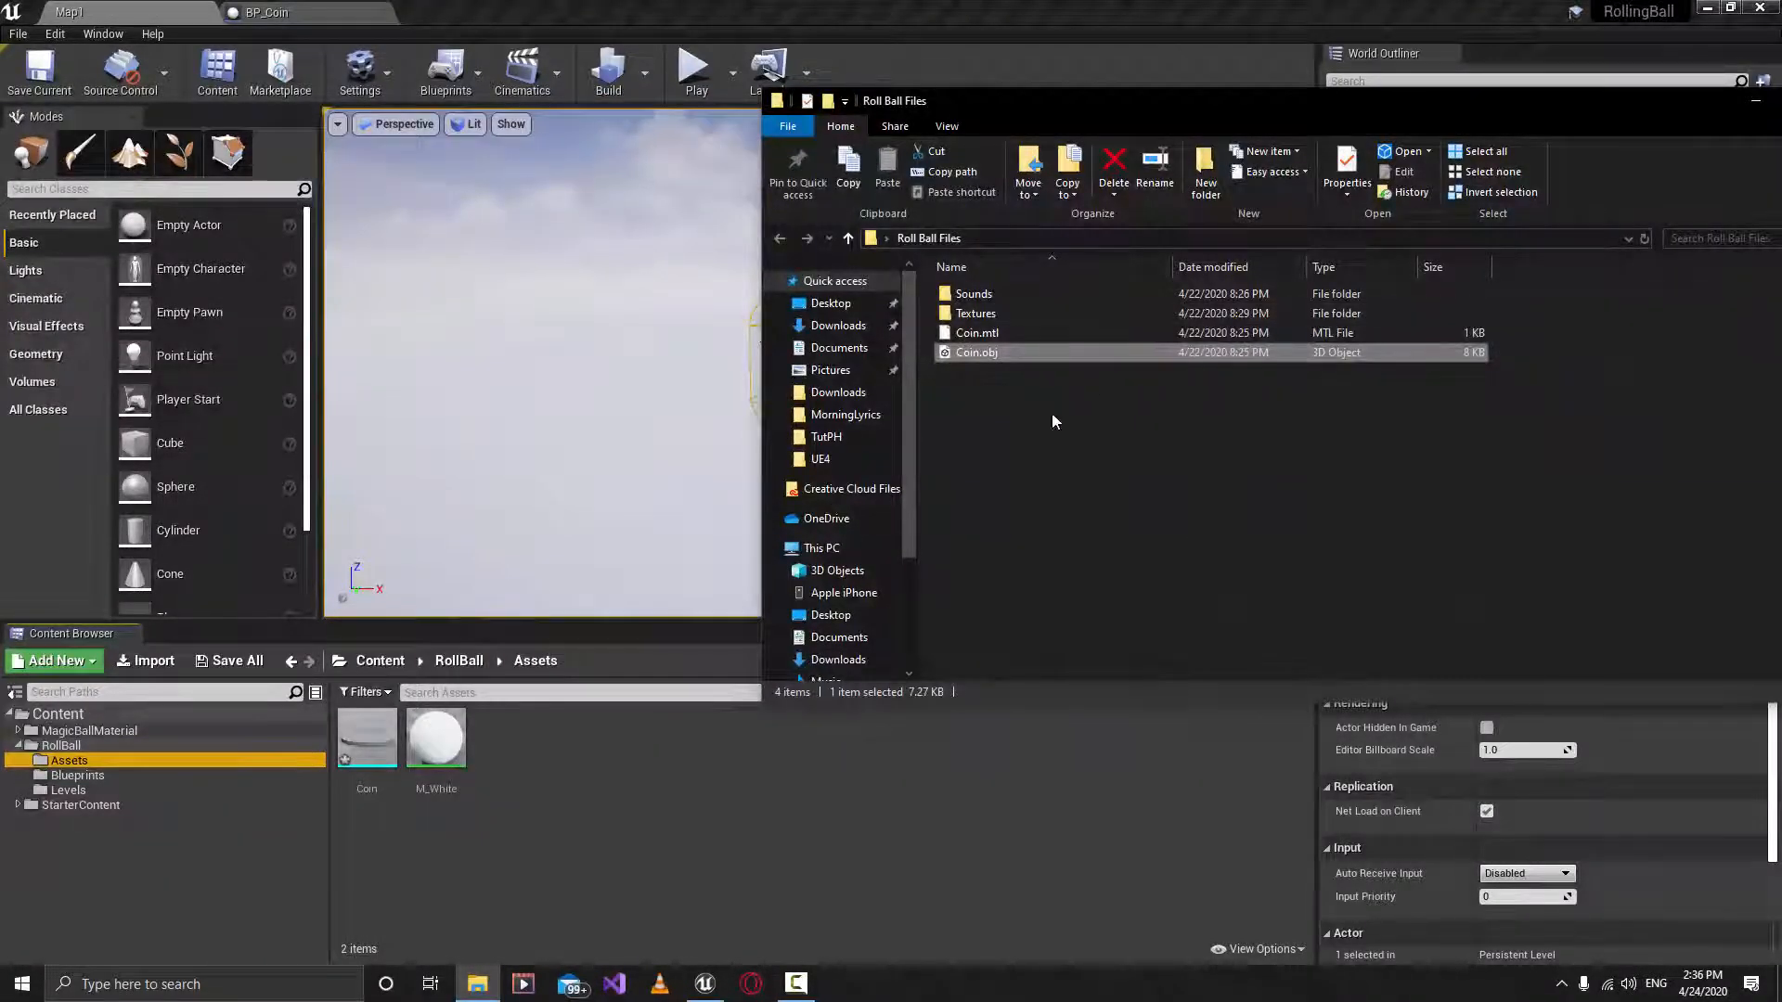
double_click(987, 316)
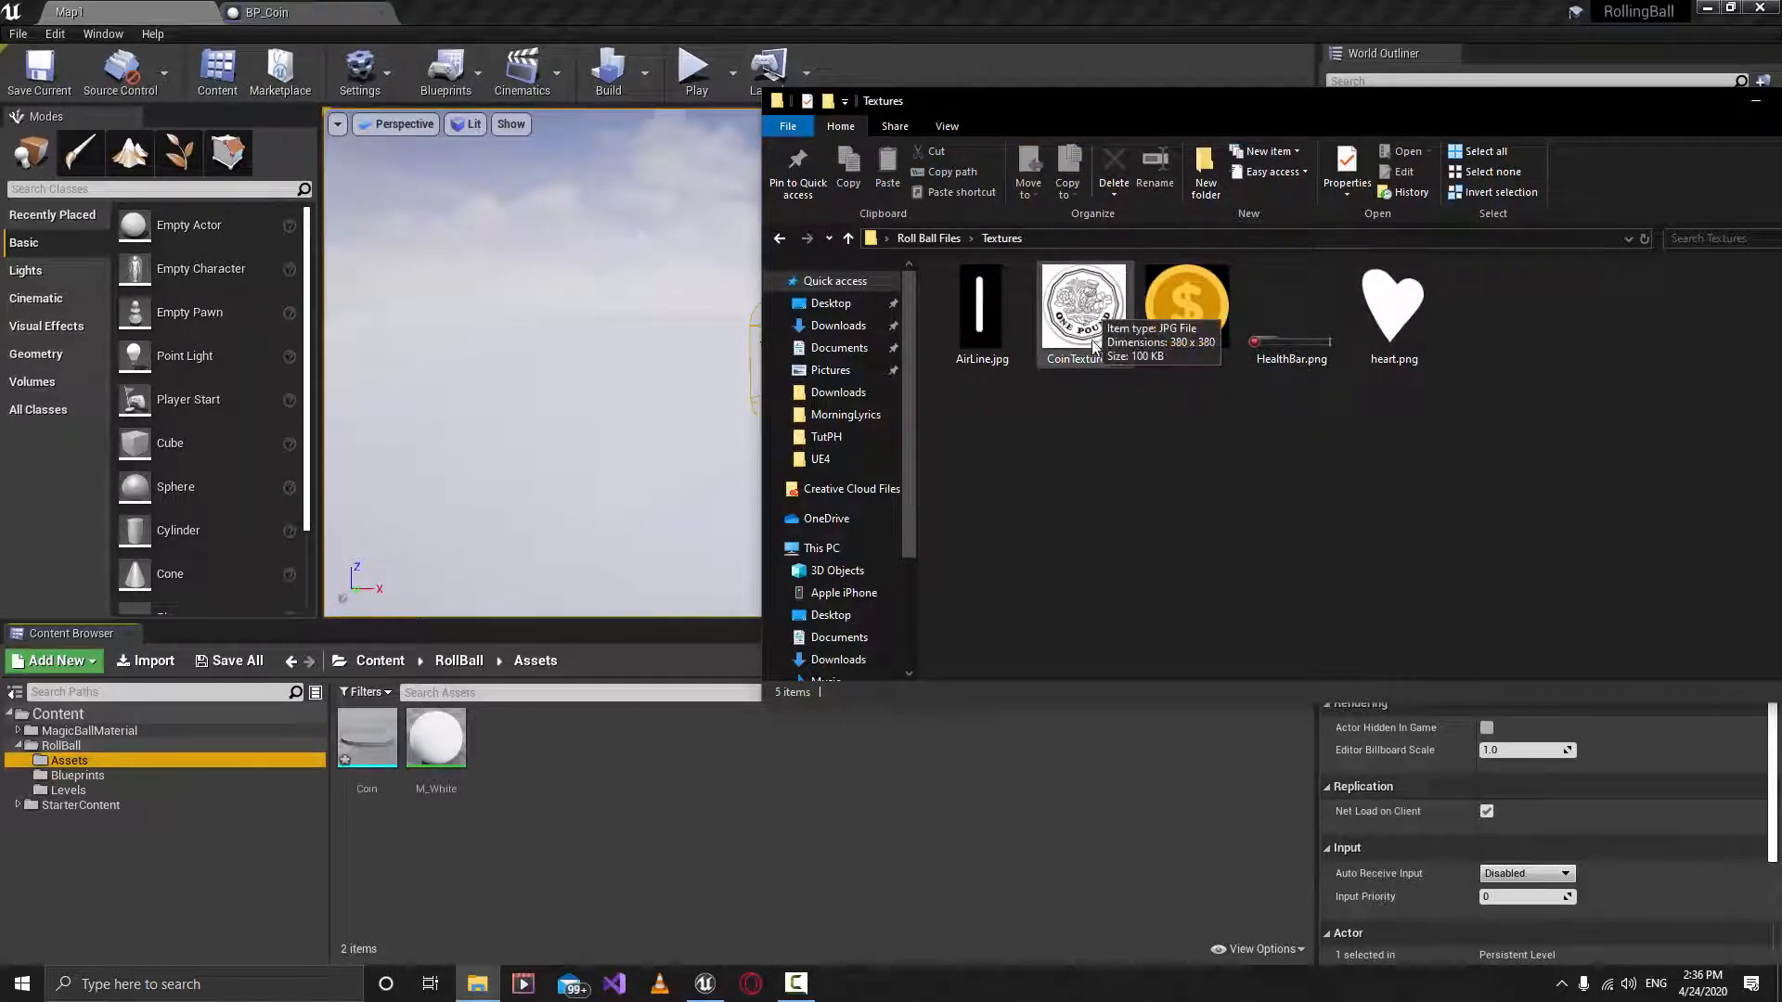
drag(1103, 330, 673, 815)
drag(674, 815, 674, 815)
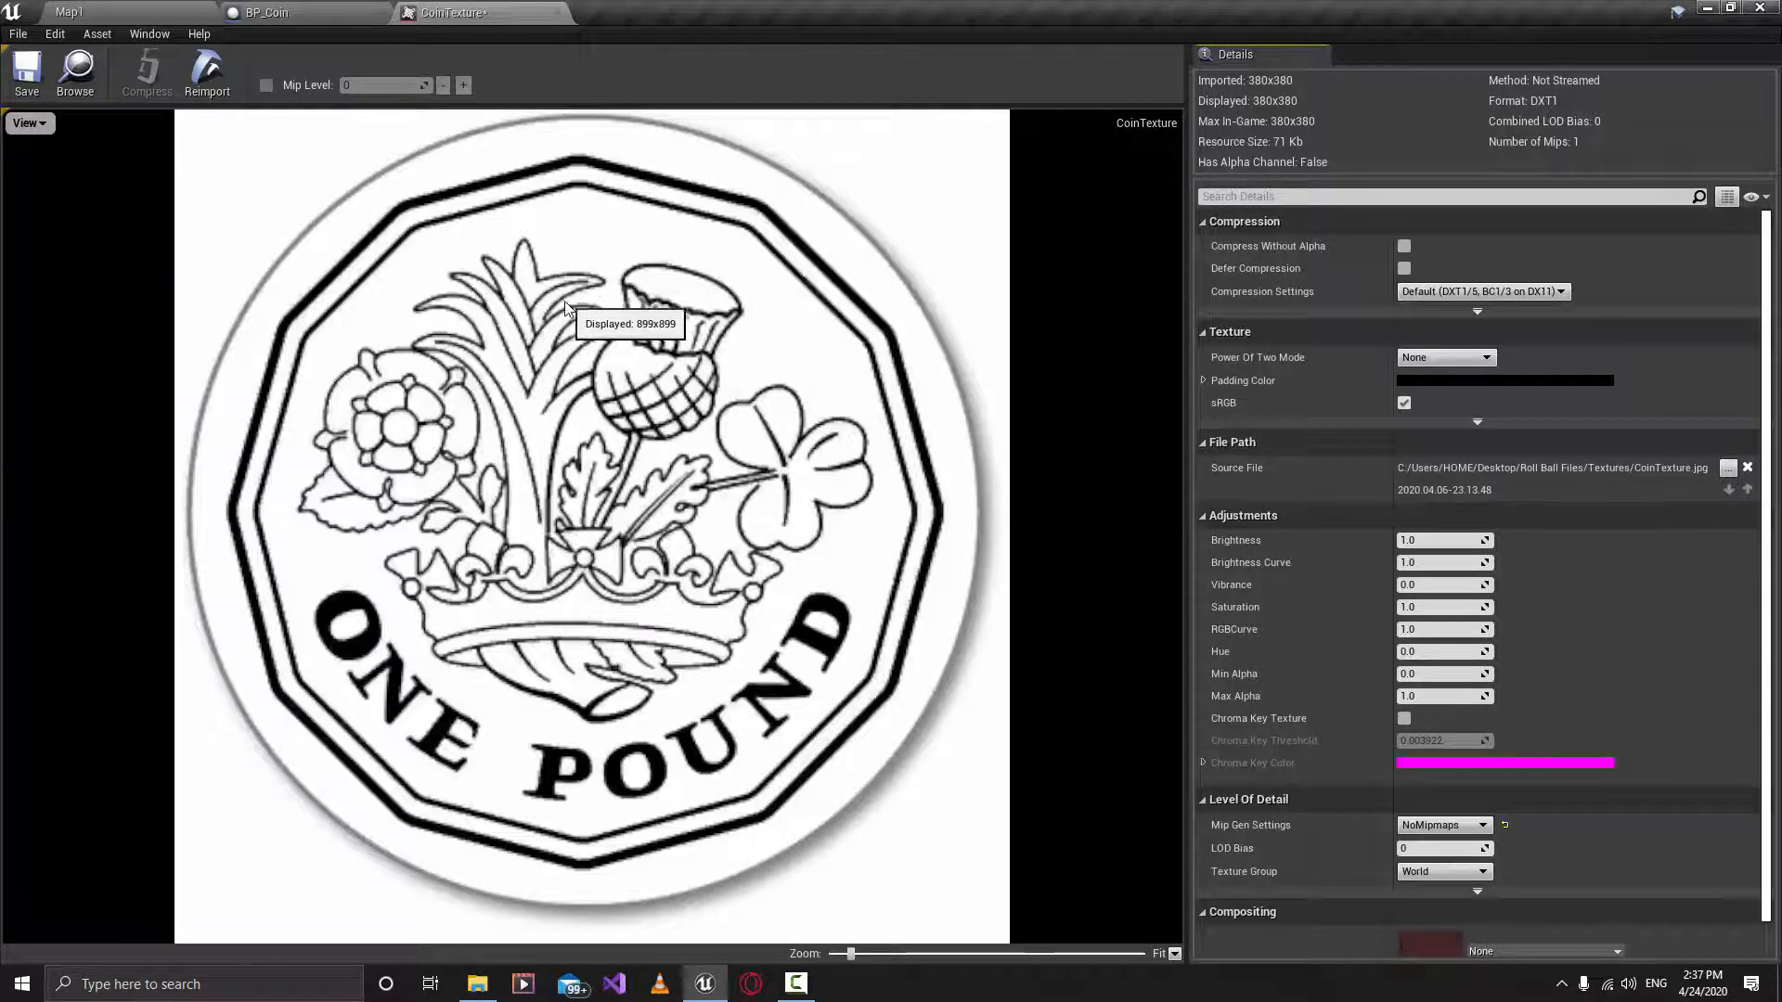
Examine the red, green, blue and alpha channels of CoinTexture by toggling their display.
click(30, 123)
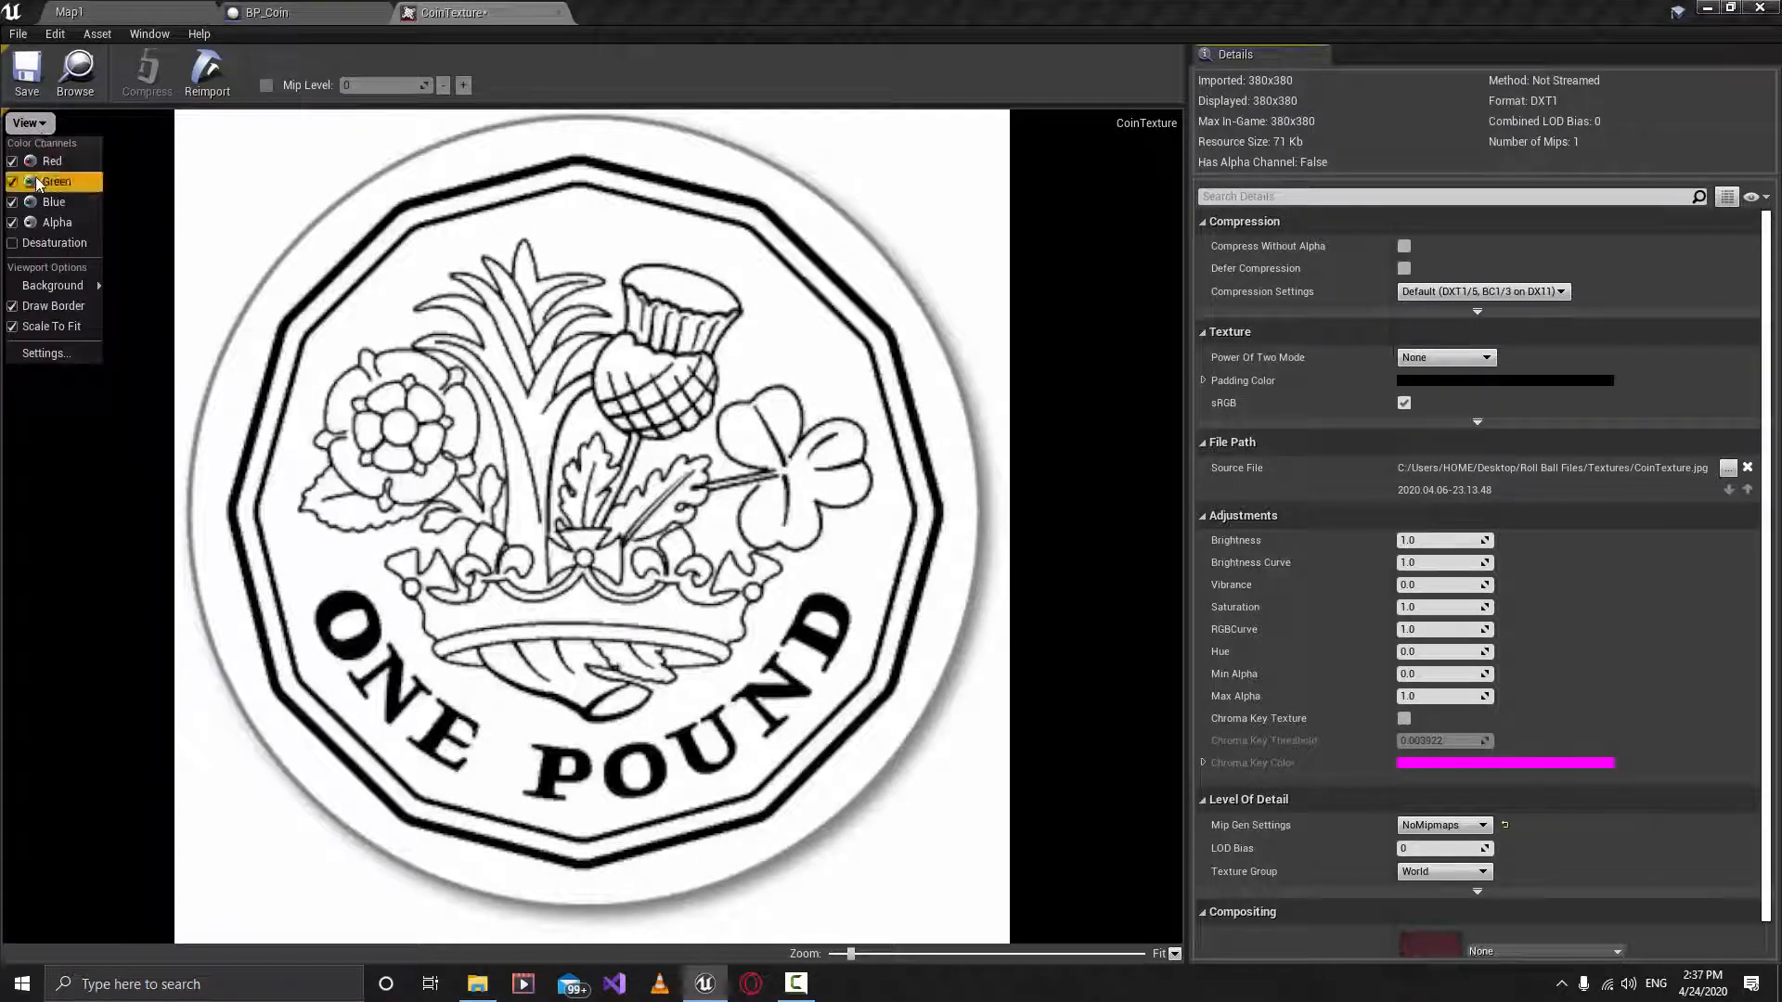
click(41, 163)
click(31, 122)
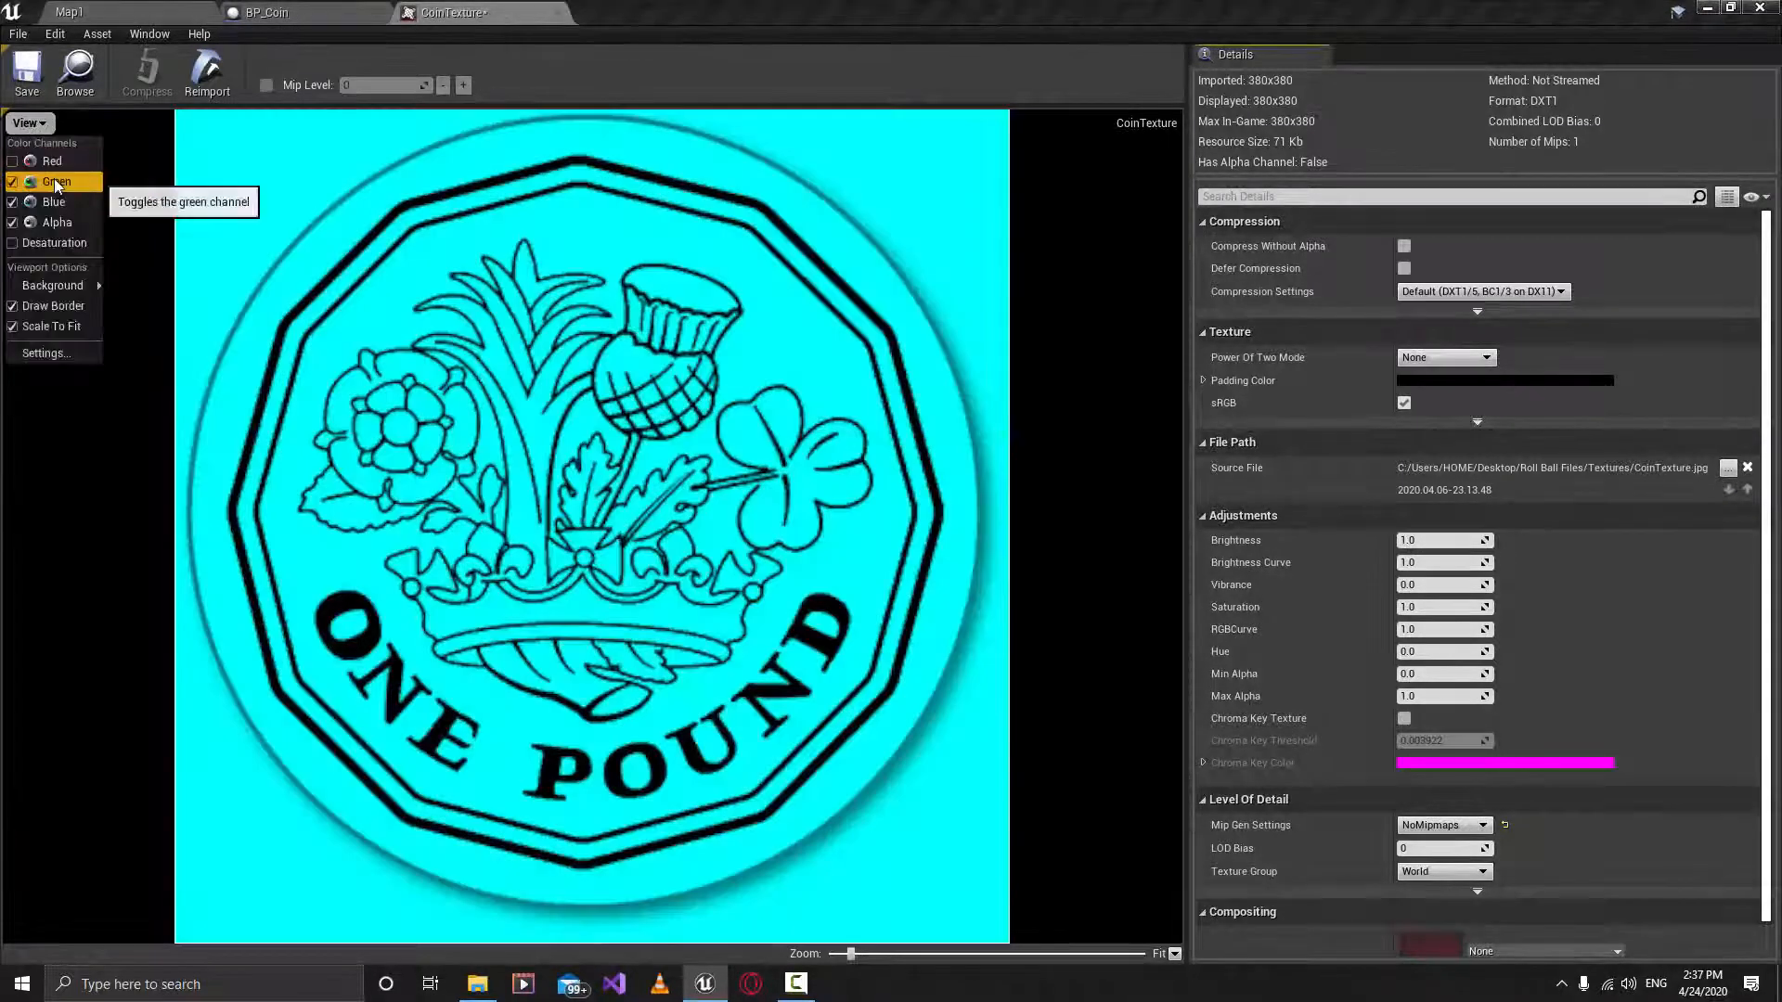
click(54, 180)
click(30, 123)
click(48, 221)
click(31, 122)
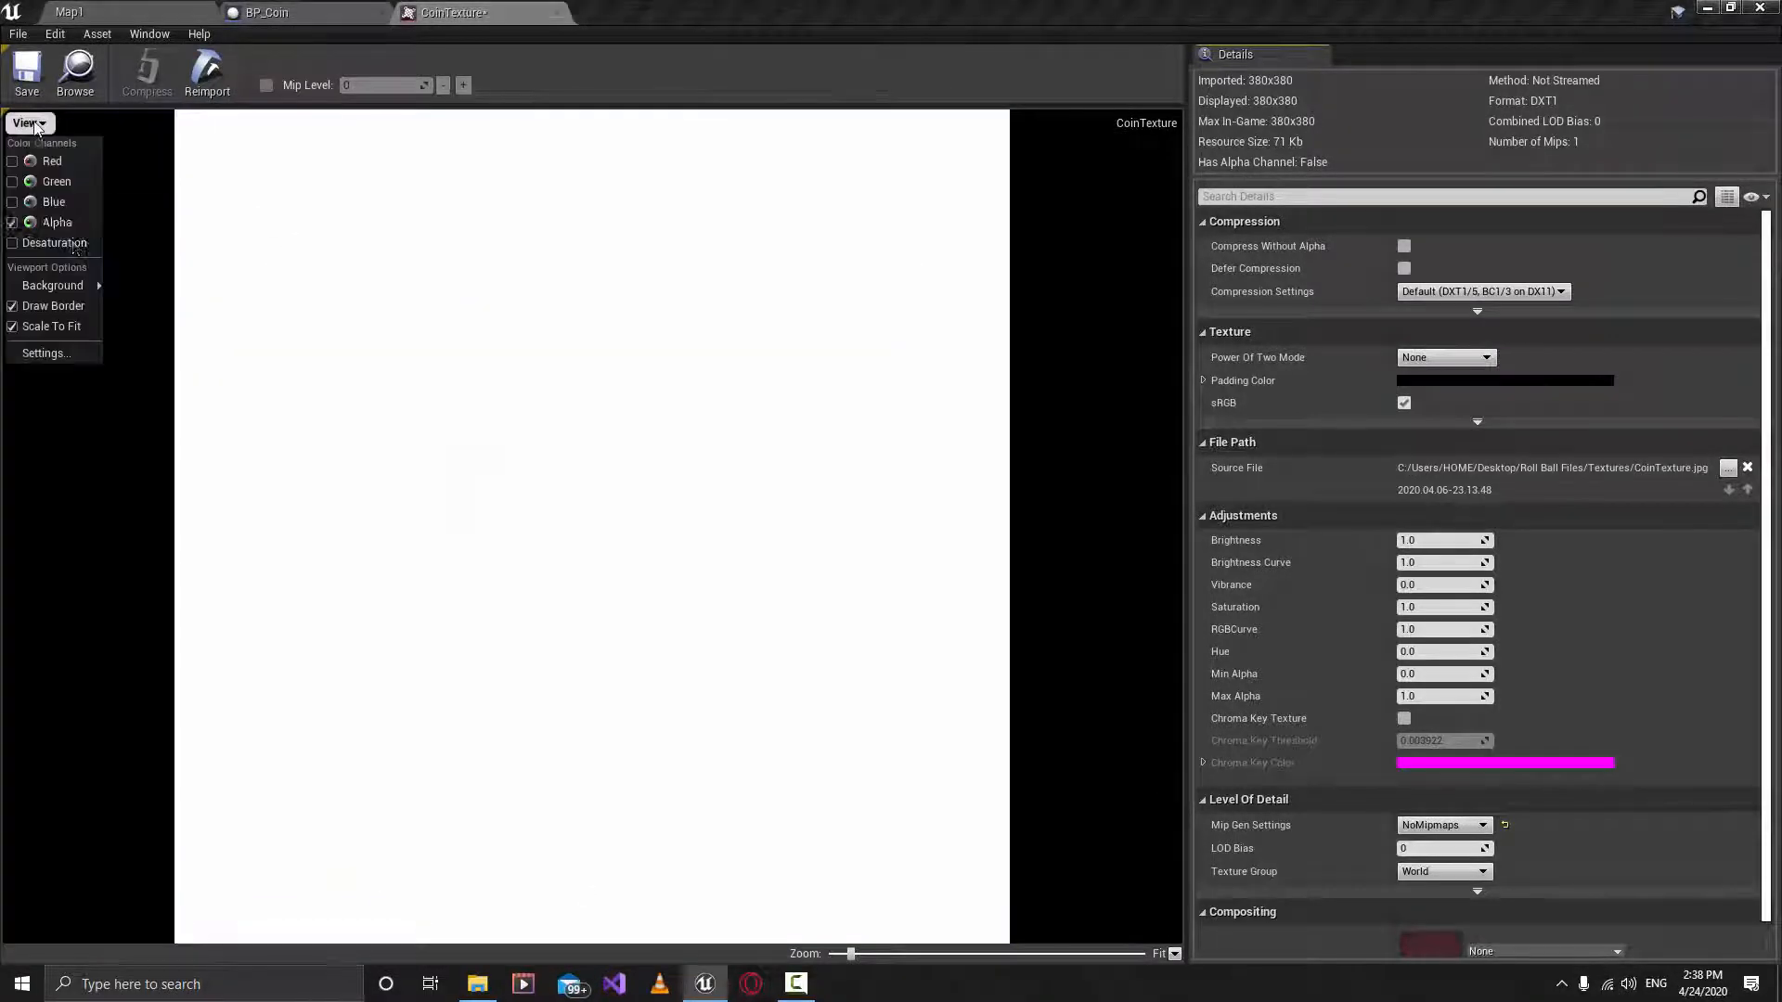
click(54, 202)
click(31, 122)
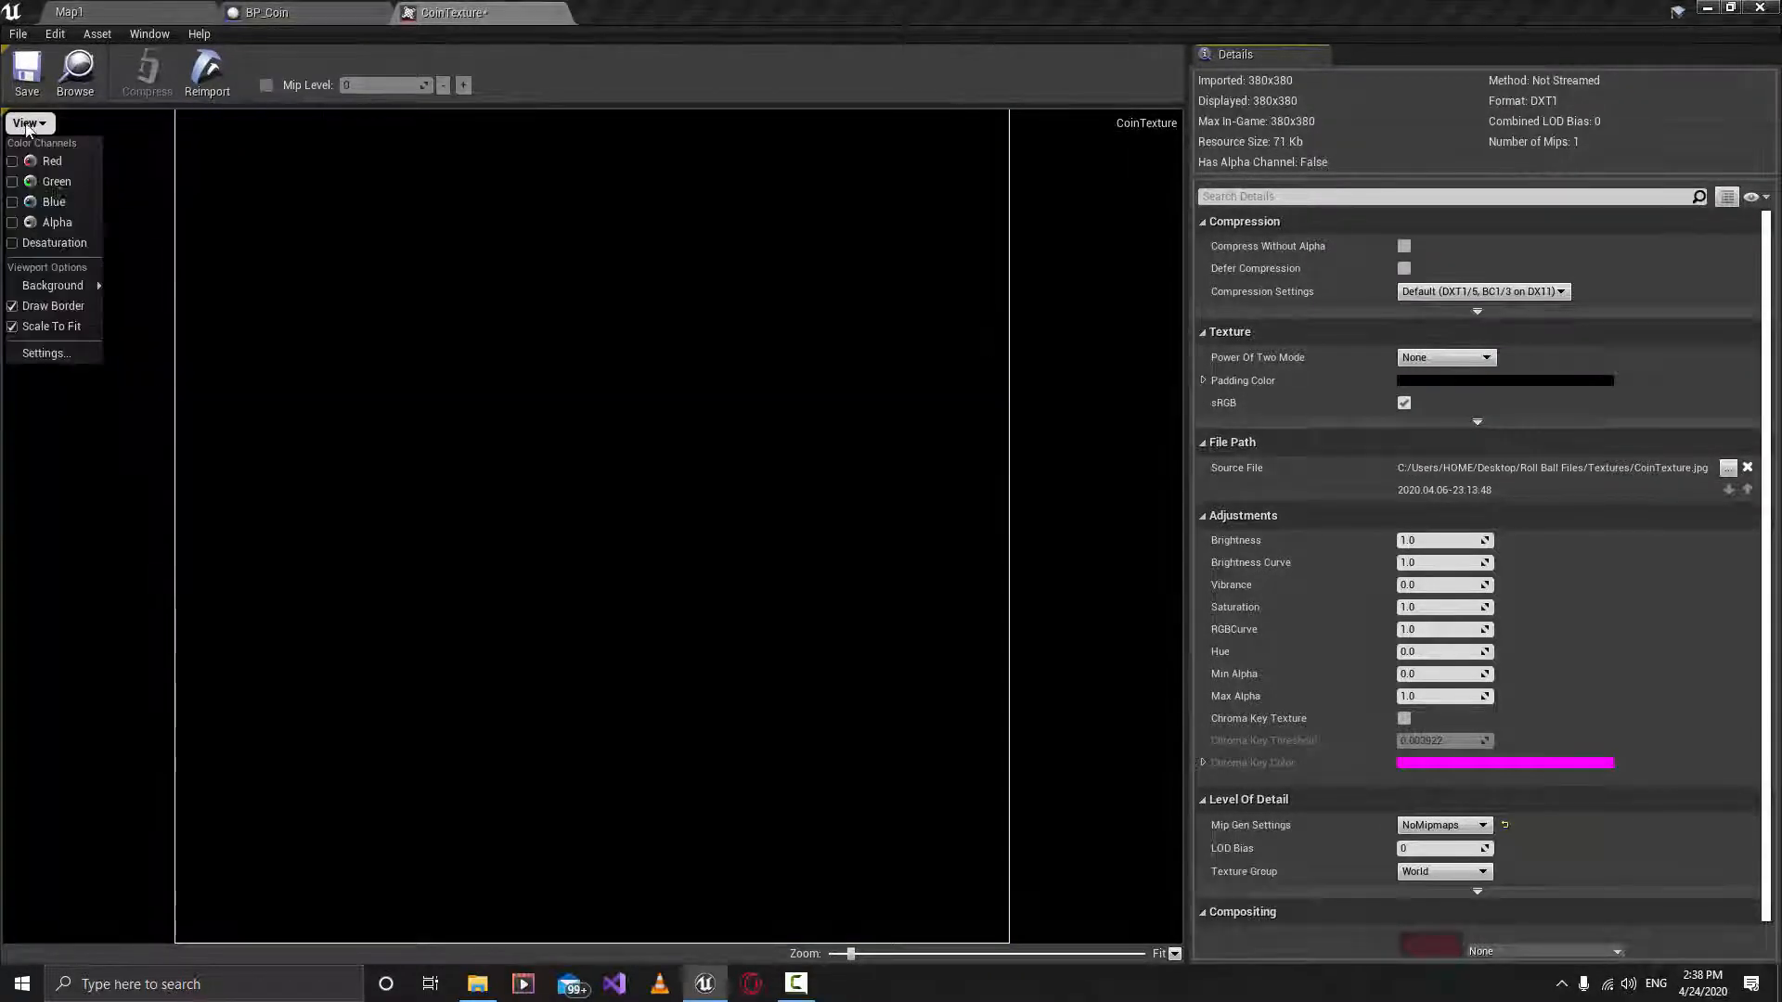
click(54, 201)
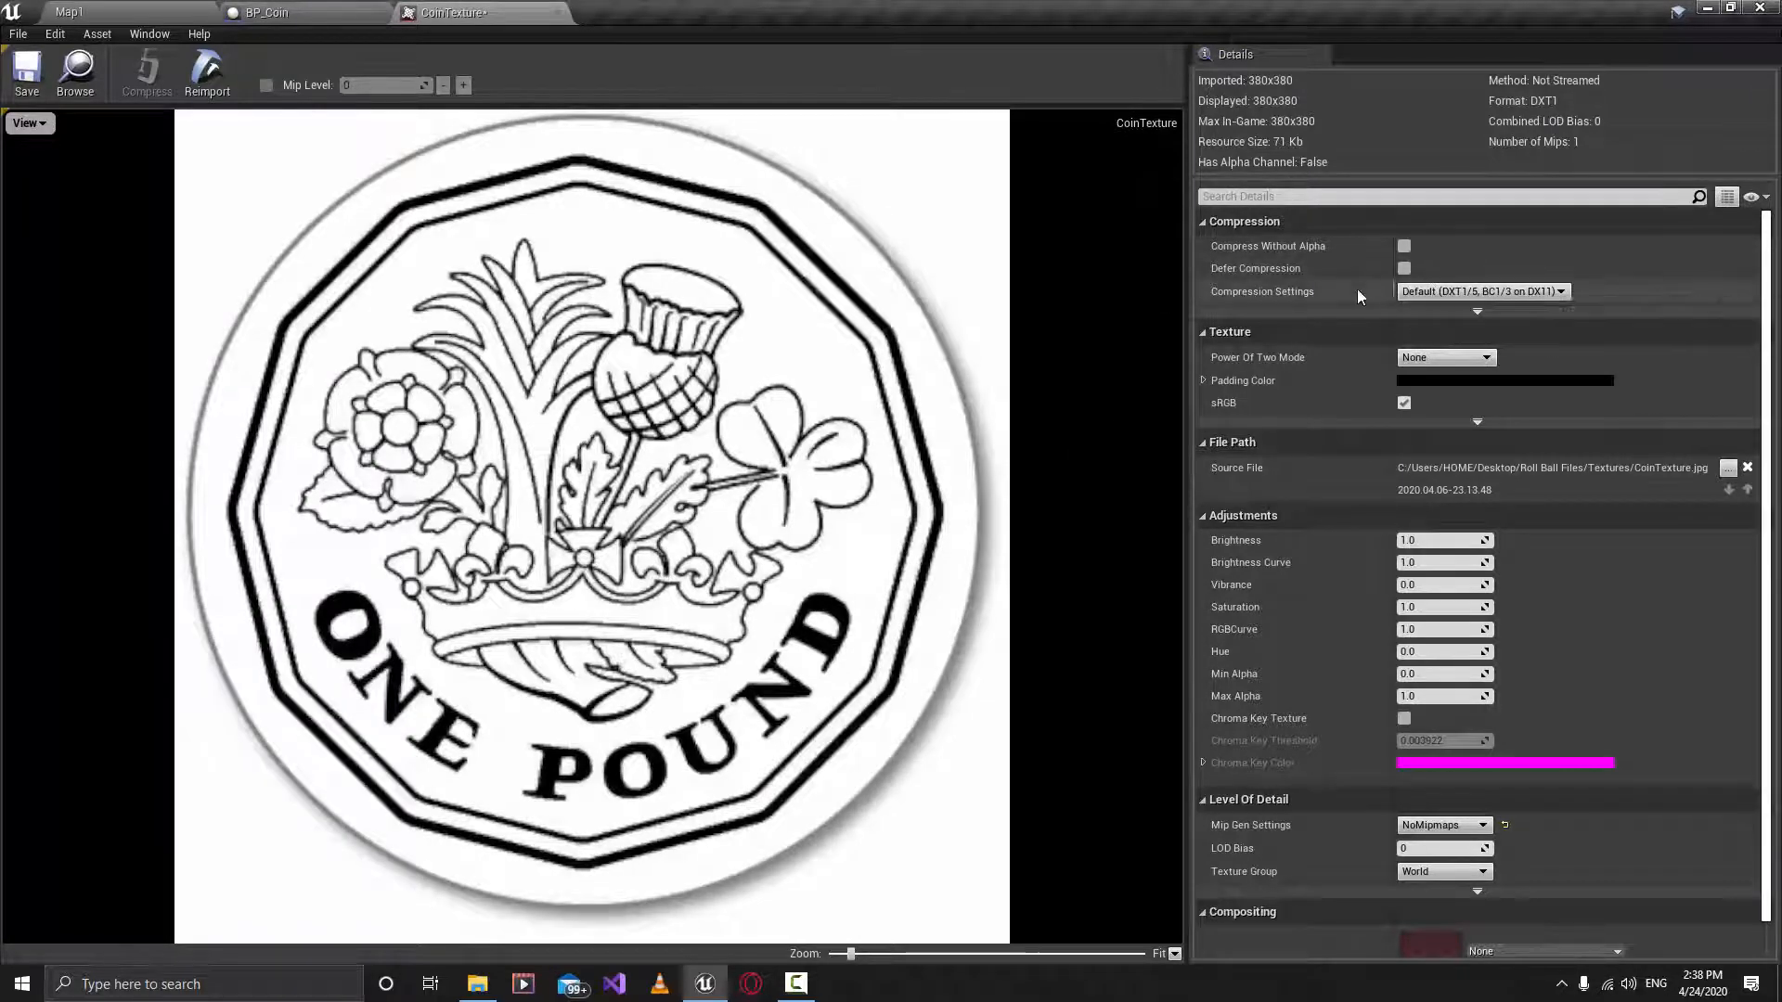
Set CoinTexture's compression settings to Masks (no sRGB), save the texture and return to the Map1 level.
click(1453, 293)
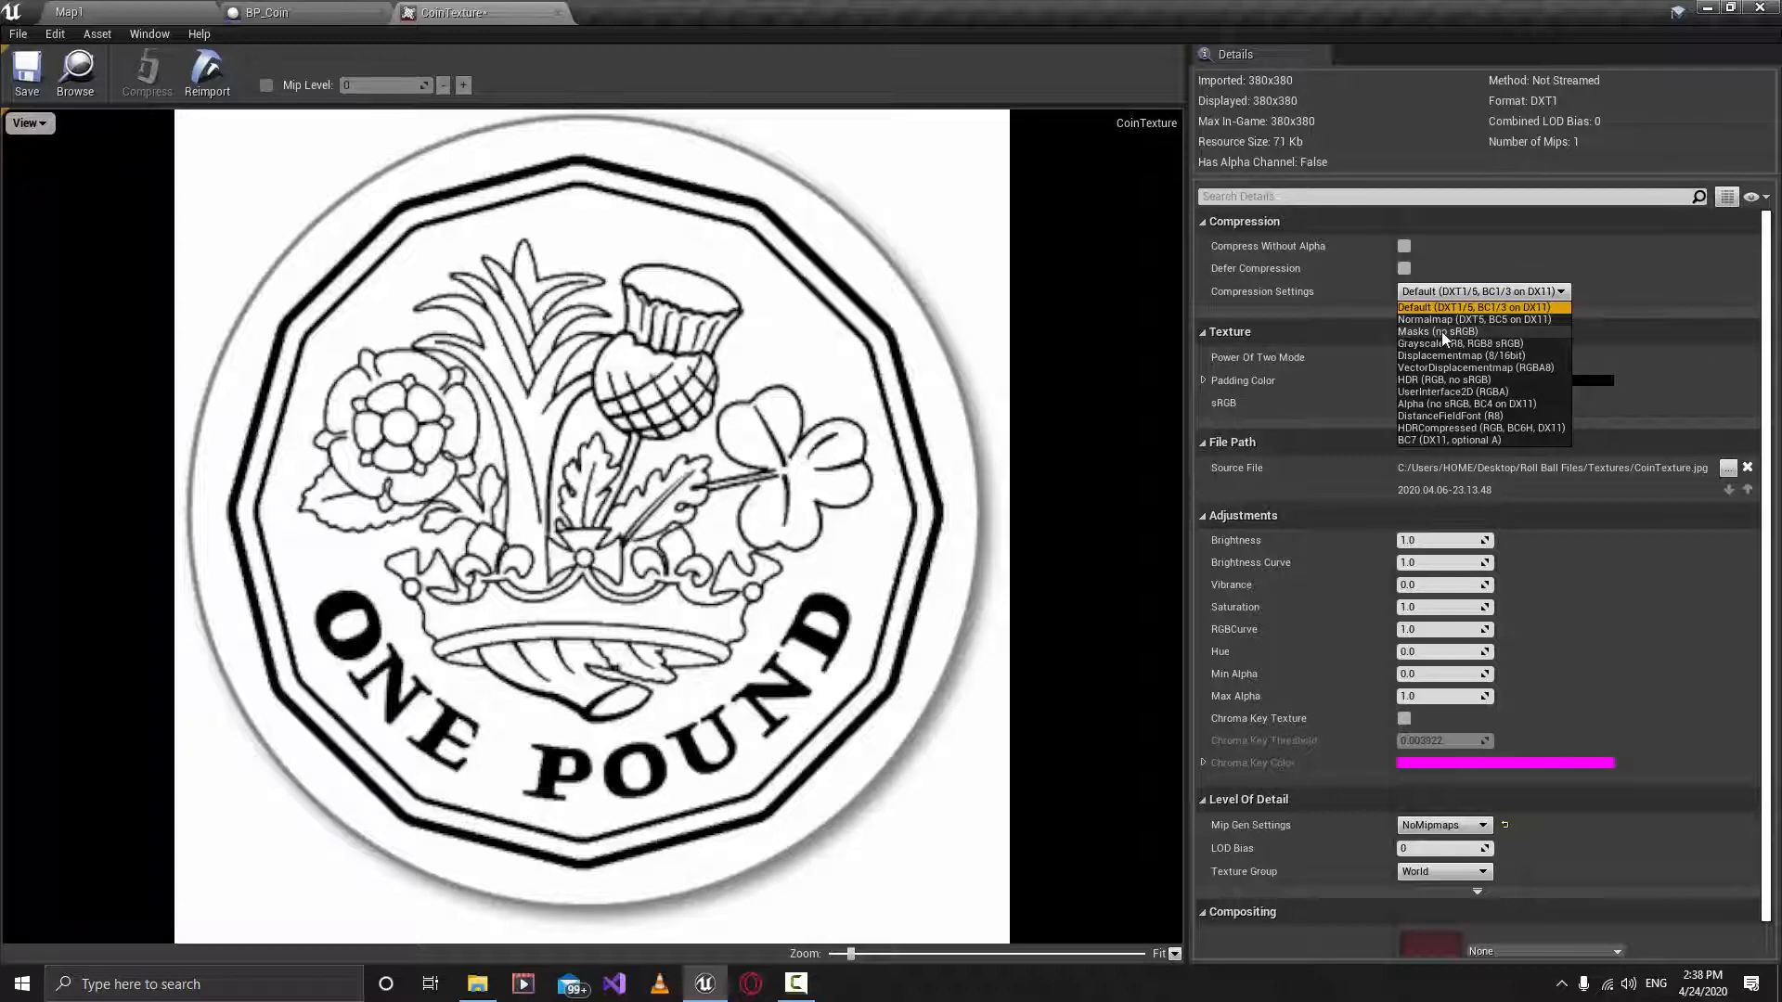
click(1440, 332)
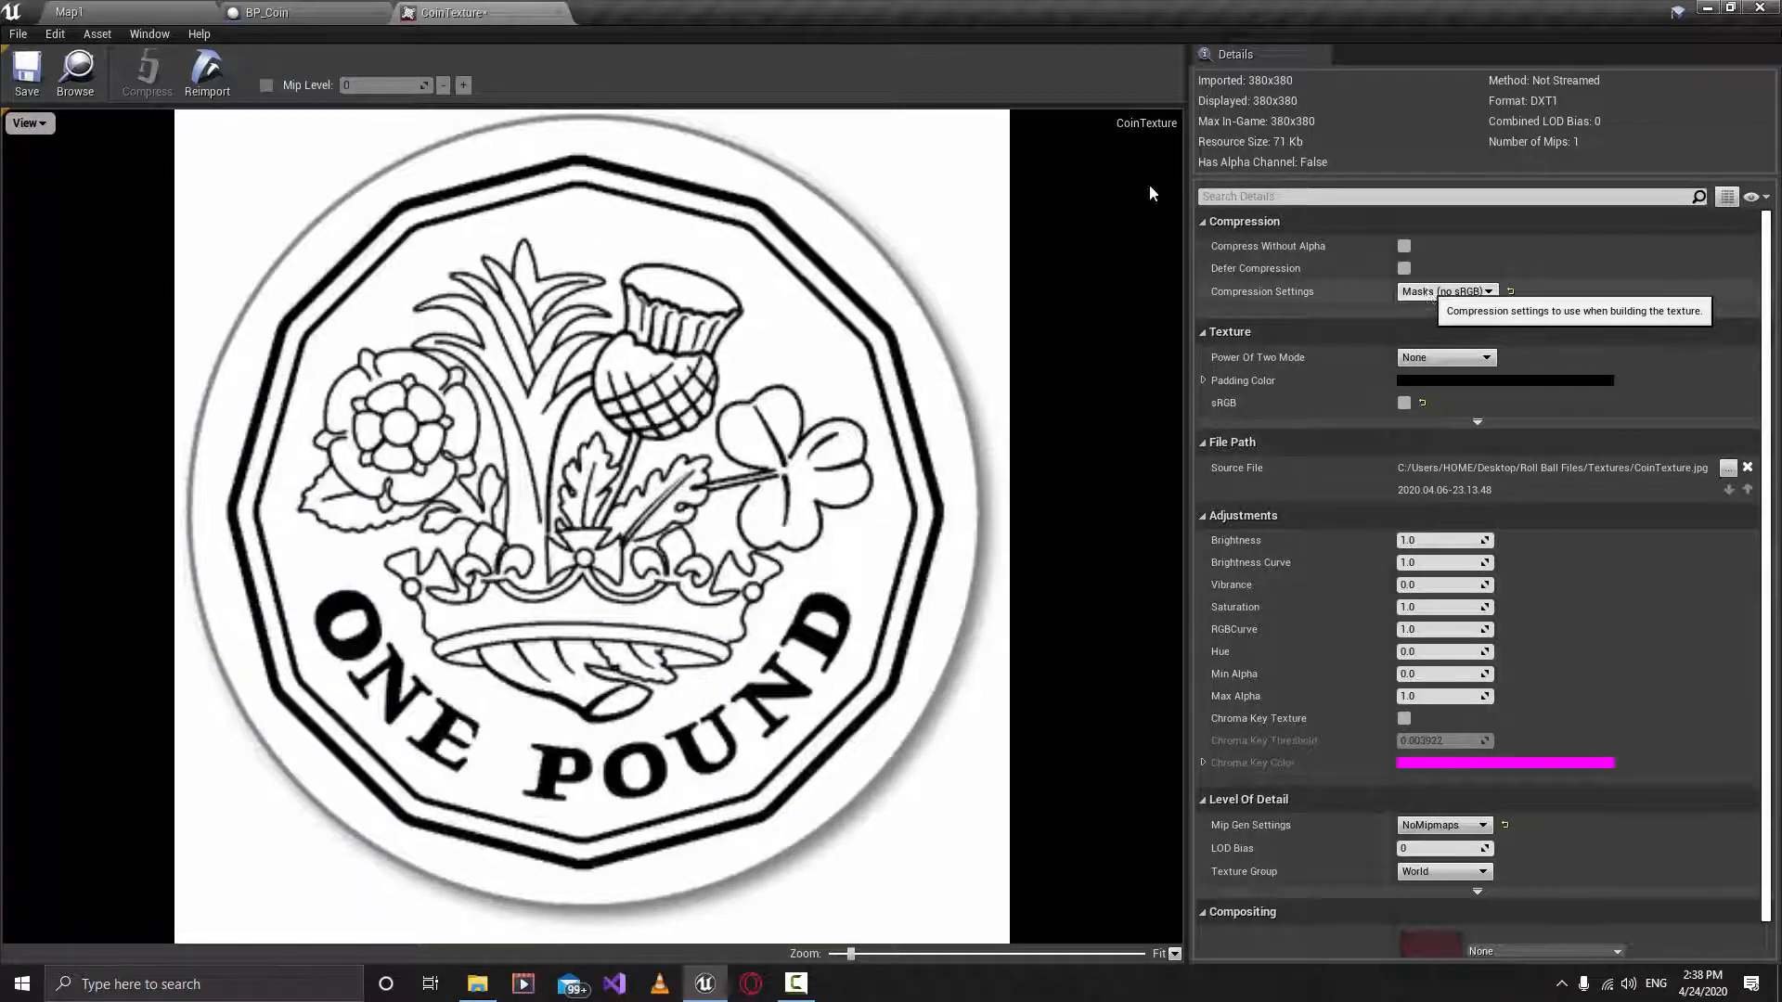
click(28, 74)
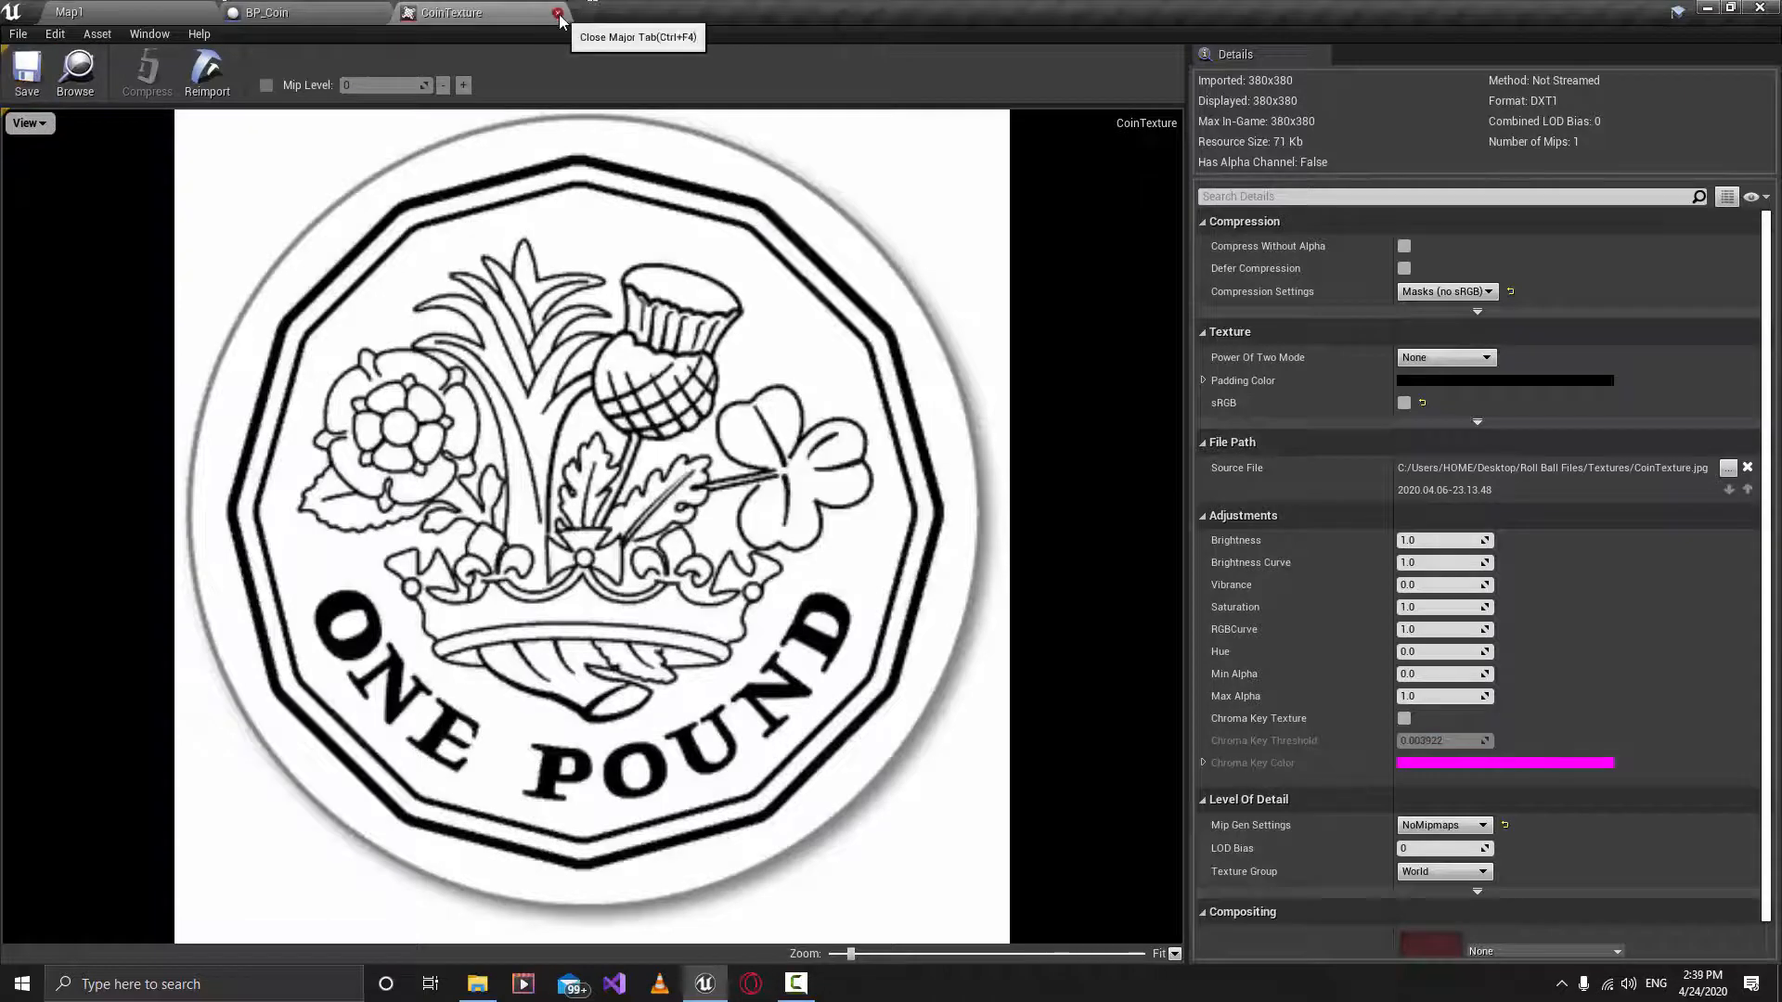
click(560, 12)
click(68, 11)
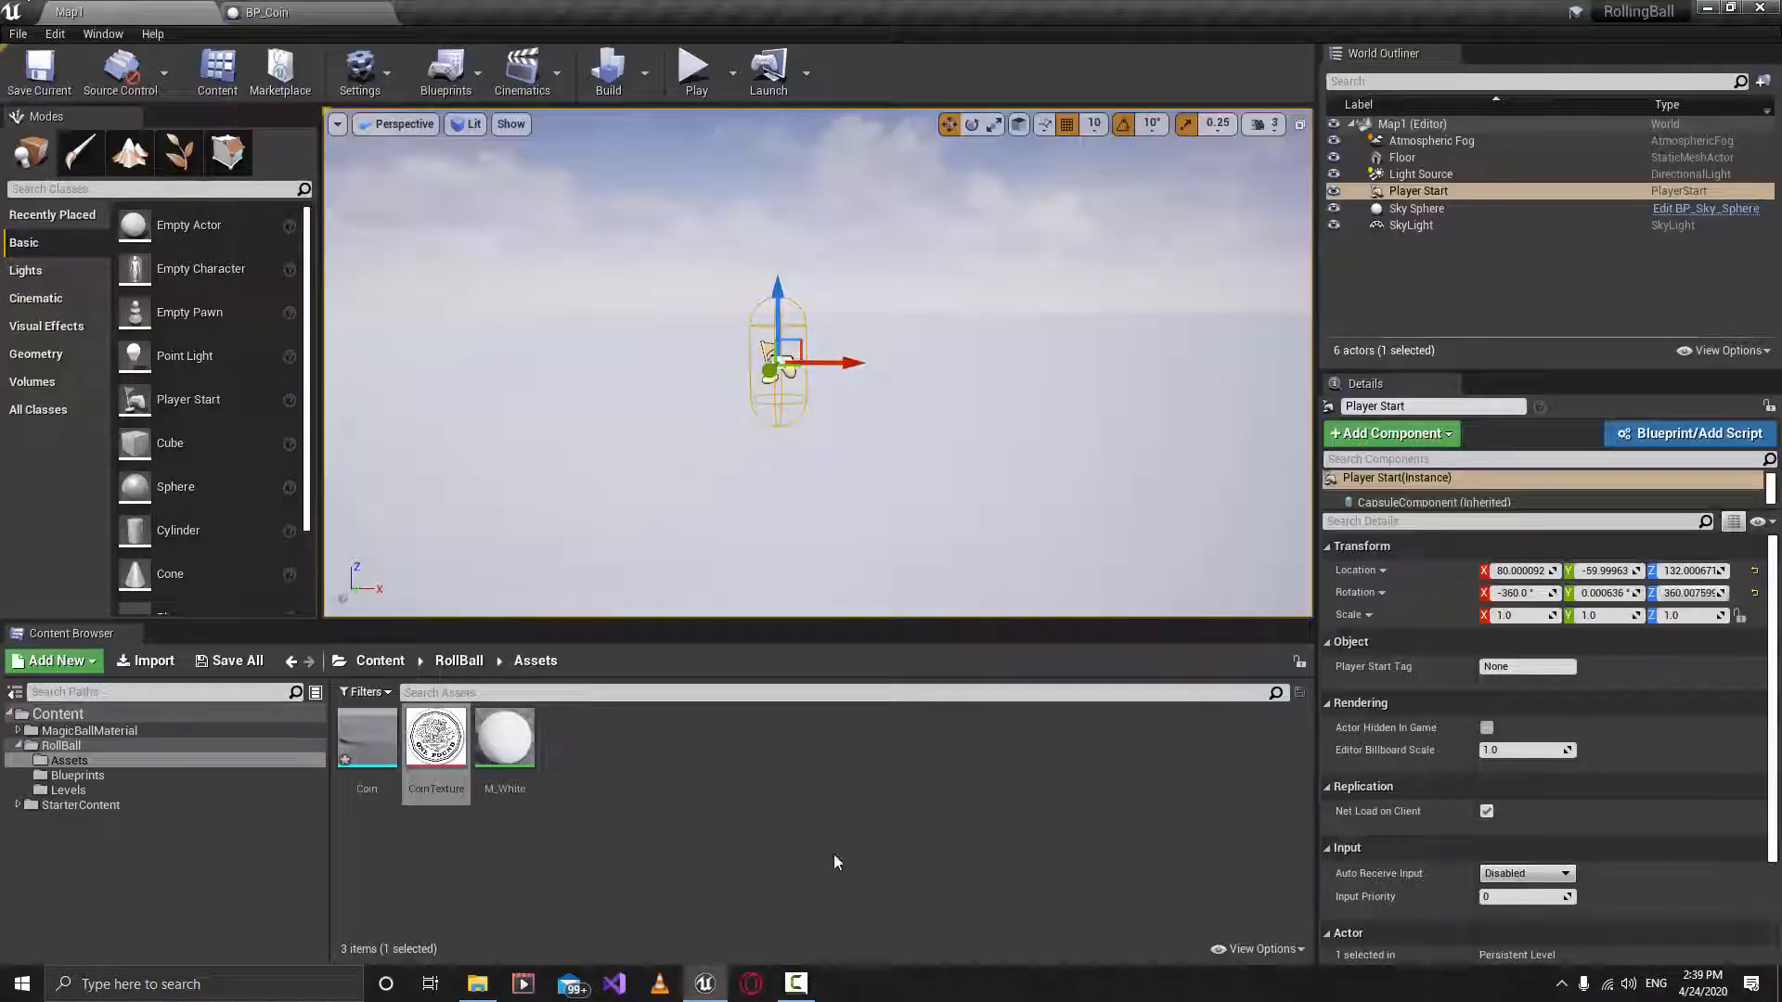
Create a material named M_Coin in the RollBall Assets folder and open it.
right_click(681, 810)
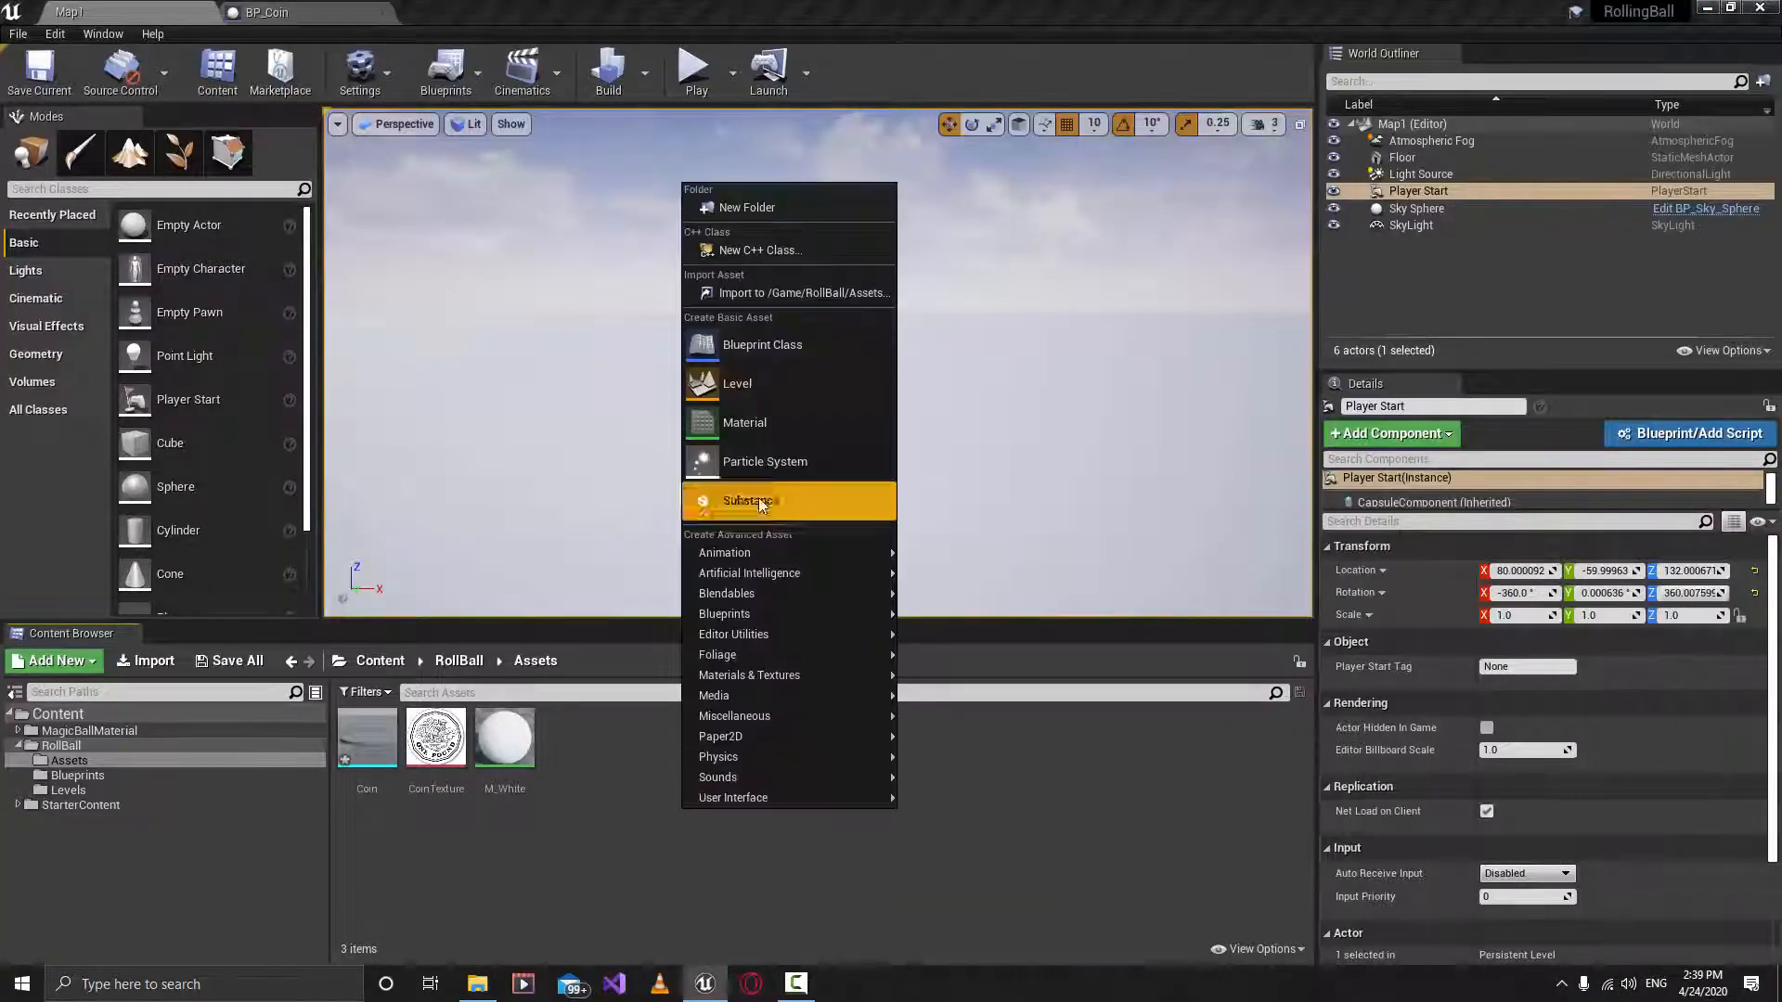
click(782, 423)
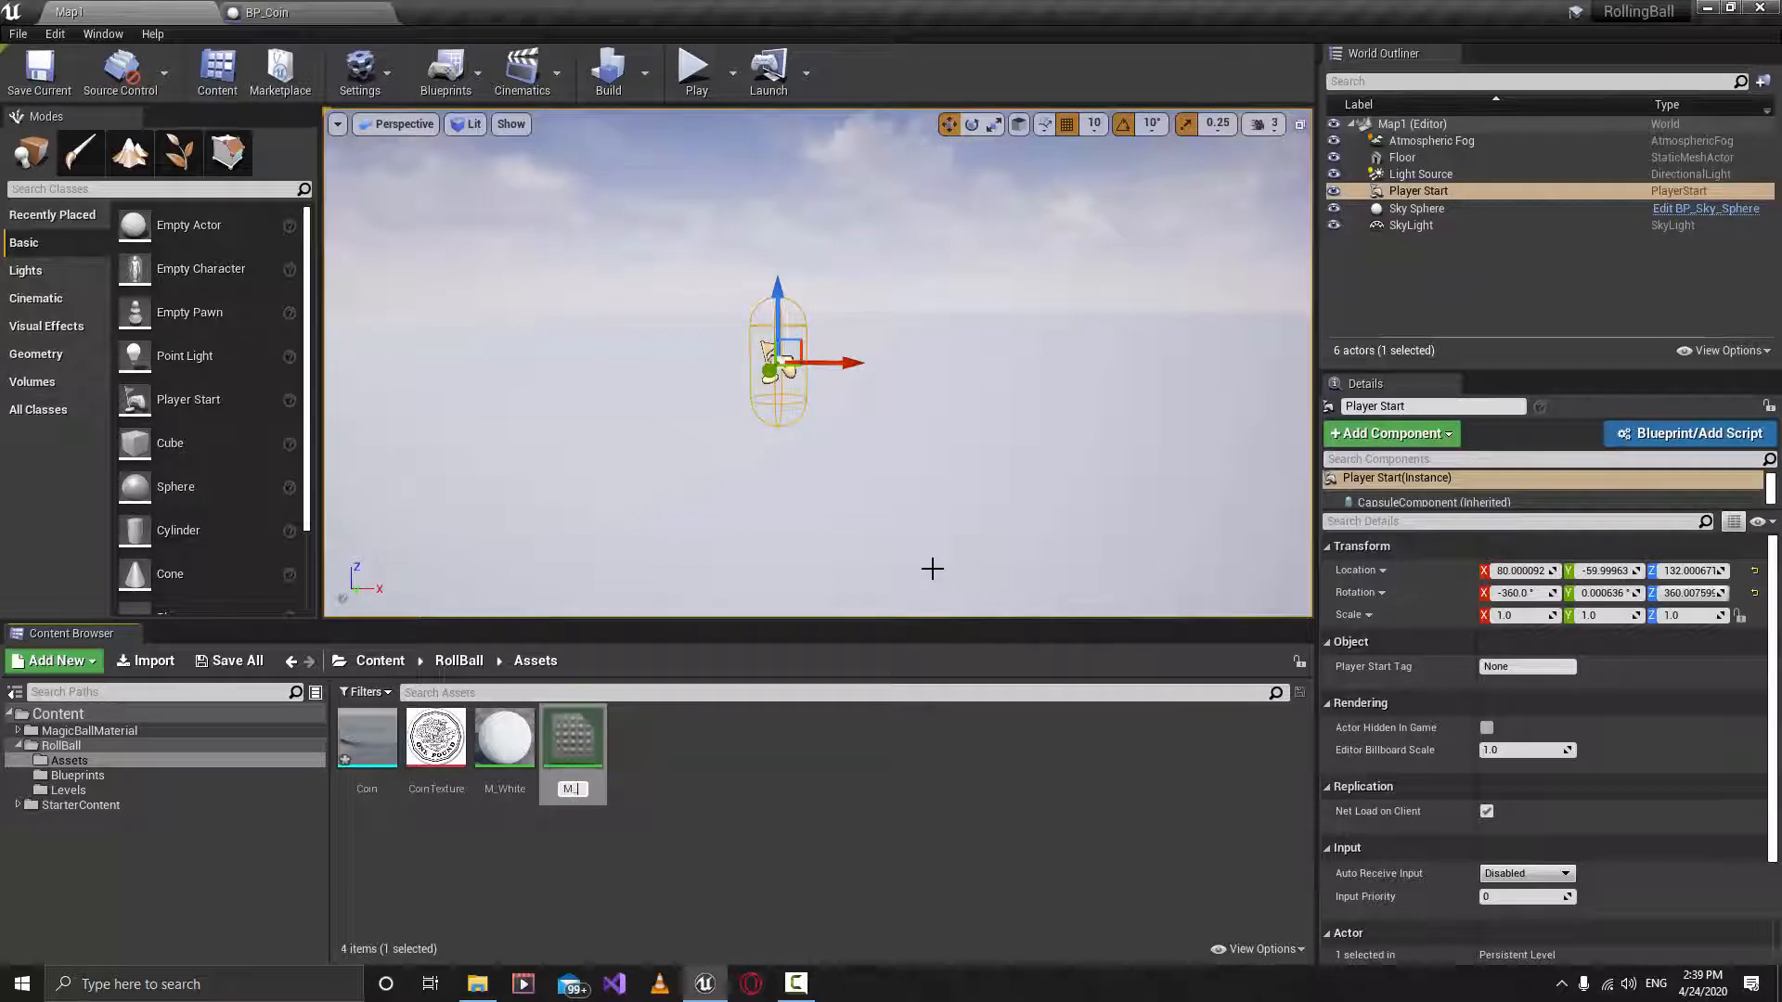
text(M_Coin)
key(Return)
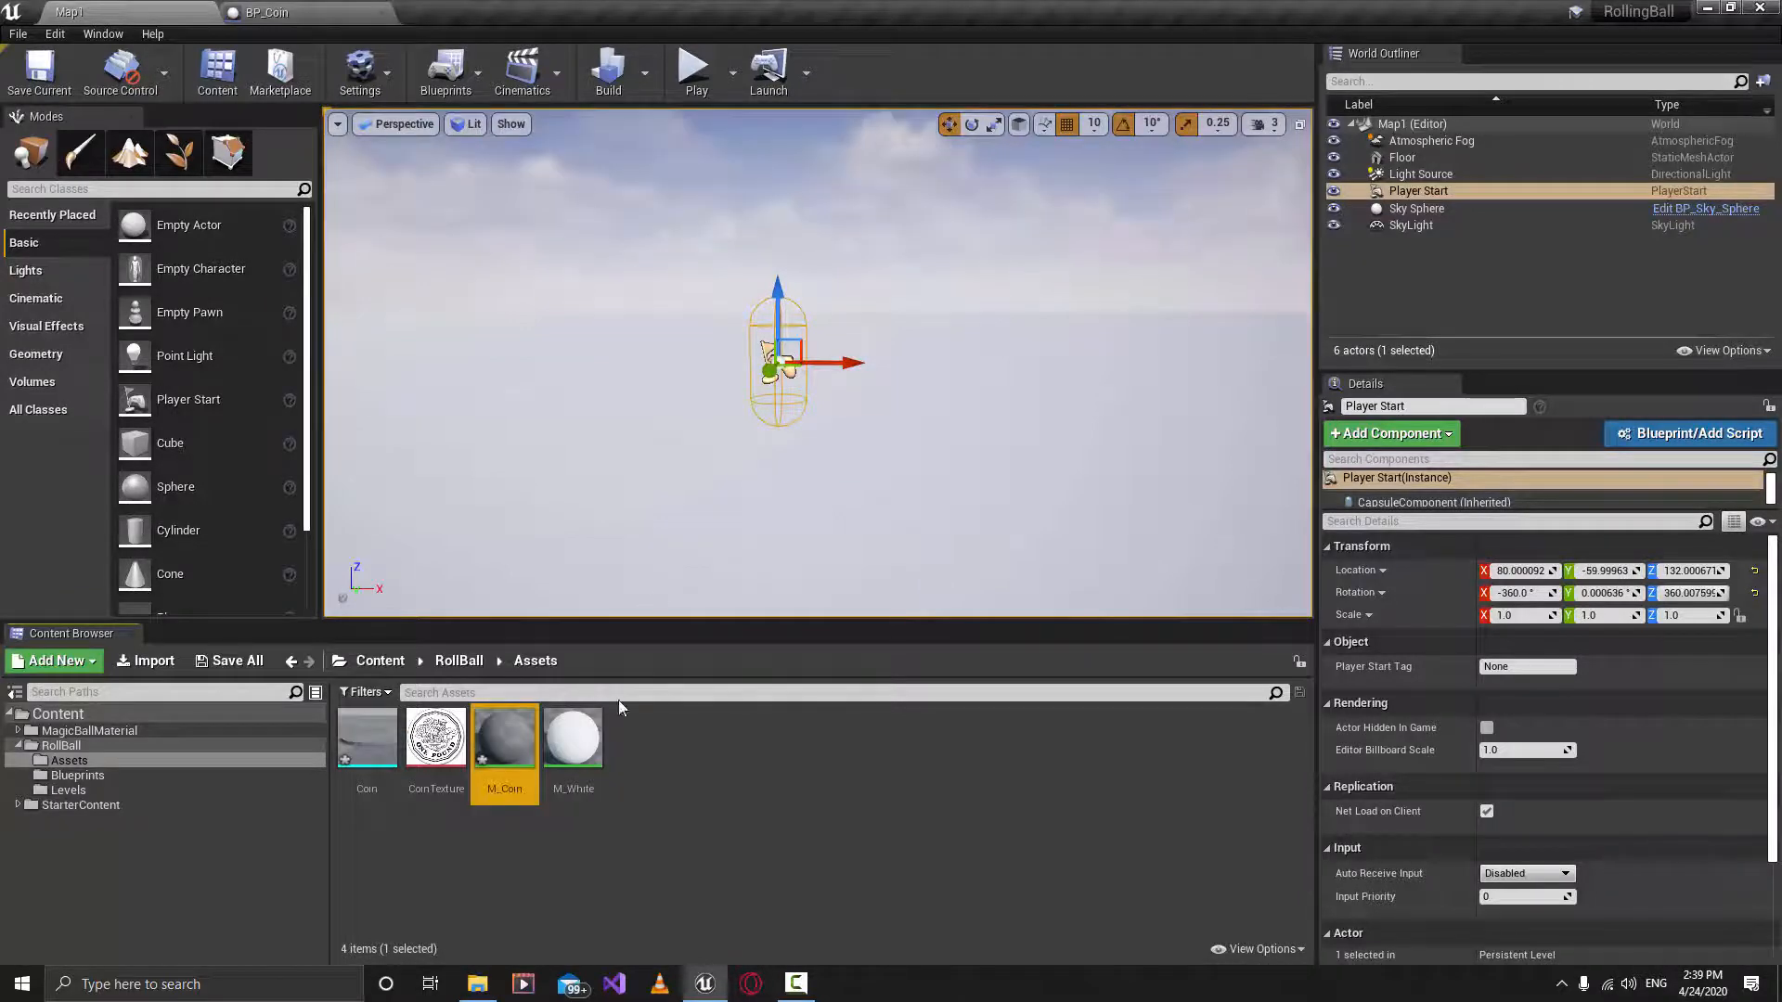
double_click(505, 737)
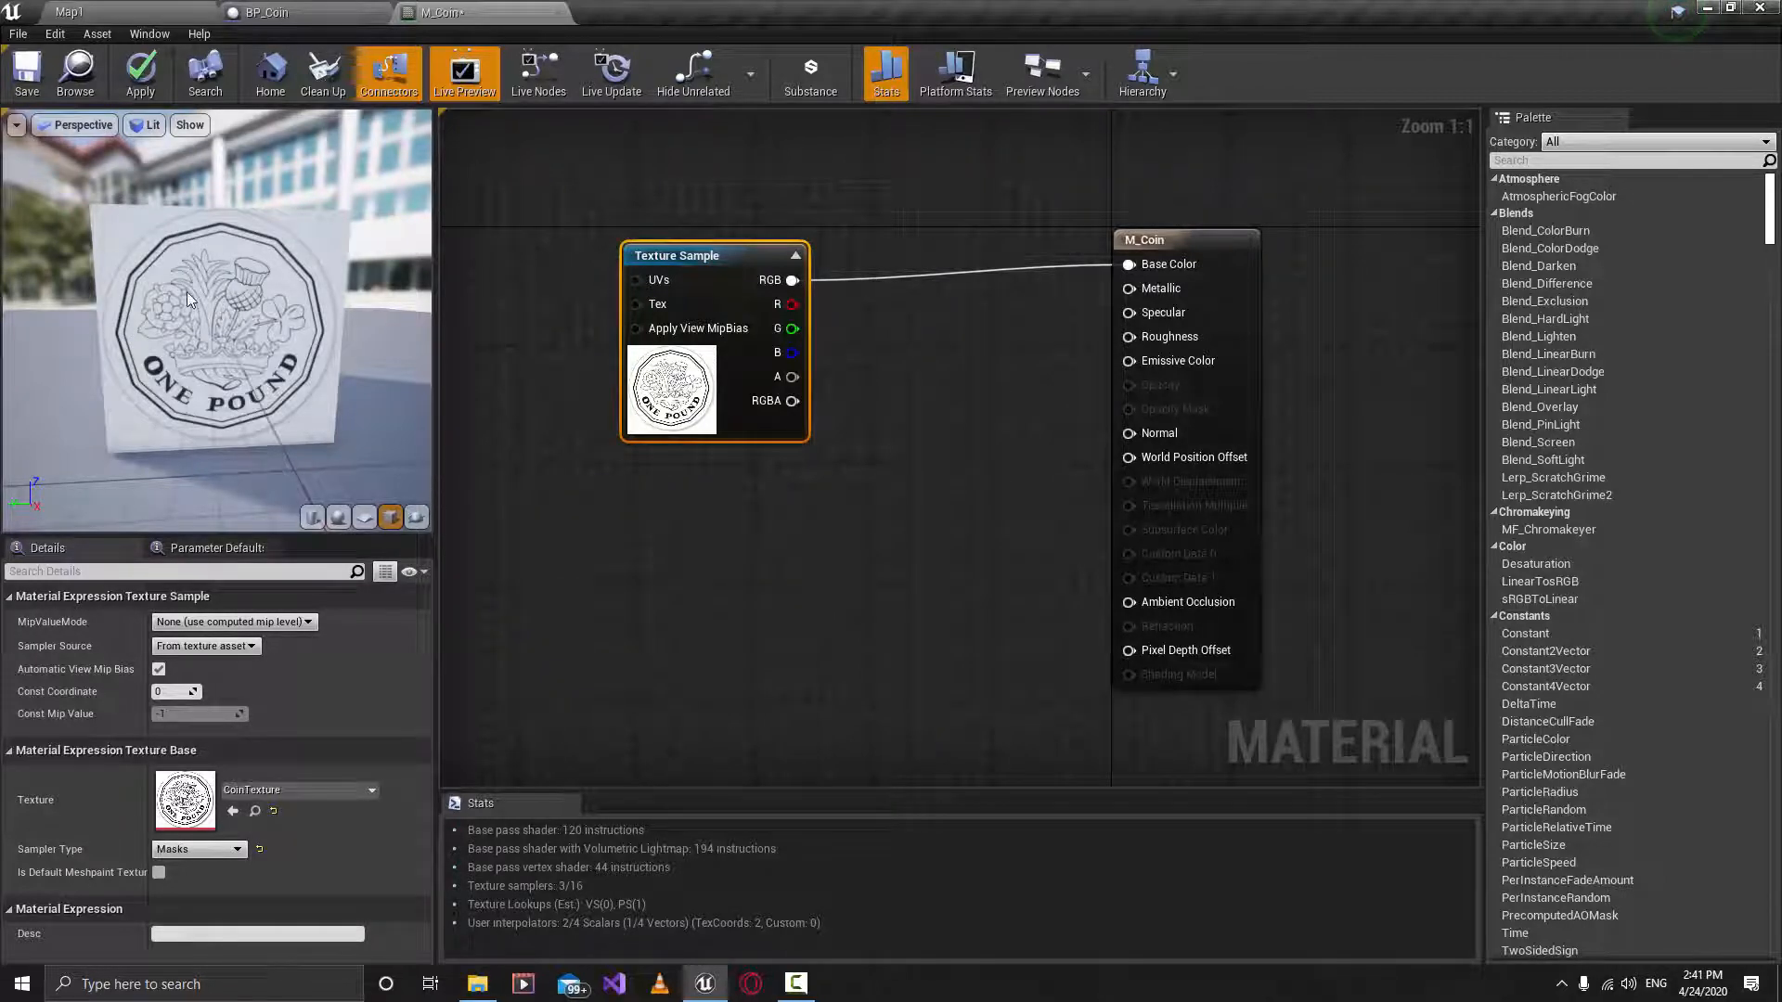
Move the Texture Sample node down in the M_Coin graph and add a Constant3Vector node above it.
drag(706, 255, 705, 448)
right_click(691, 261)
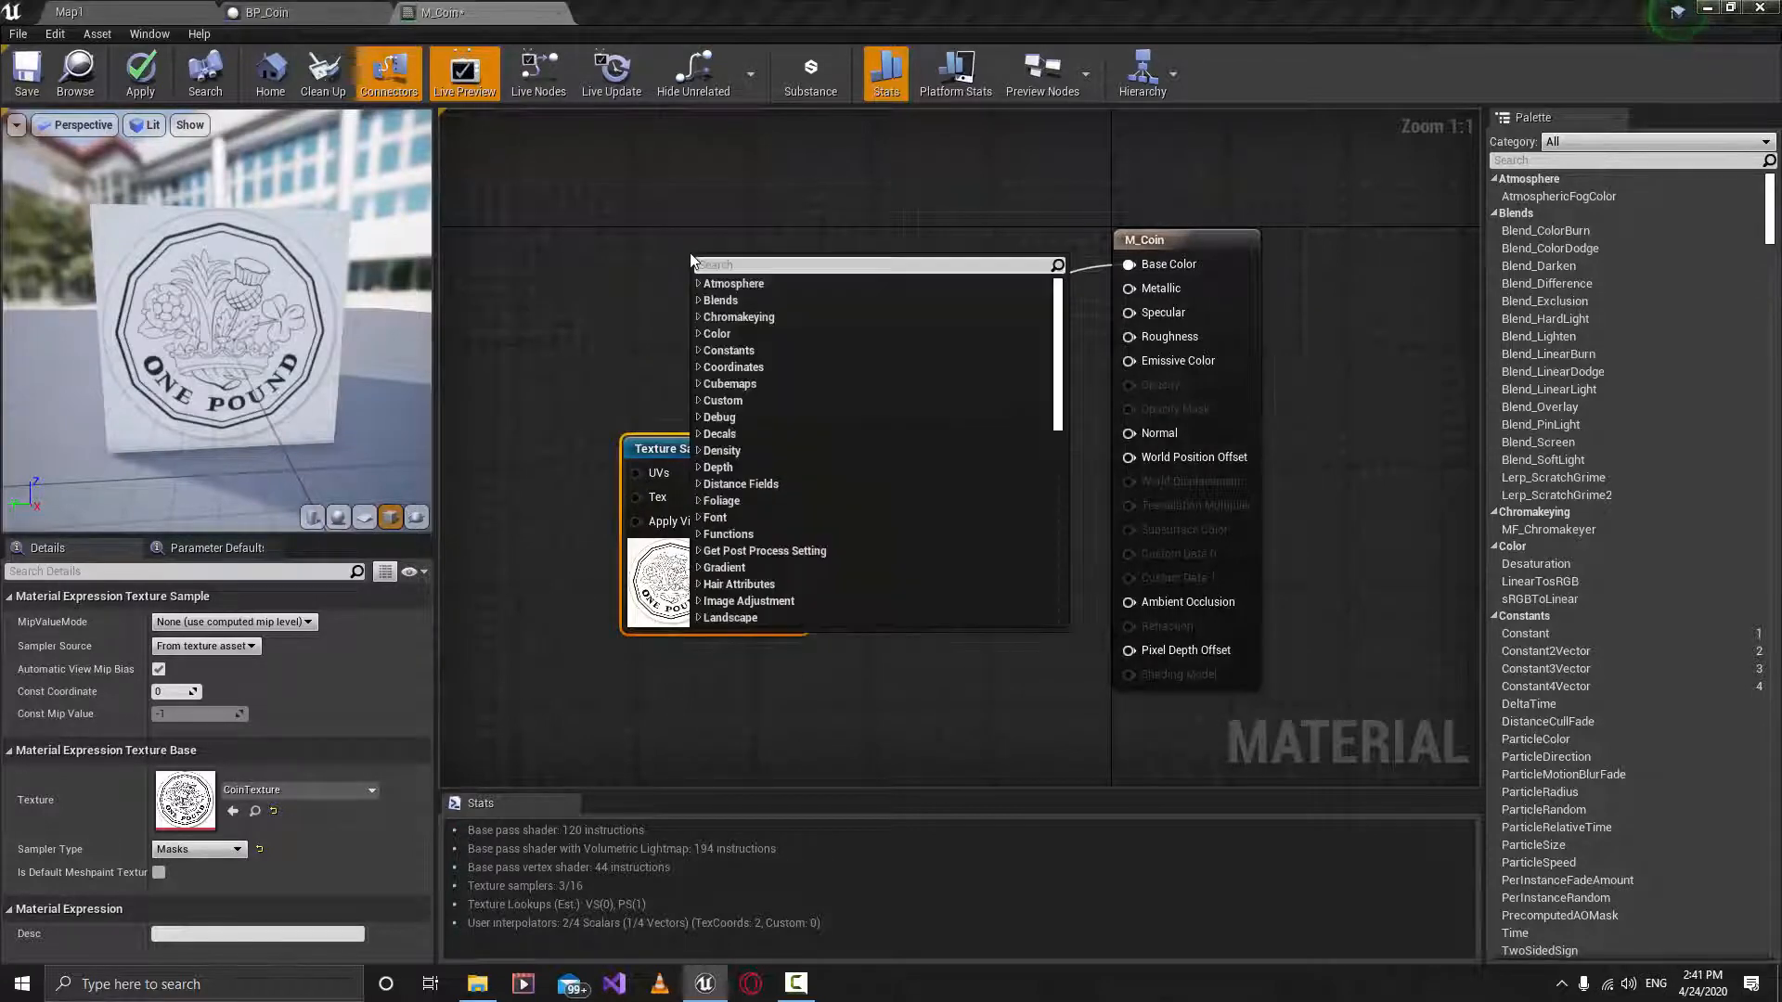
text(con)
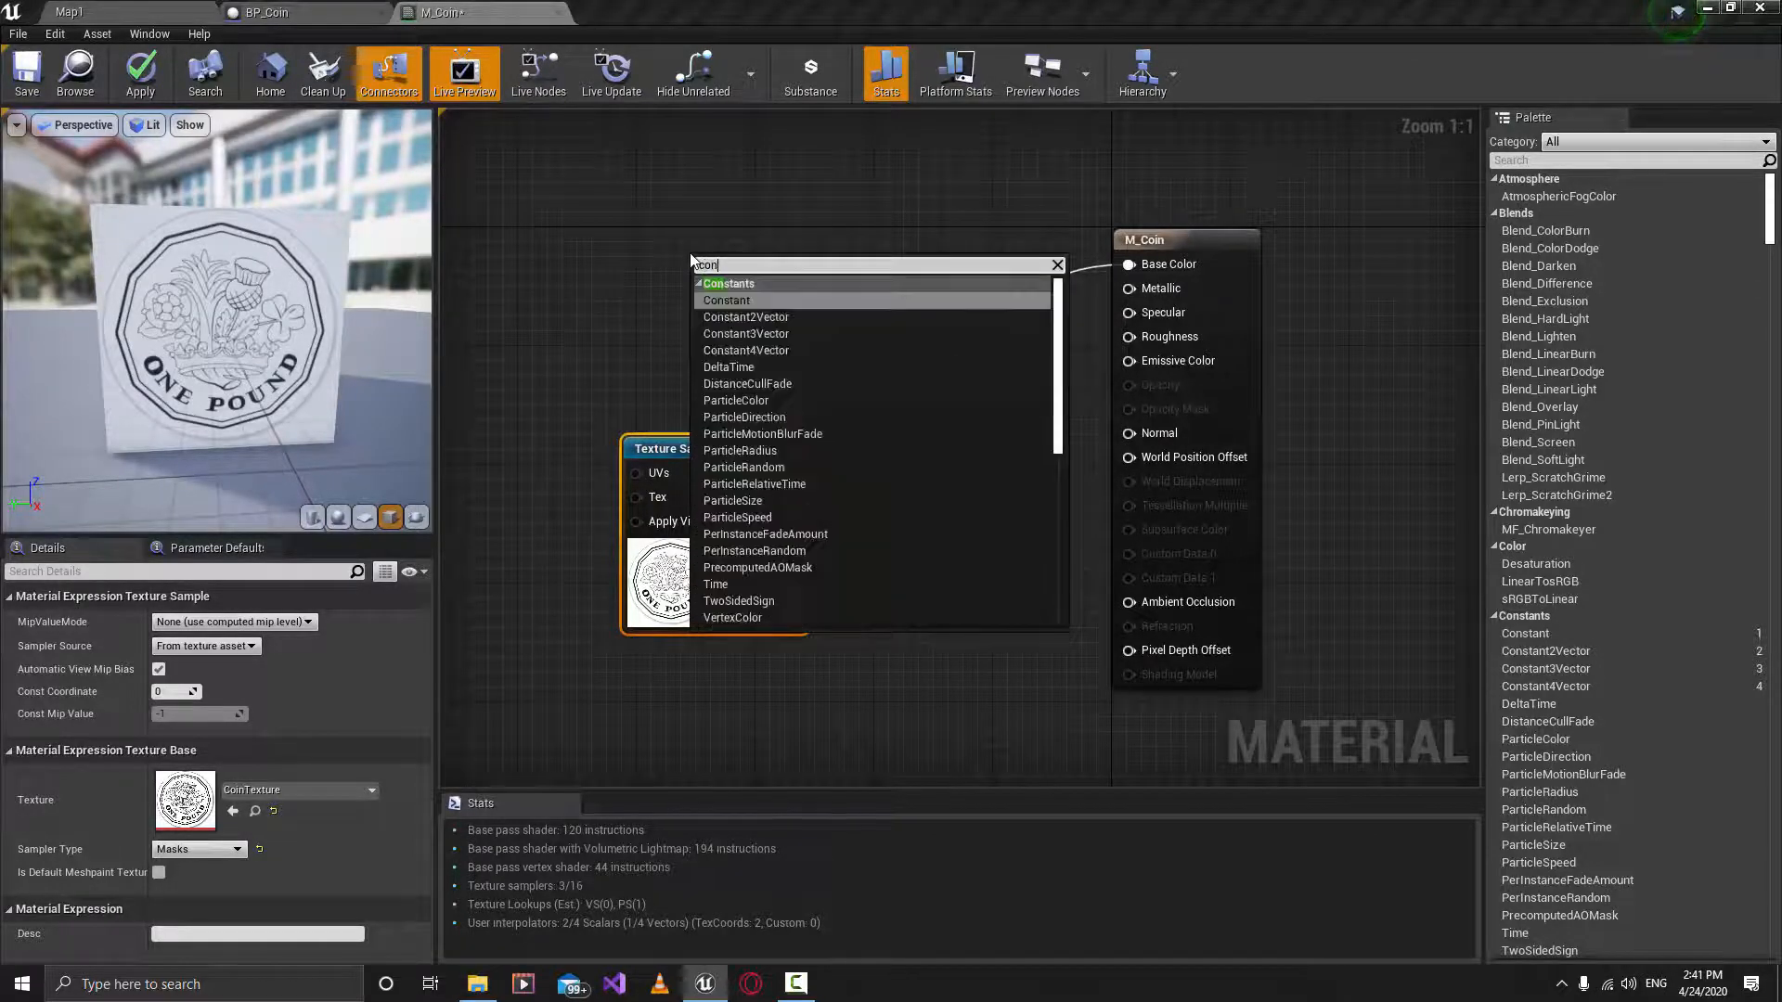
key(Down)
key(Down)
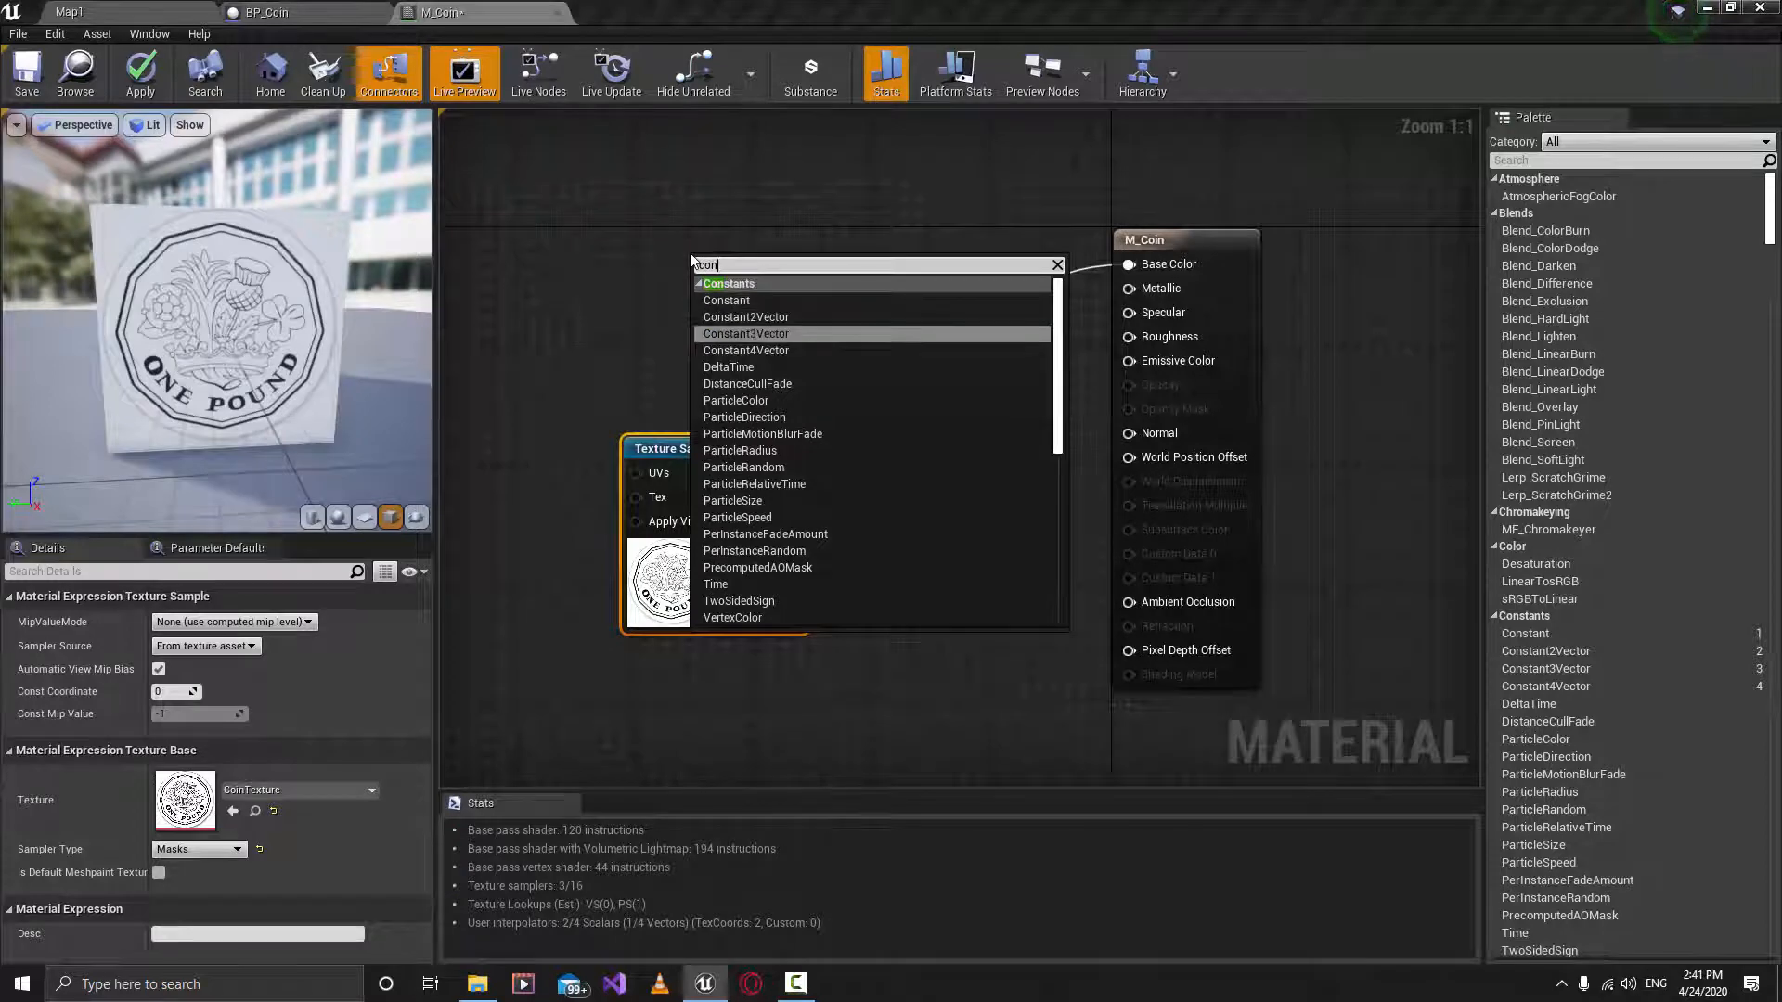
key(Return)
drag(756, 298, 703, 275)
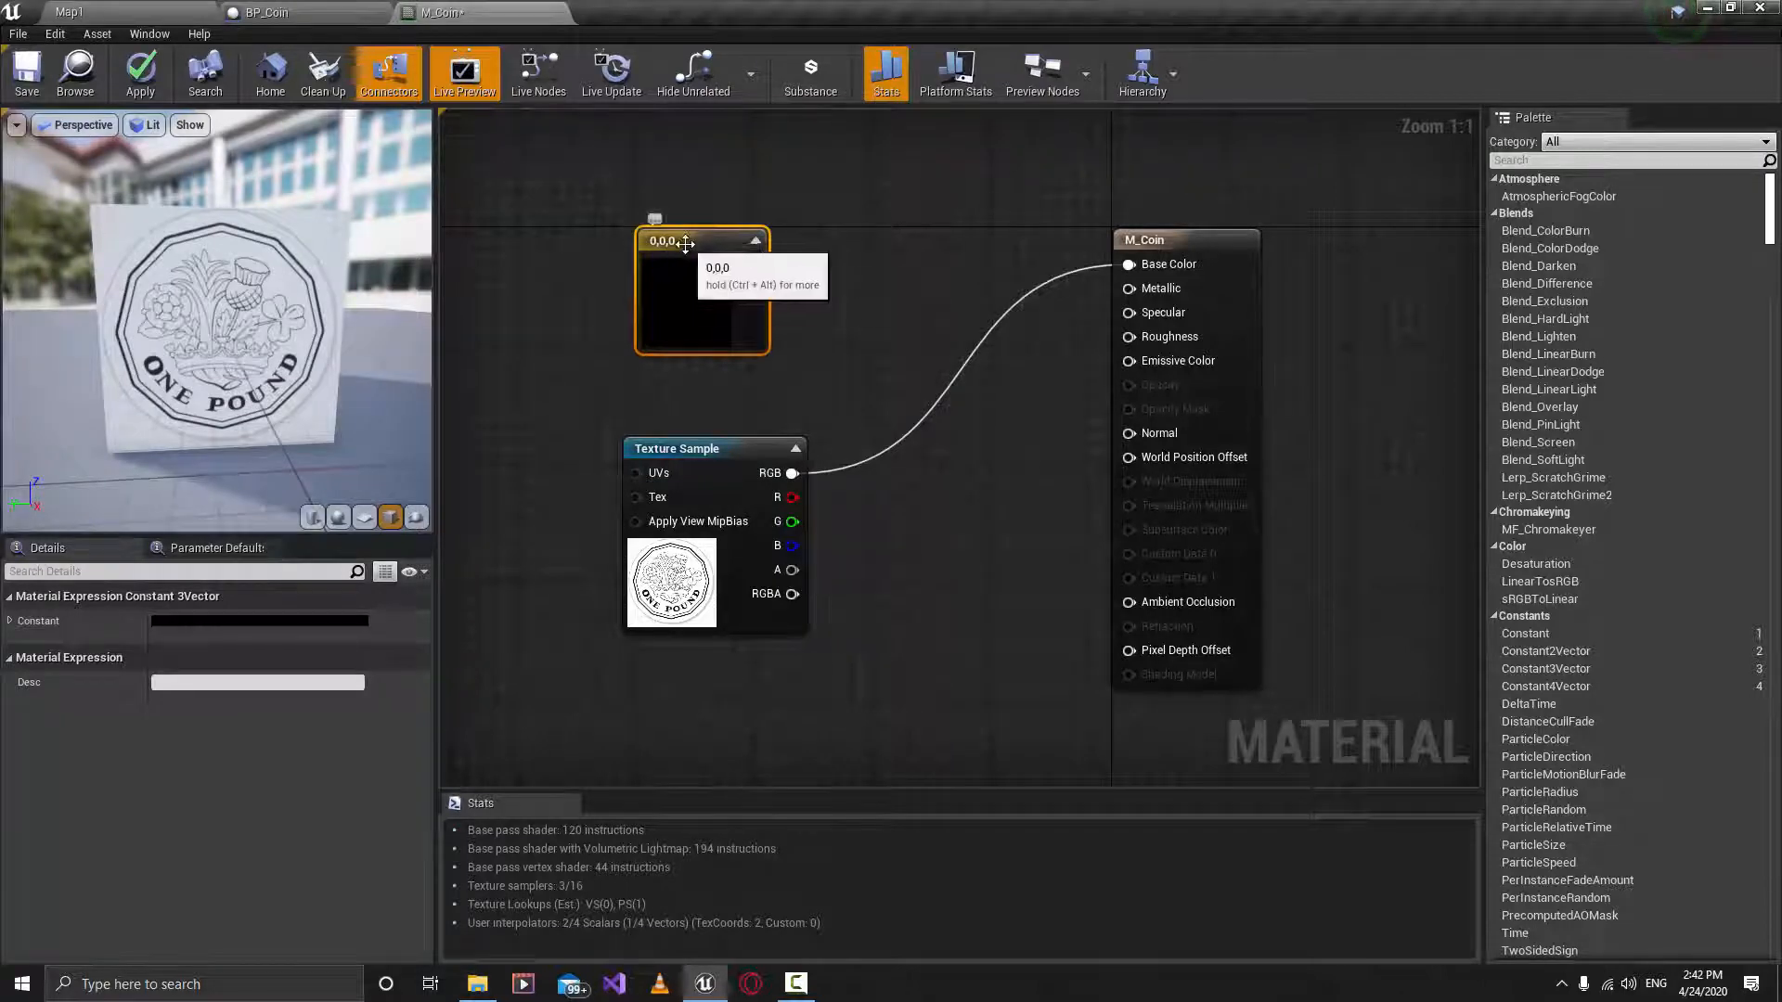
Add example Constant, Constant2Vector, Constant3Vector and Constant4Vector nodes in the empty graph area above the existing nodes.
scroll(781, 269, down, 1)
right_drag(786, 268, 793, 416)
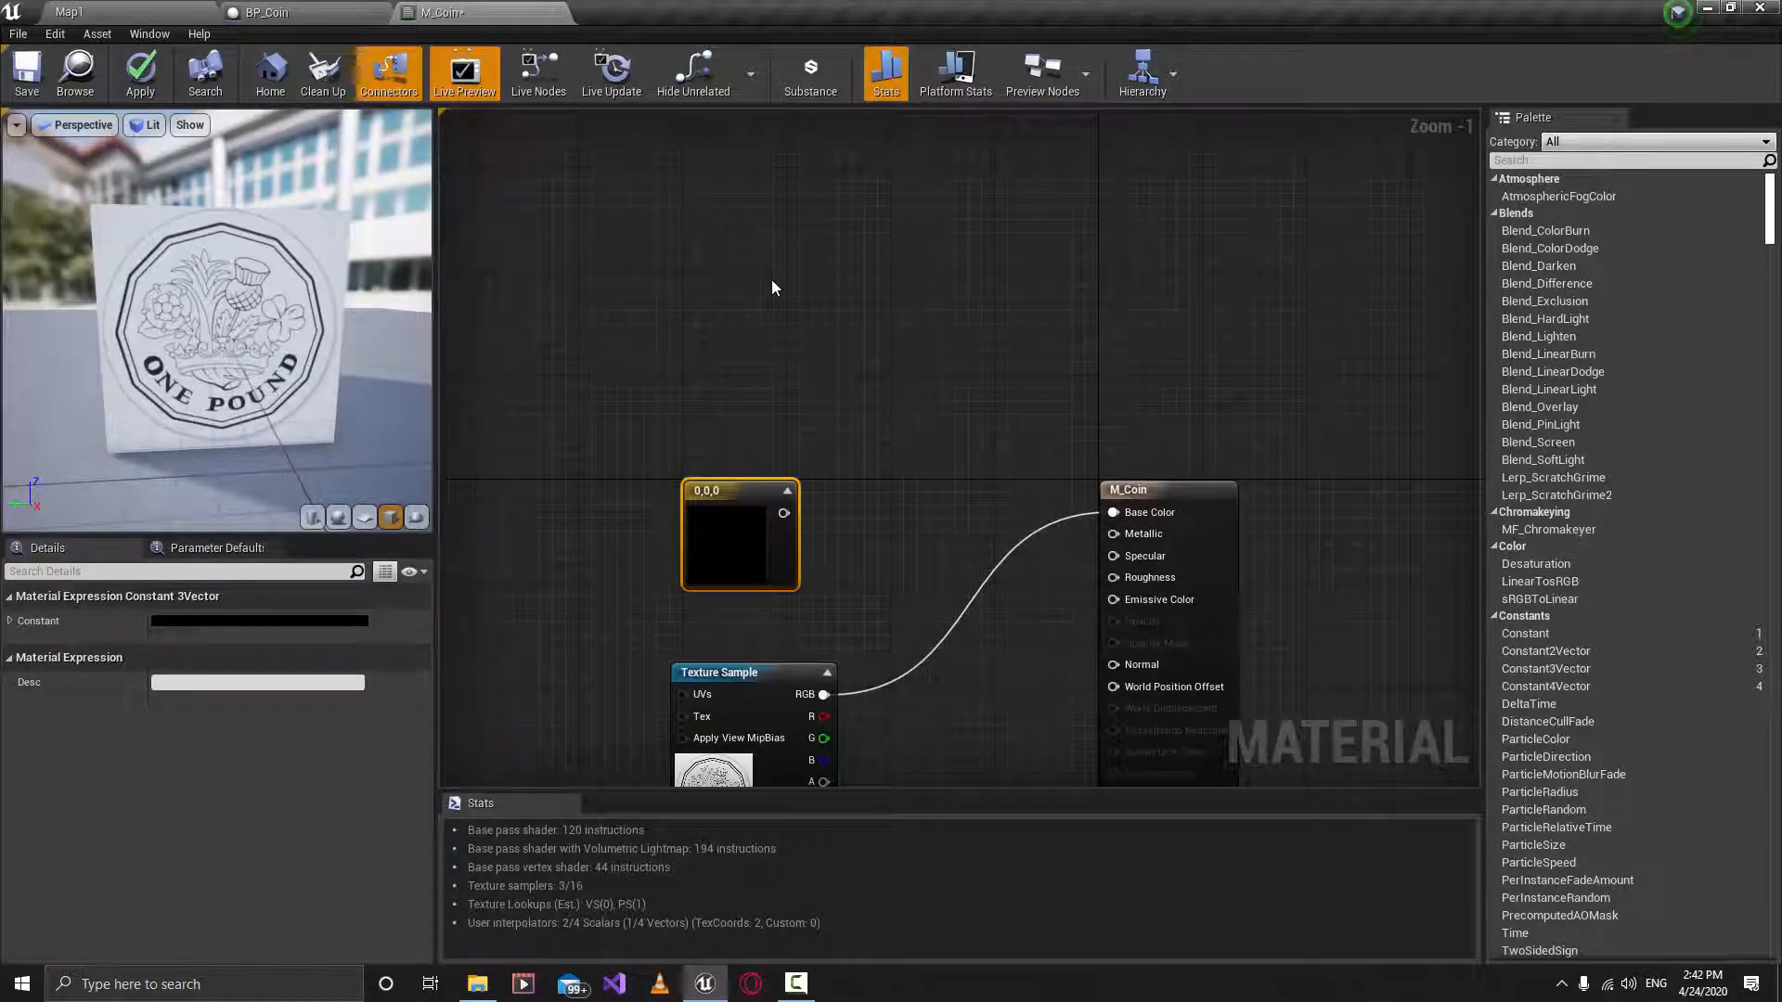
click(698, 241)
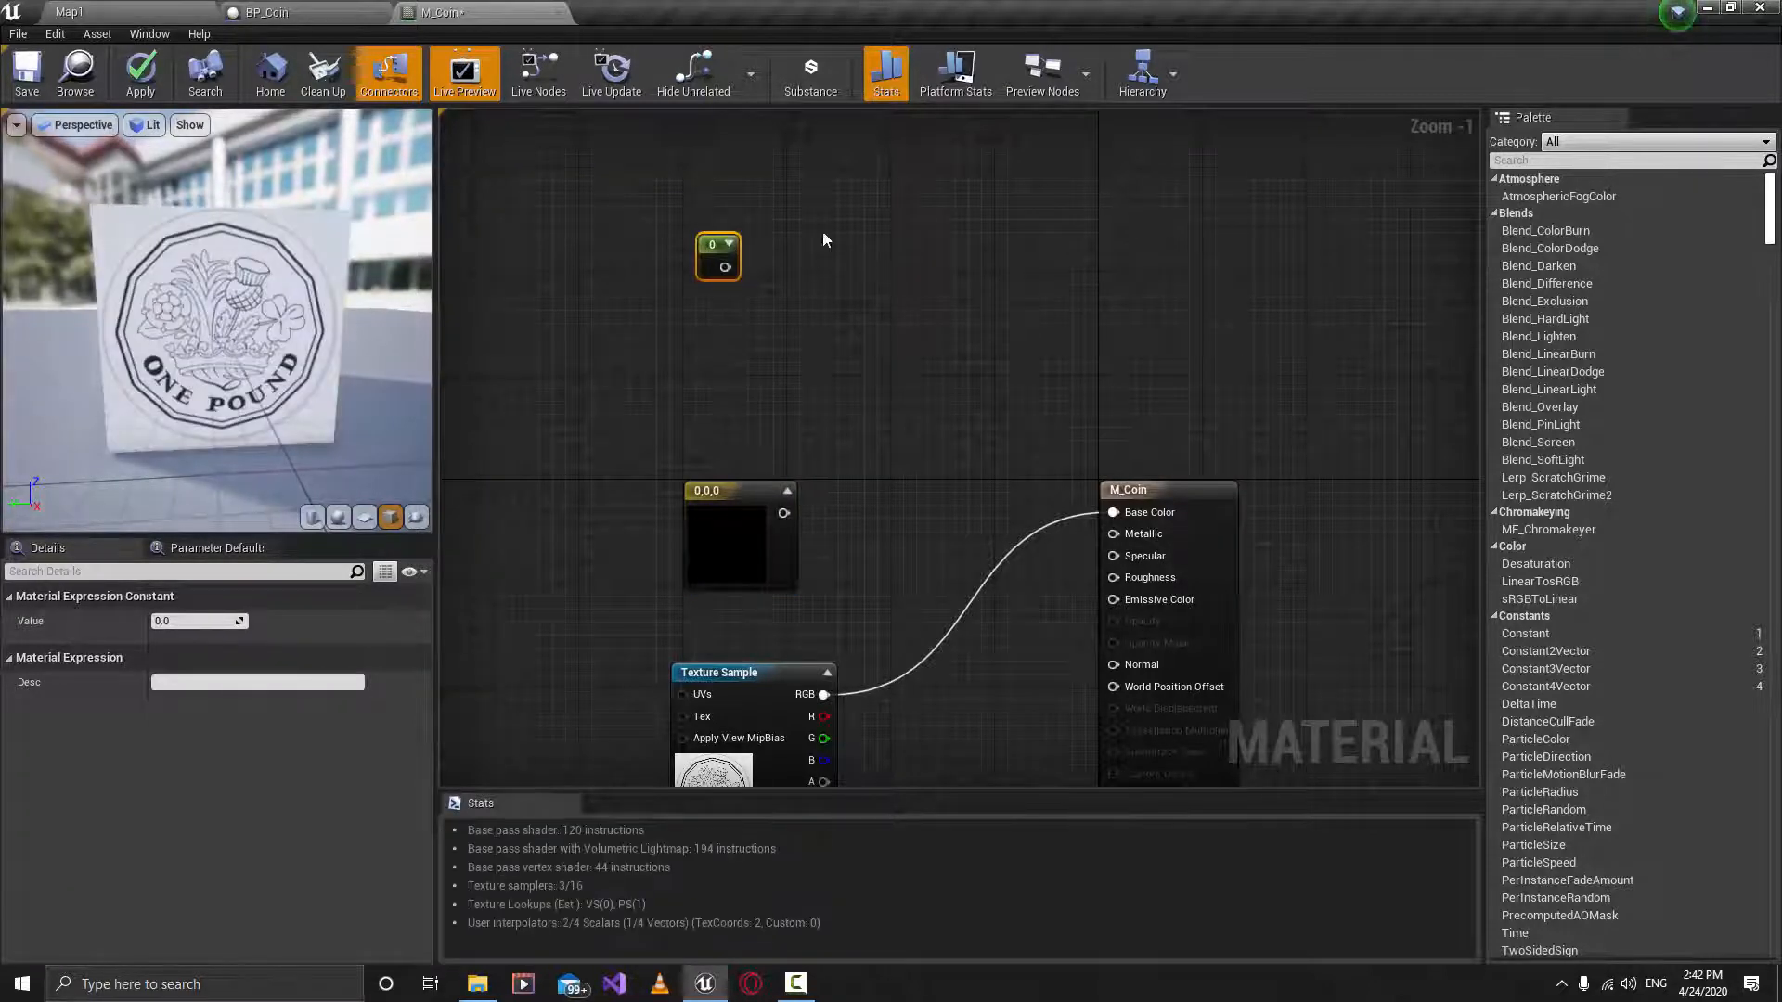
drag(676, 332, 676, 333)
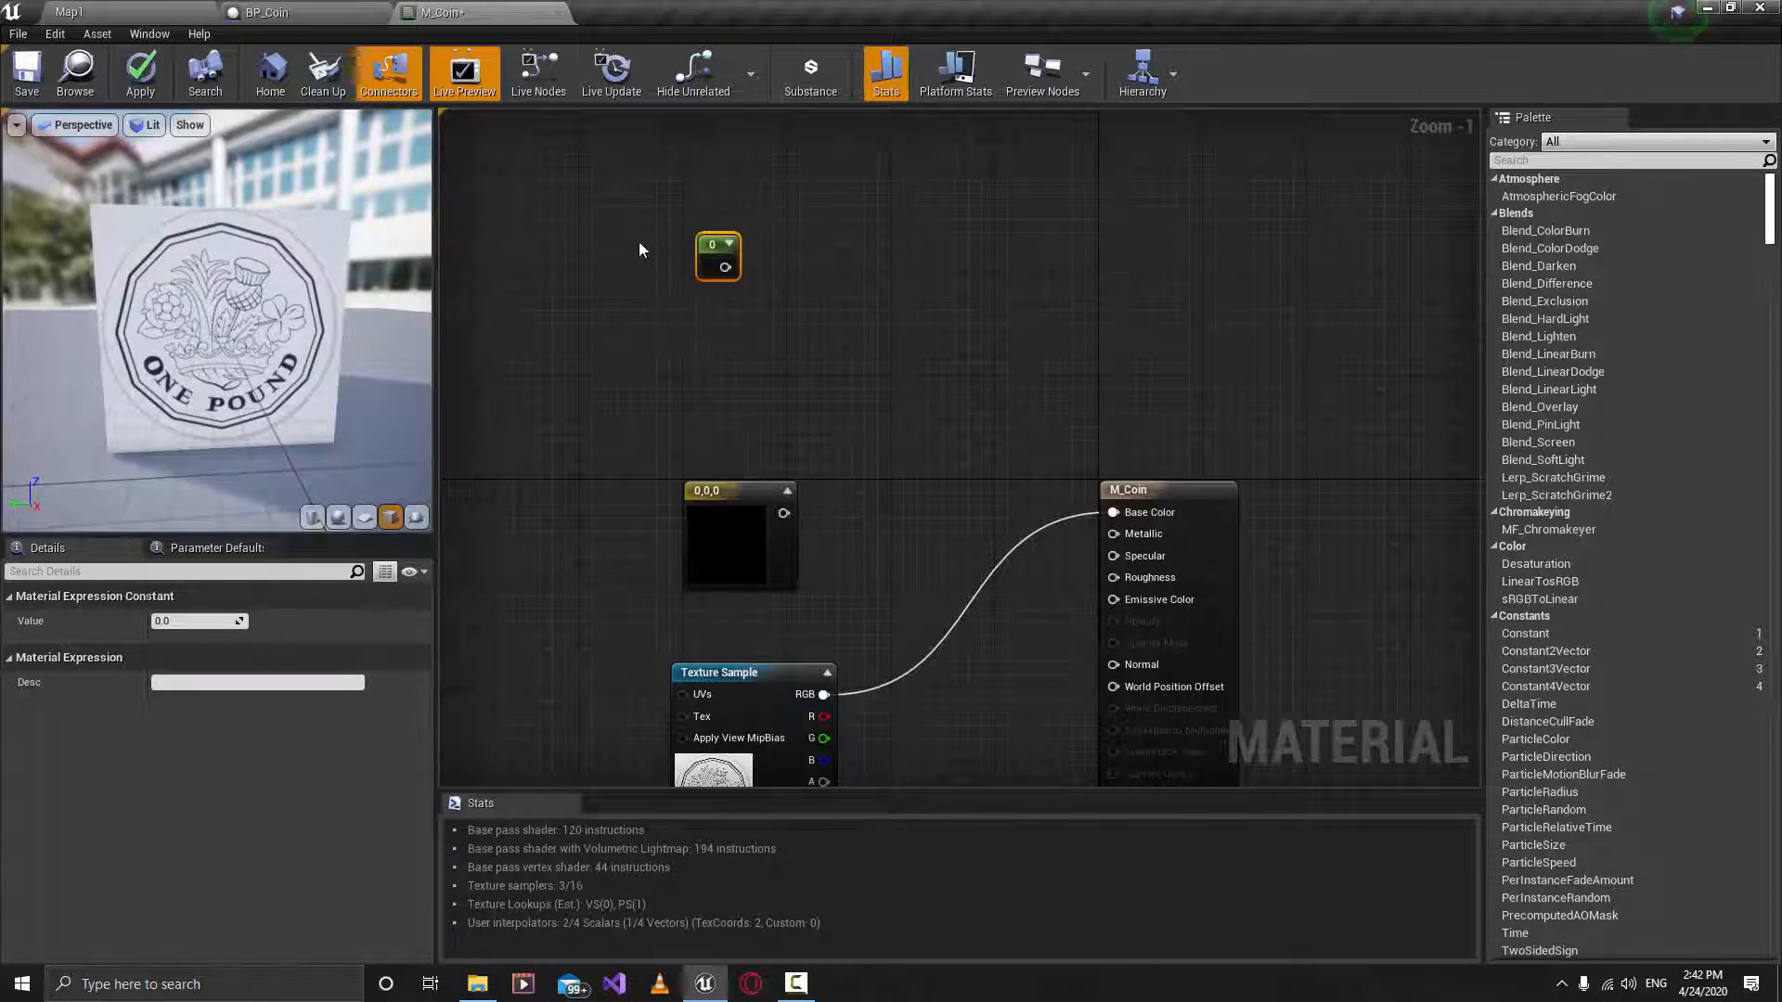
click(716, 307)
click(770, 365)
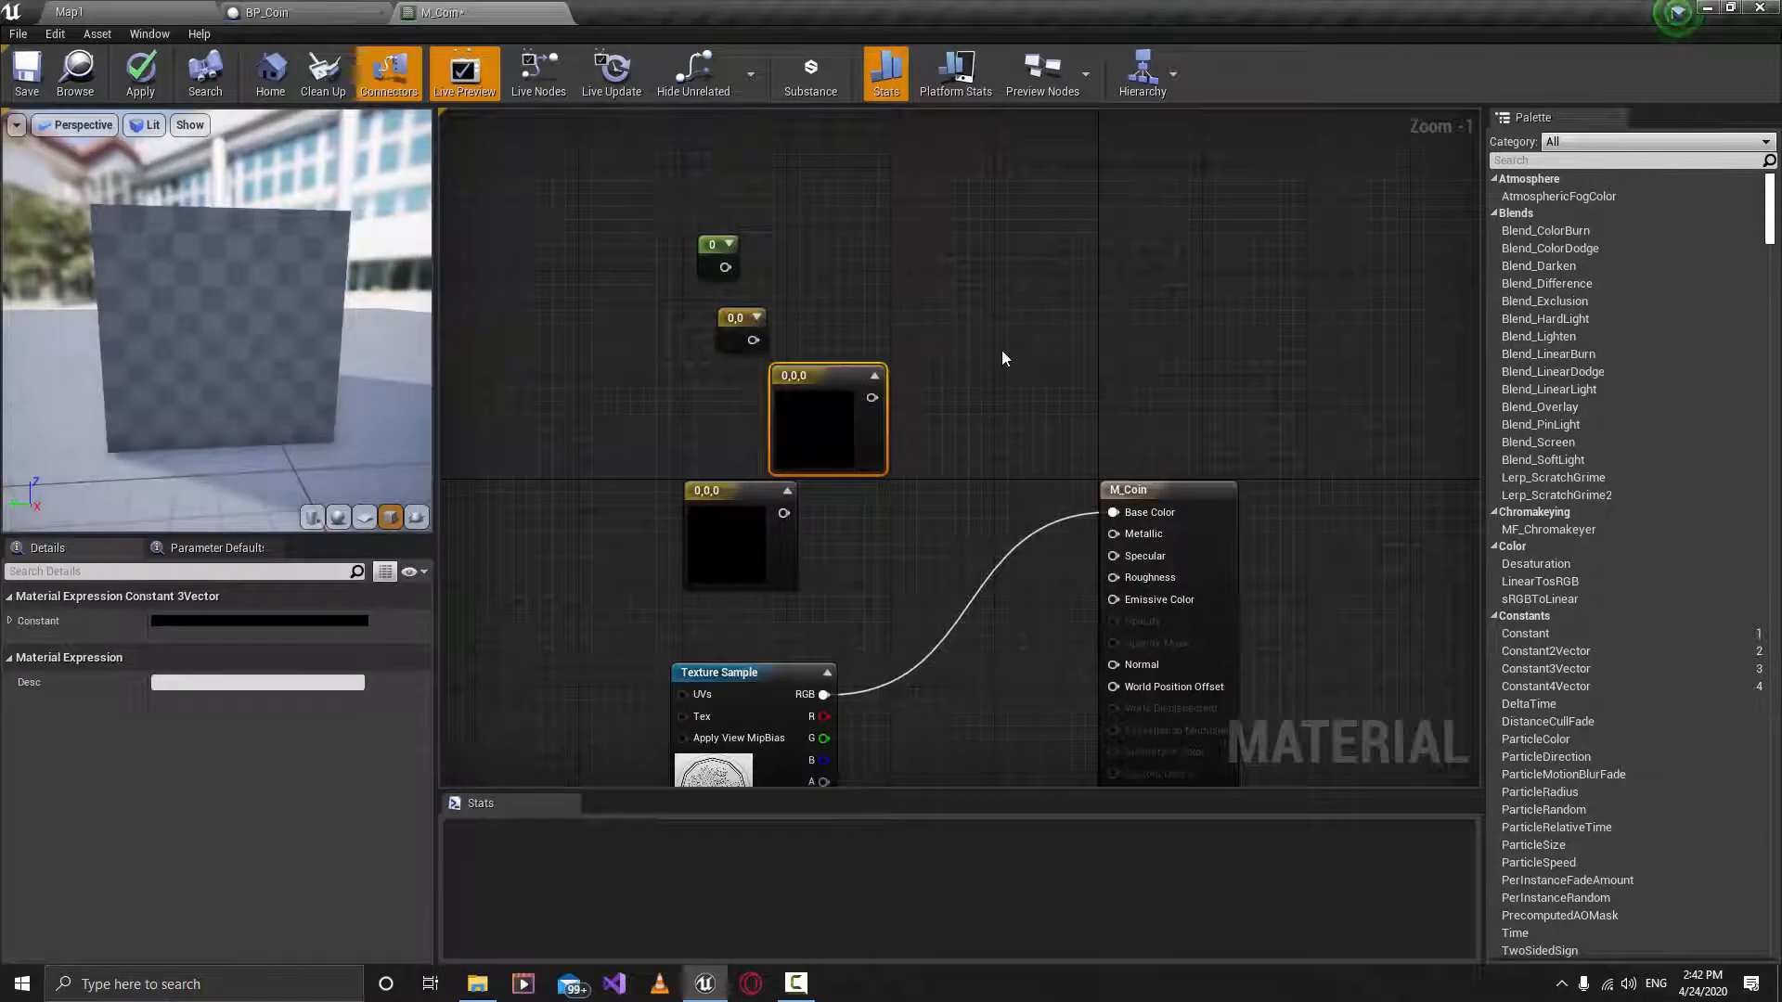
click(989, 271)
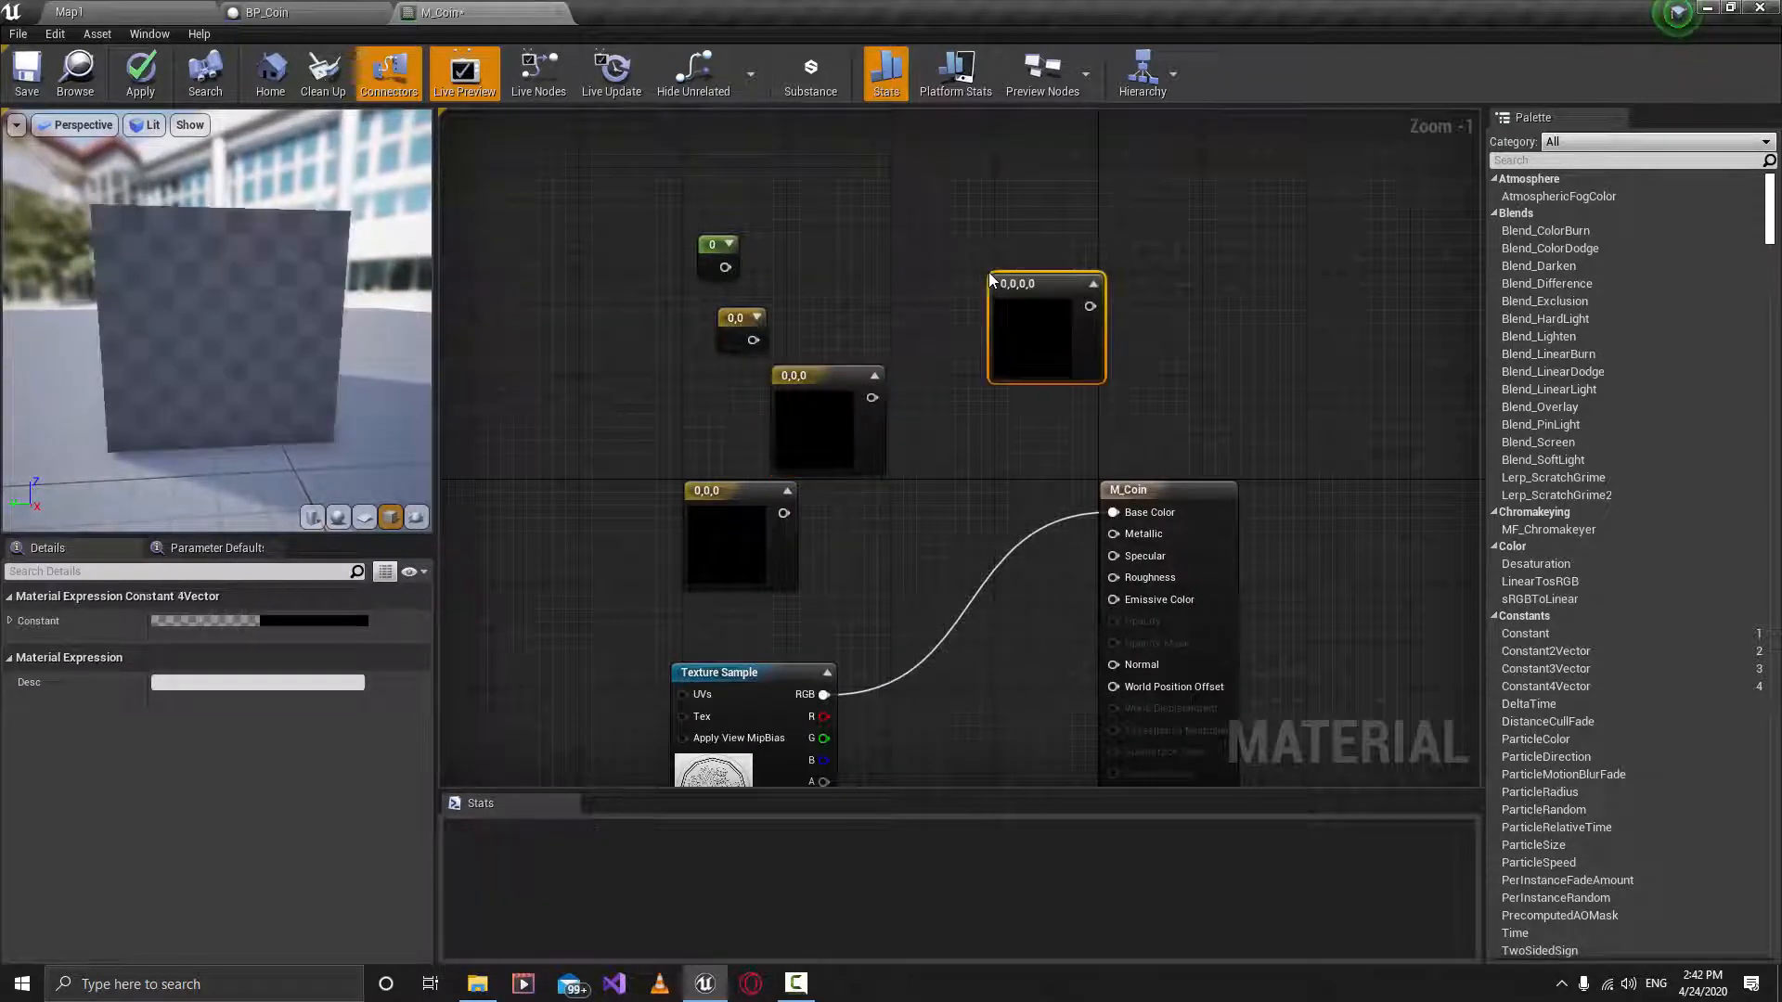
Select the four example constant nodes at the top of the graph and delete them.
drag(1157, 202, 635, 192)
drag(768, 199, 688, 297)
drag(815, 276, 710, 358)
drag(741, 447, 741, 446)
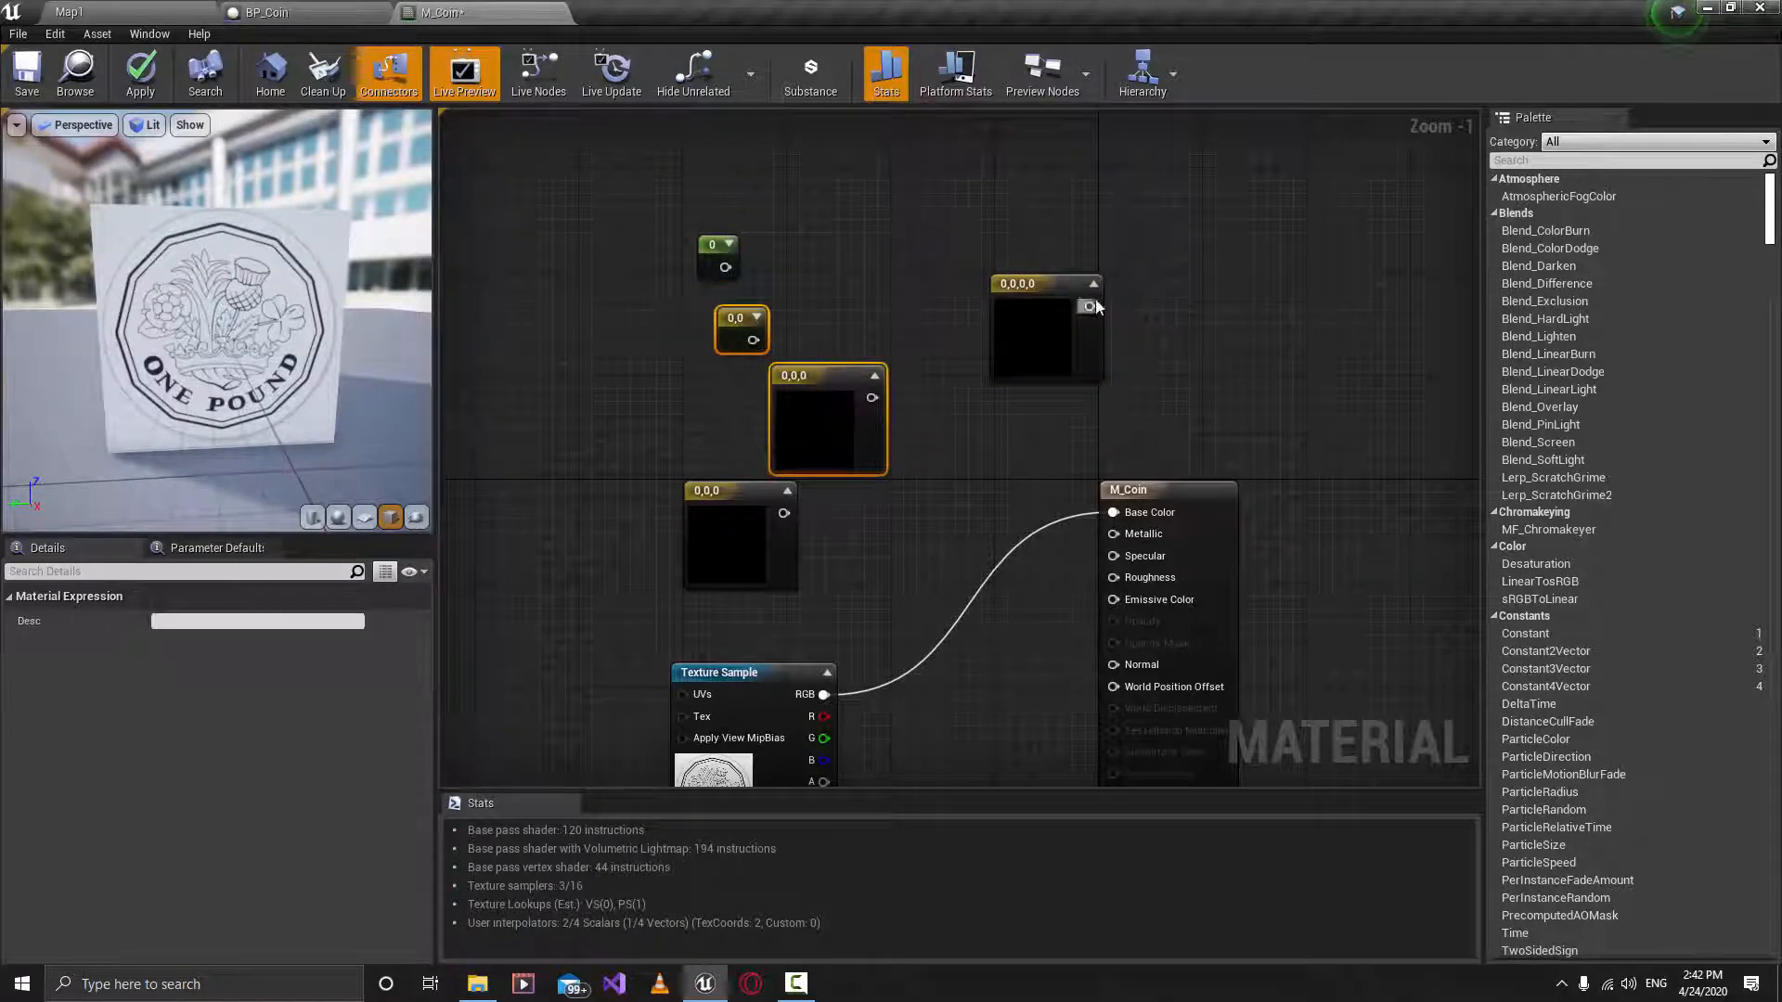
drag(1114, 258, 952, 387)
drag(1217, 187, 624, 440)
key(Delete)
Set the Constant3Vector above the Texture Sample to a golden yellow of 0.818, 0.695, 0.0739.
right_drag(879, 411, 887, 246)
drag(759, 334, 757, 308)
double_click(747, 343)
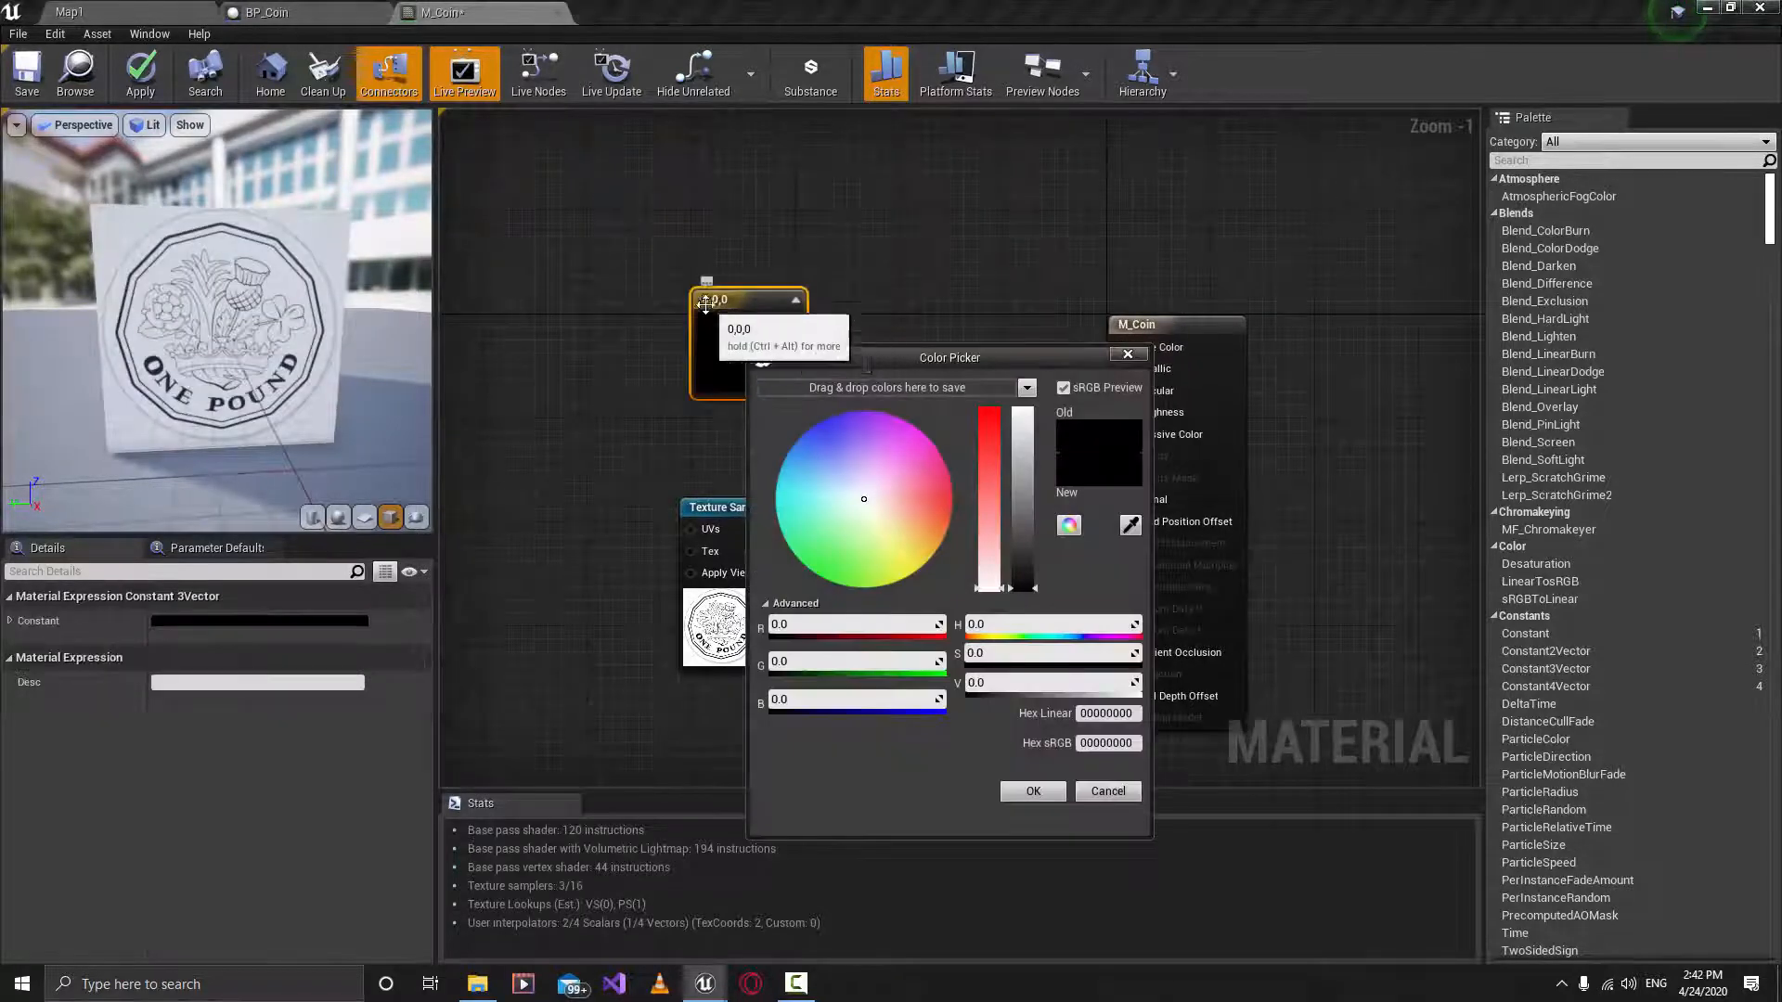
click(913, 549)
drag(916, 549, 916, 561)
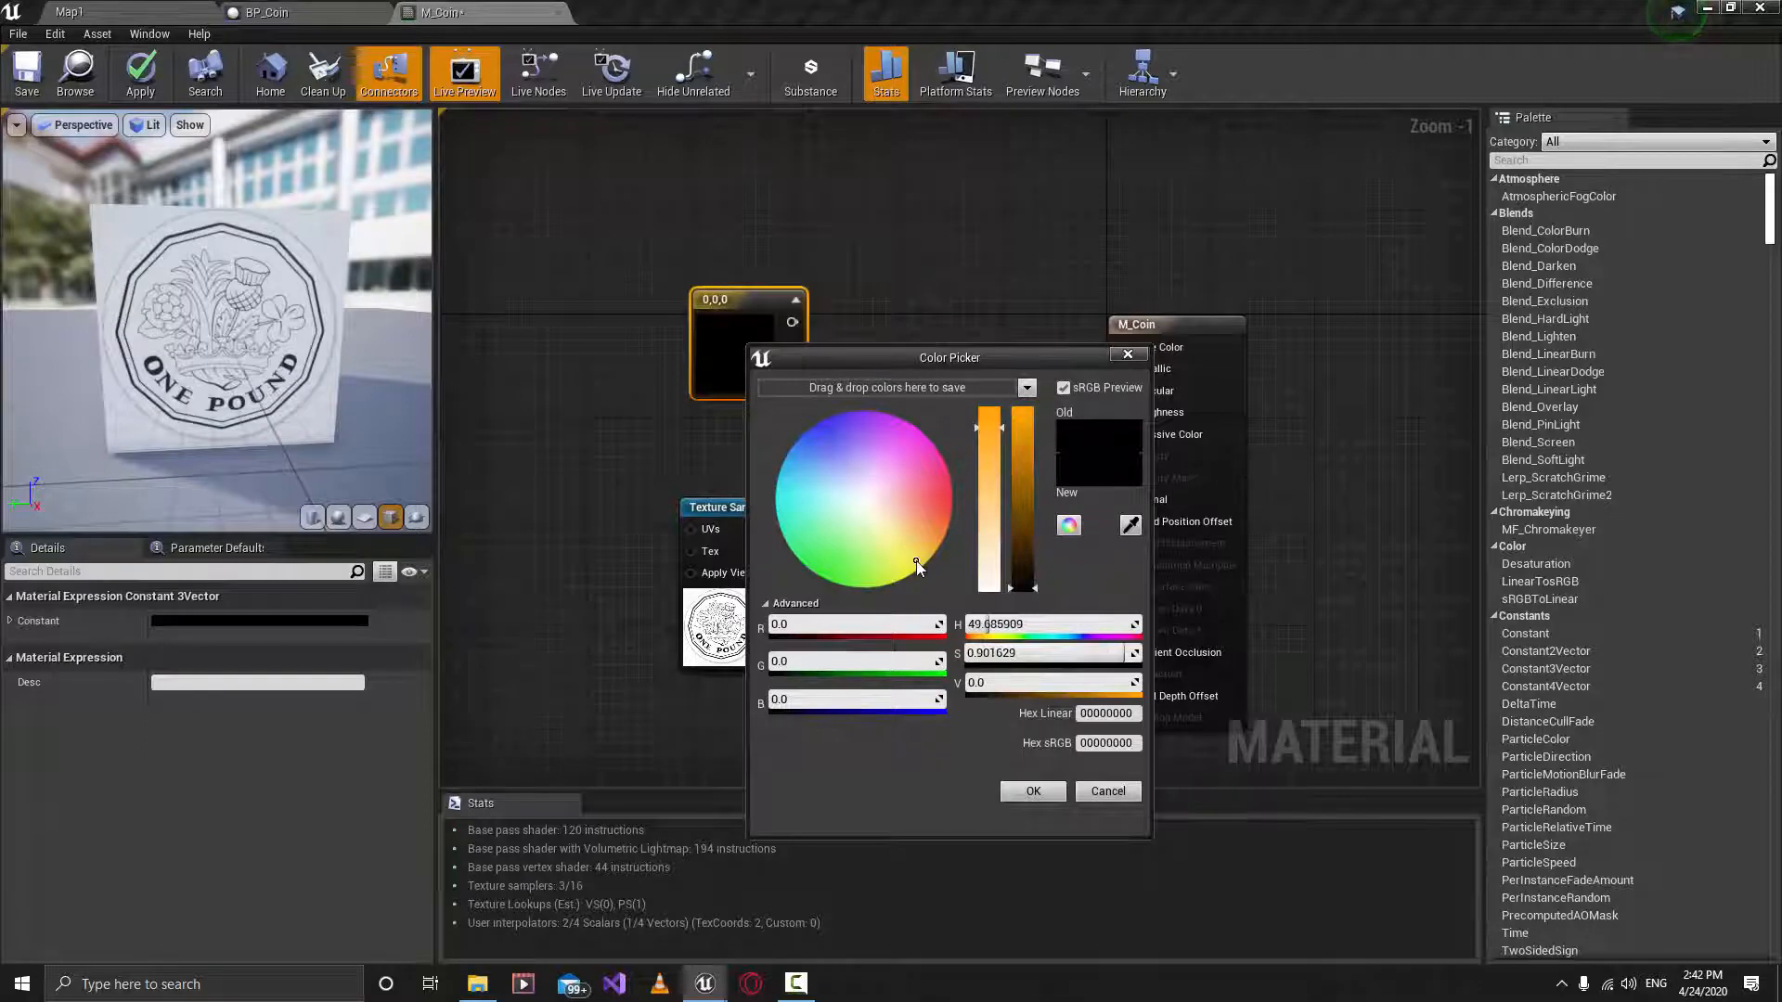
drag(1021, 492, 1022, 442)
click(1033, 790)
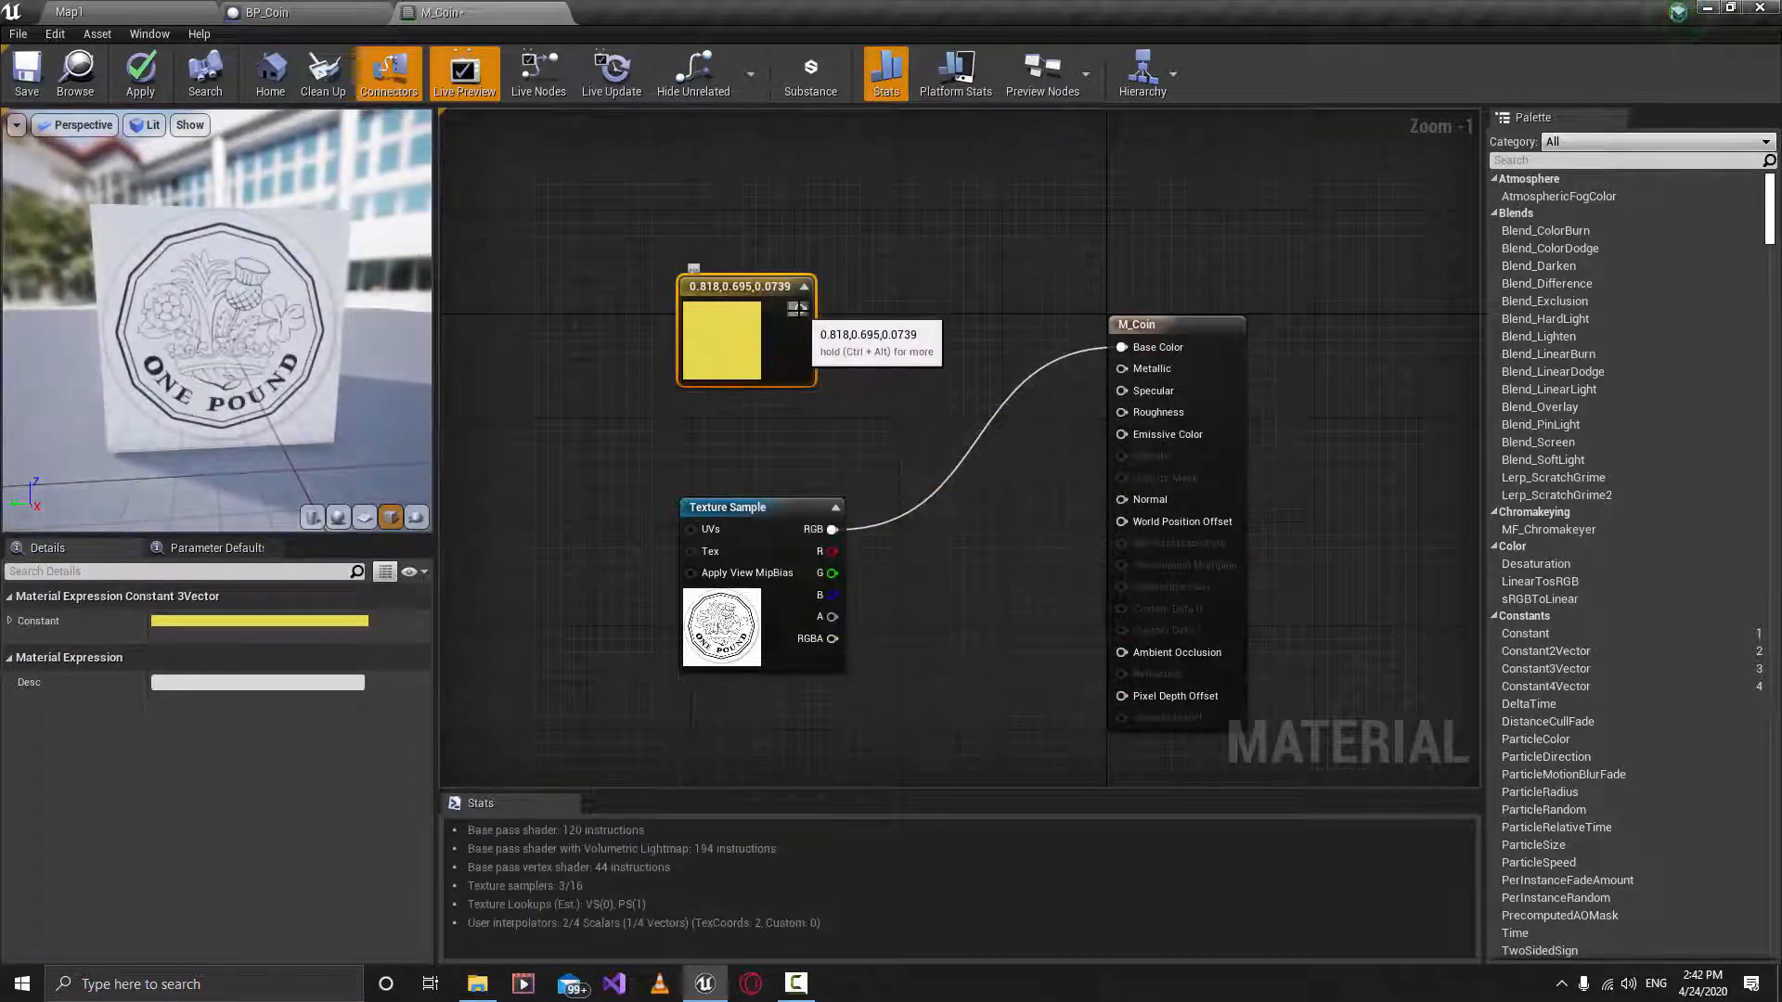
Connect the yellow constant to M_Coin's Base Color in place of the Texture Sample, and move the Texture Sample node up slightly.
drag(796, 309, 1140, 348)
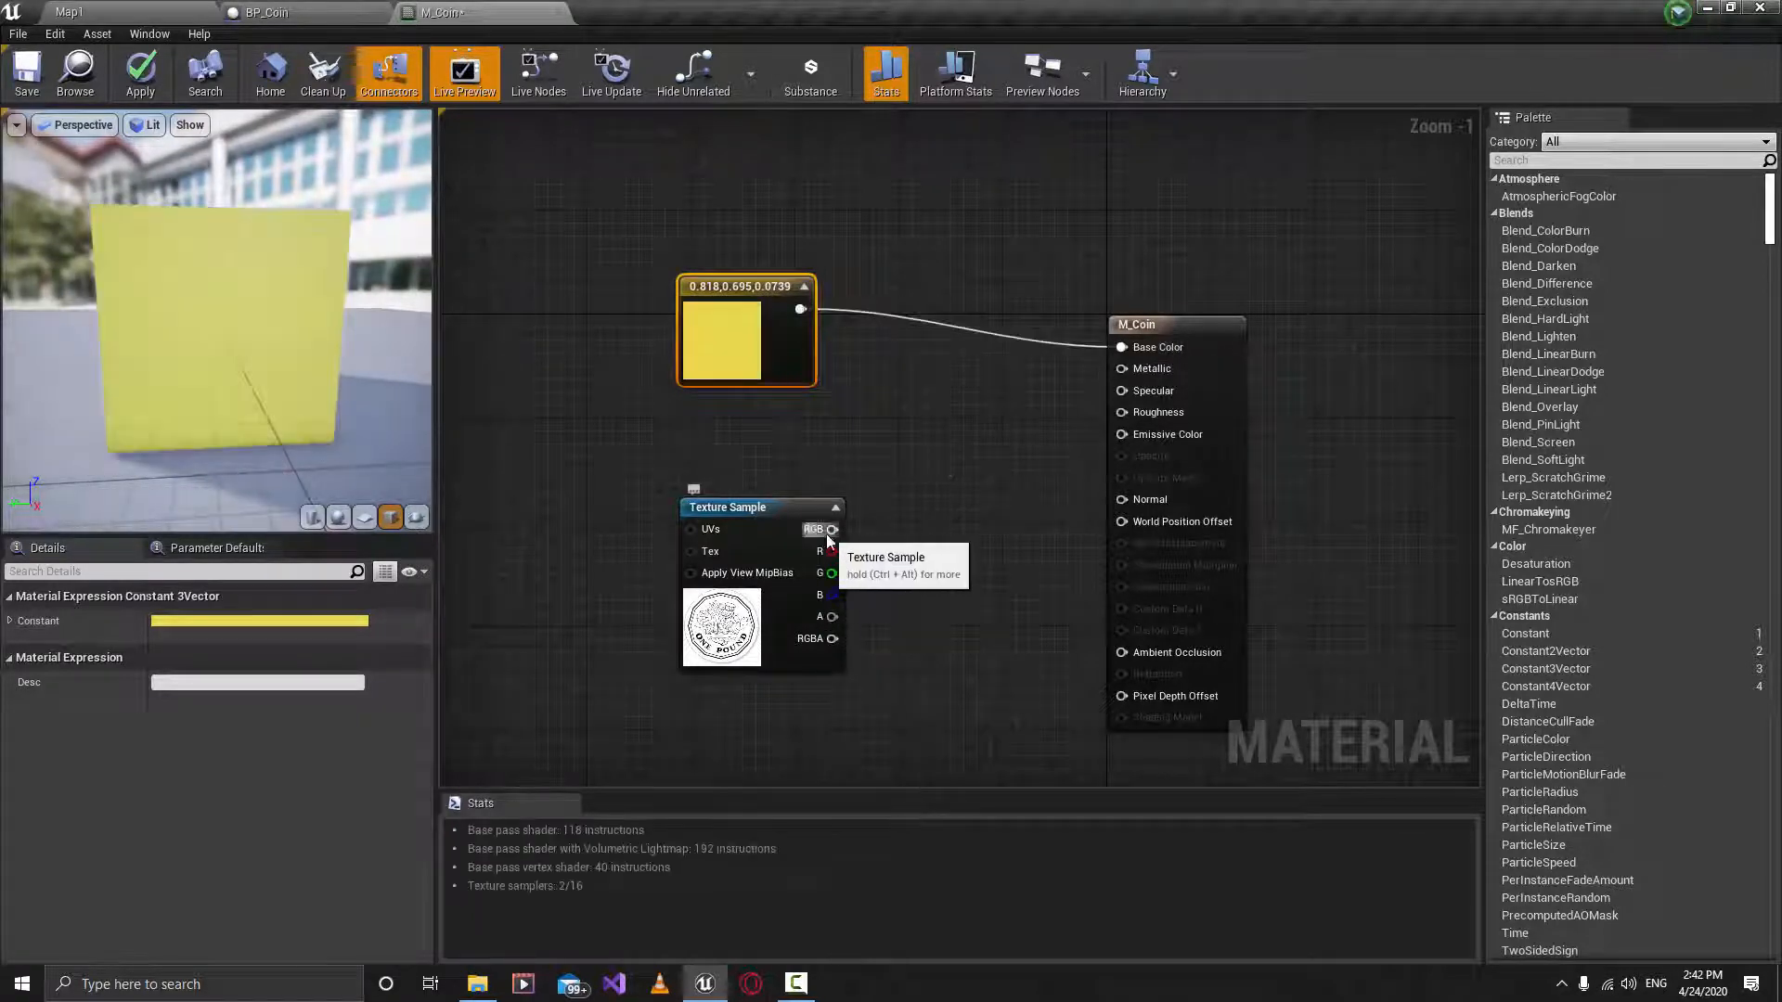
drag(800, 523, 778, 478)
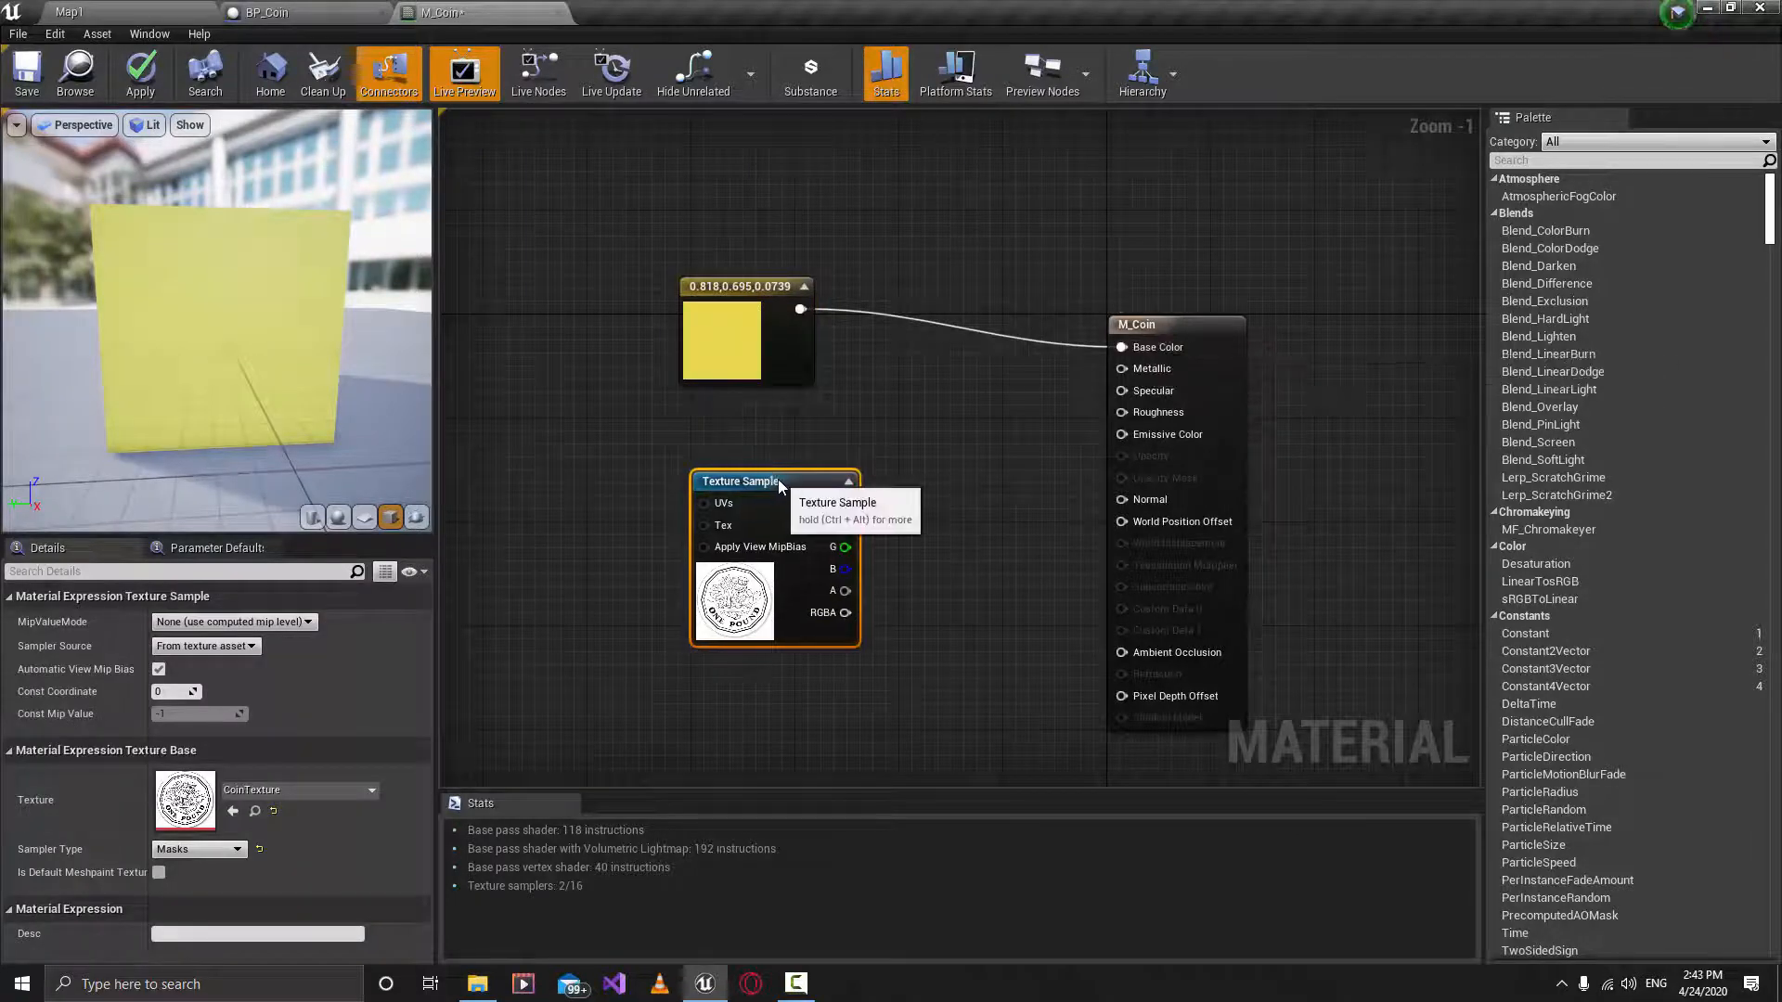
drag(800, 309, 896, 368)
drag(844, 503, 906, 369)
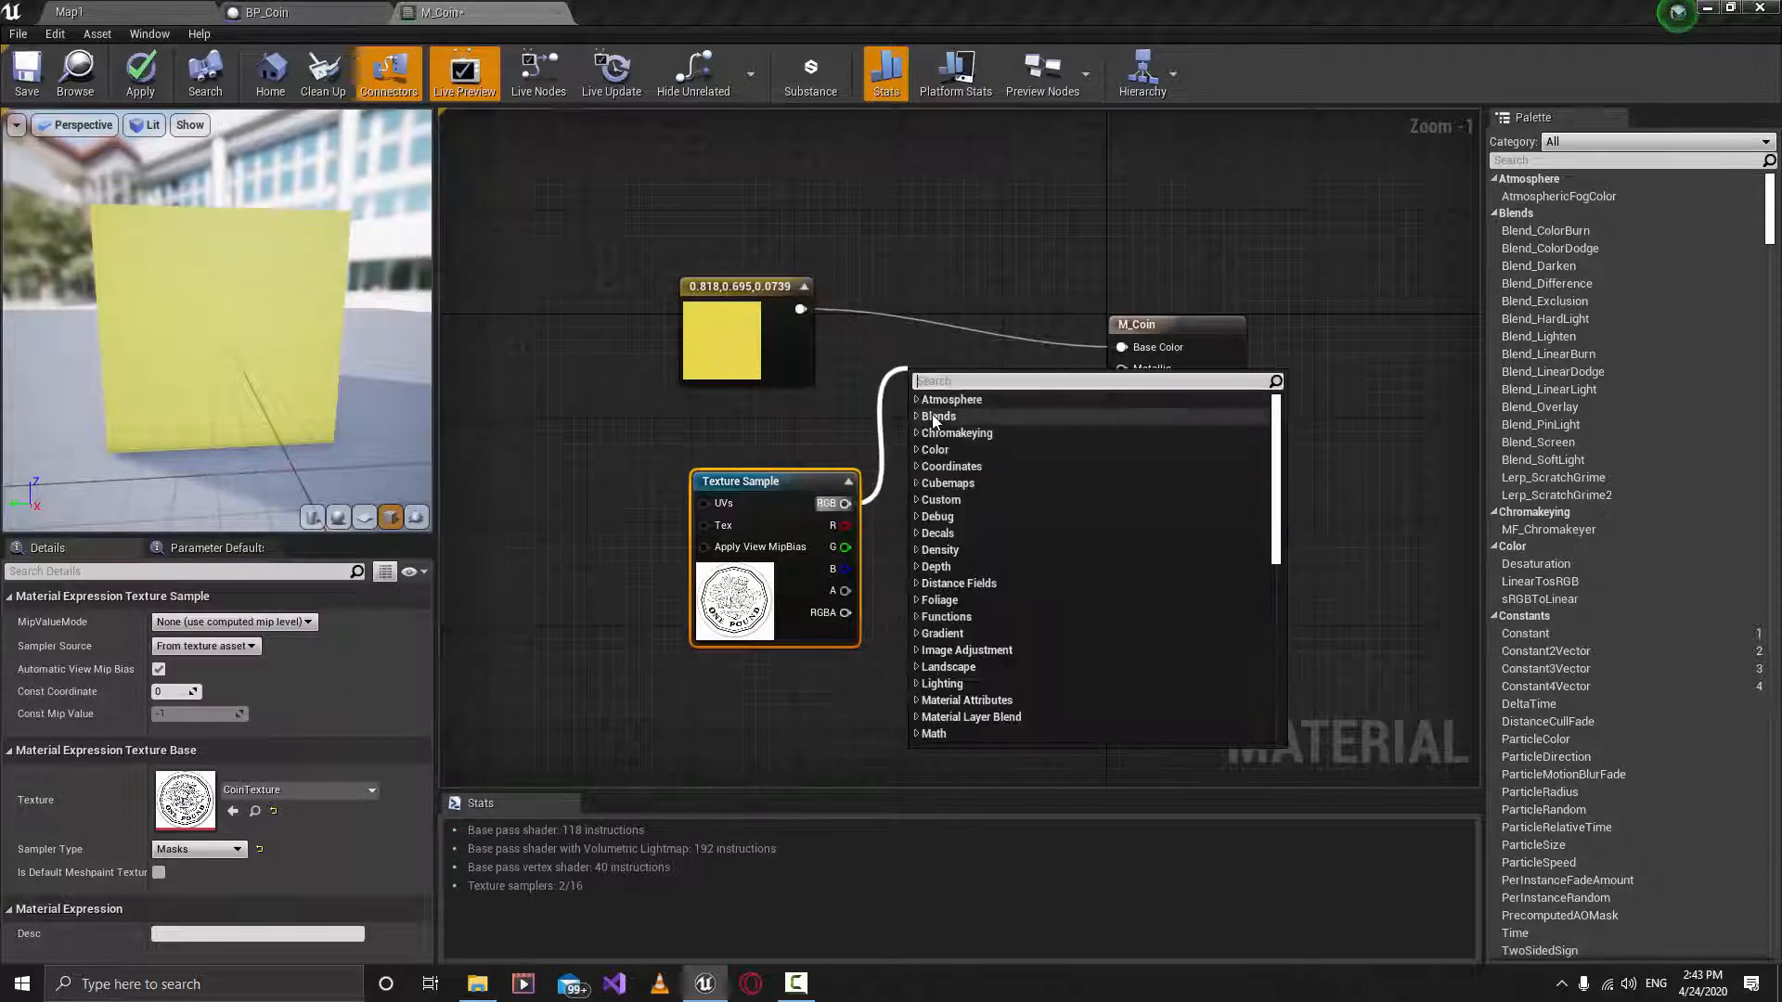
click(893, 418)
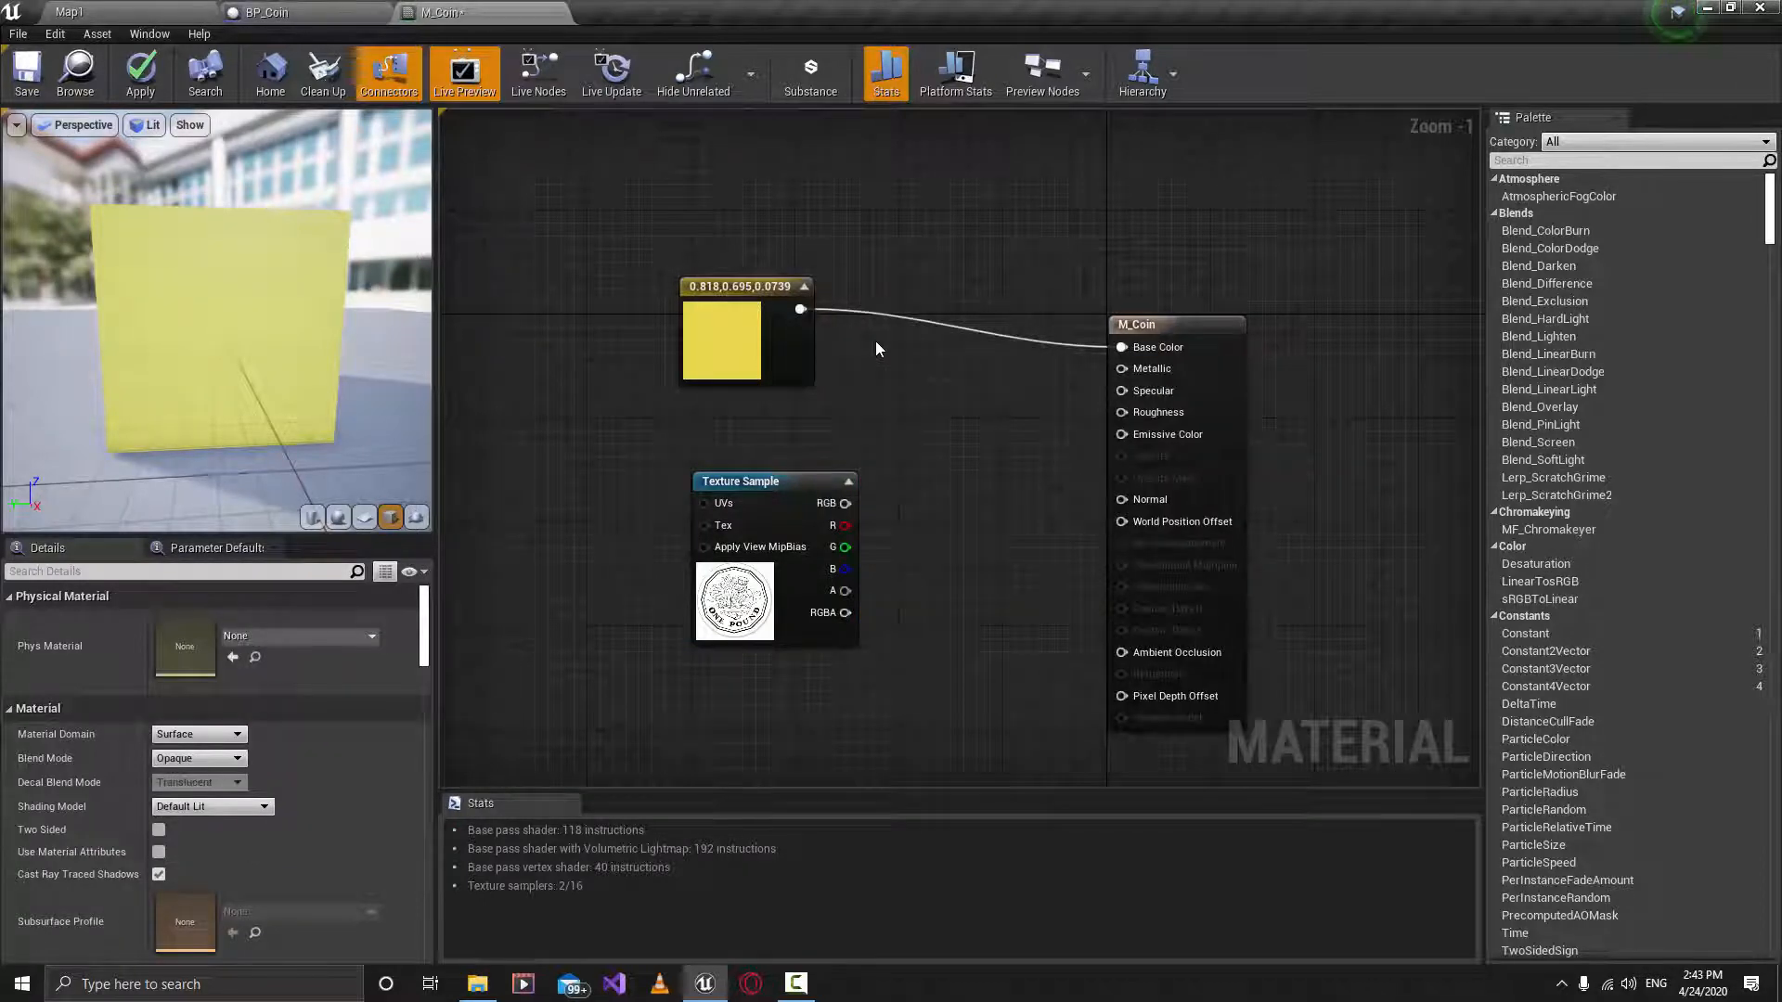
Add a LinearInterpolate node beside M_Coin, connect its output to Base Color and move it up level with that input.
right_click(955, 373)
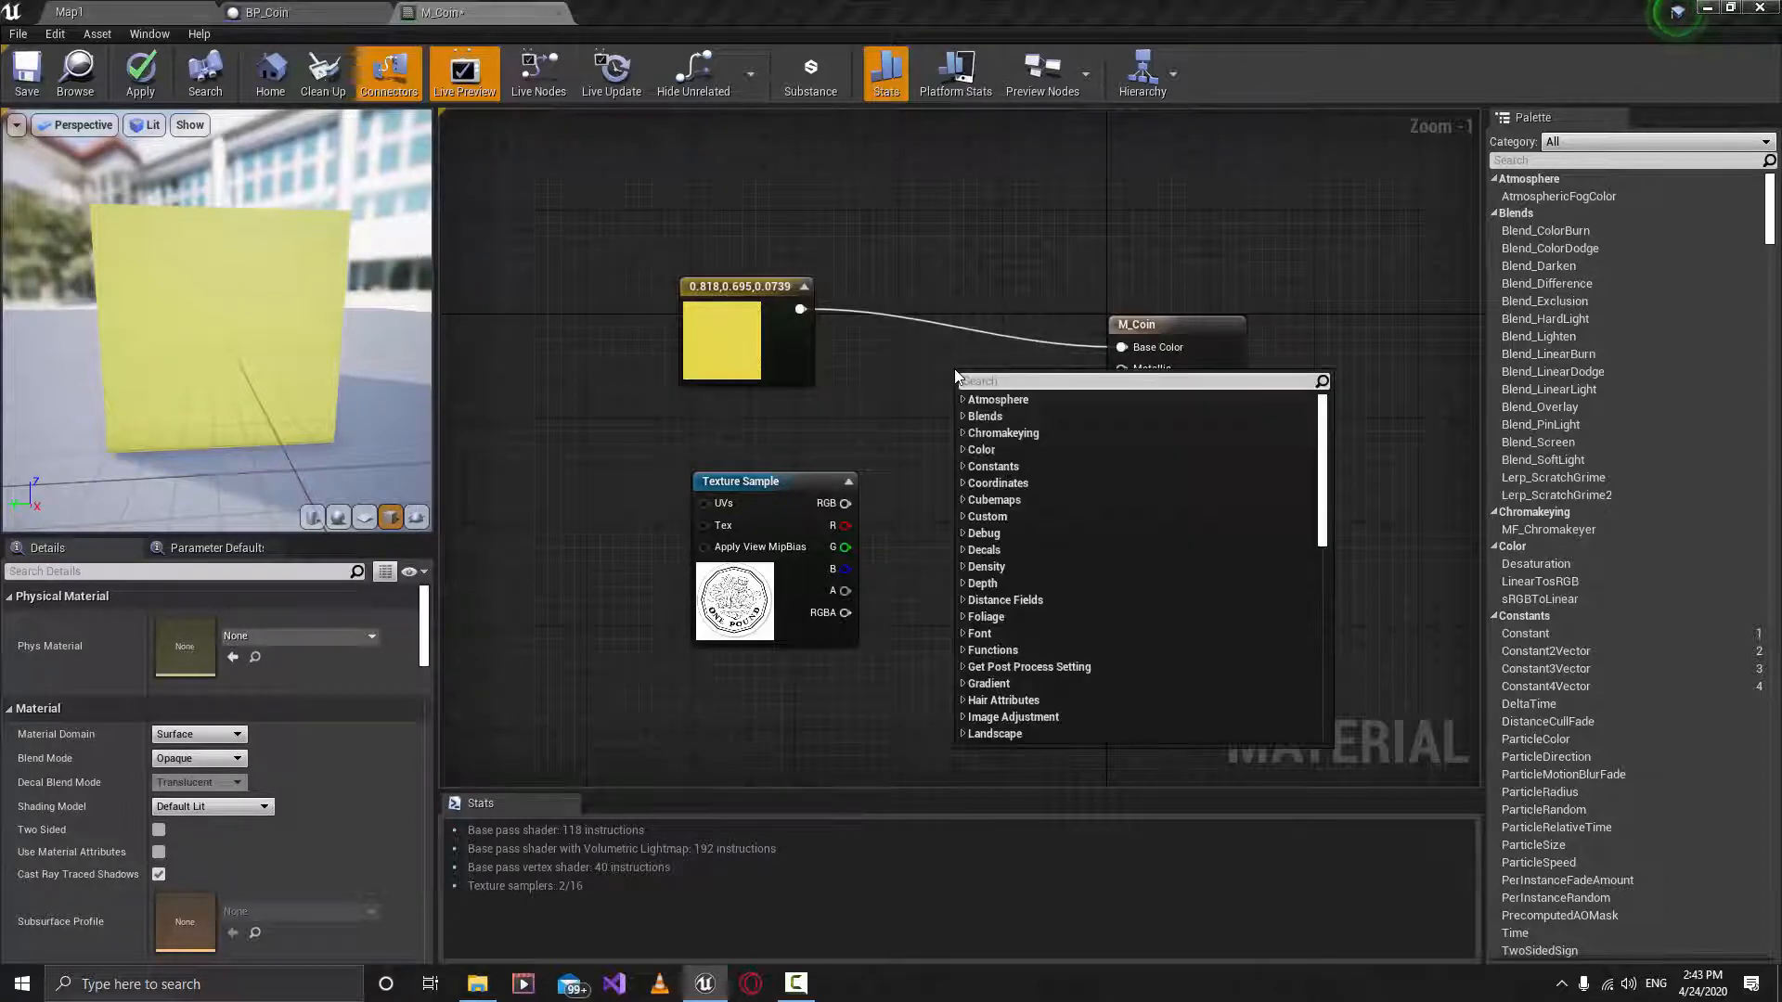
text(ler)
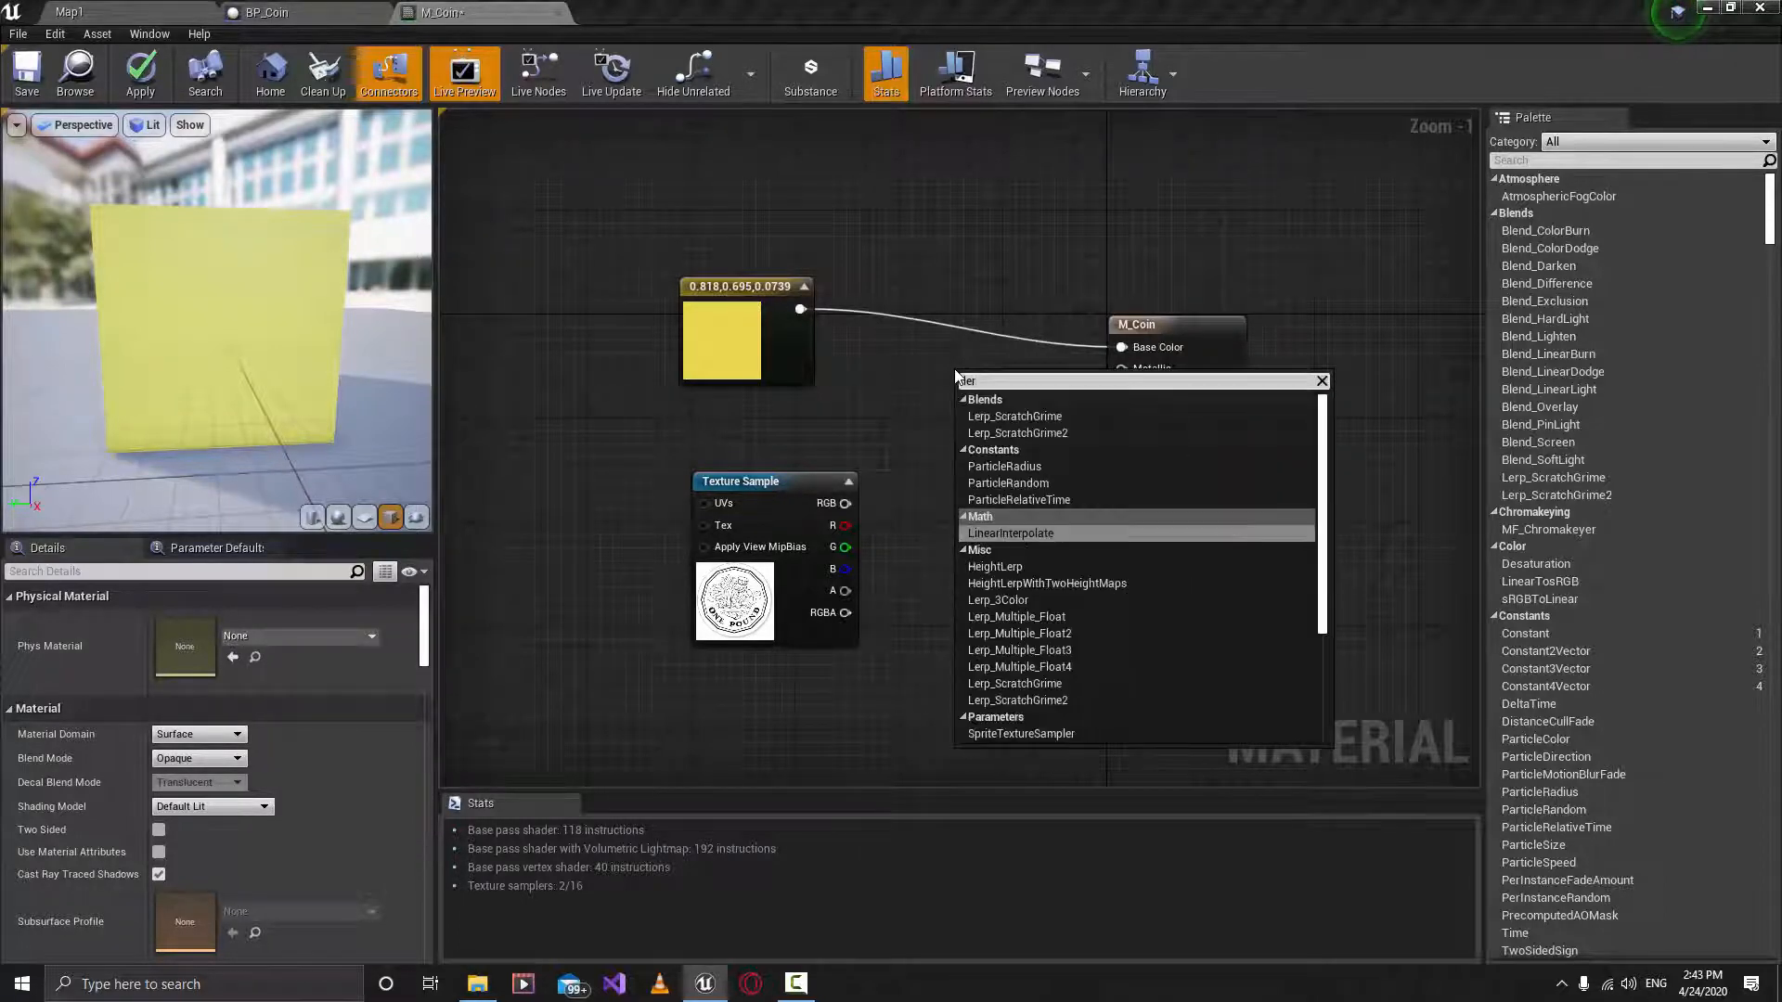
text(p)
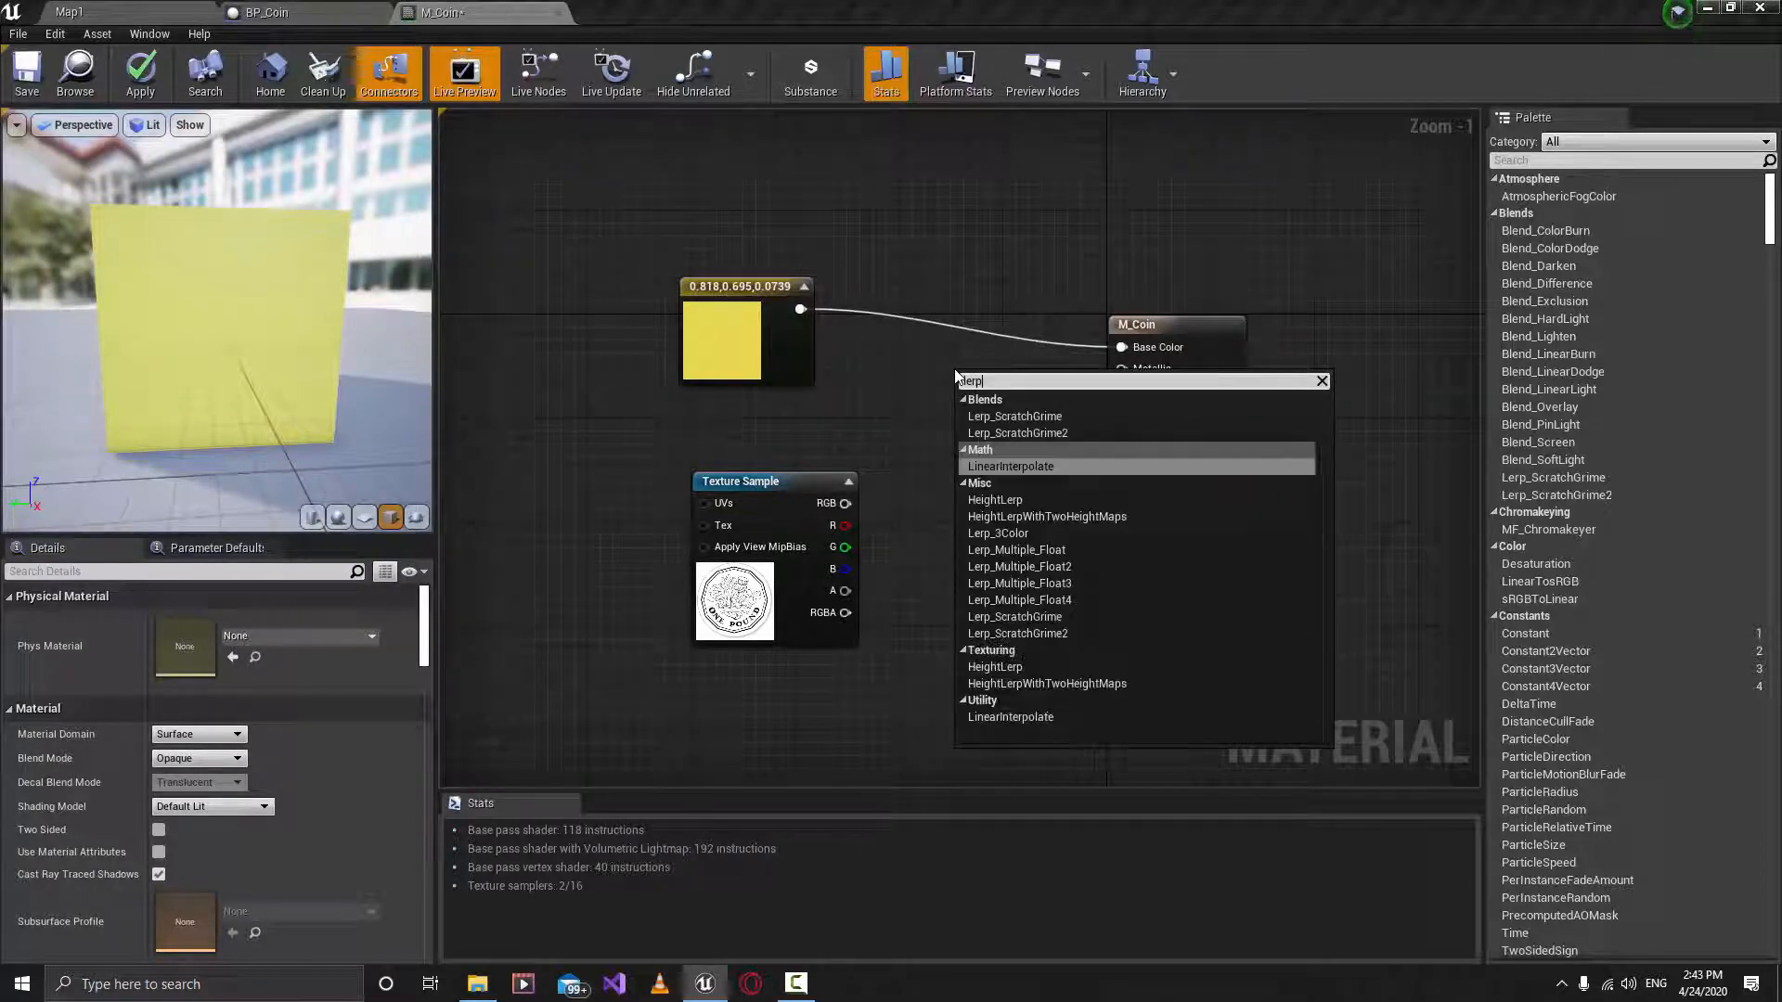
click(1056, 474)
drag(1010, 387, 1155, 349)
drag(989, 370, 988, 331)
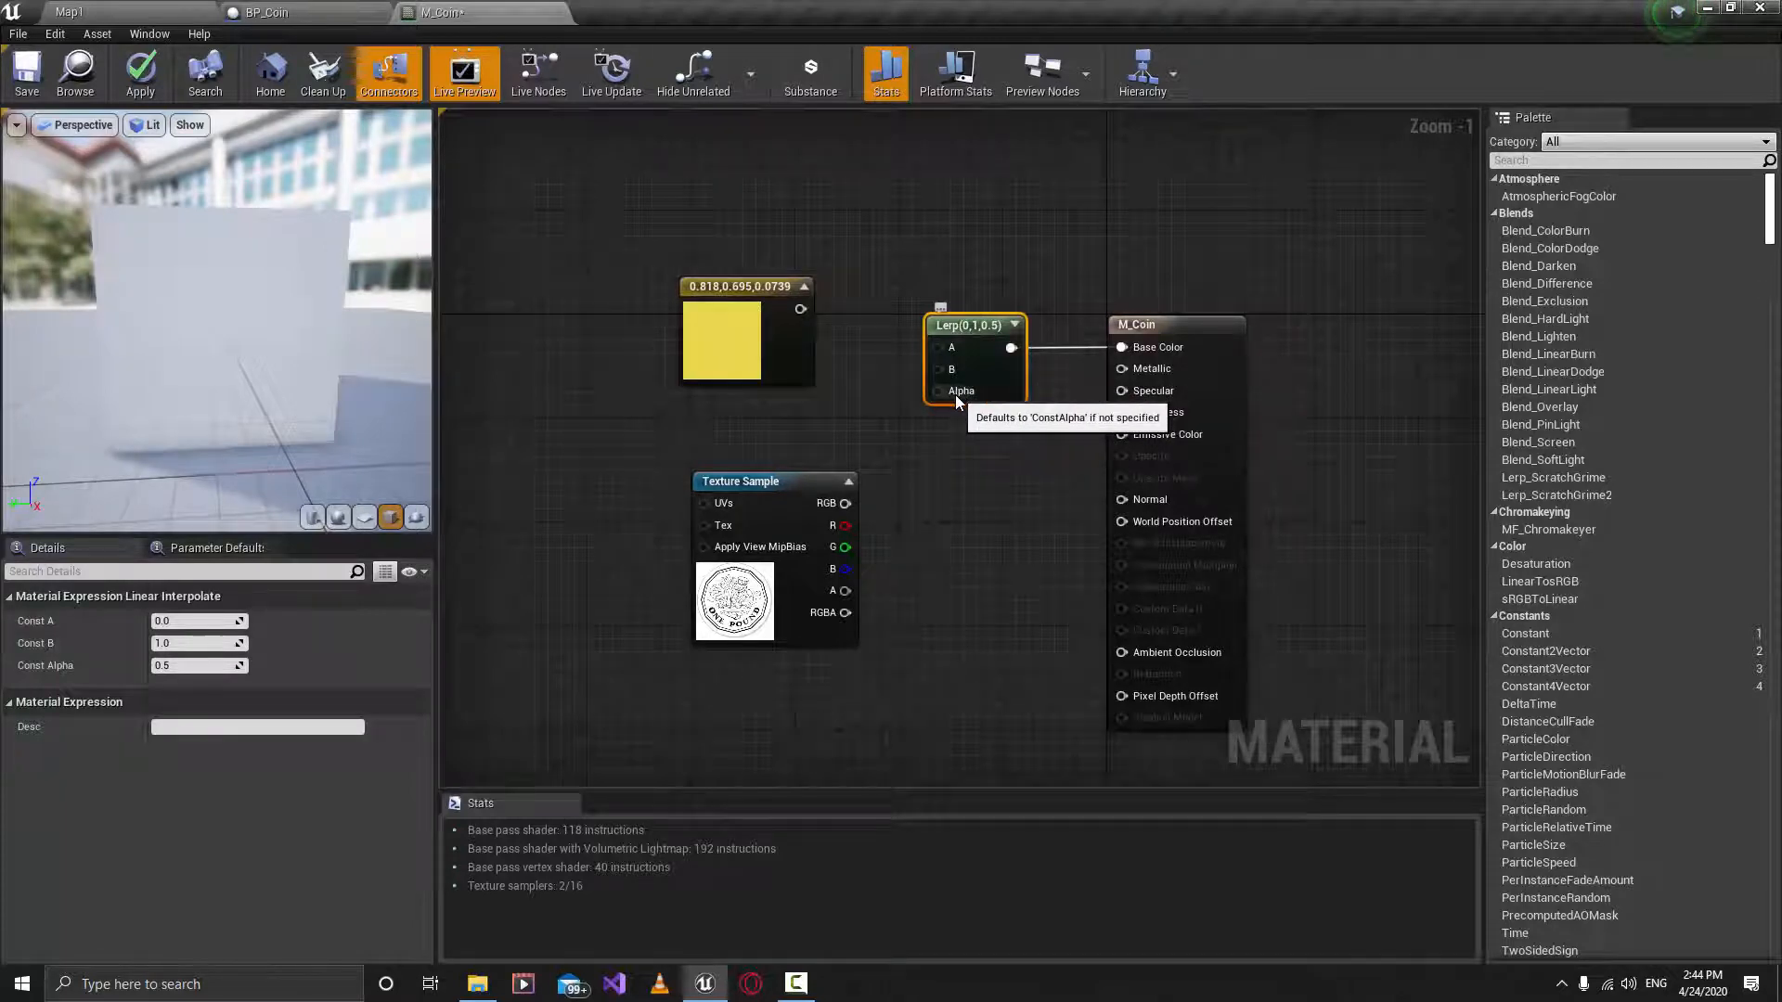
Move the yellow constant and Texture Sample nodes together, farther away from the Lerp node.
drag(779, 481, 762, 442)
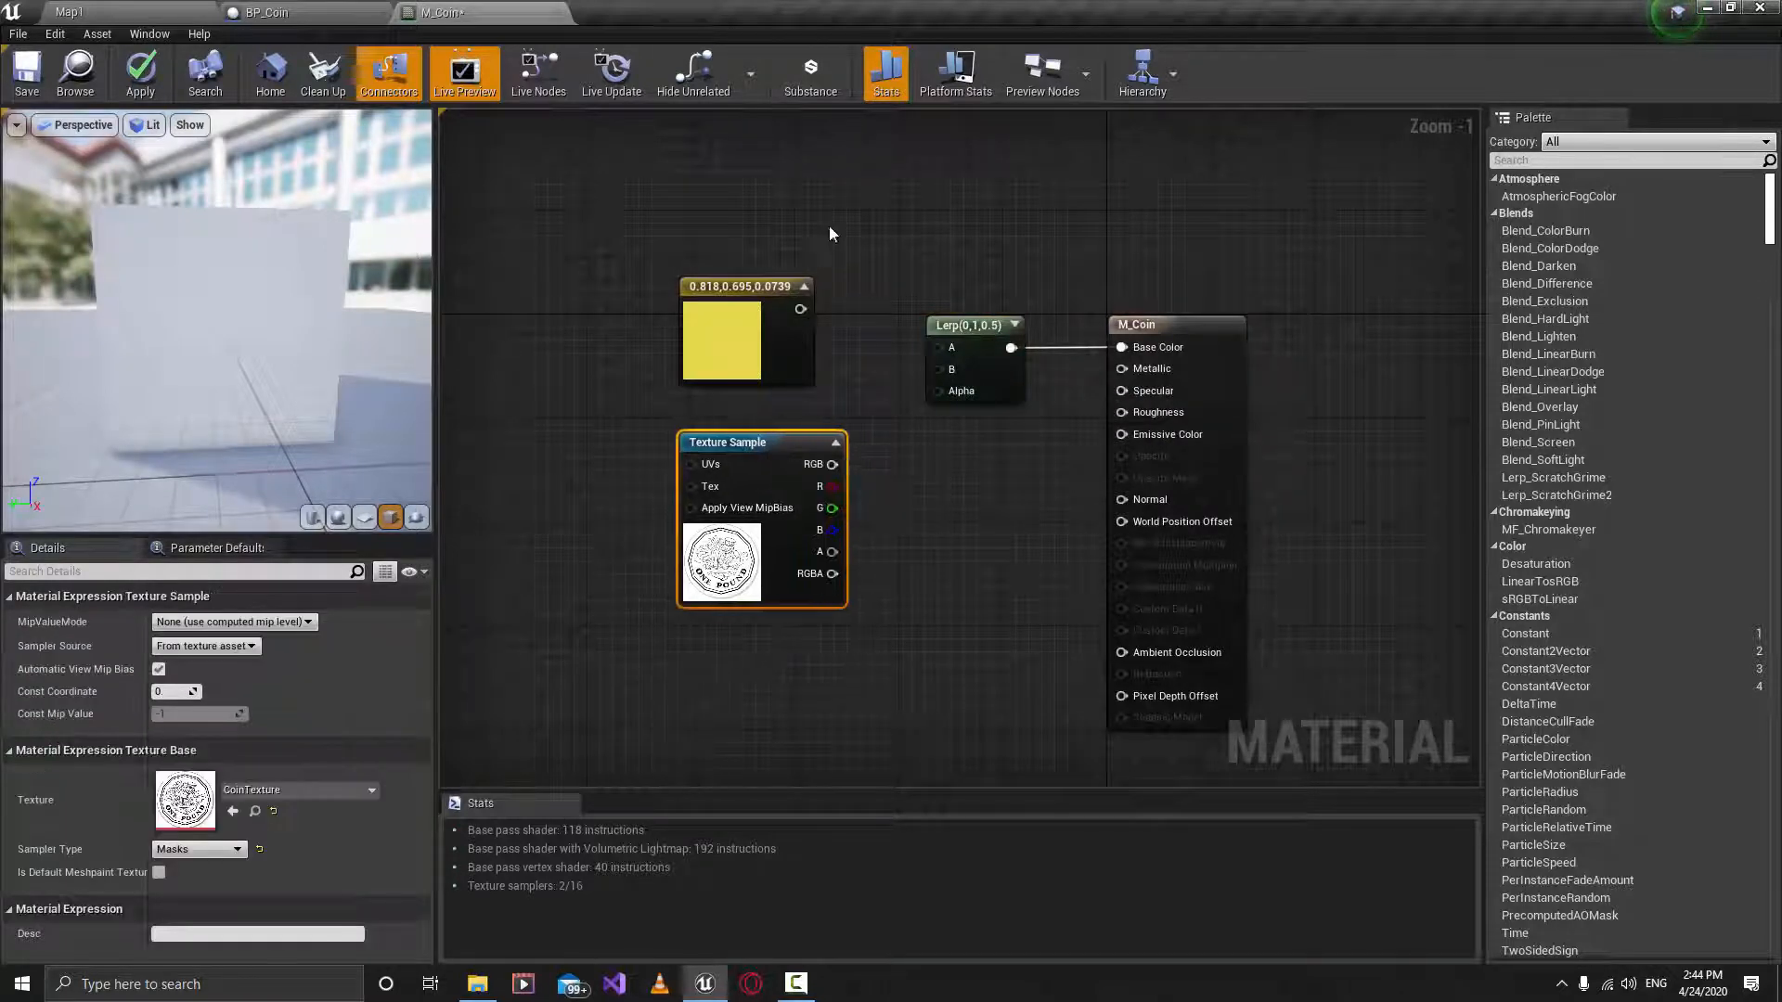
drag(828, 225, 728, 441)
drag(732, 360, 616, 331)
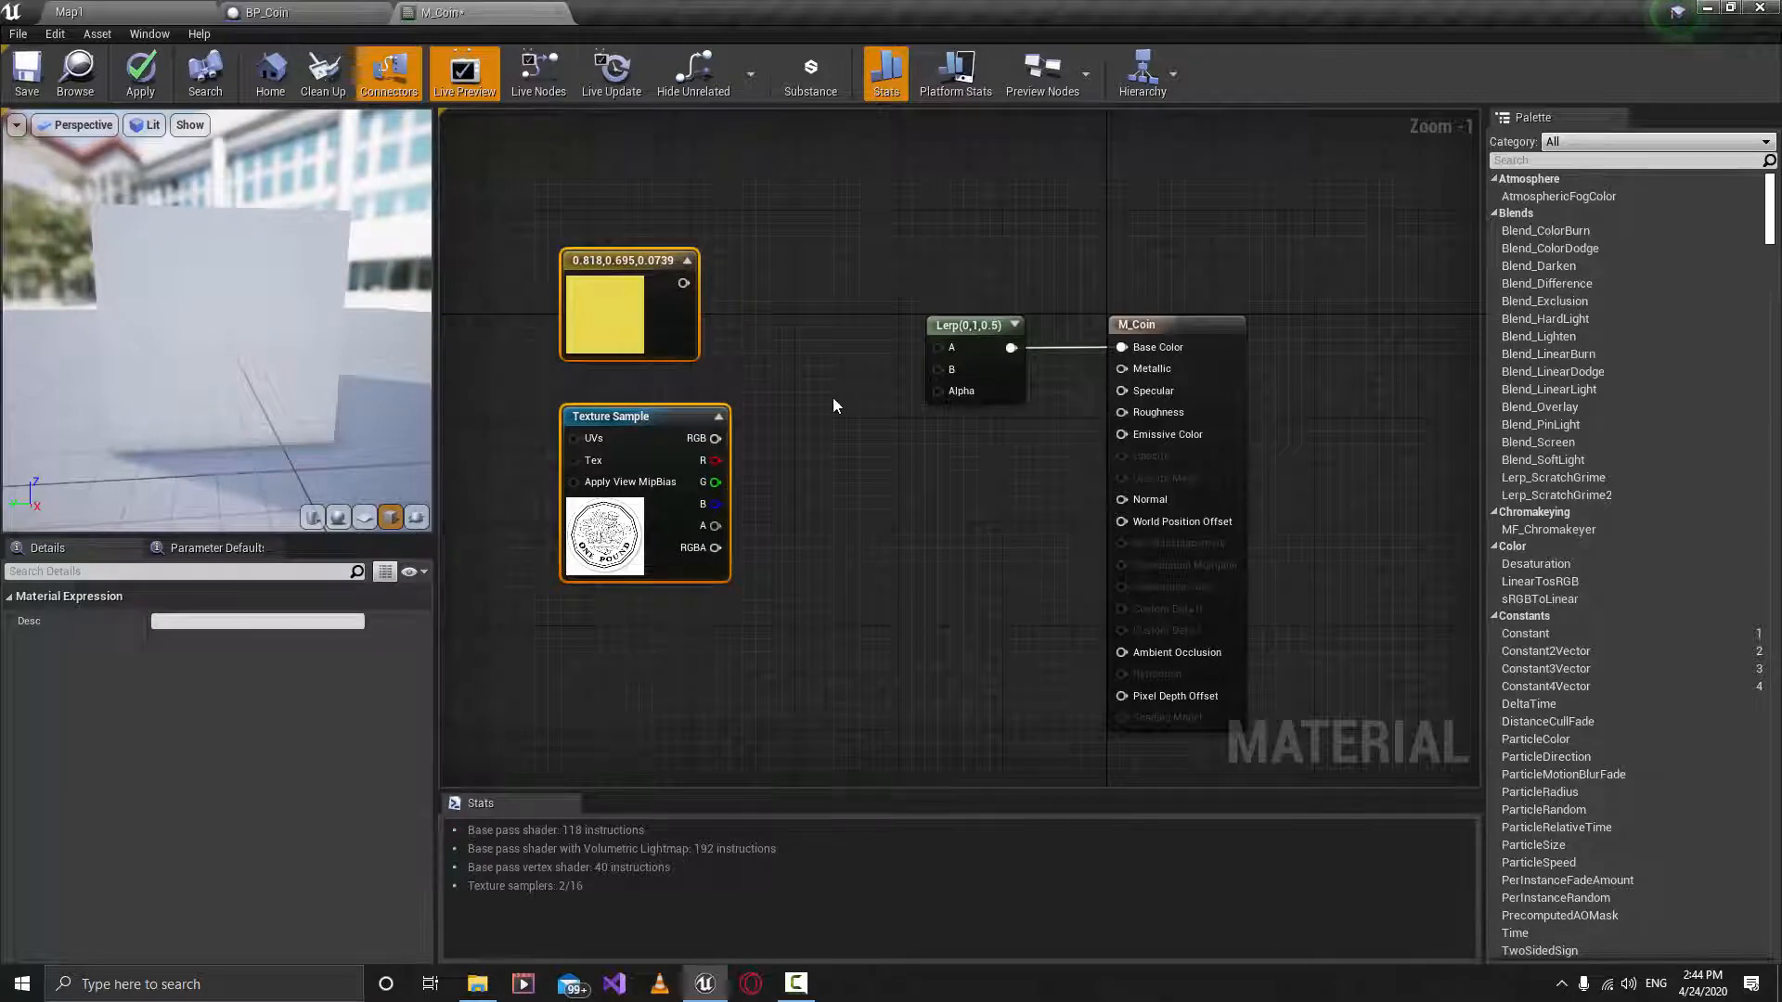
right_drag(837, 398, 923, 419)
click(900, 548)
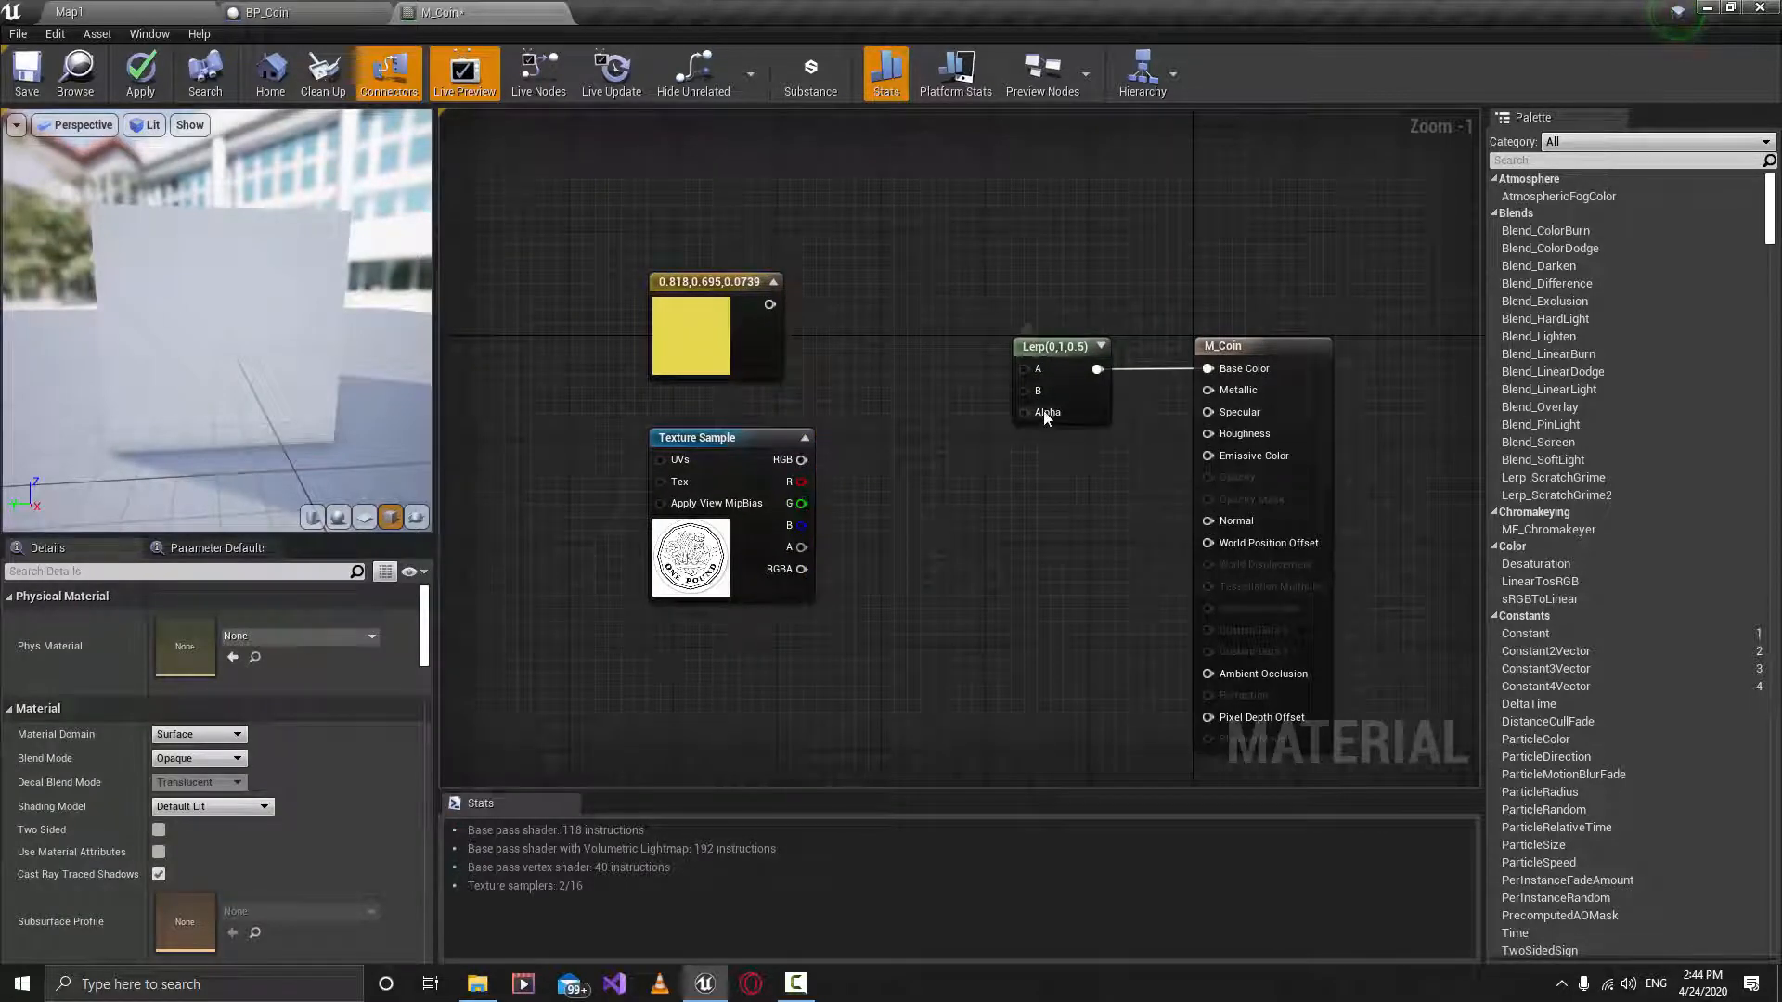
Connect the Texture Sample's B output to the Lerp node's Alpha input and check the material preview.
click(1086, 366)
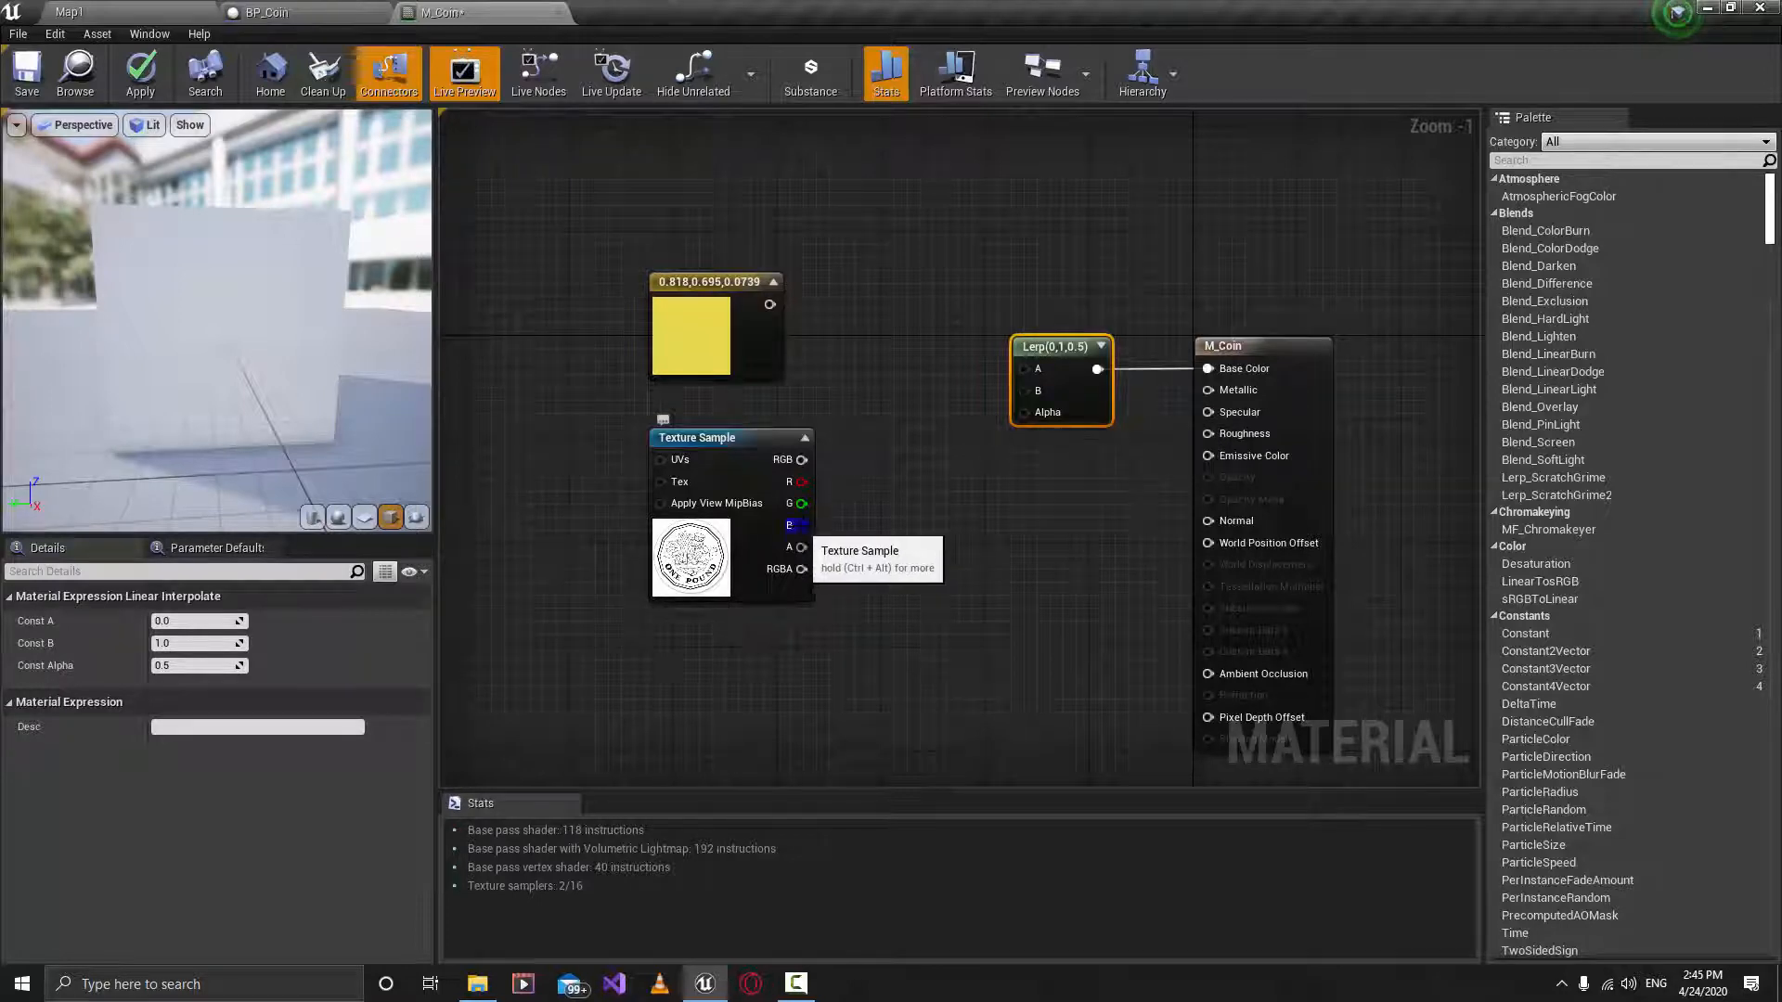
drag(796, 525, 1043, 418)
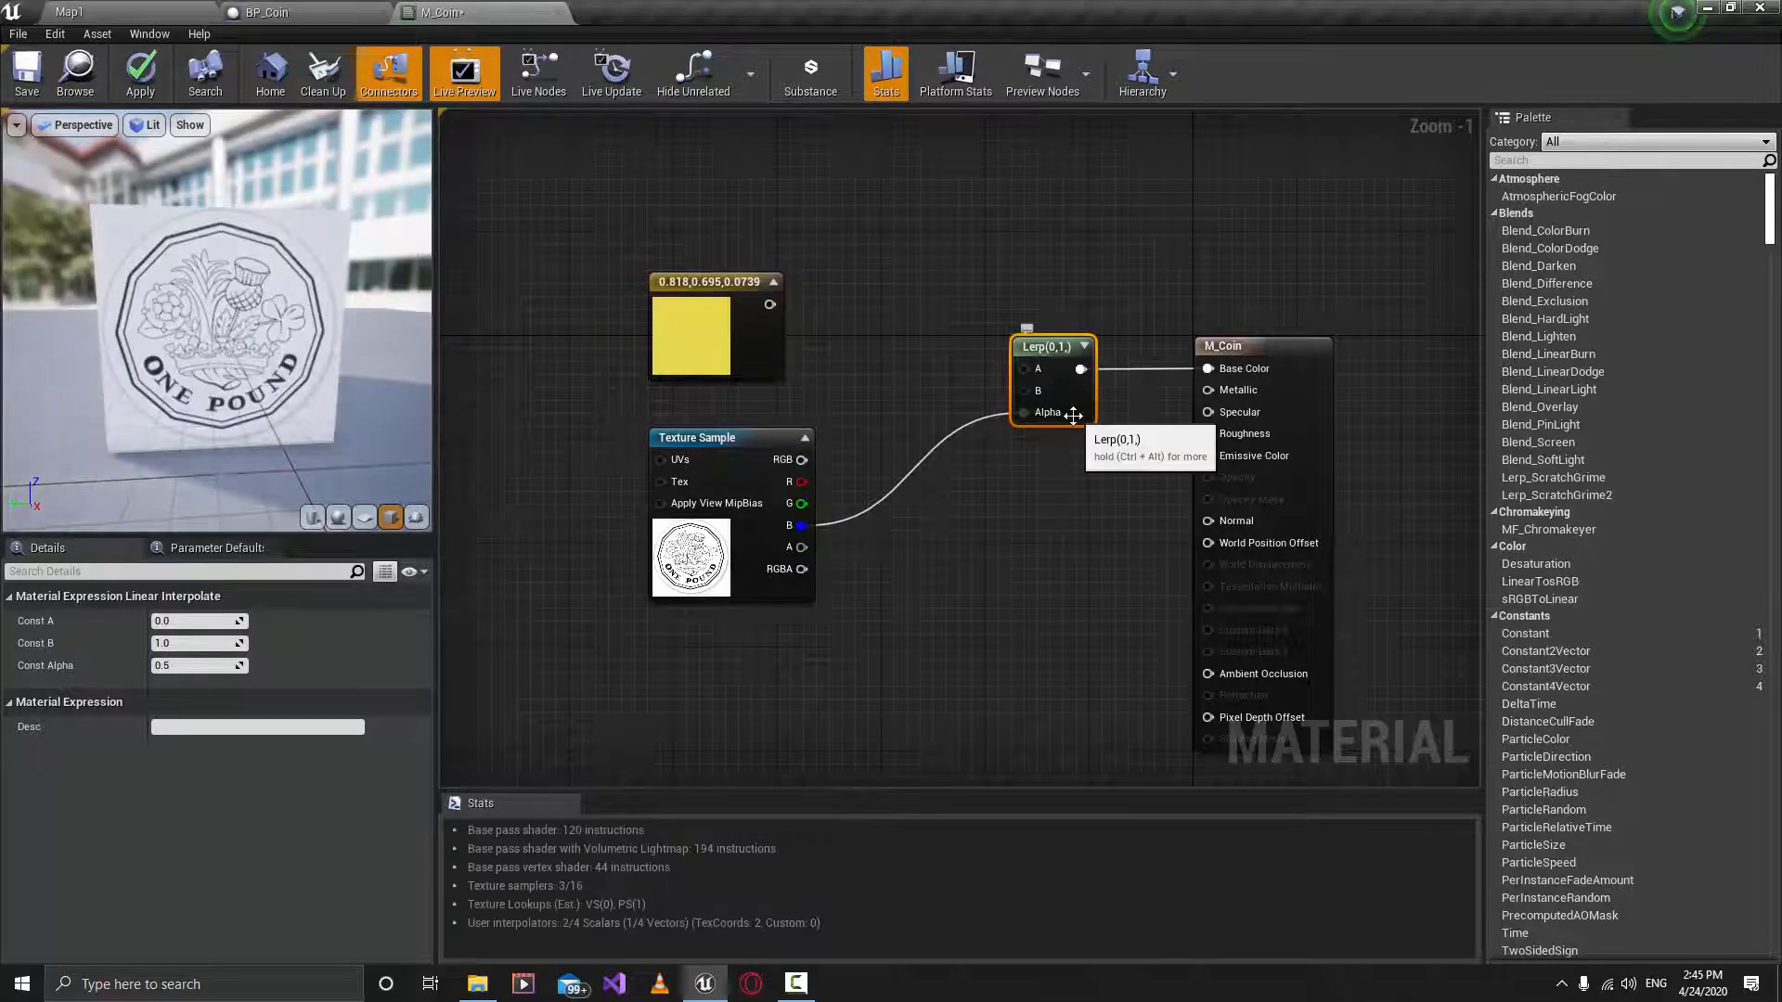
drag(337, 426, 431, 432)
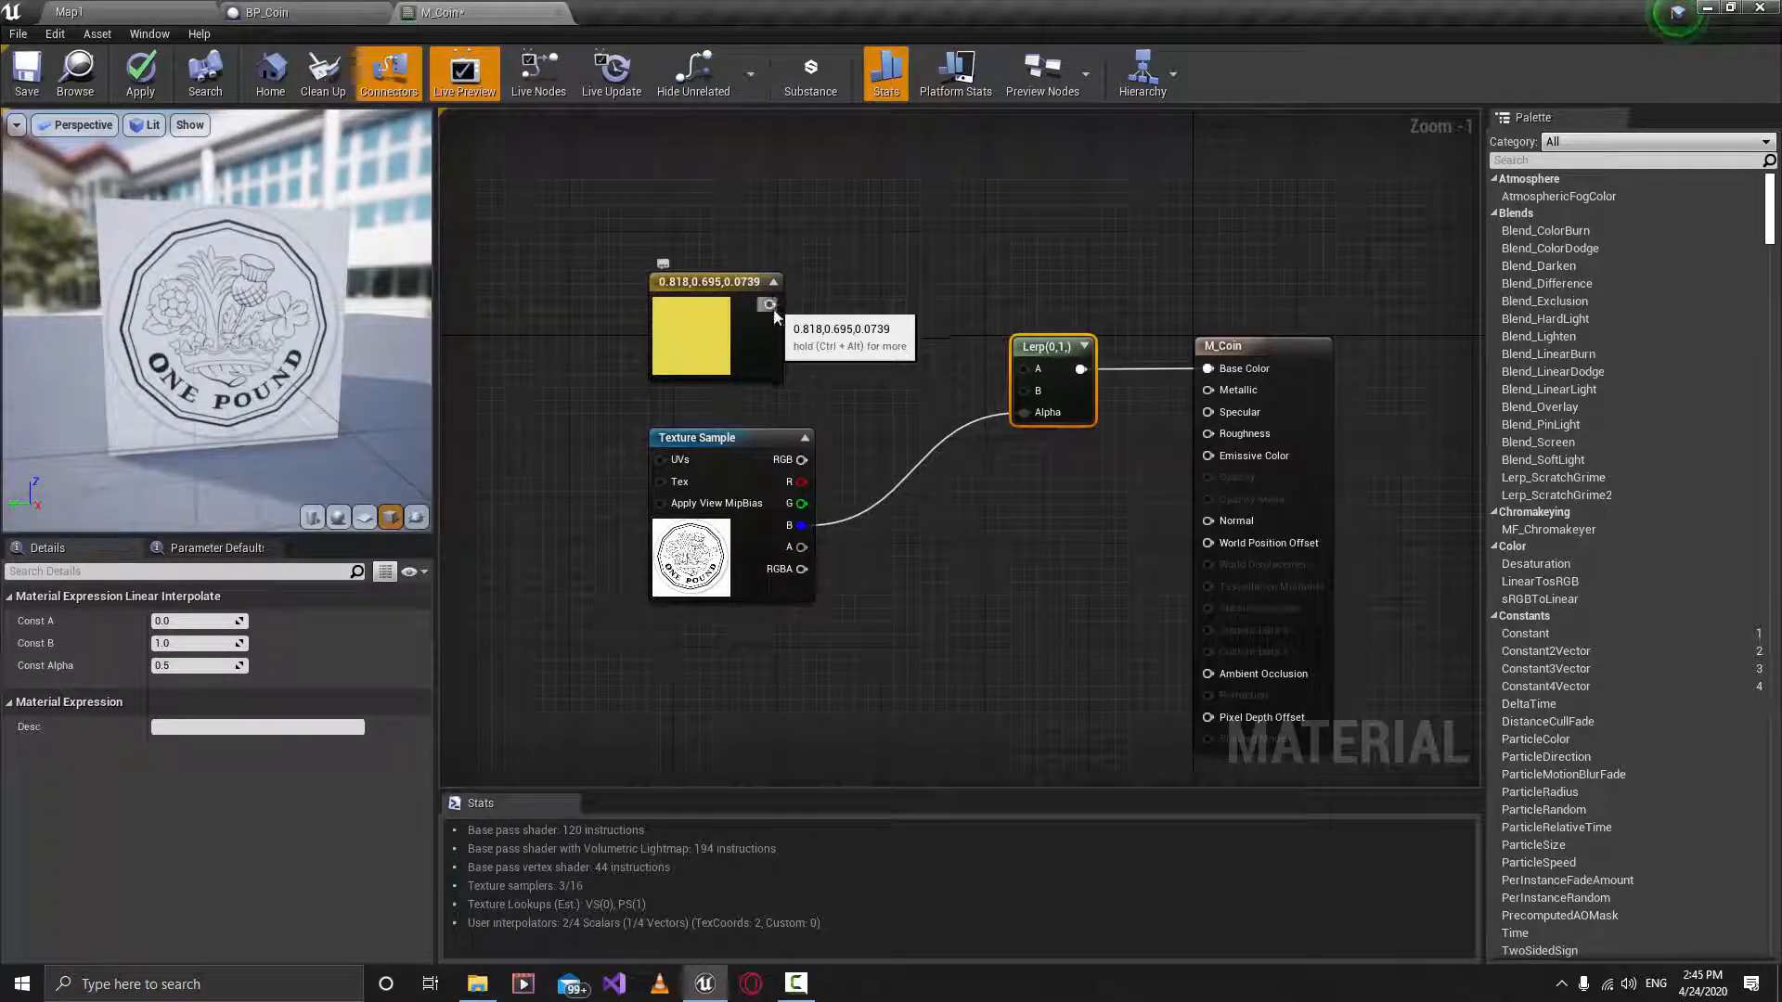
Connect the yellow constant to the Lerp node's A input and inspect the coin pattern in the material preview.
drag(778, 307, 1034, 371)
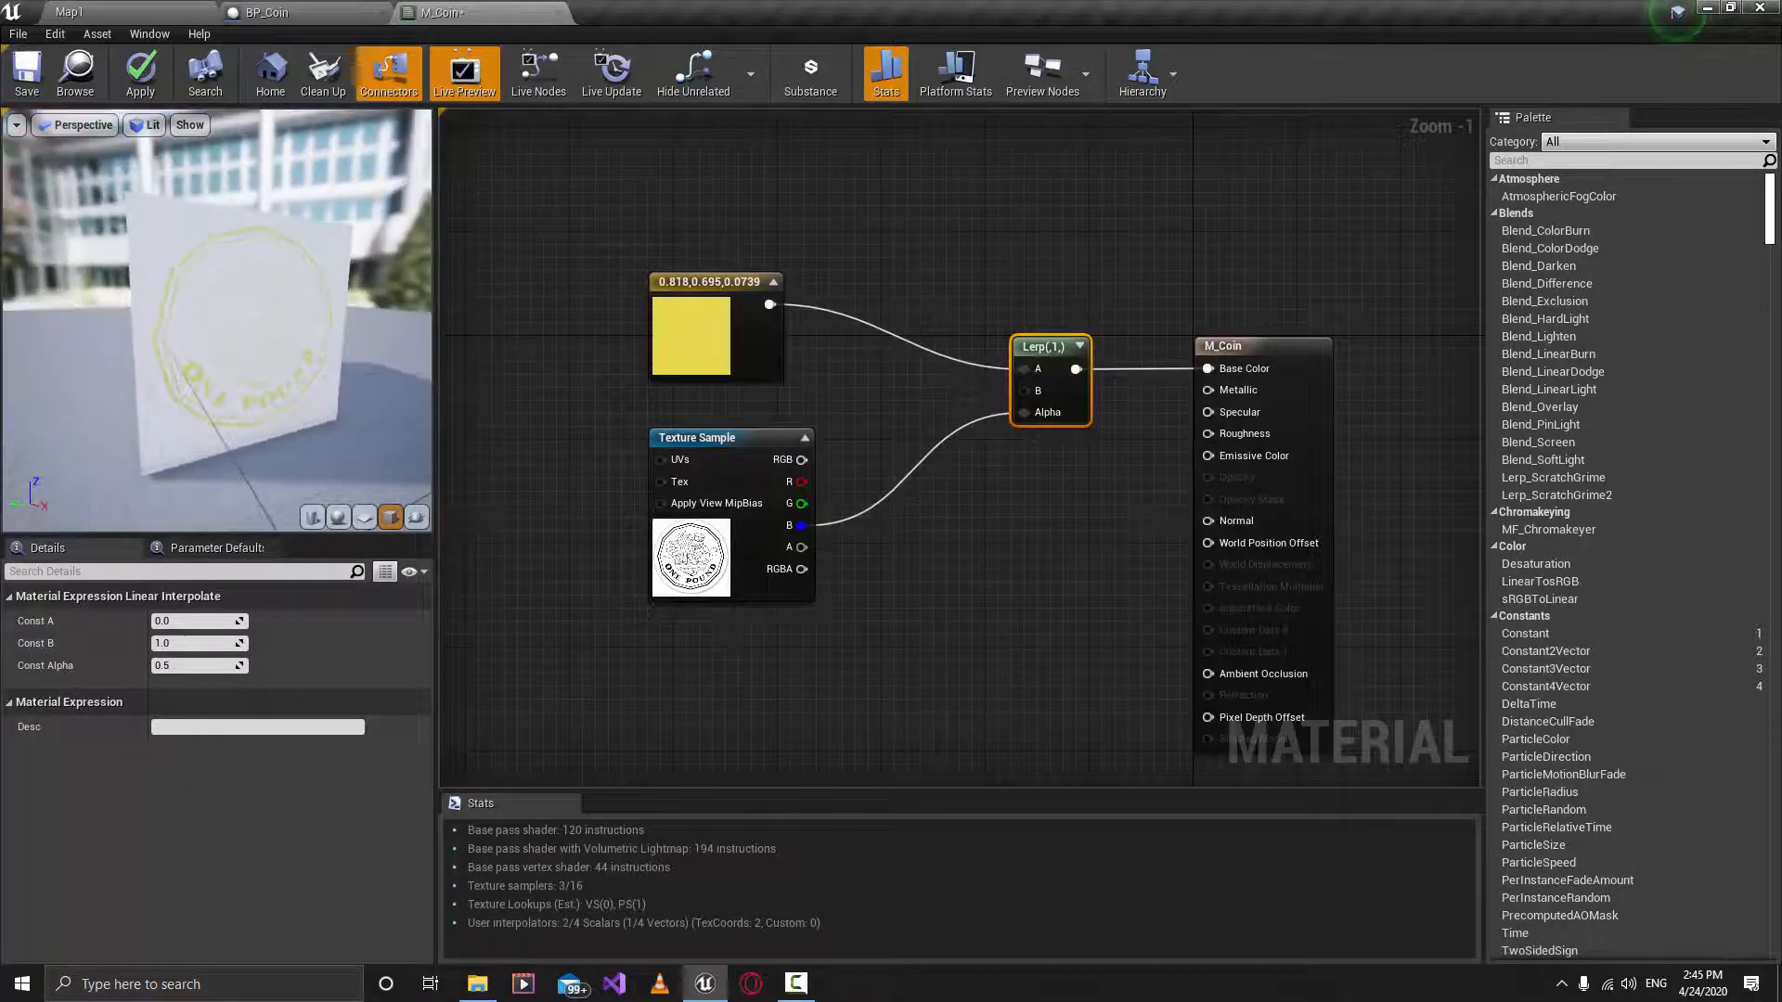
drag(242, 237, 227, 240)
drag(336, 254, 307, 258)
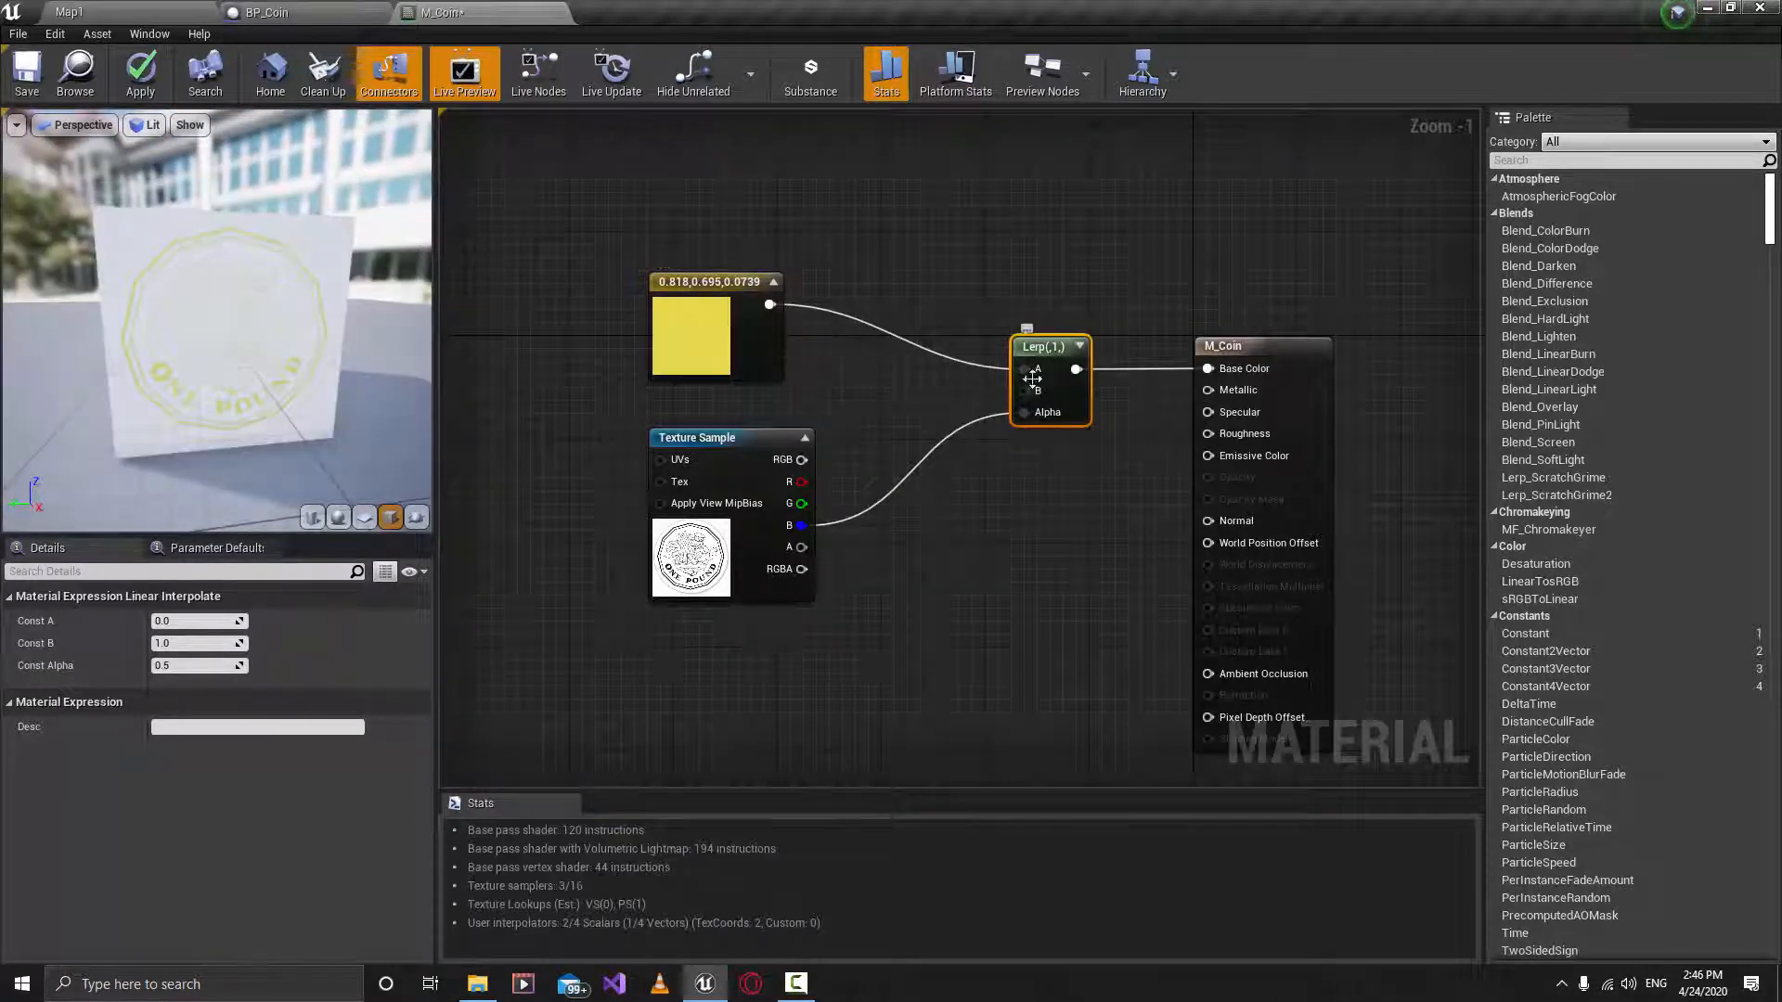
Move the yellow constant's connection from the Lerp node's A input to its B input and inspect the material preview.
ctrl+drag(1026, 370, 1028, 393)
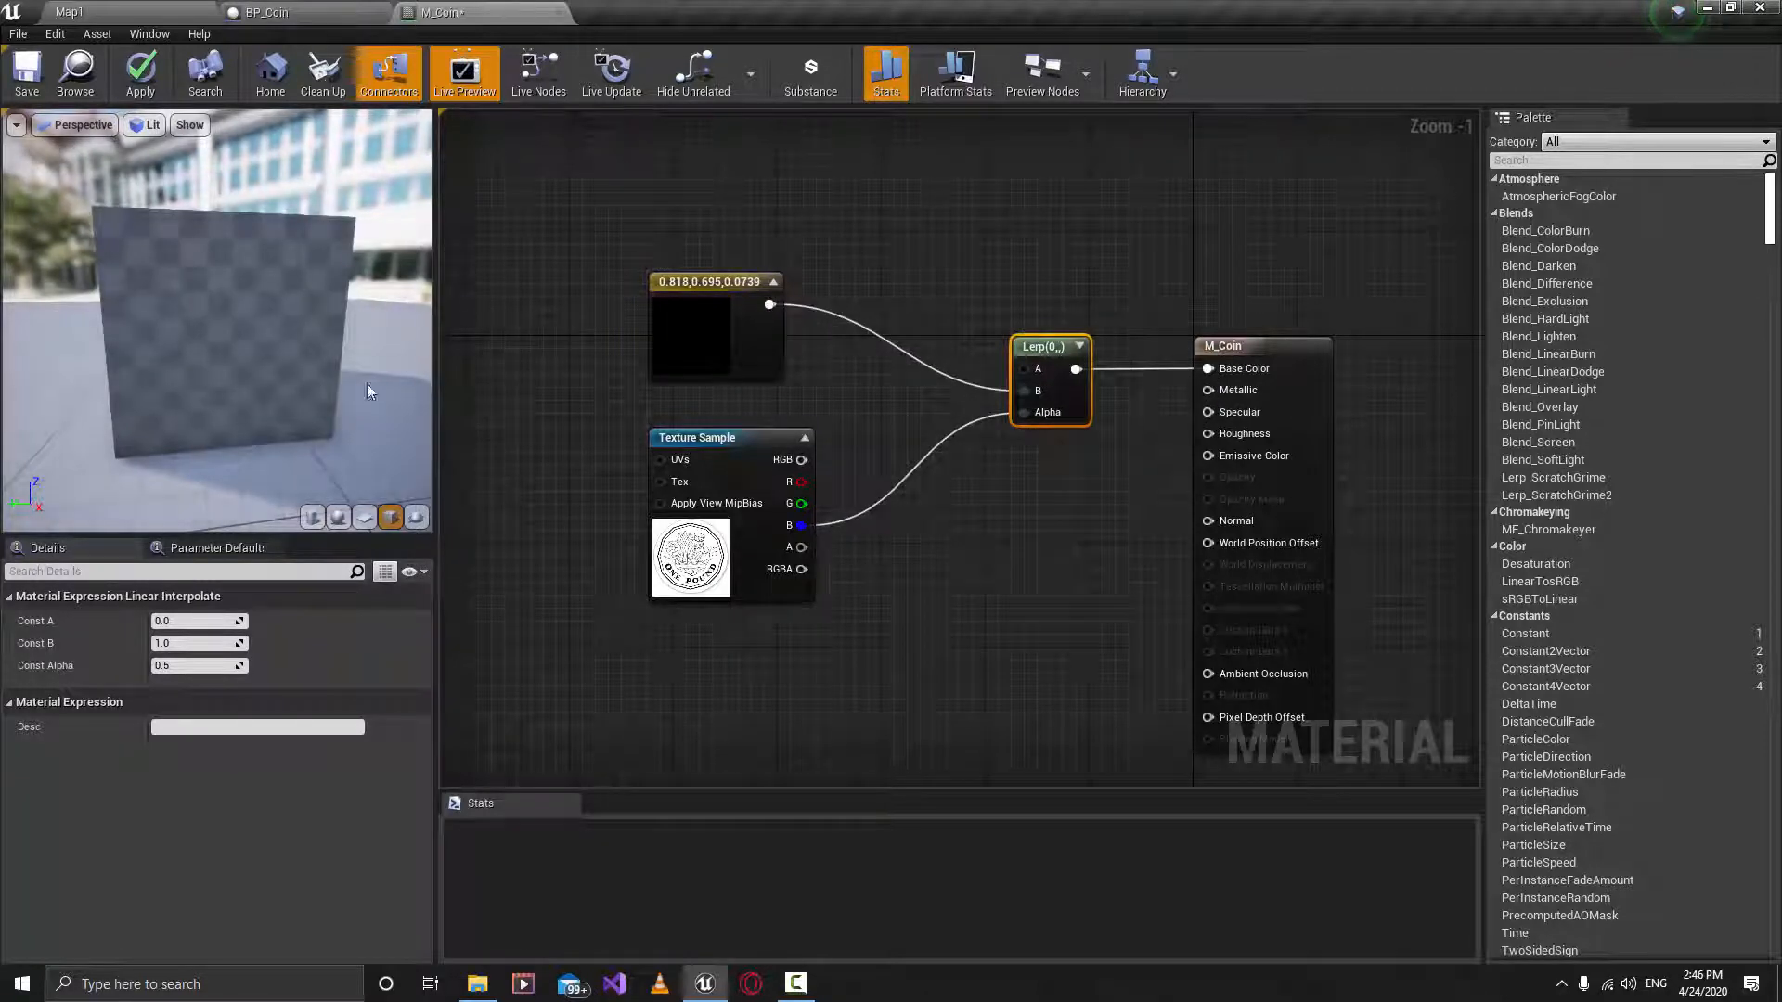
drag(365, 390, 341, 421)
drag(248, 281, 182, 280)
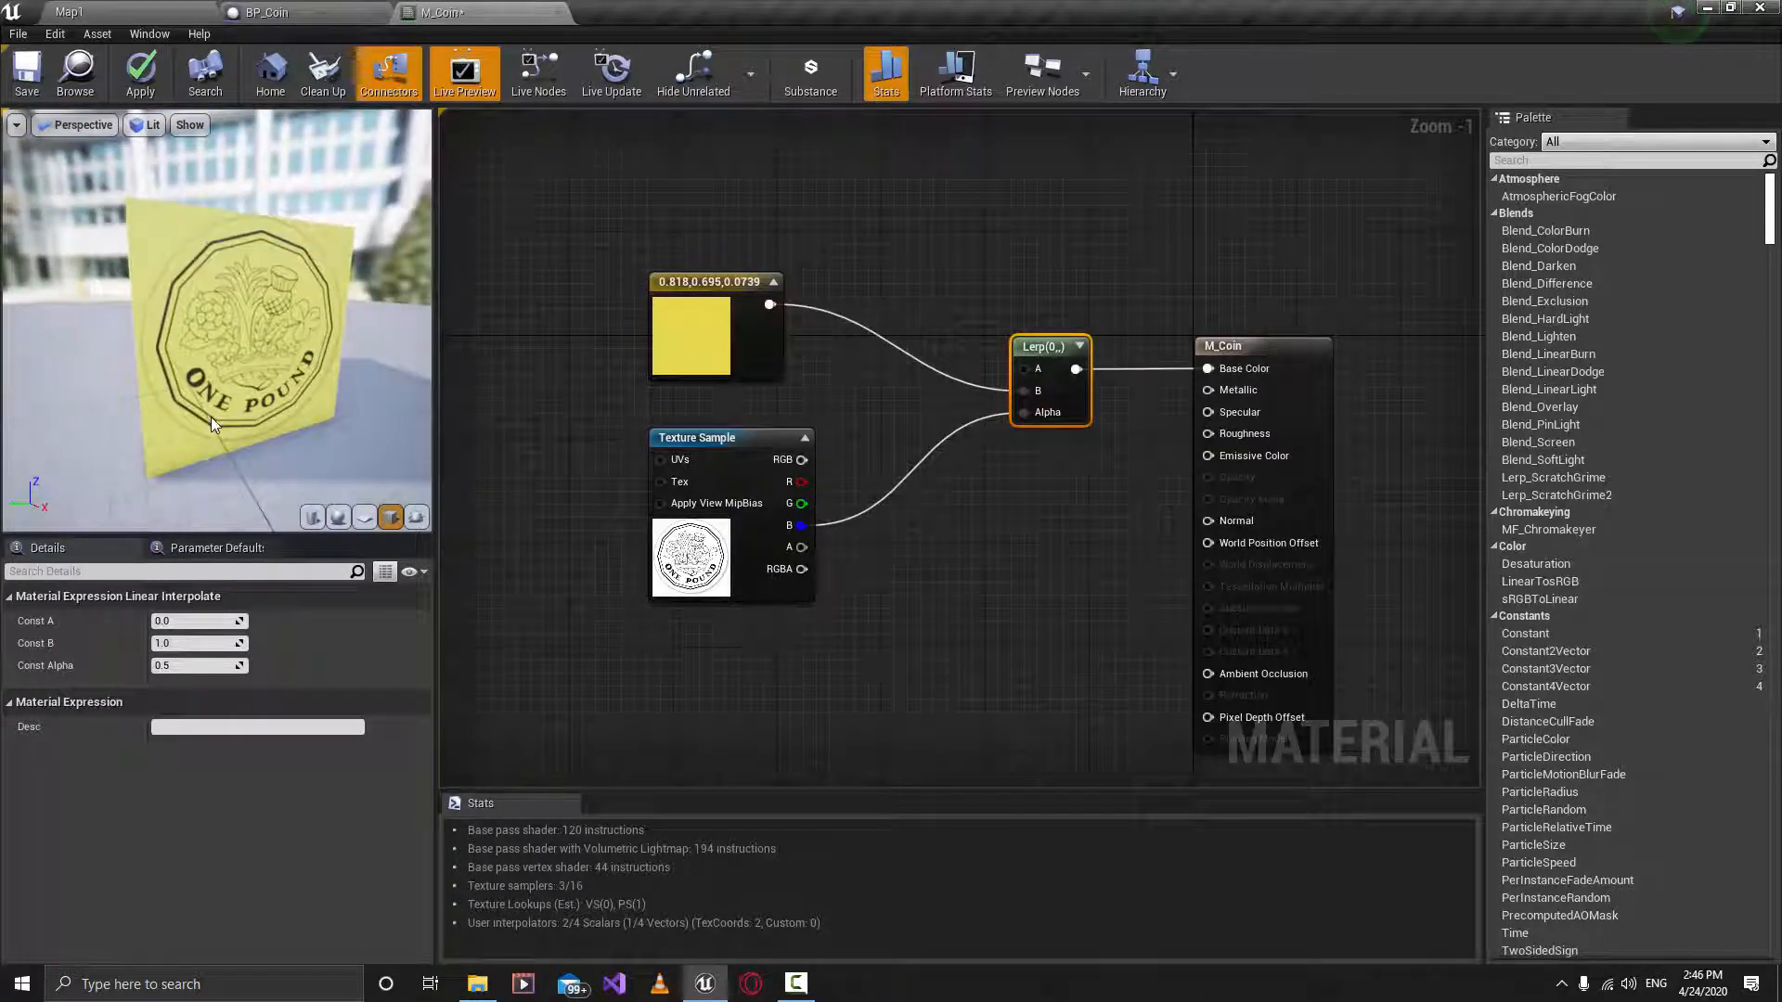
drag(289, 399, 343, 385)
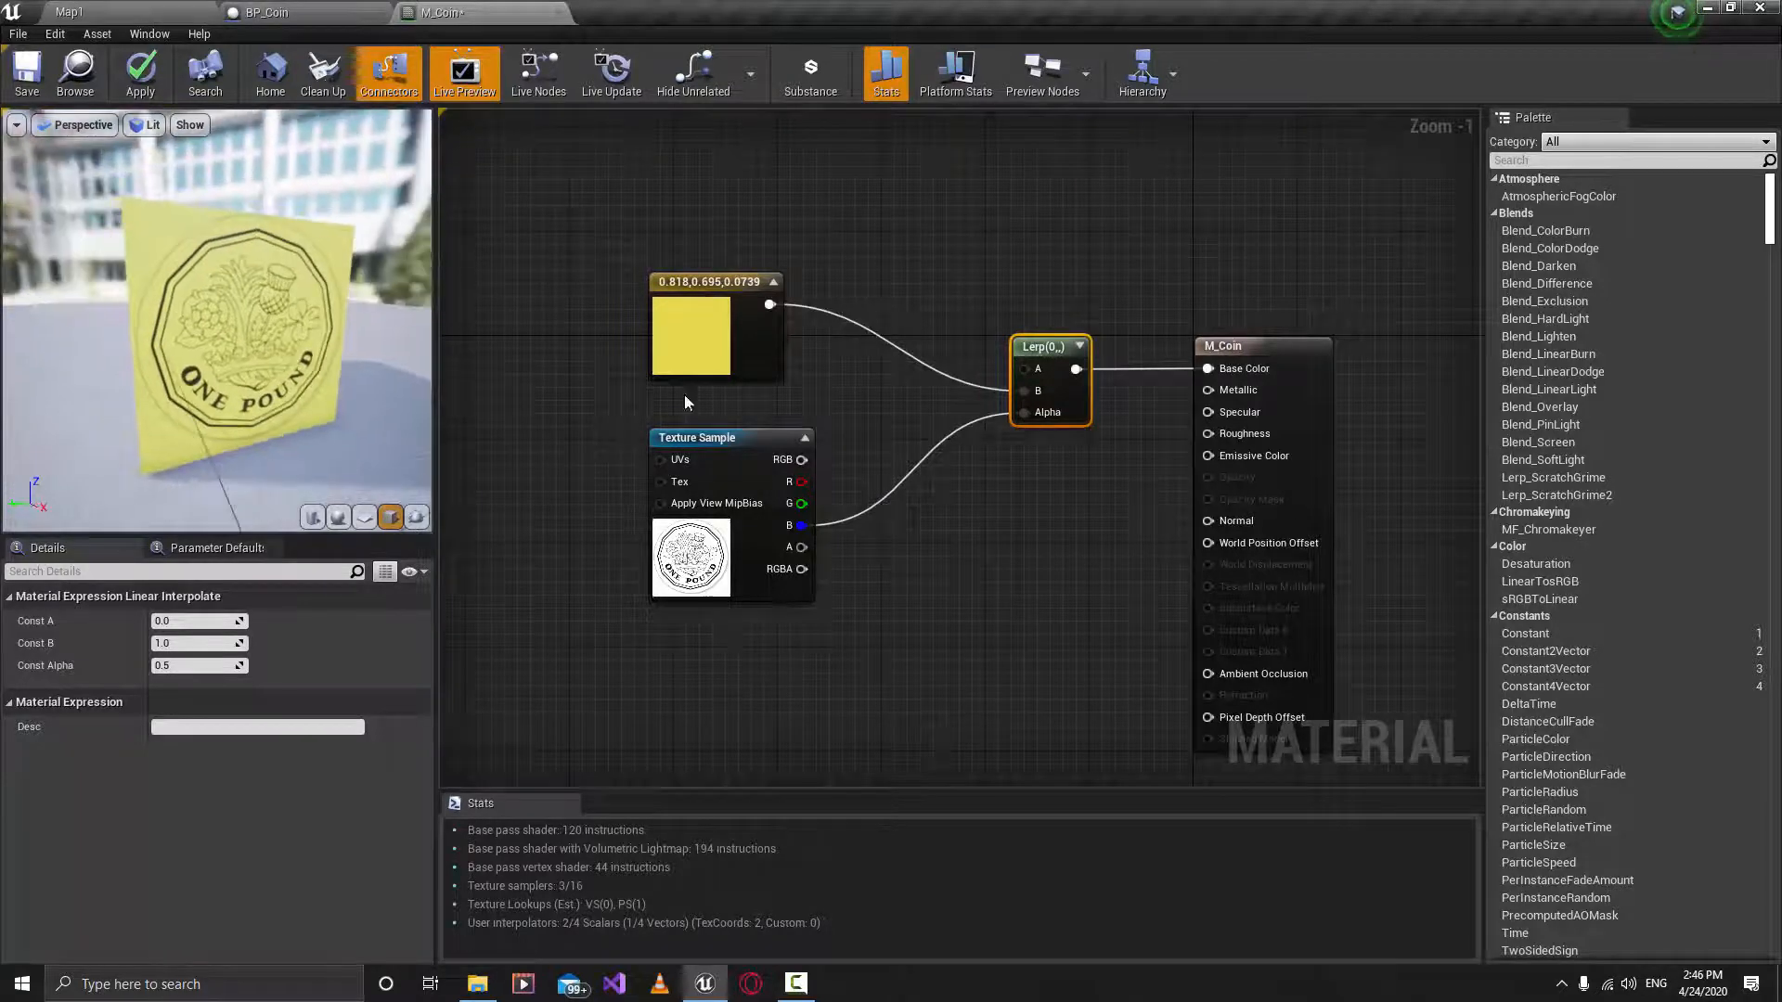
Disconnect the yellow constant from the Lerp node's B input and reposition the constant's node just above the Texture Sample.
alt+click(1024, 391)
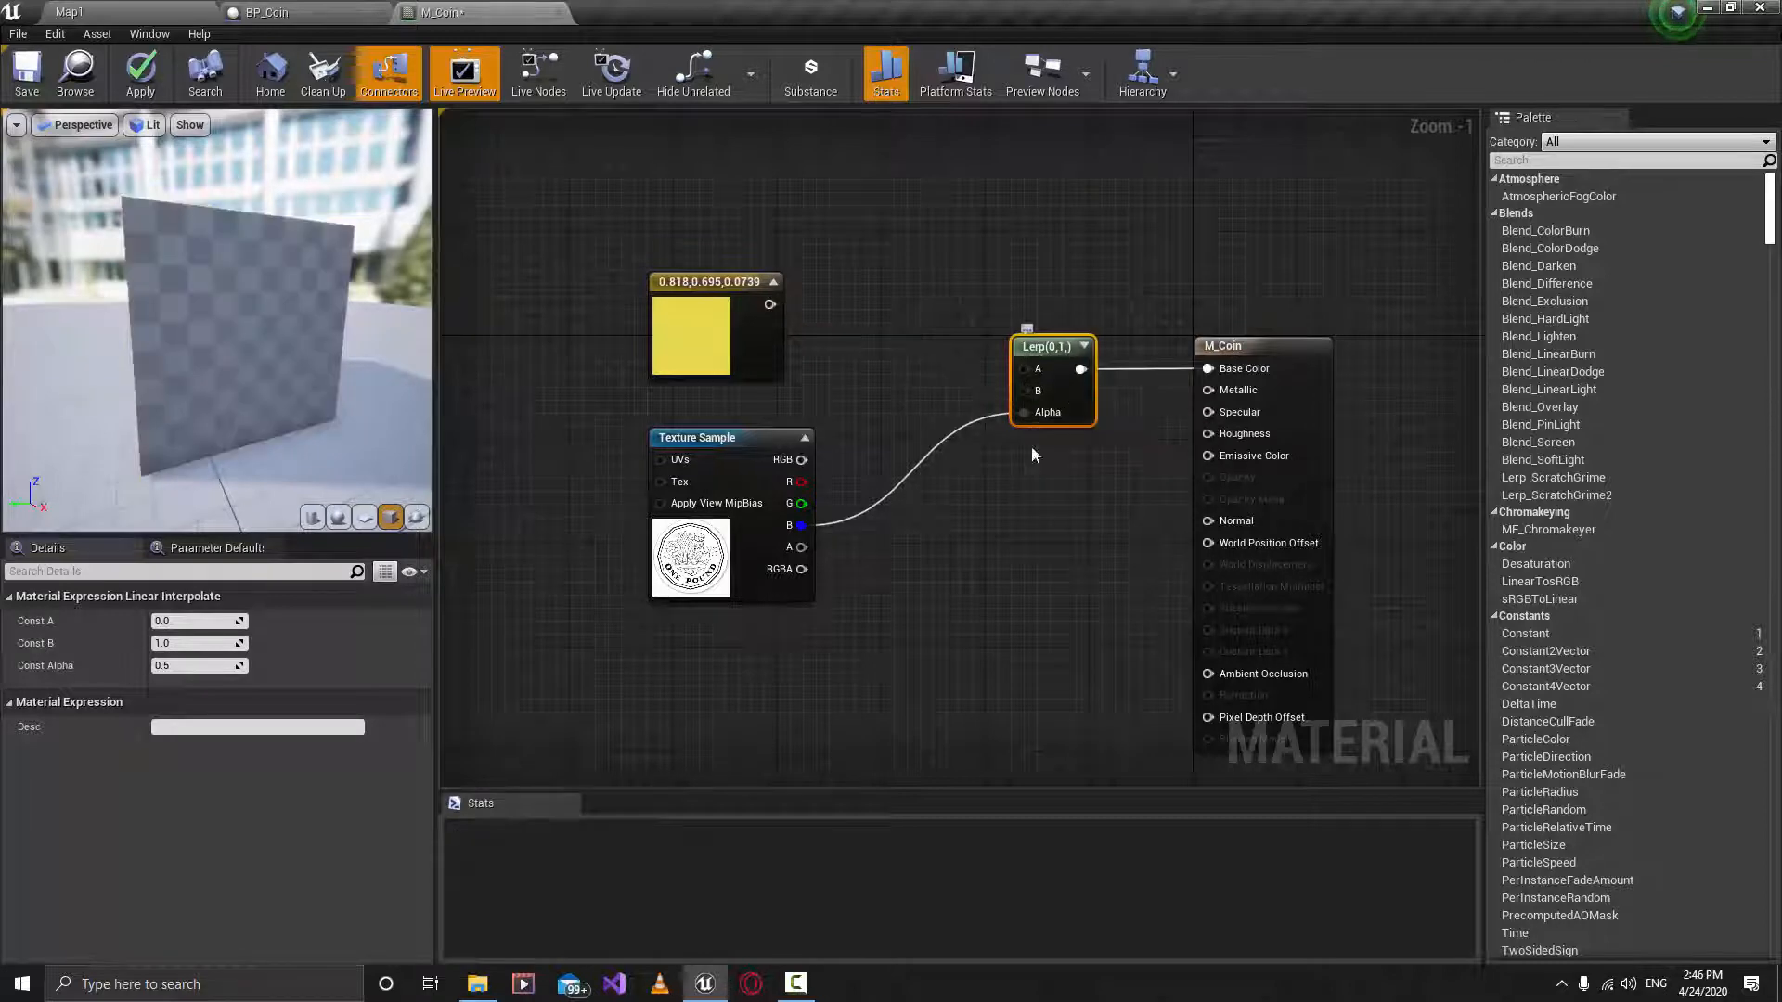
click(1062, 525)
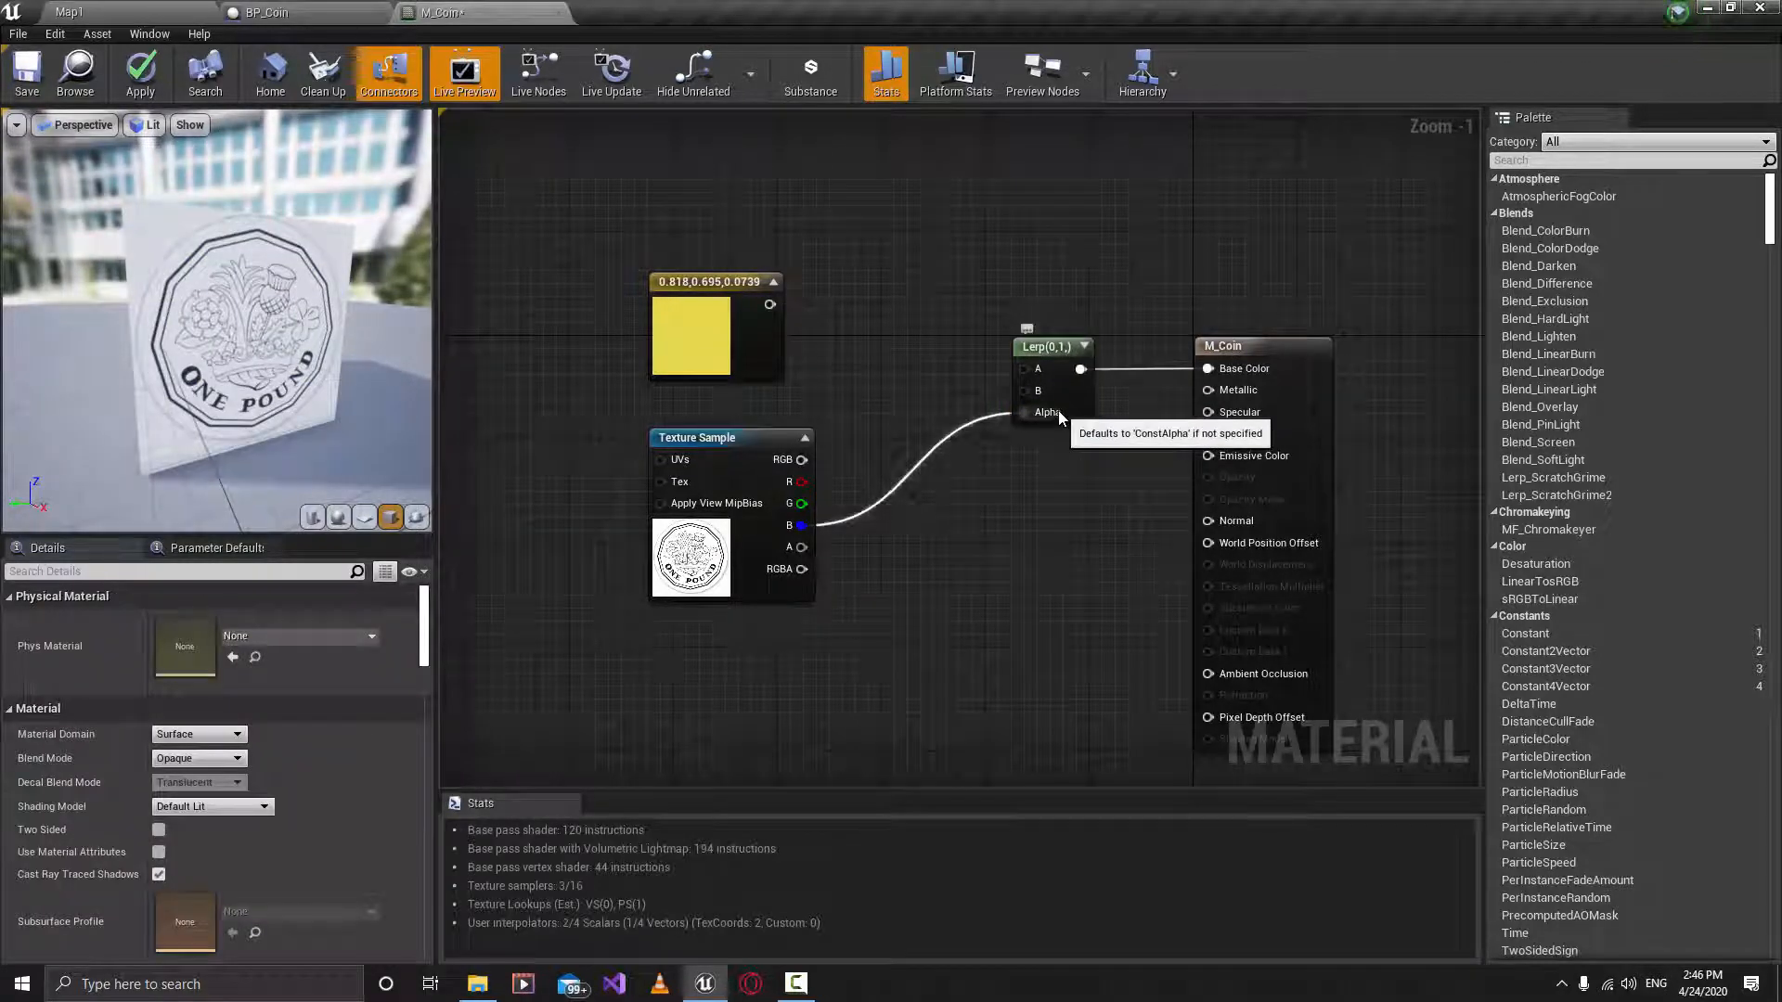
drag(871, 399, 638, 631)
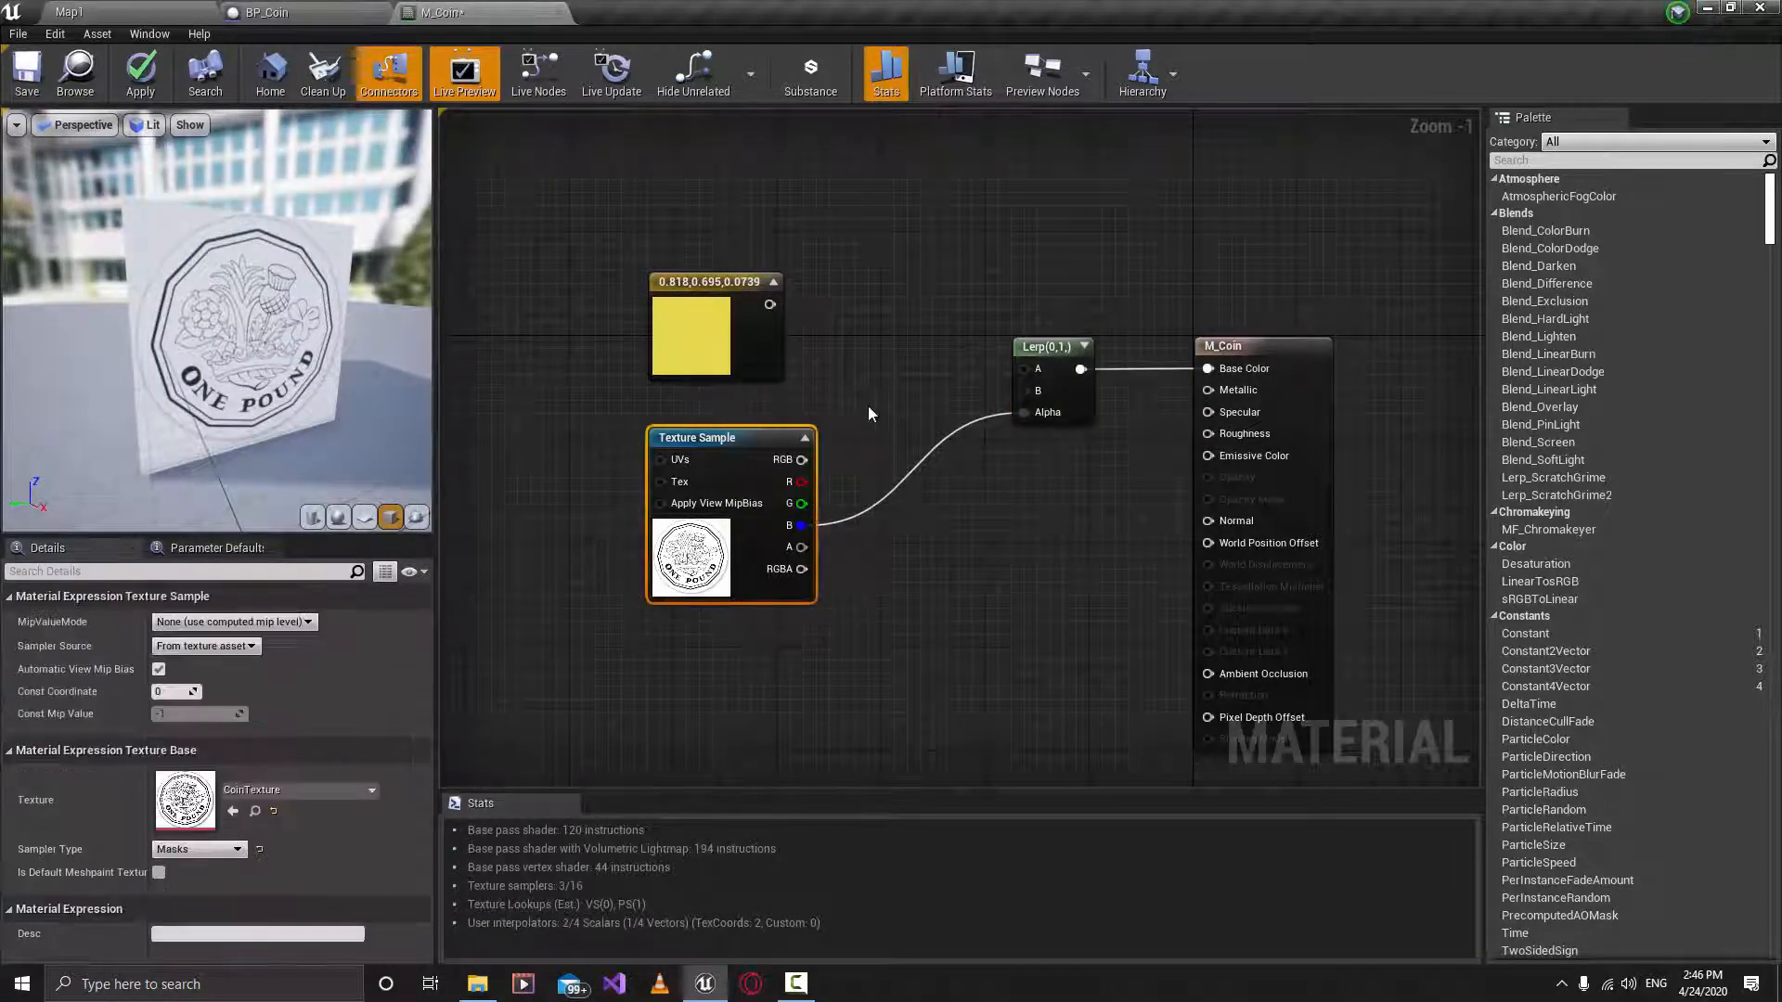
click(1067, 468)
drag(1057, 279, 987, 487)
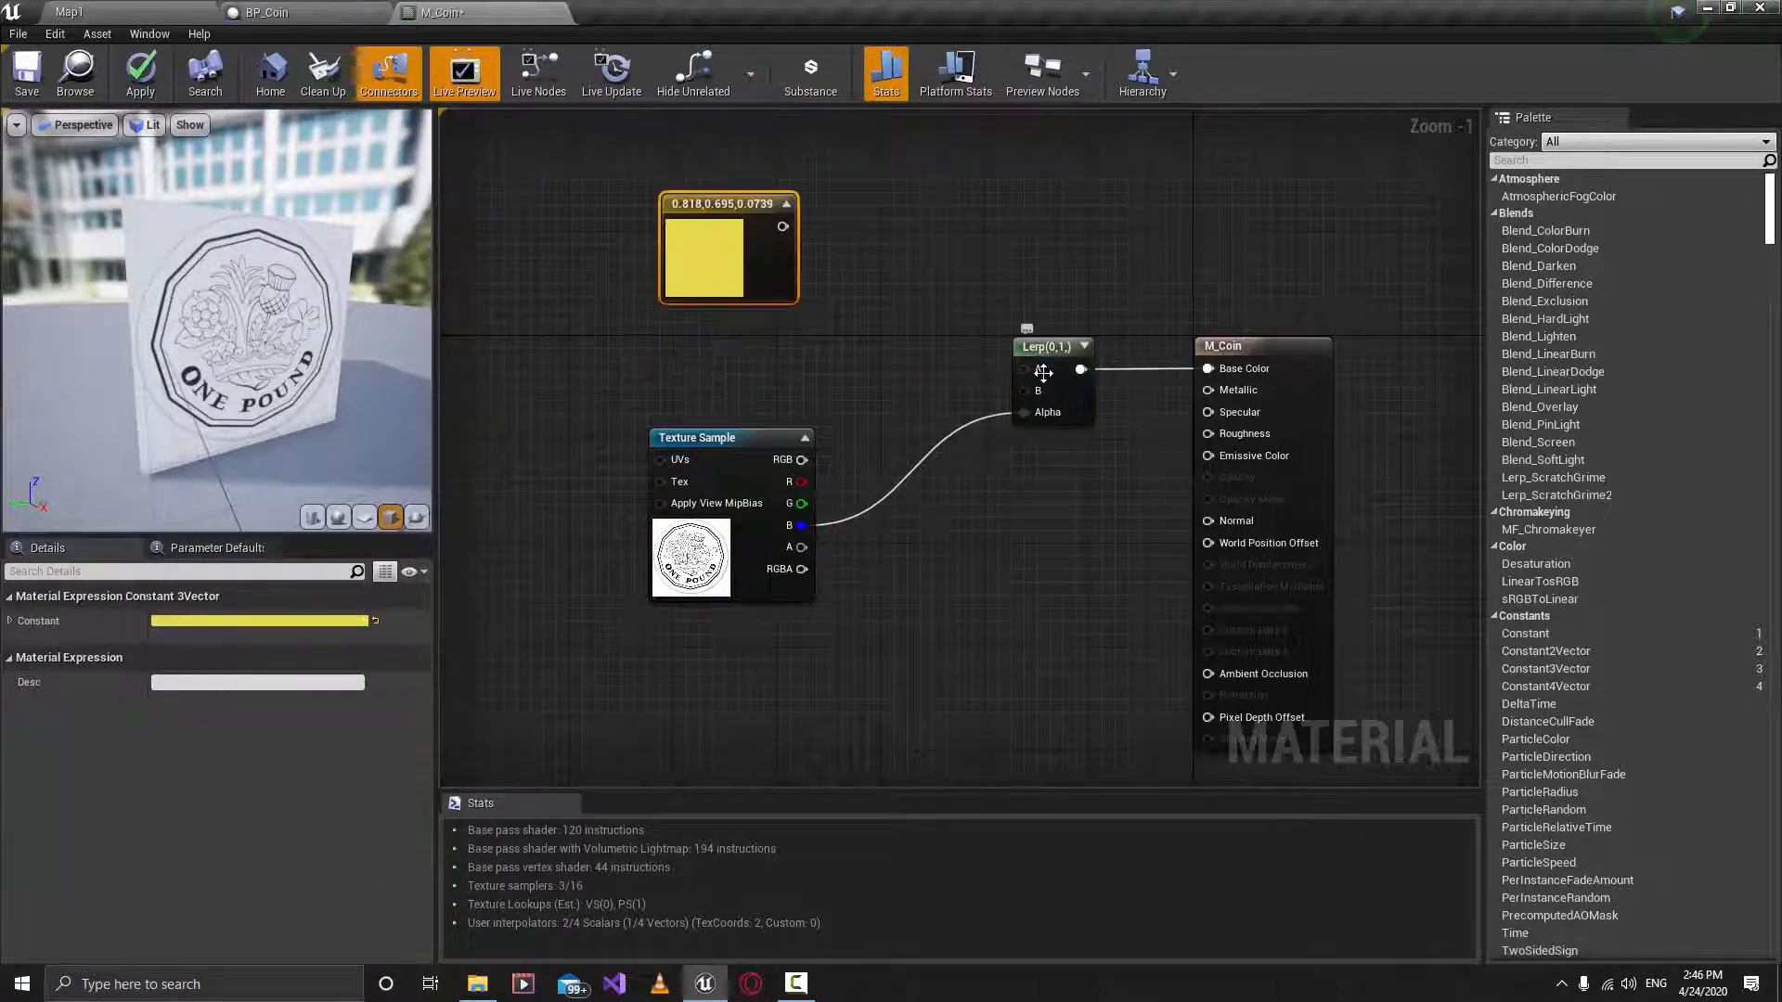
drag(728, 269, 730, 334)
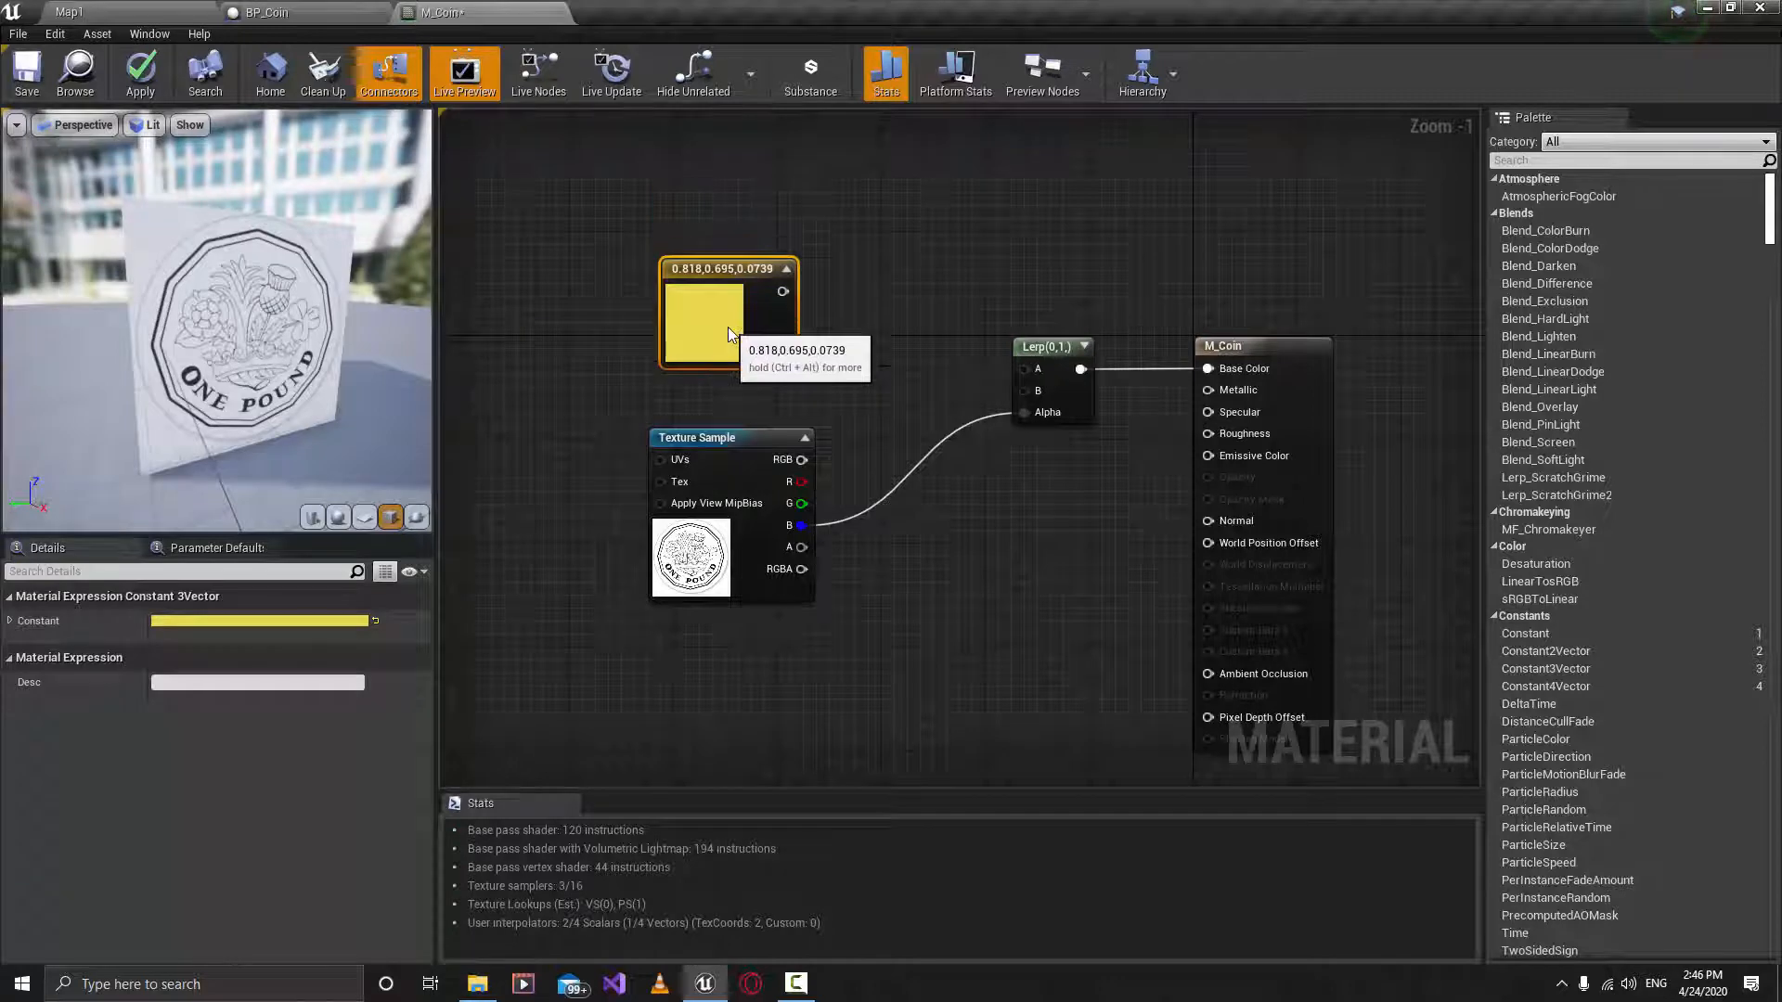
right_drag(884, 365, 880, 414)
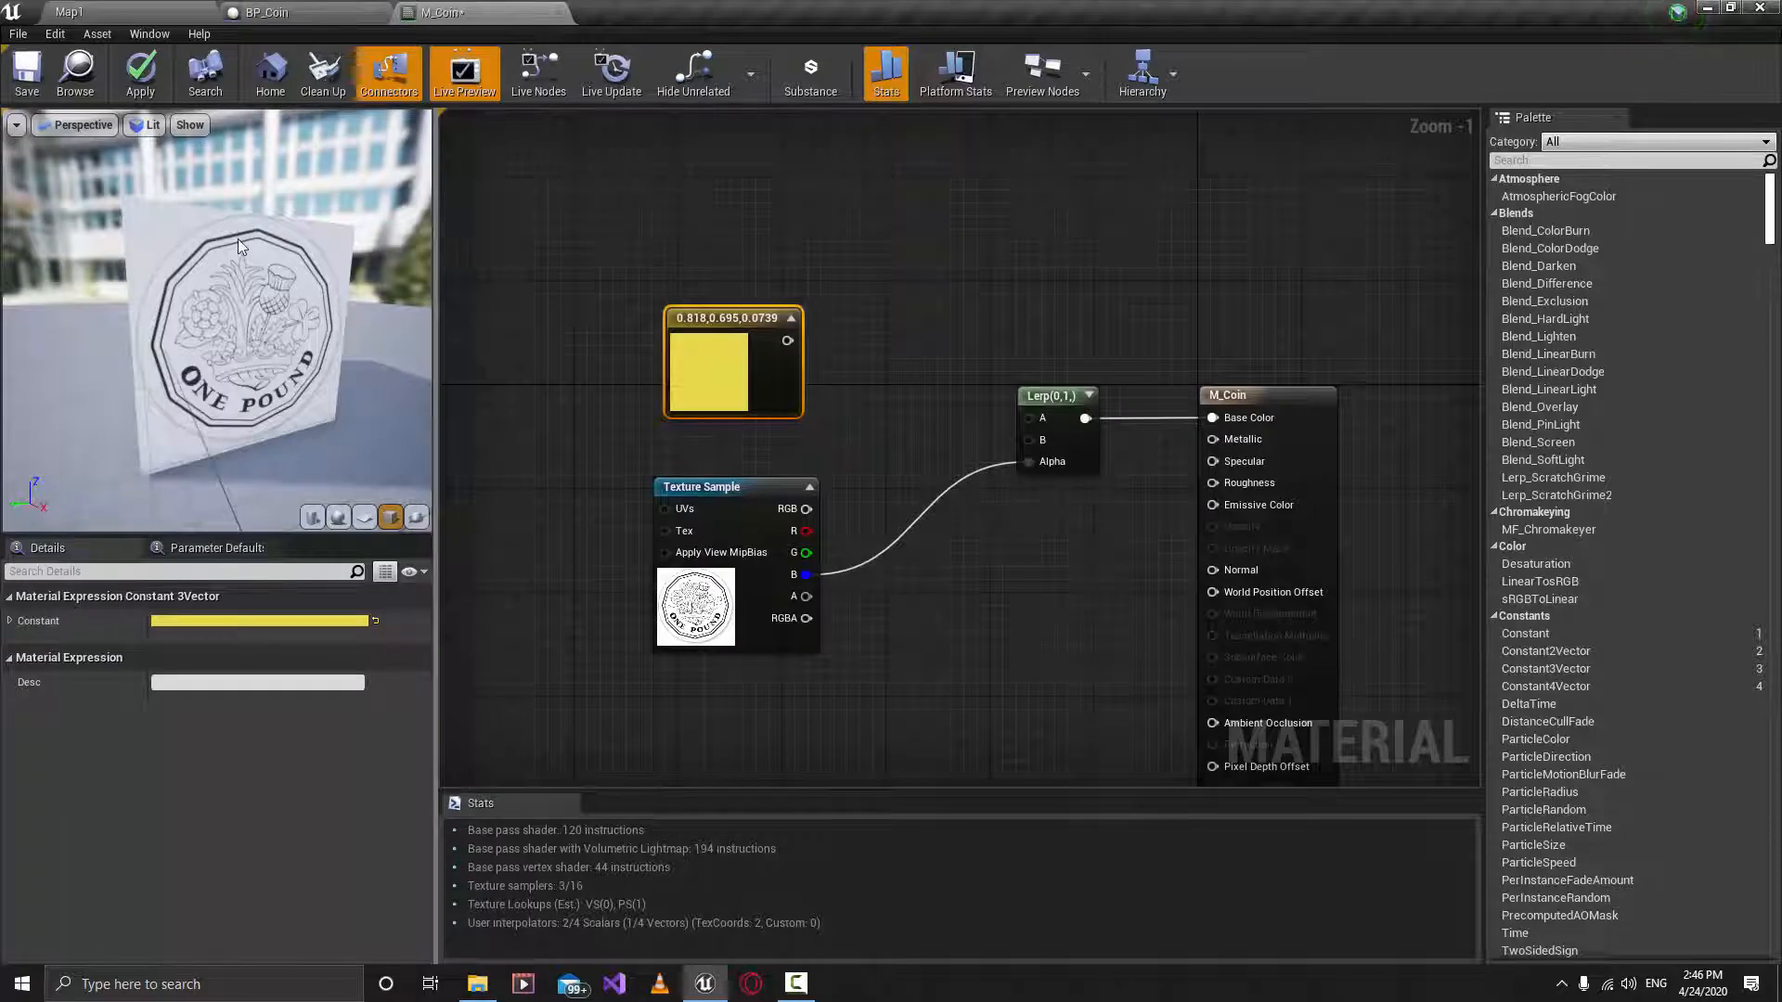
Add a second Constant3Vector, set it to a red of 0.995, 0.0518, 0.0617 and place it above the yellow constant.
click(783, 231)
double_click(816, 271)
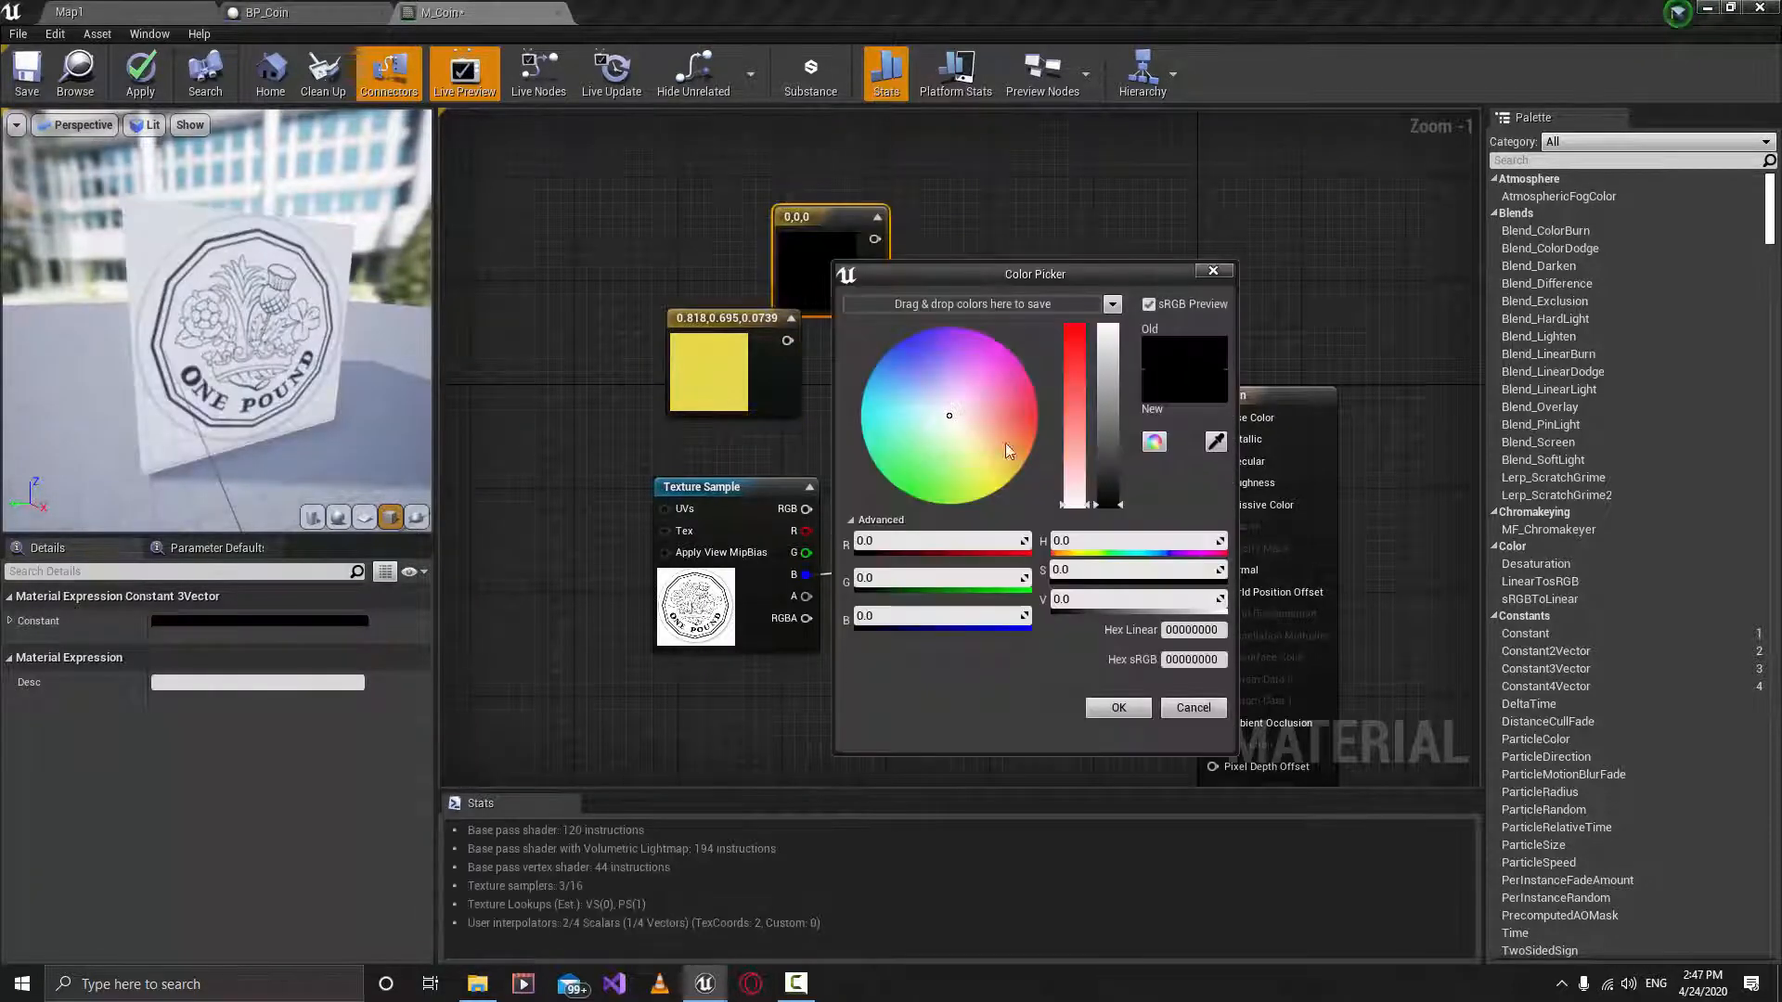
click(1034, 415)
drag(1118, 383, 1109, 328)
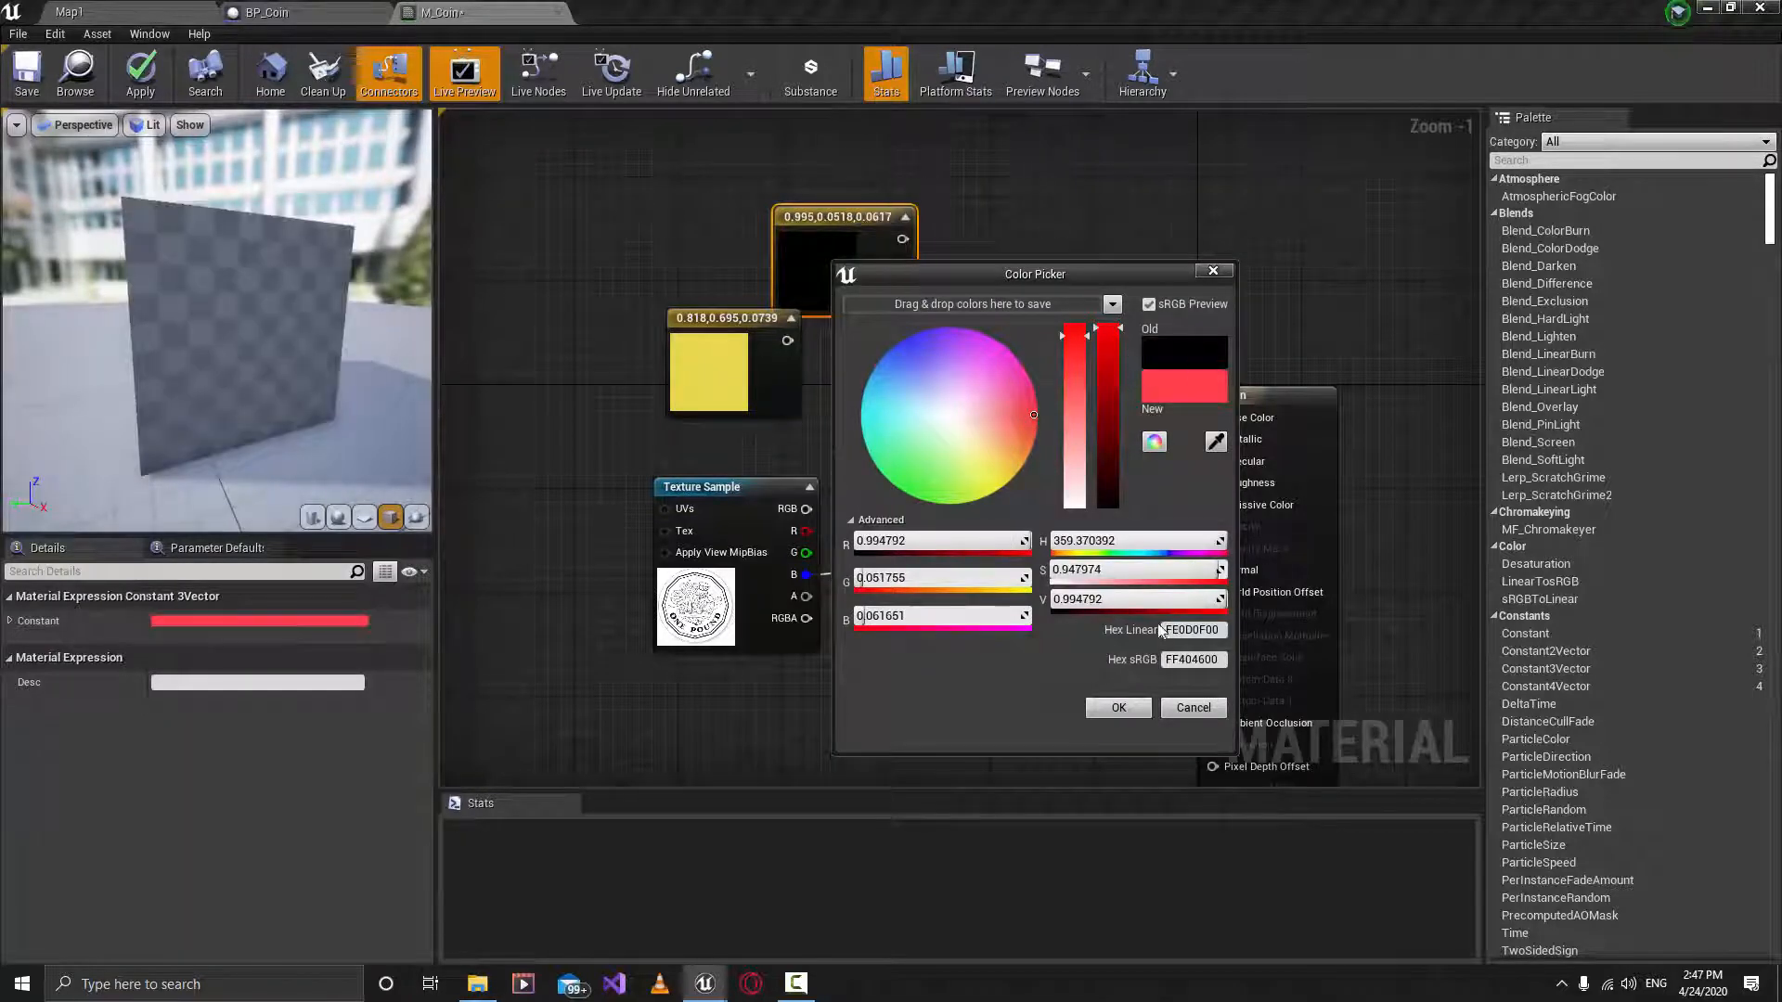
click(1119, 707)
drag(841, 233, 787, 180)
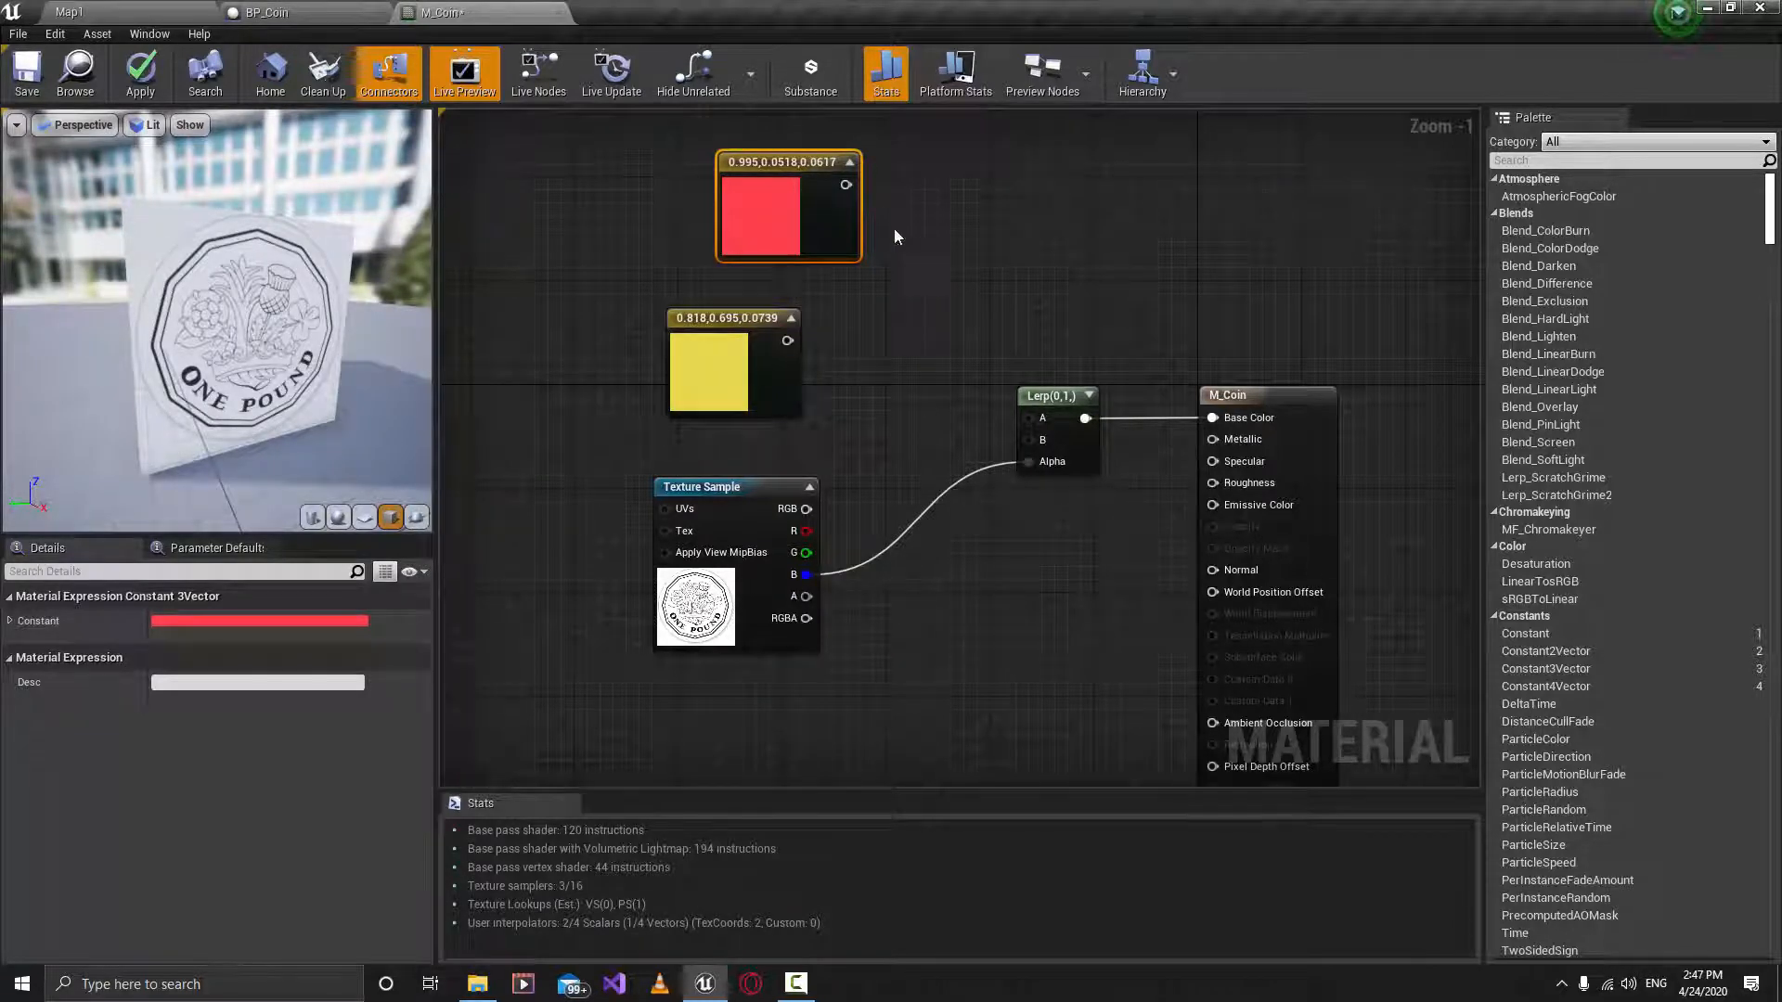
Try the red constant in the Lerp node's A input and the yellow constant in B, and remove both connections.
drag(843, 184, 1032, 414)
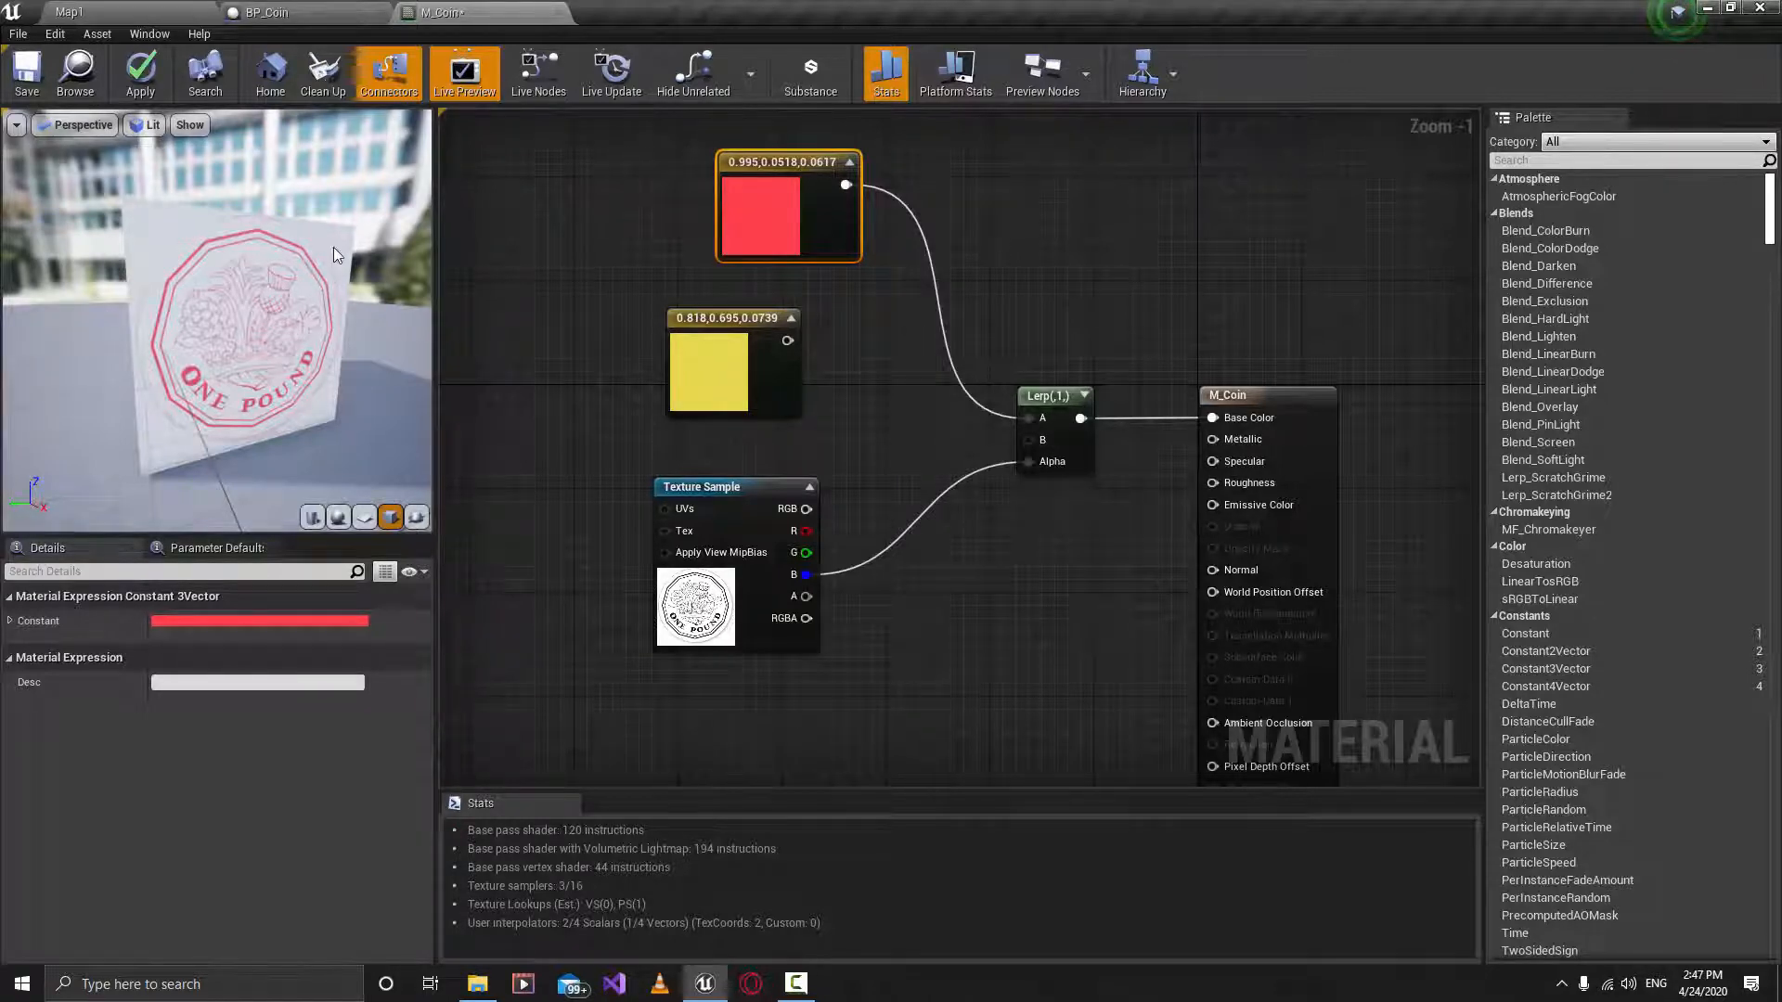
drag(787, 341, 1034, 442)
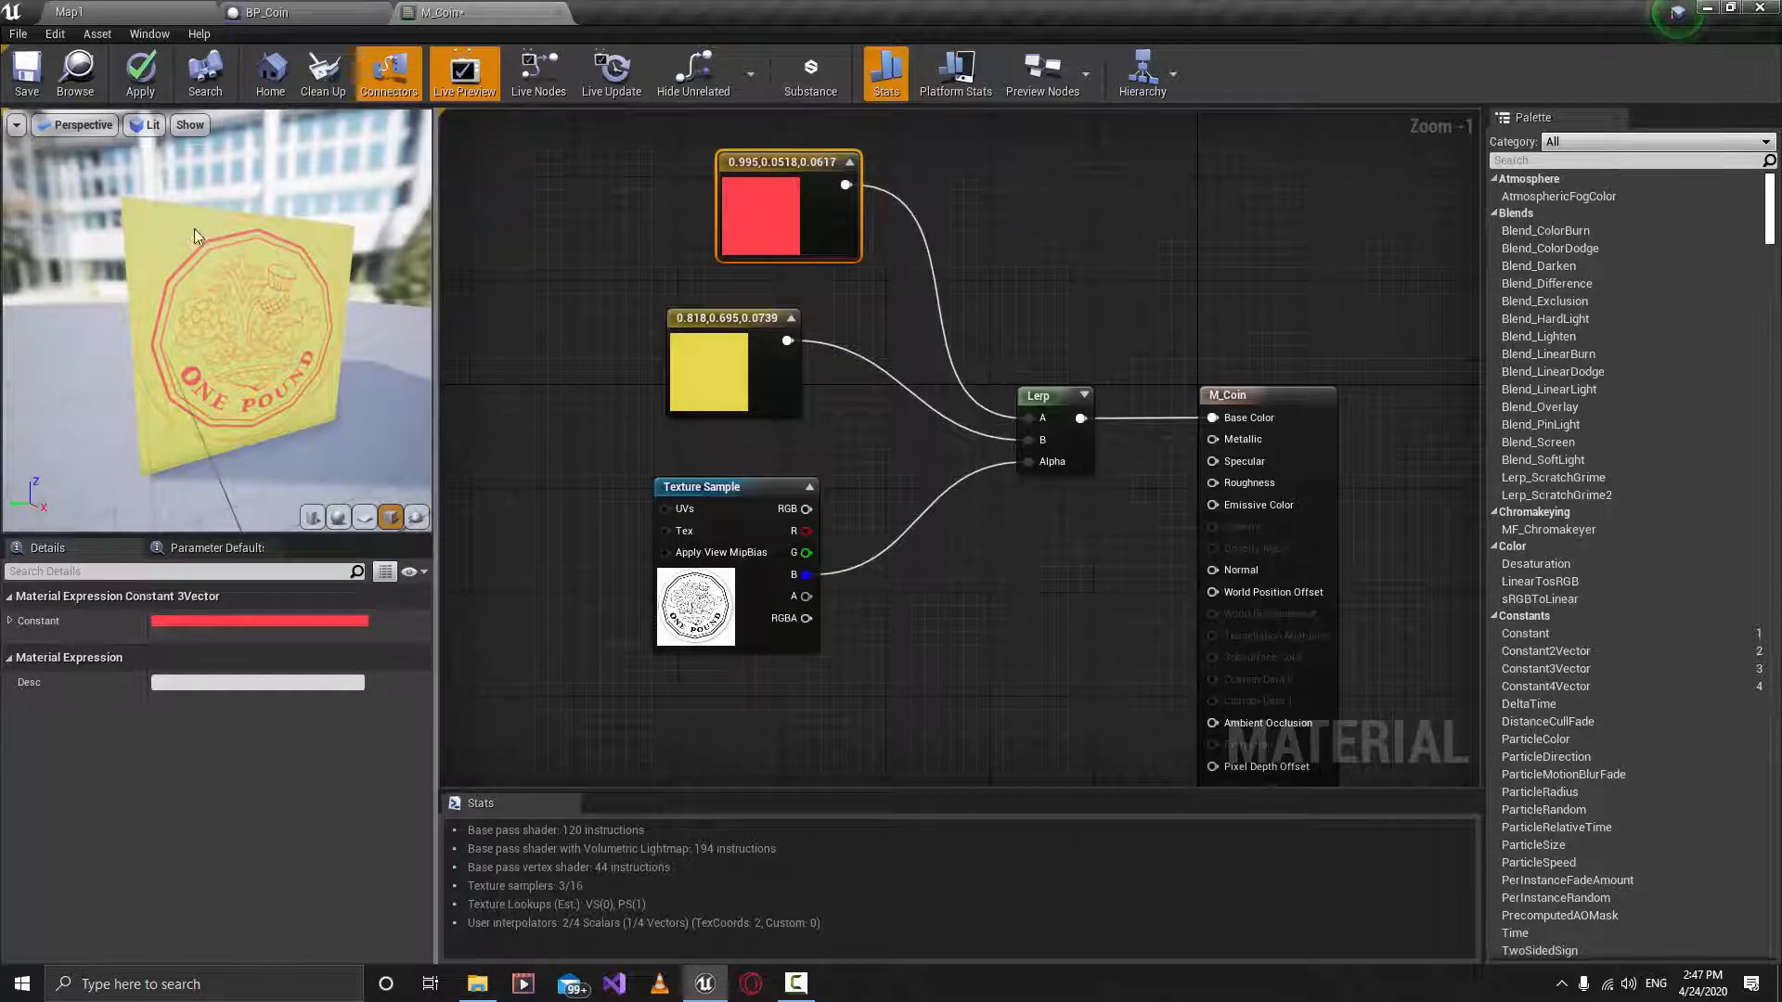
alt+click(1028, 440)
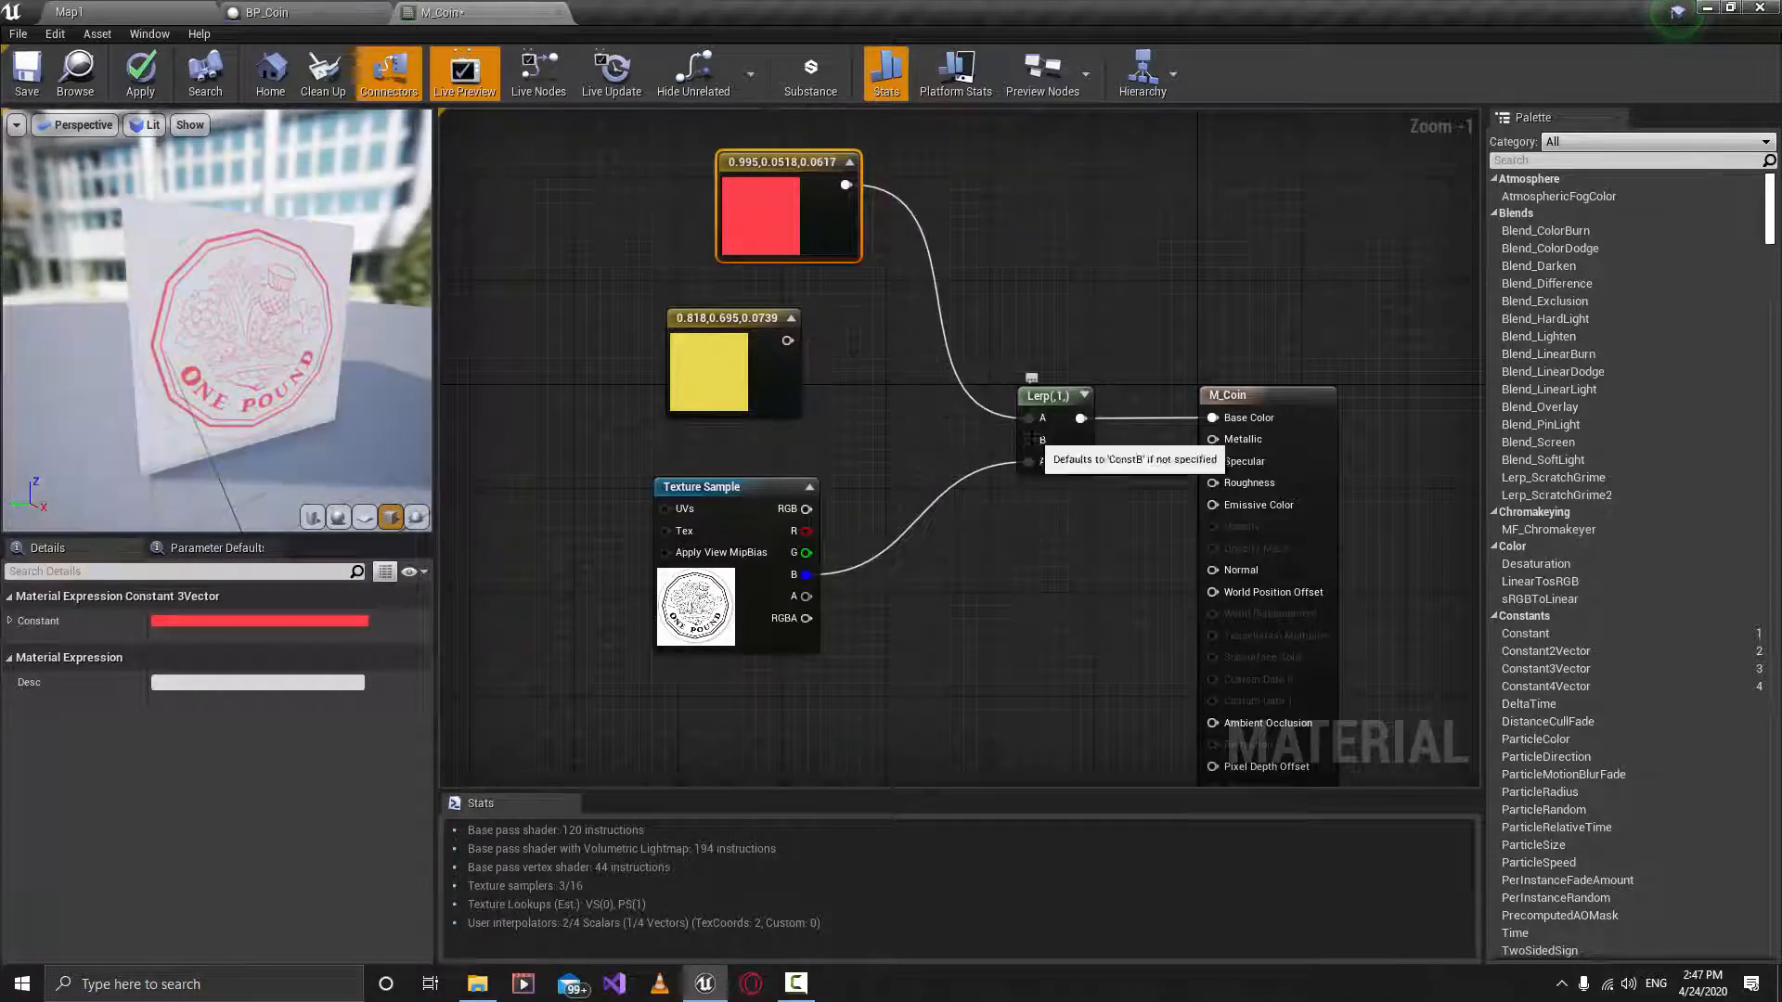
alt+click(1029, 418)
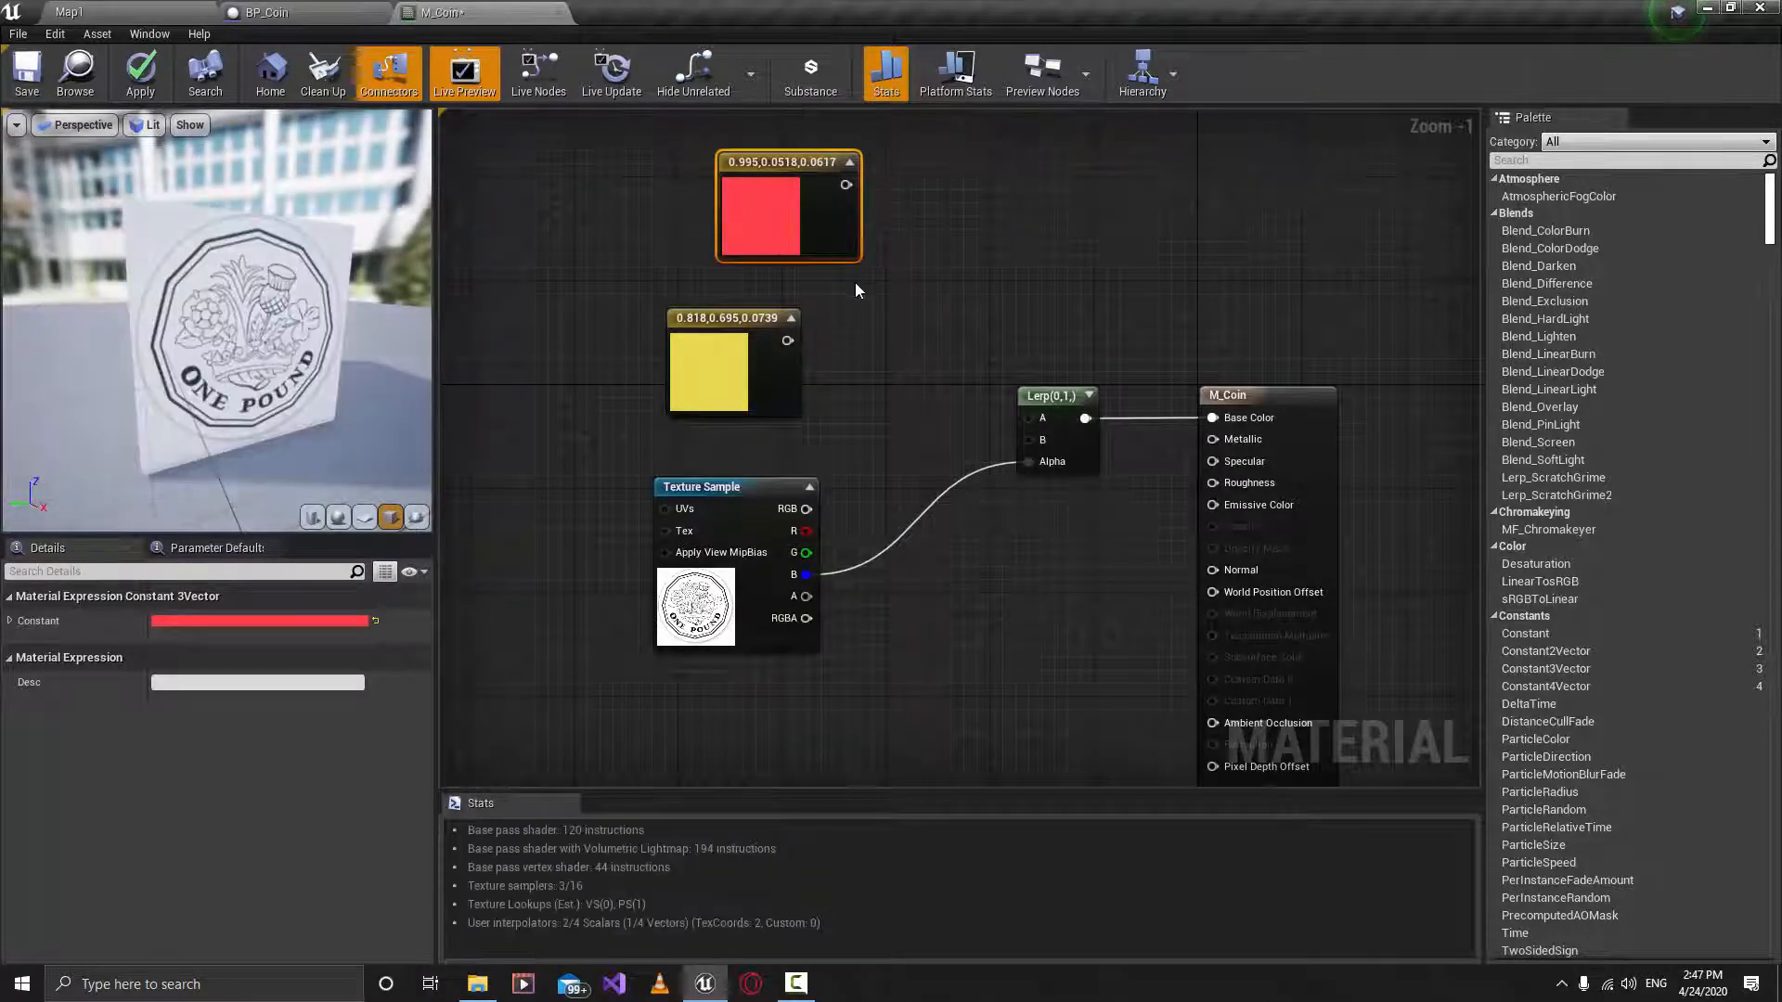
Delete the red constant, connect the yellow constant to the Lerp node's B input and inspect the material preview.
key(Delete)
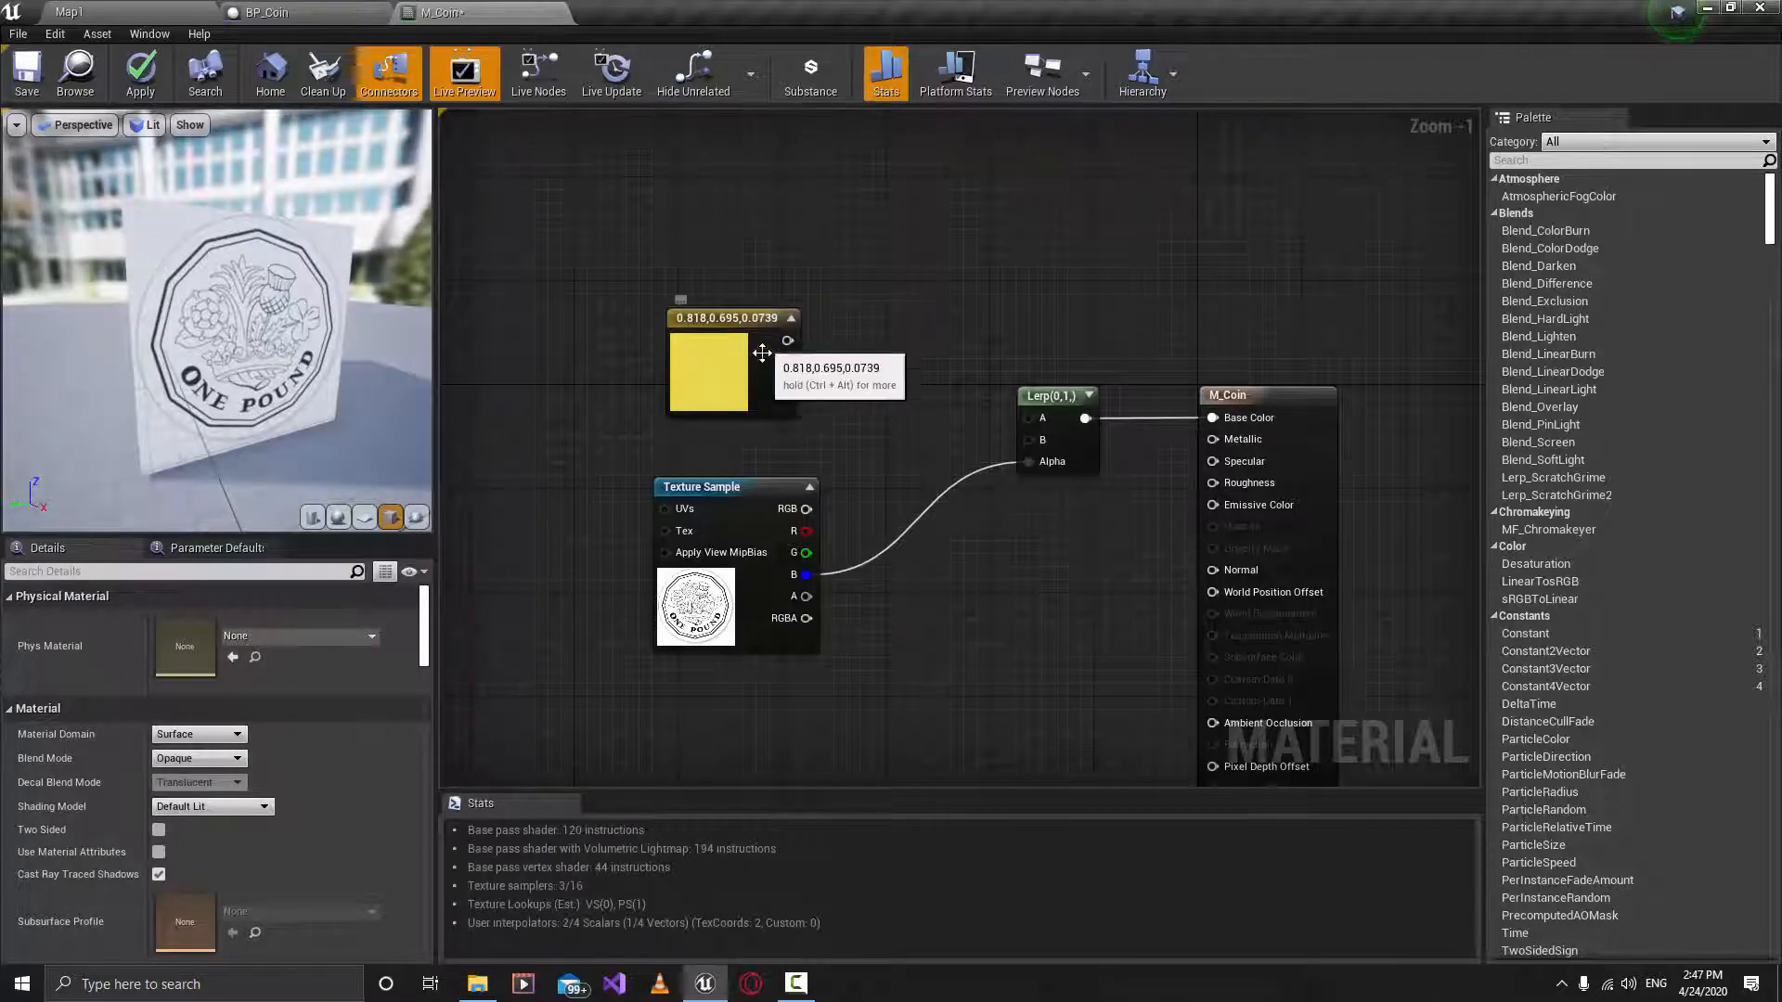
drag(768, 360, 1030, 440)
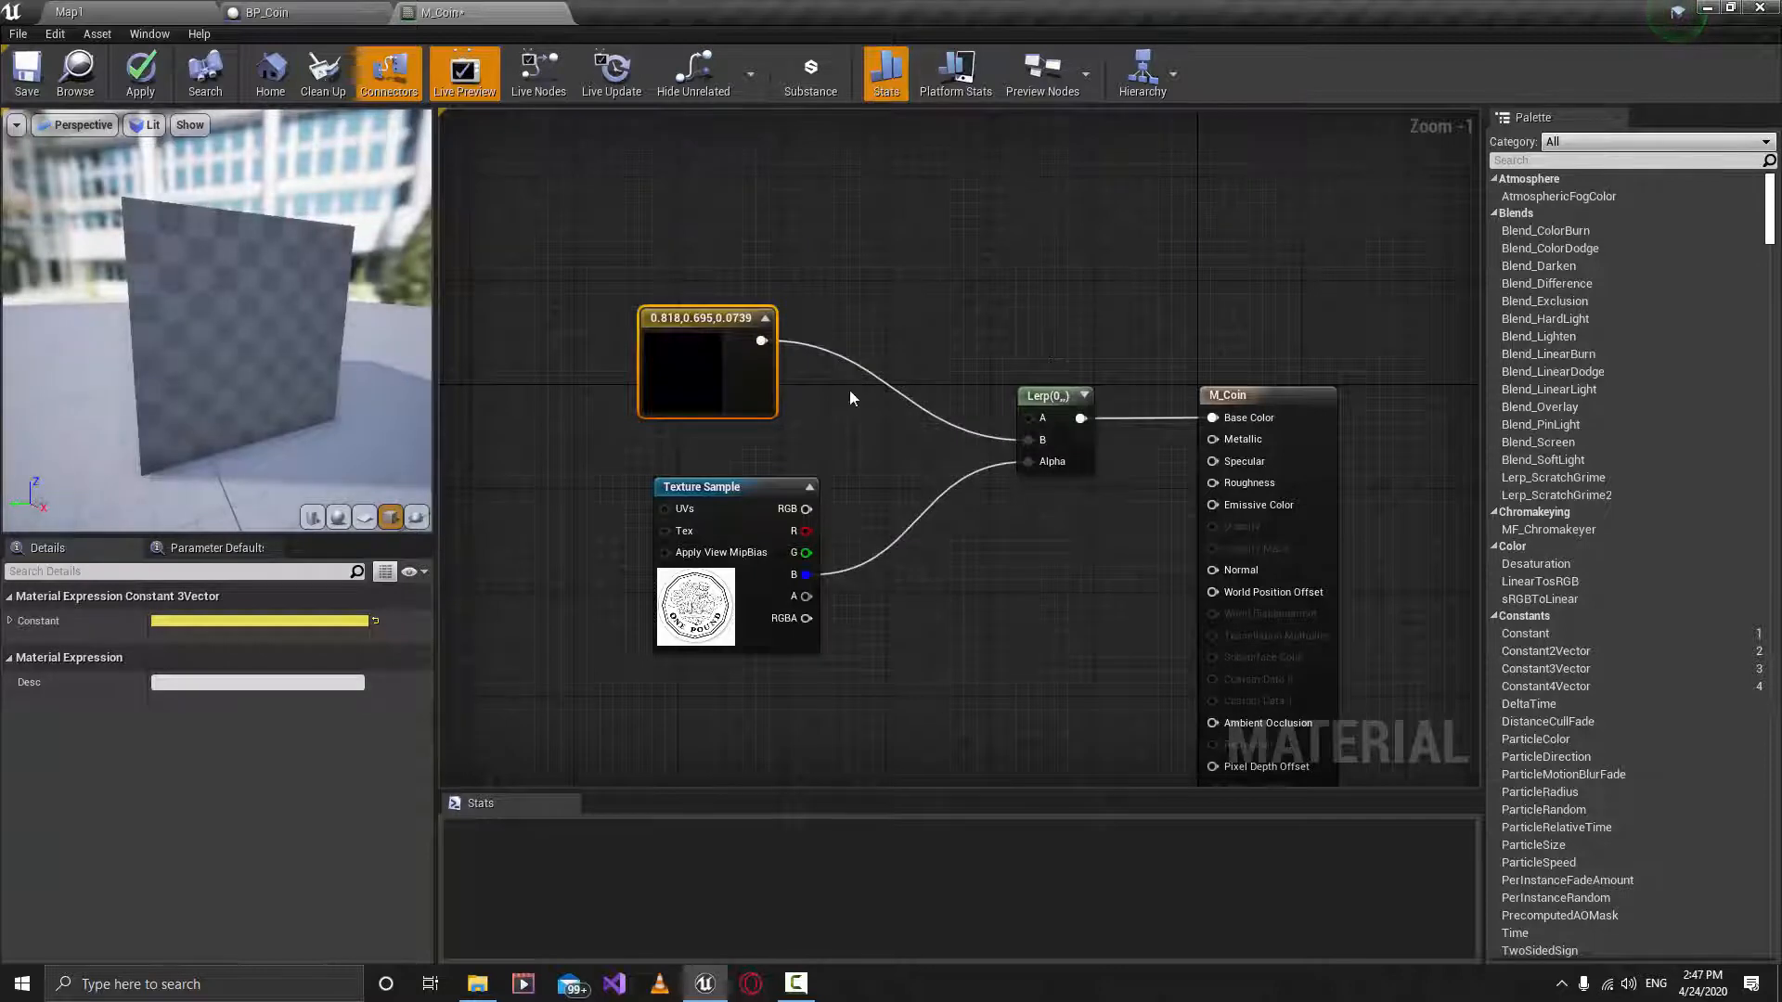
drag(705, 488, 688, 475)
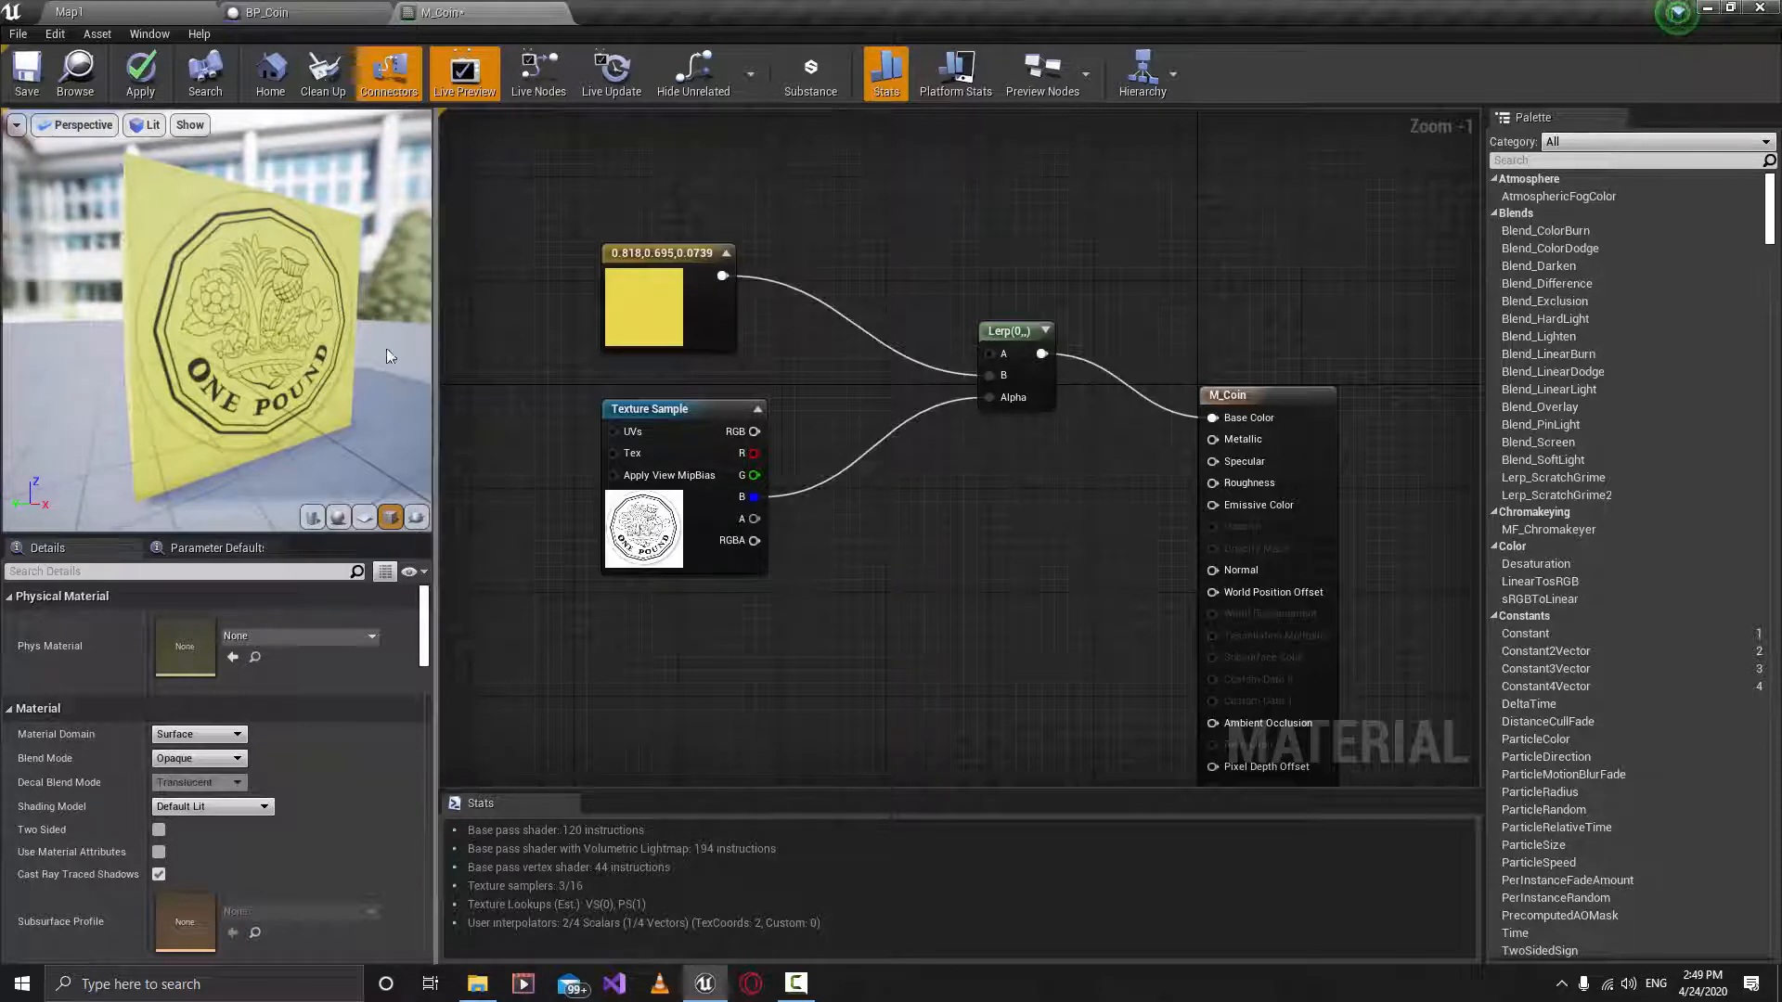
drag(386, 348, 222, 308)
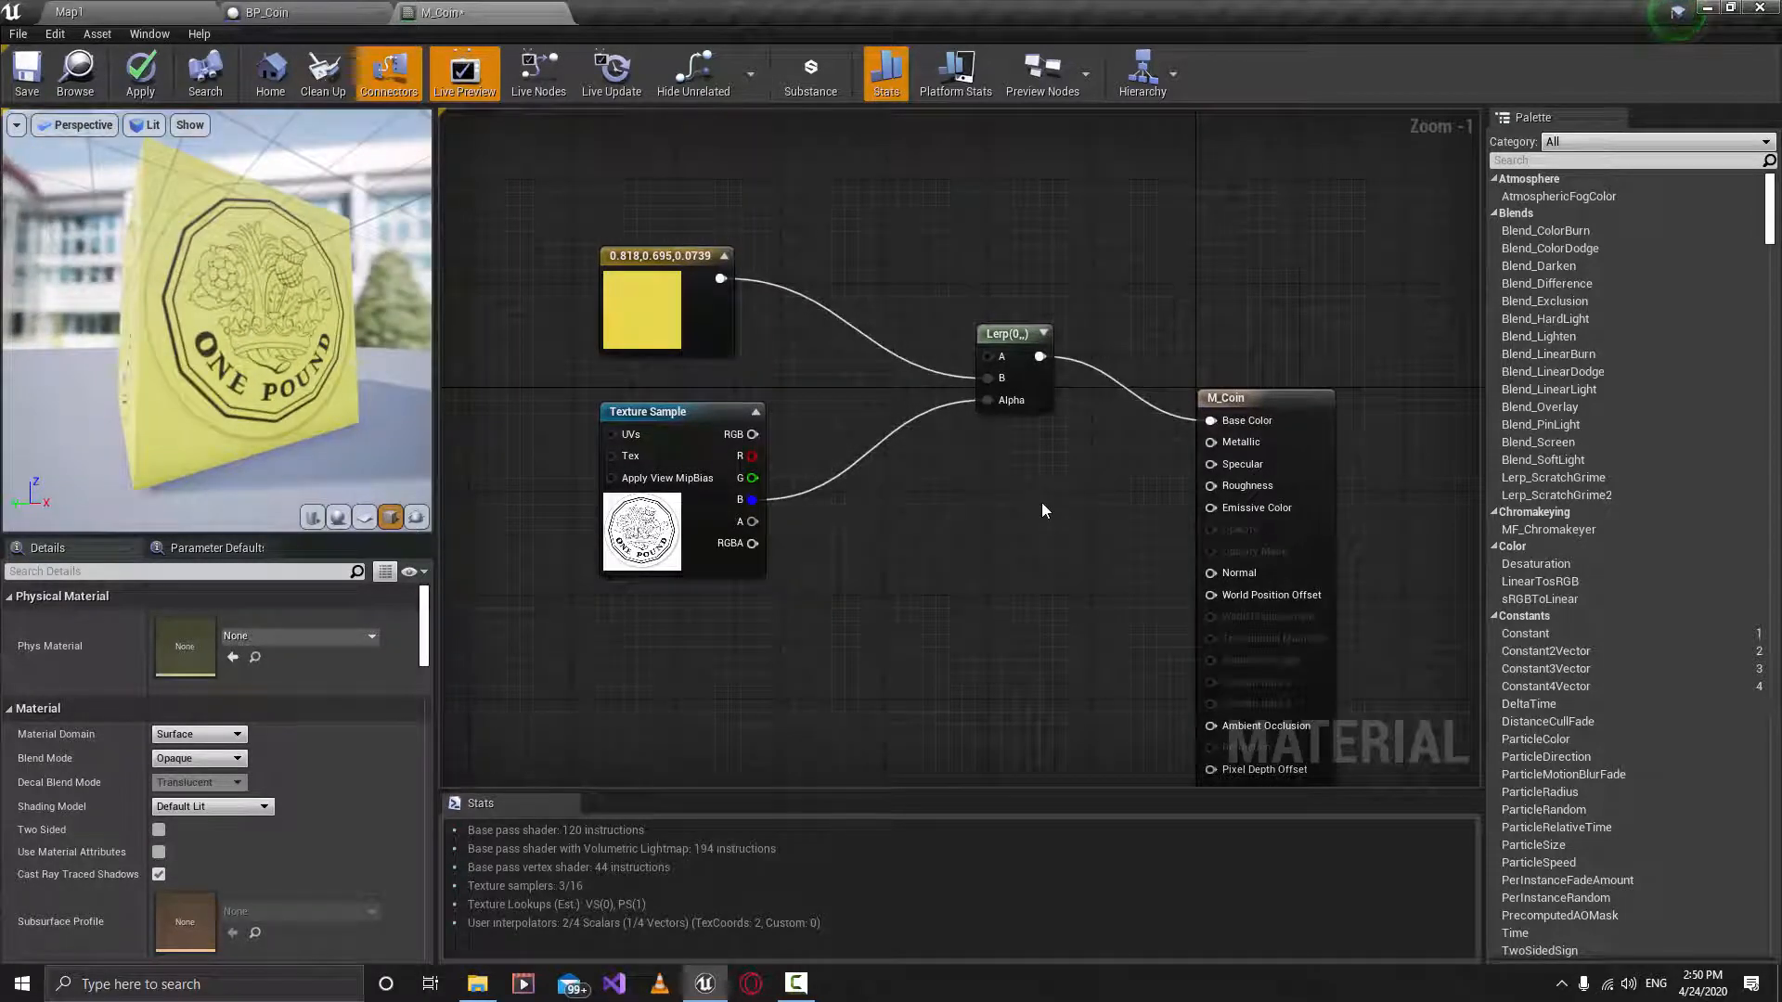
Try a constant of 0 as M_Coin's Roughness, inspect the preview and delete the constant.
click(1040, 497)
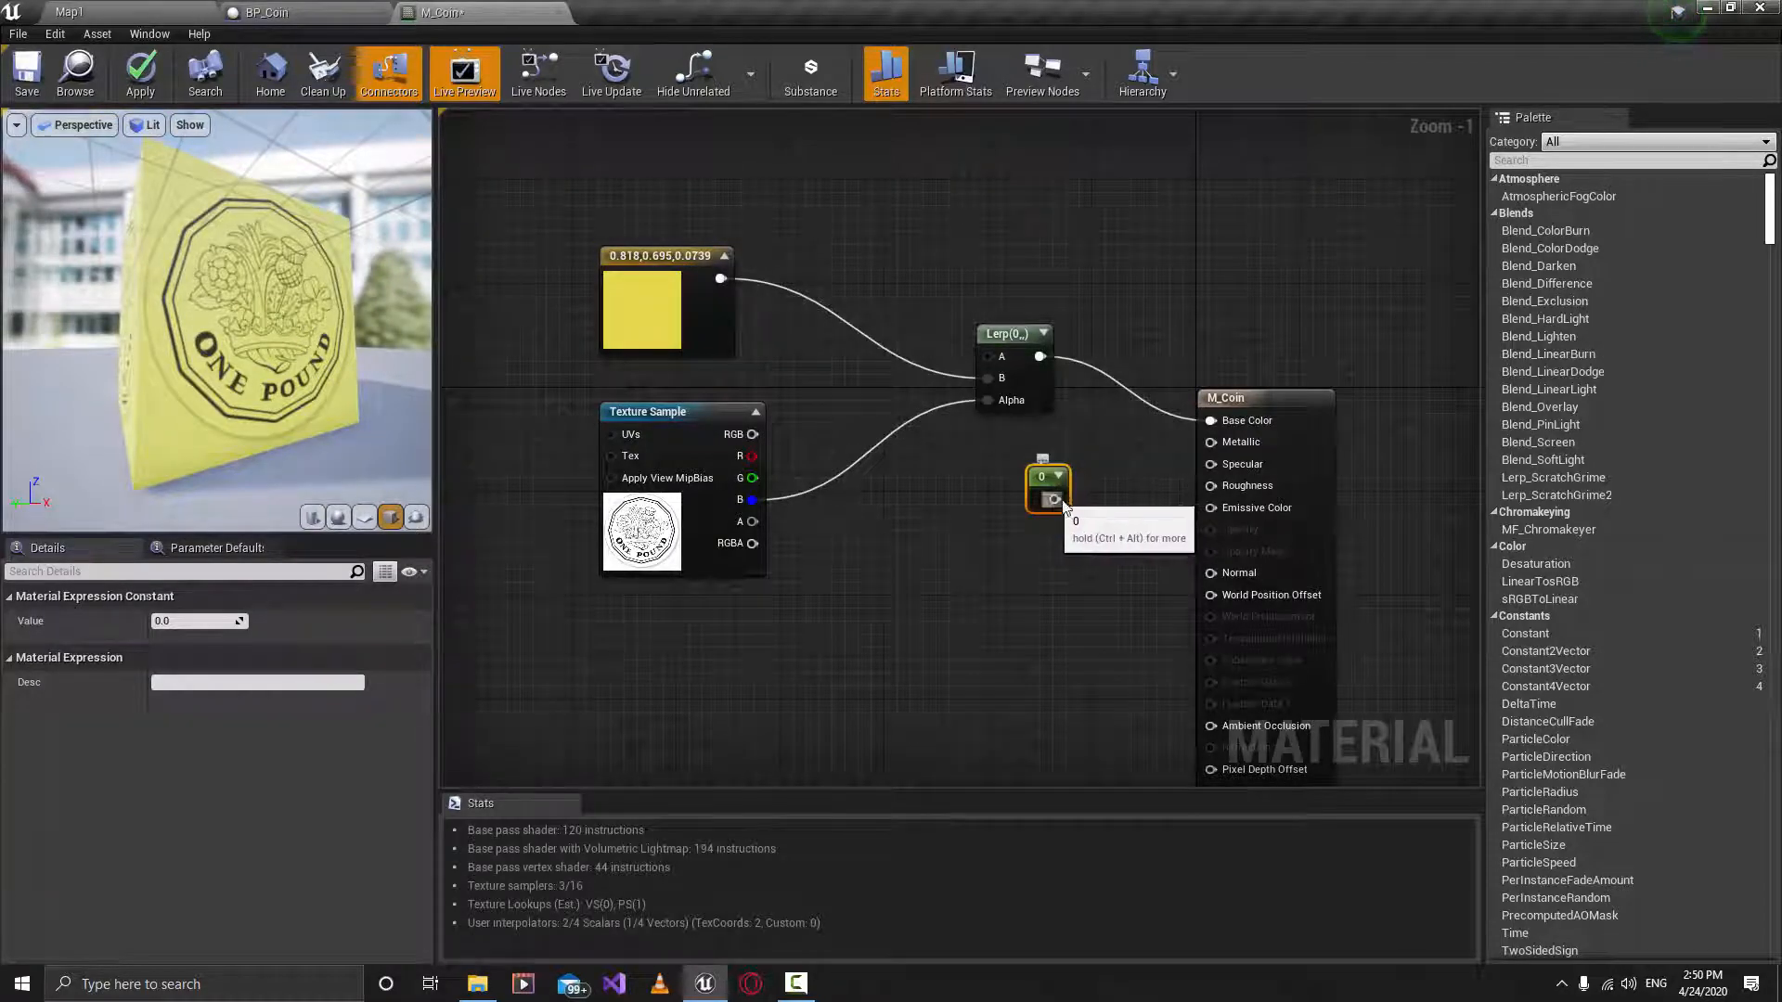
drag(1054, 499, 1223, 486)
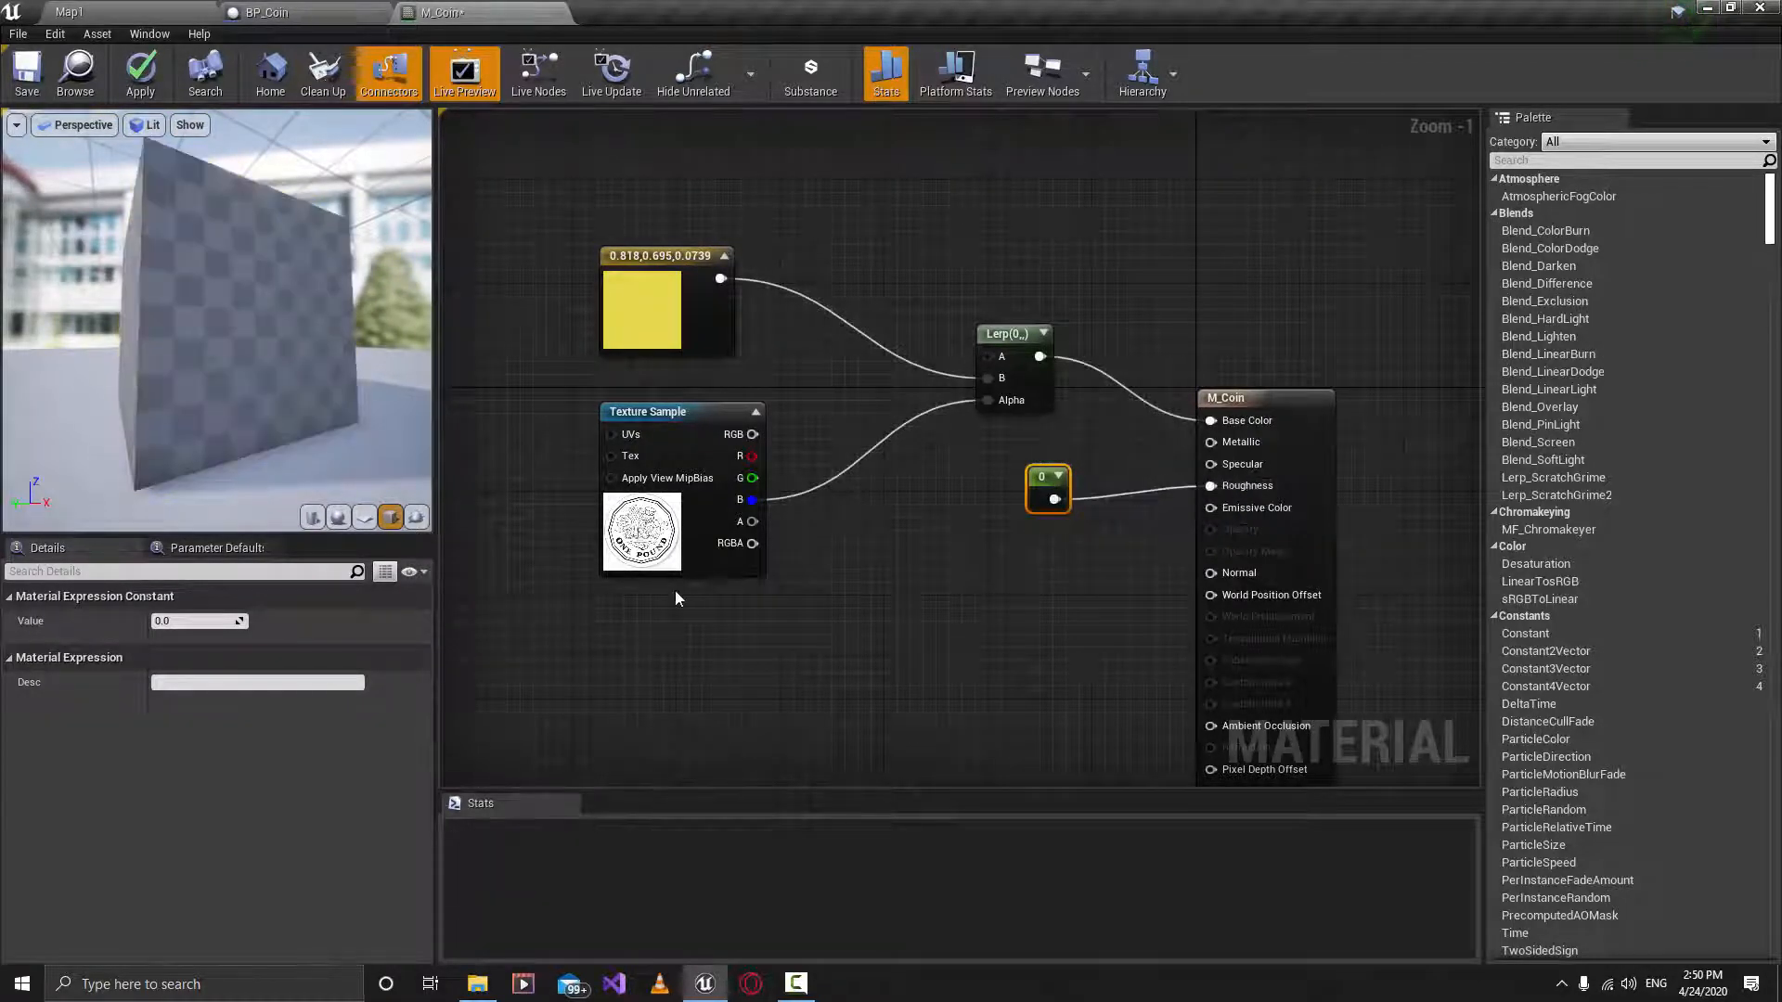
drag(362, 473, 364, 431)
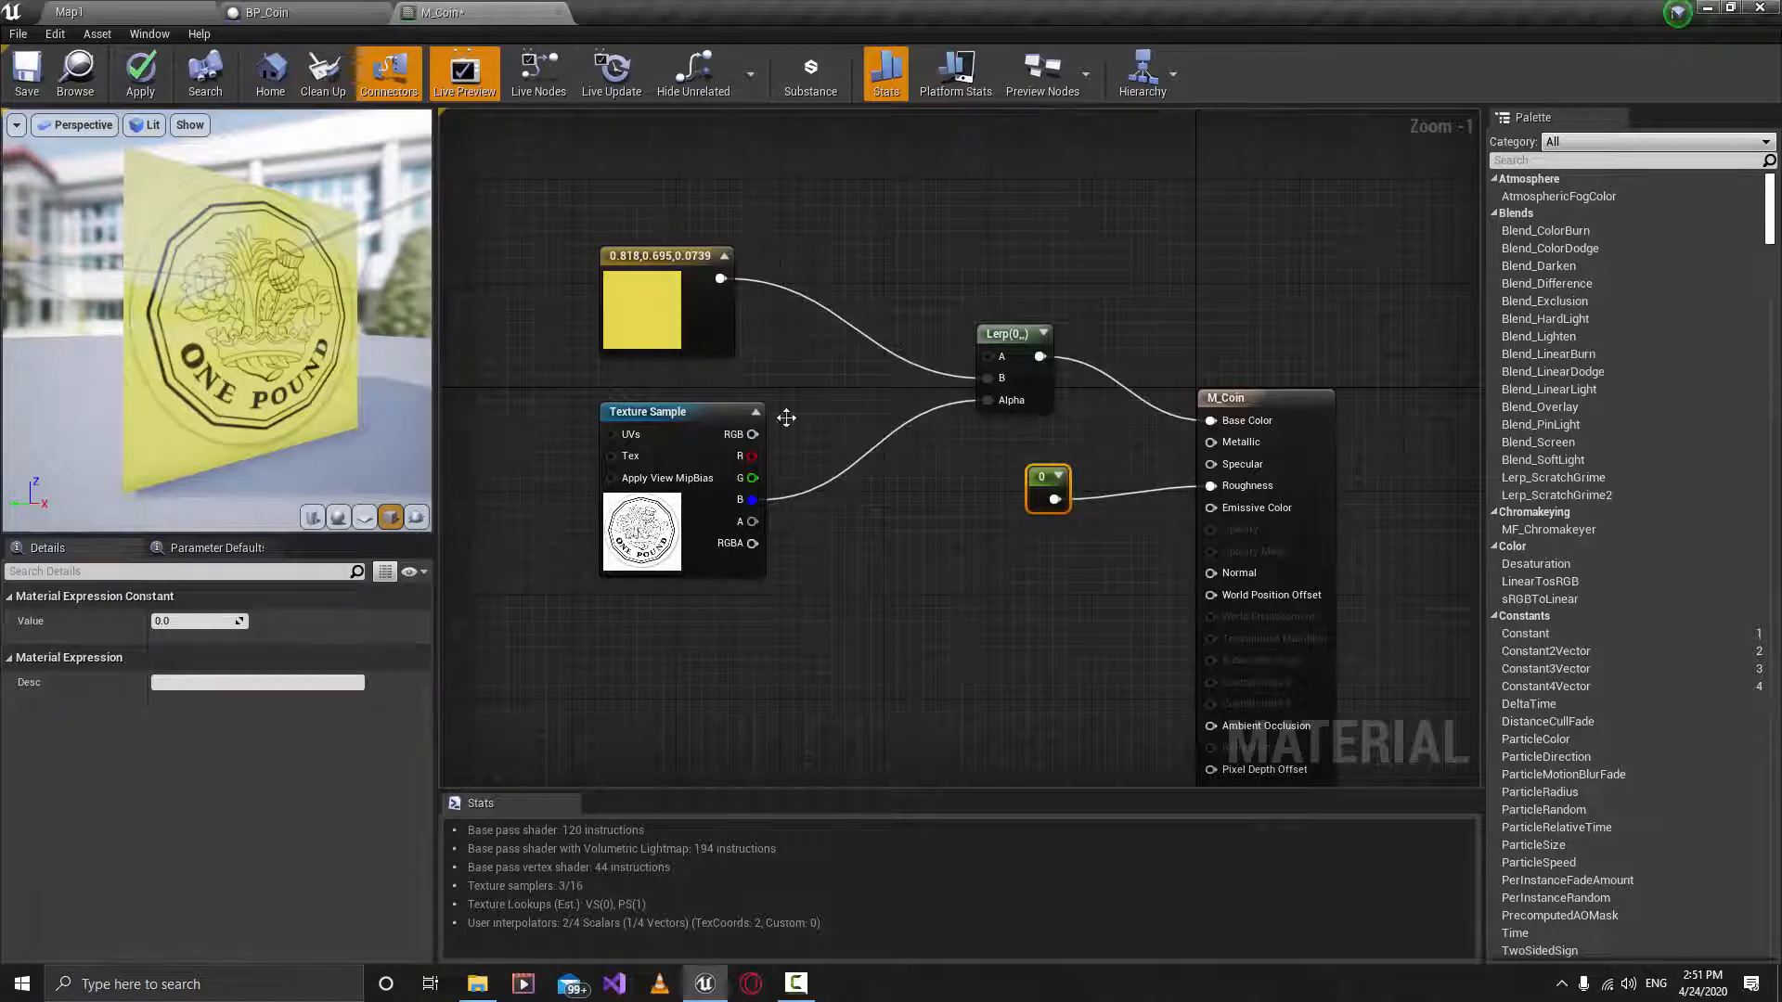
drag(258, 416, 372, 354)
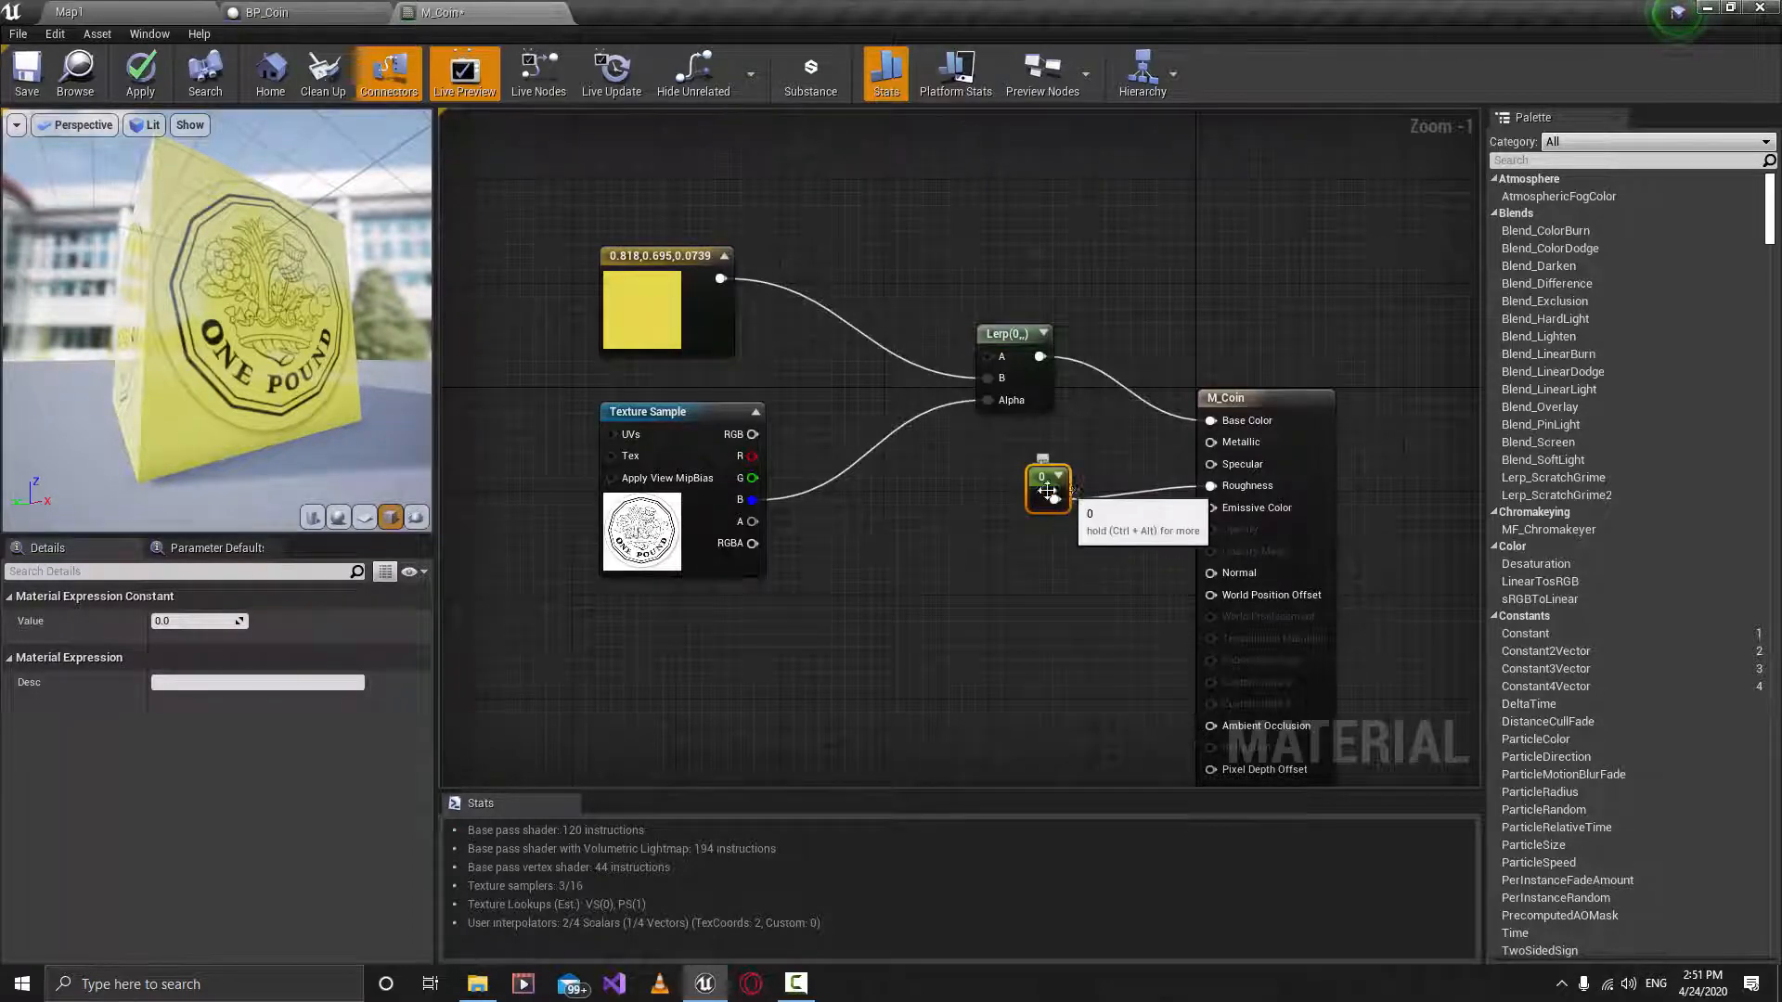
key(Delete)
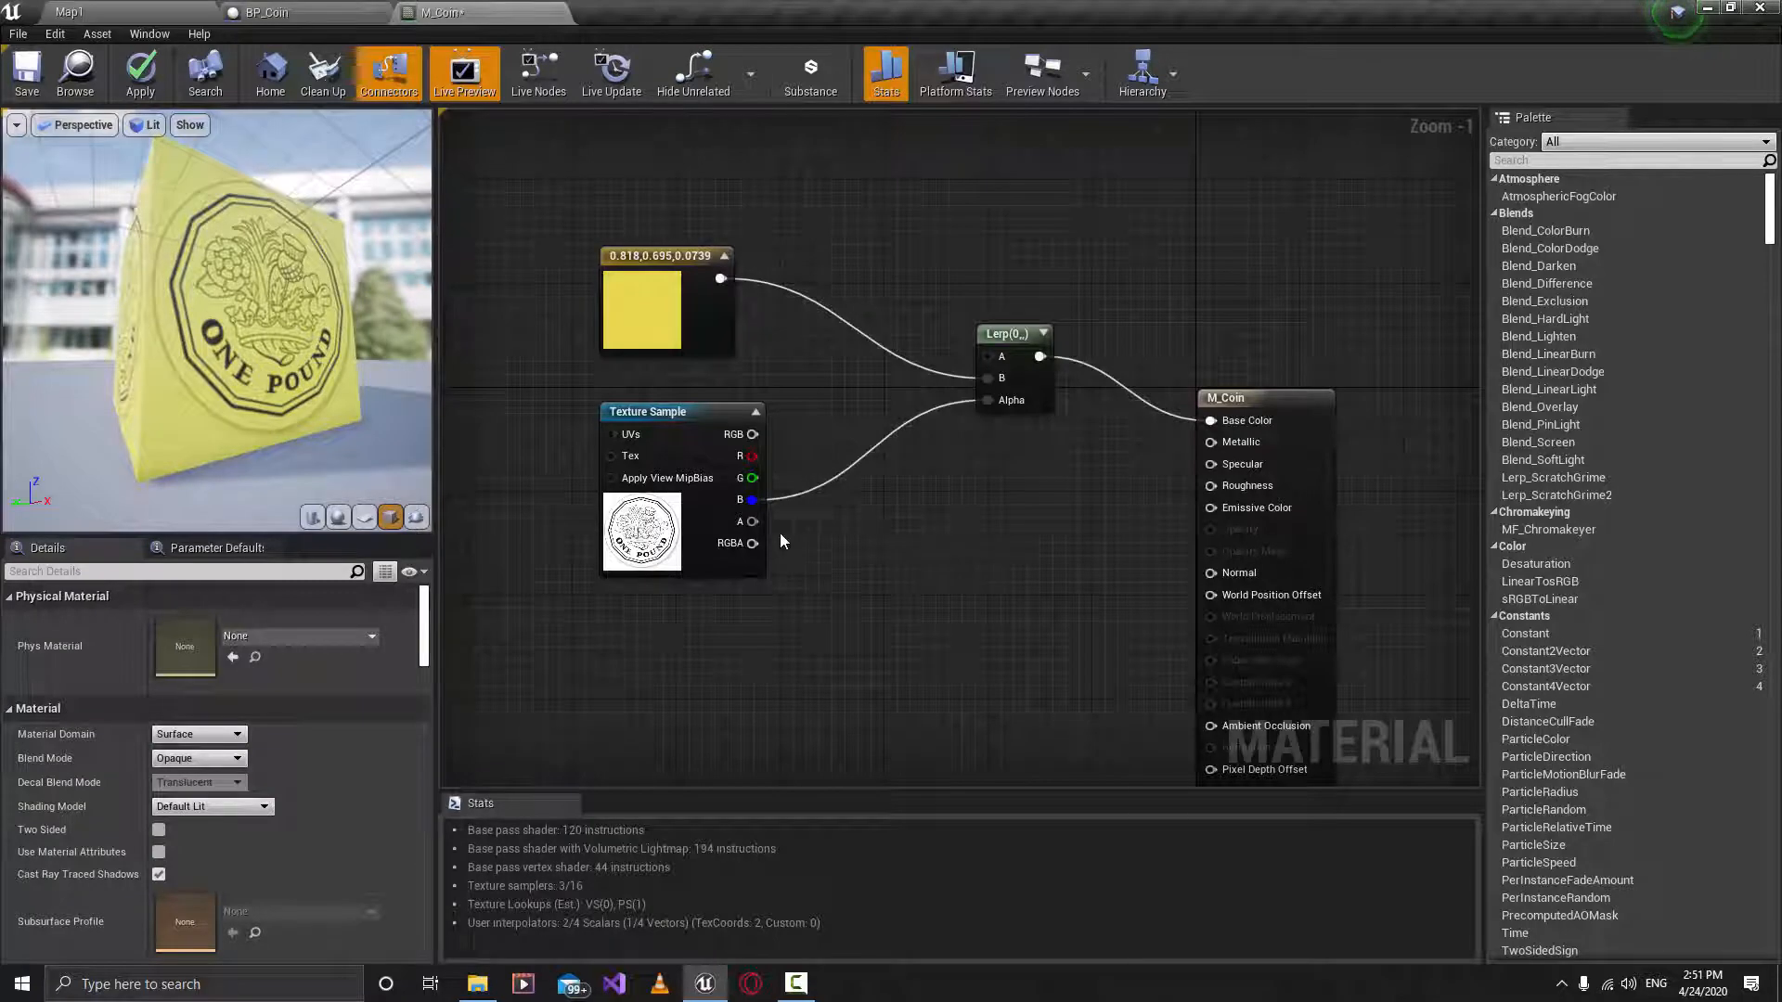
Add a second Lerp node to the M_Coin graph and place it below the first one.
click(1030, 503)
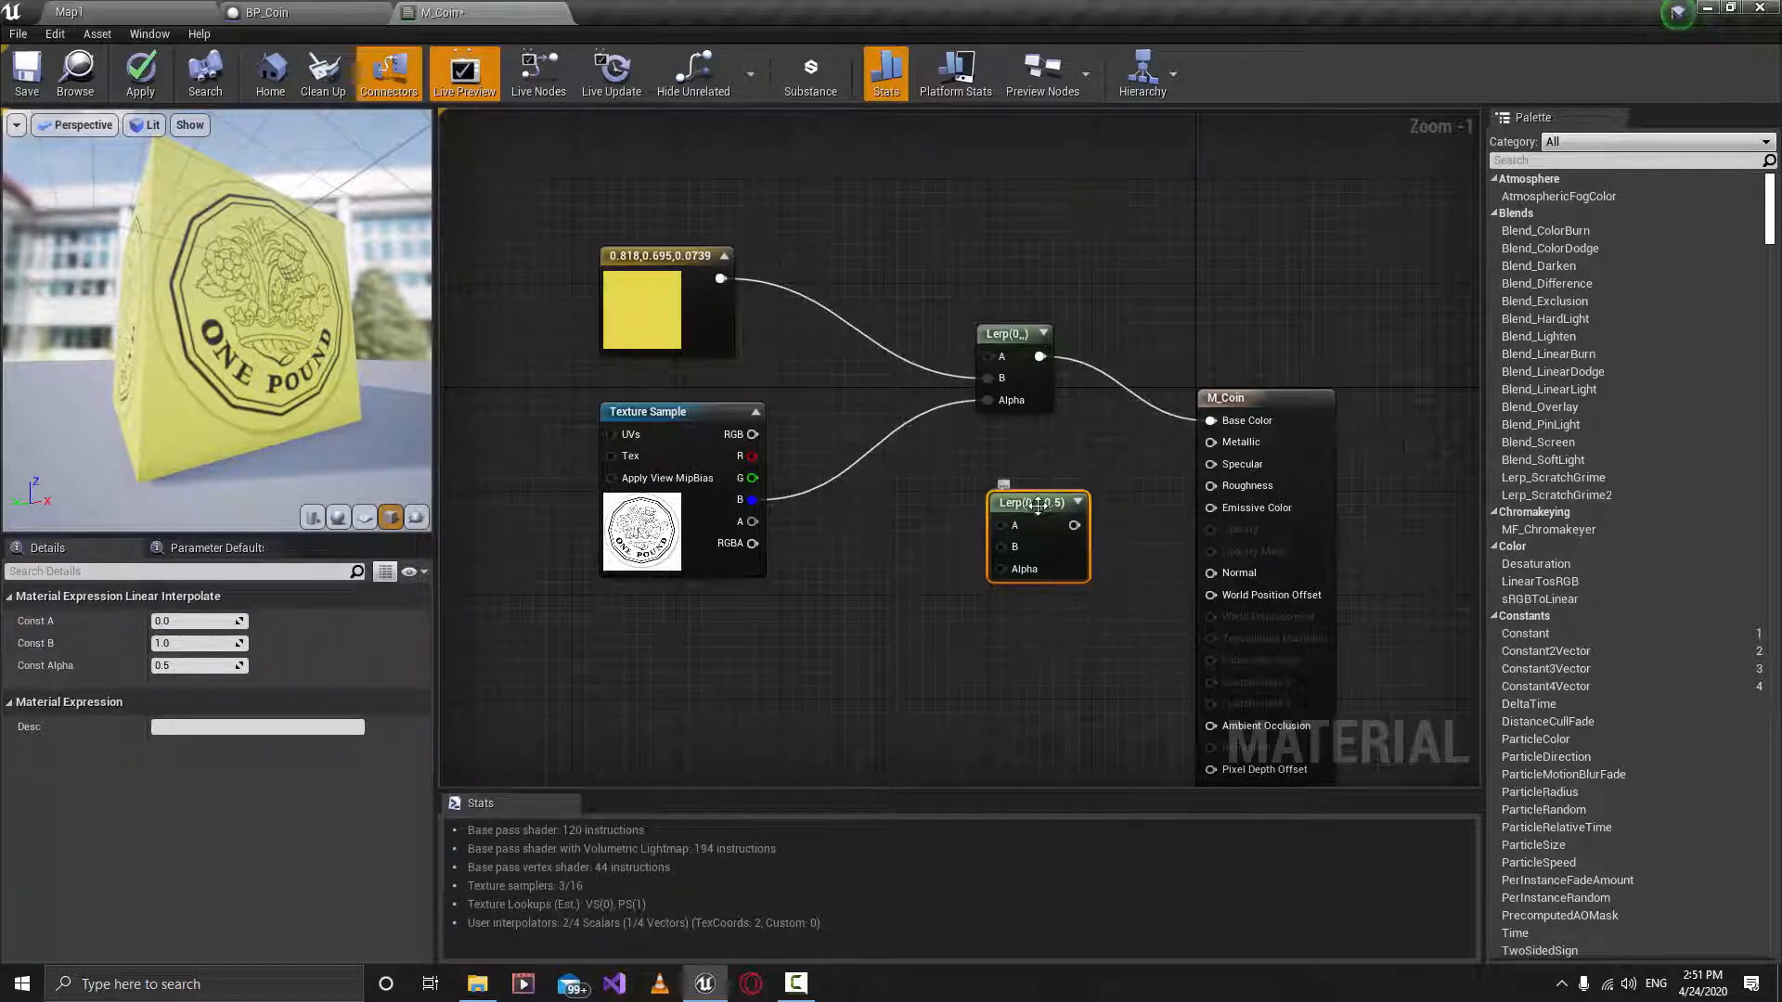
drag(1038, 558, 1025, 533)
right_click(999, 609)
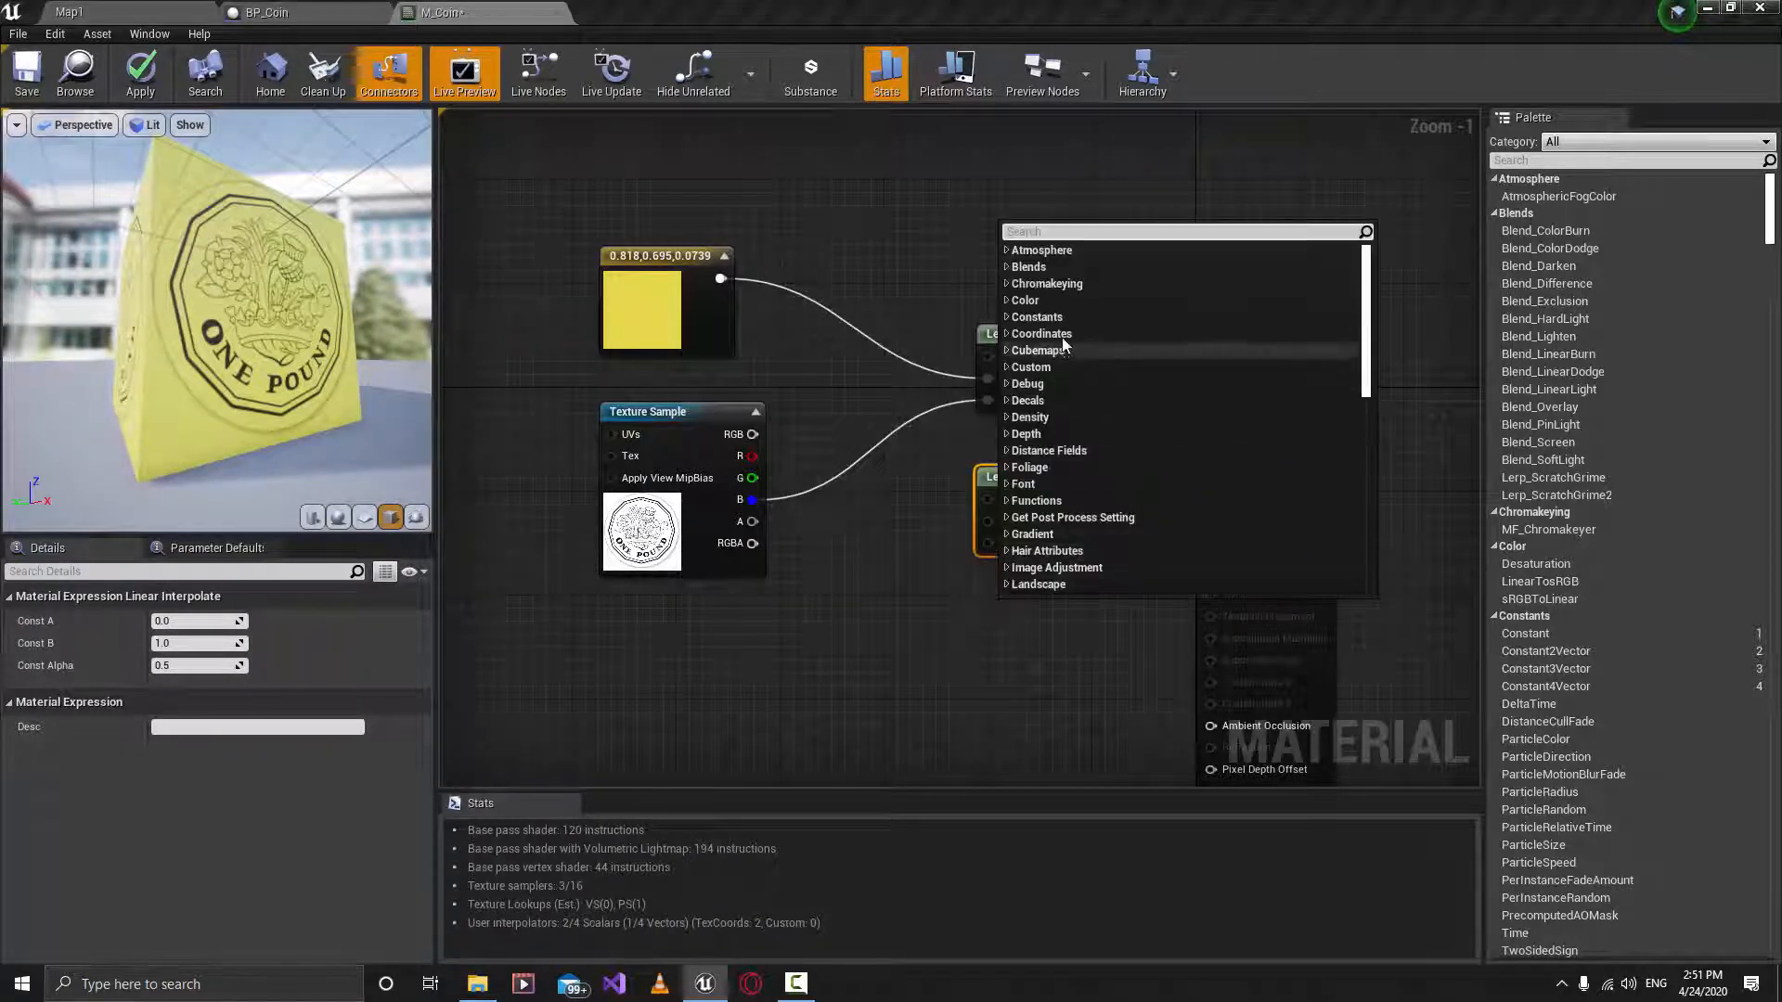
text(lep)
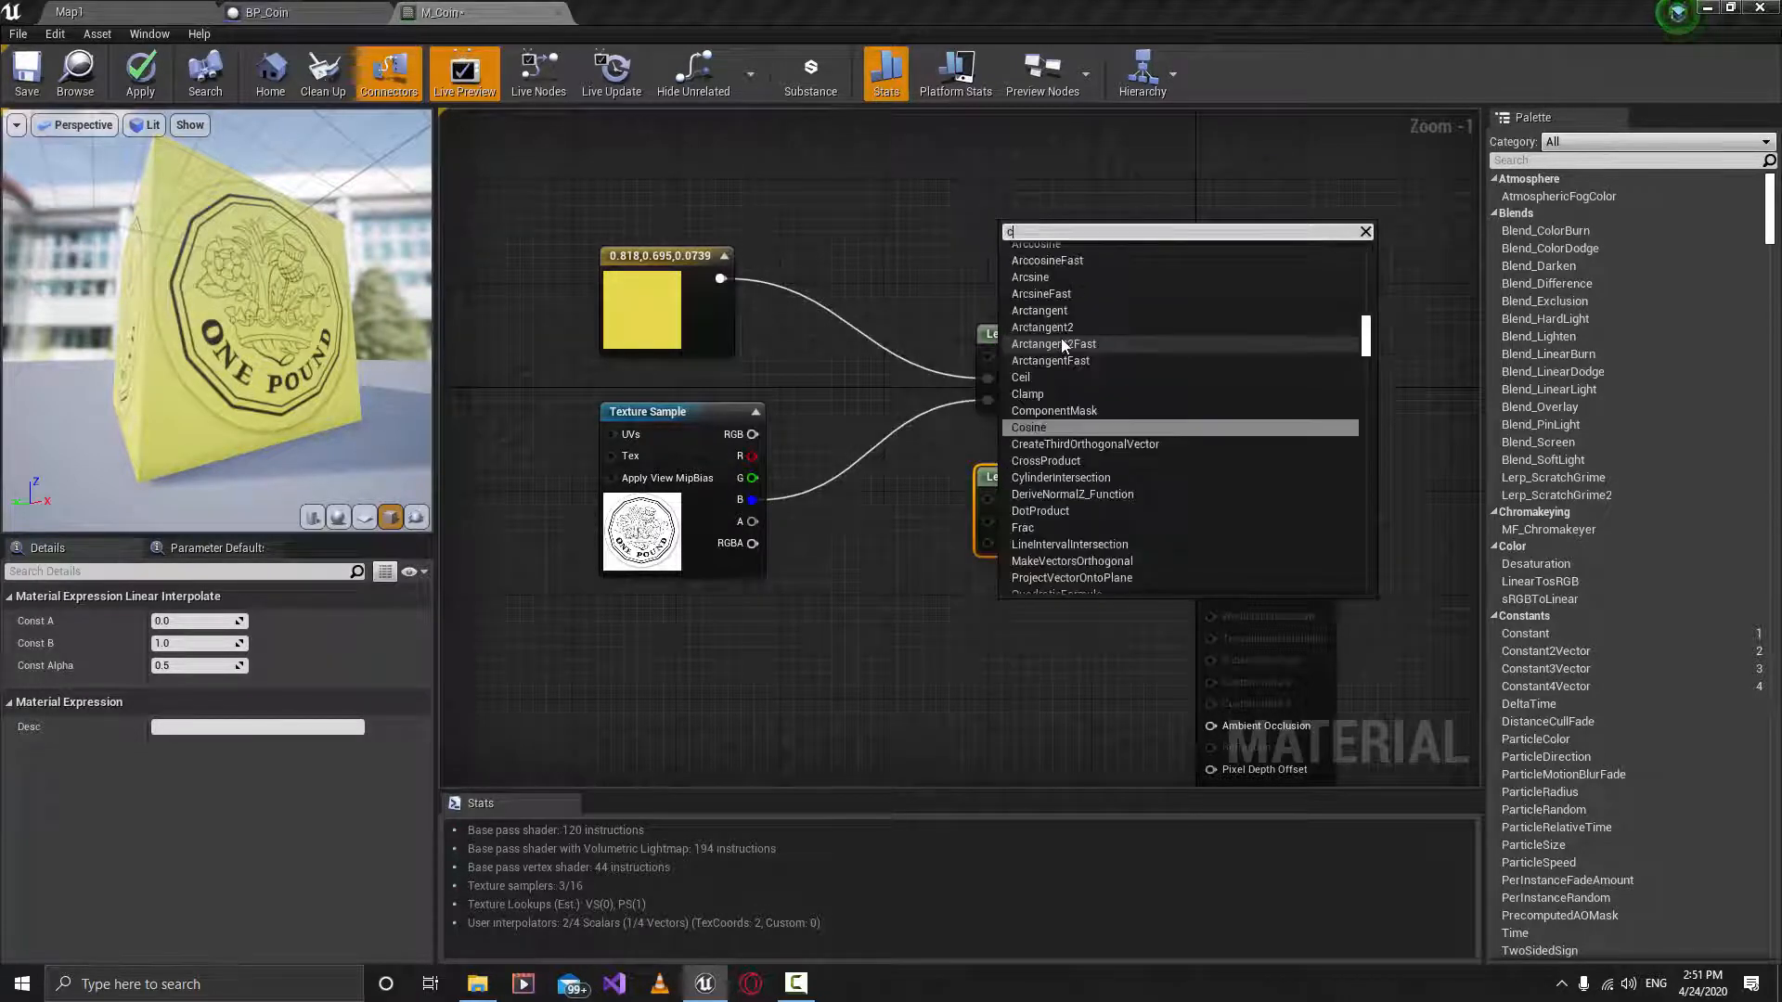
key(BackSpace)
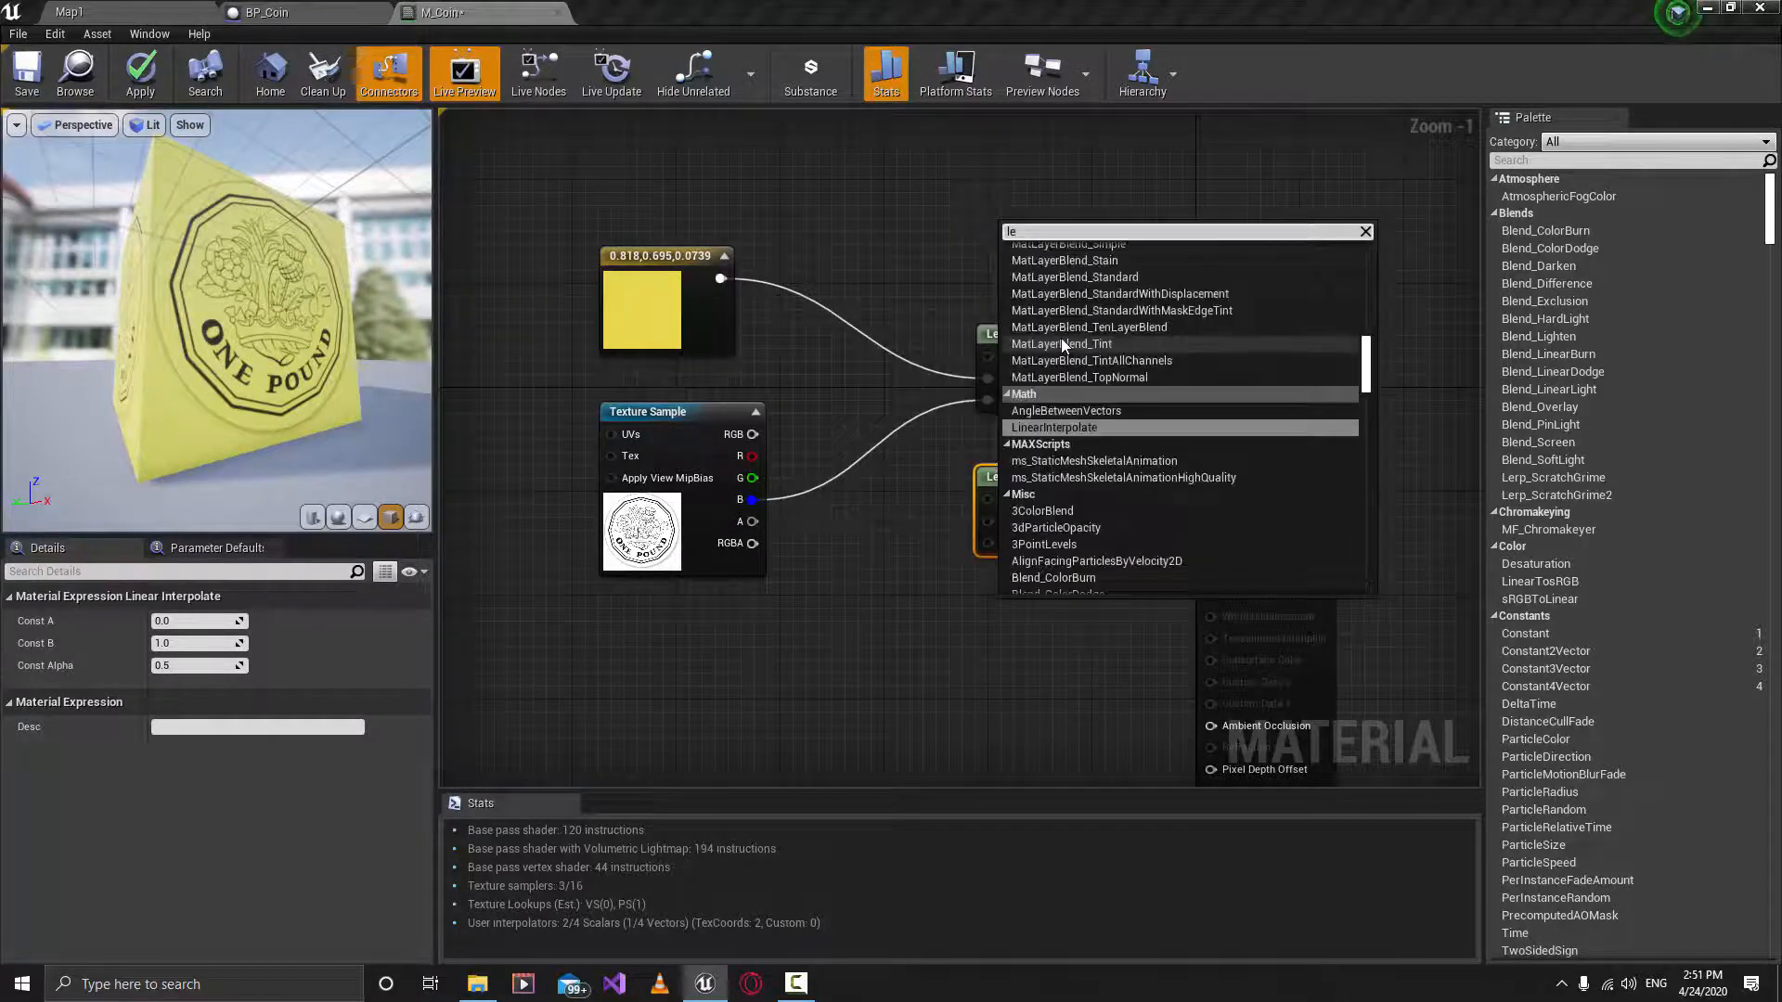
text(rp)
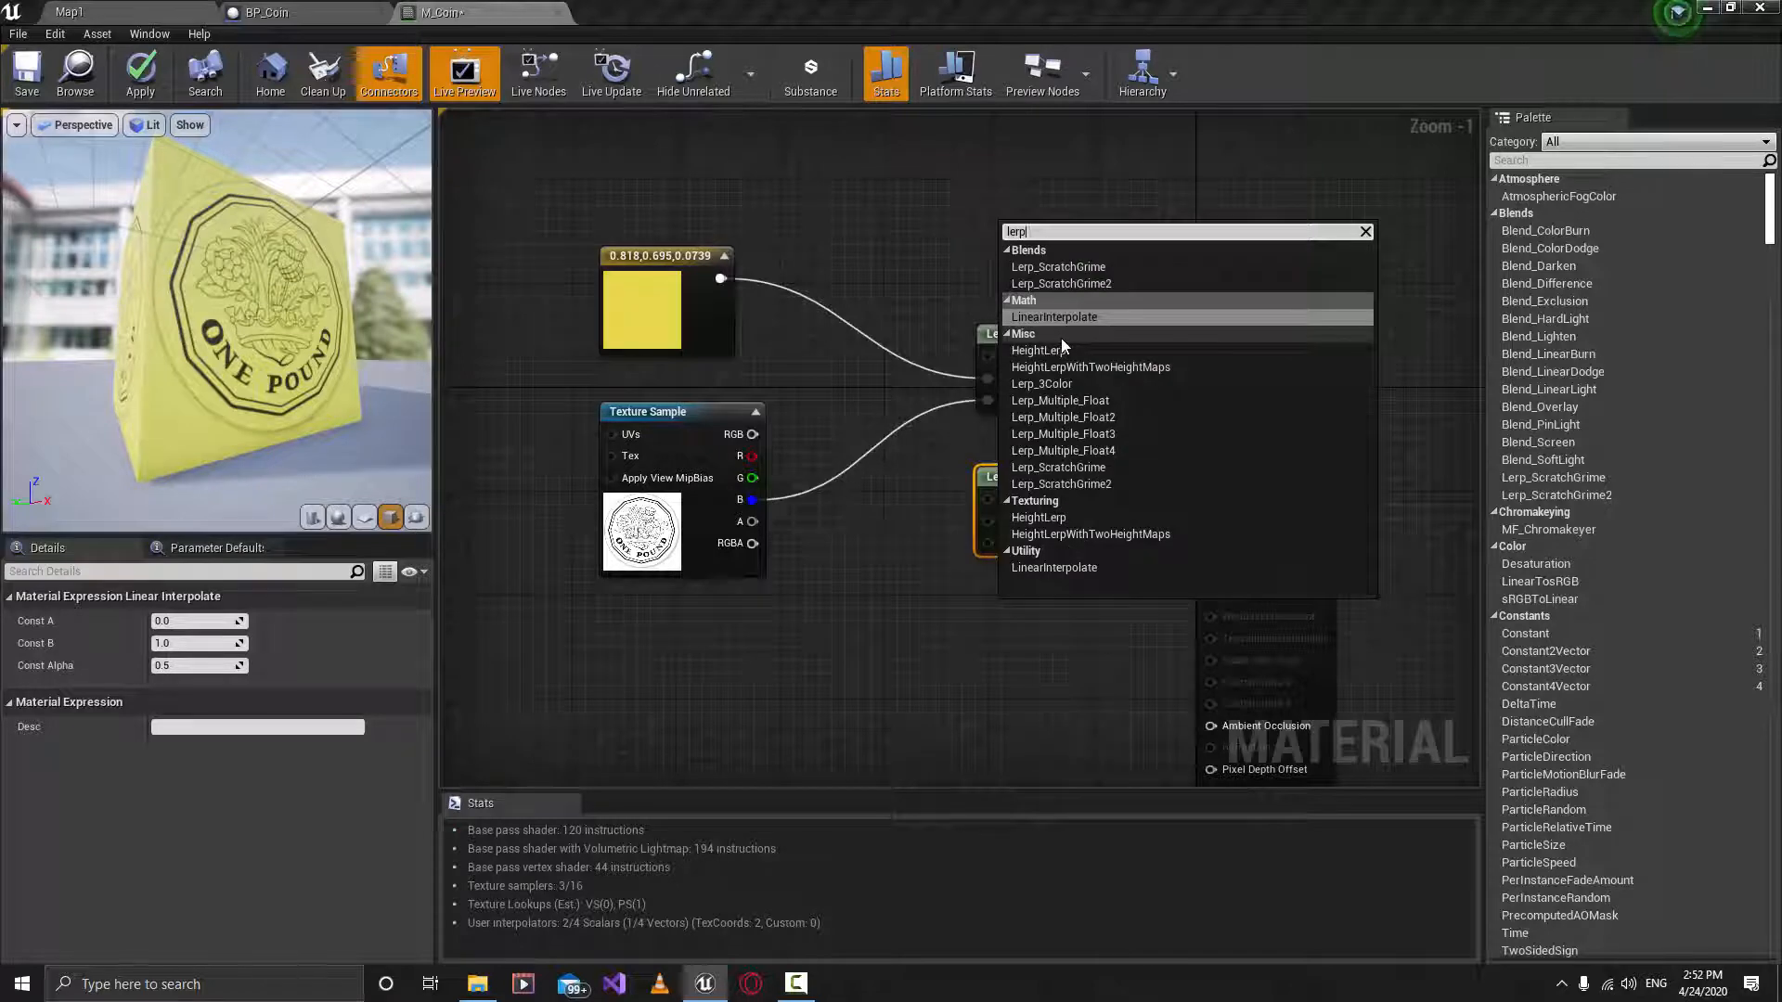
click(921, 537)
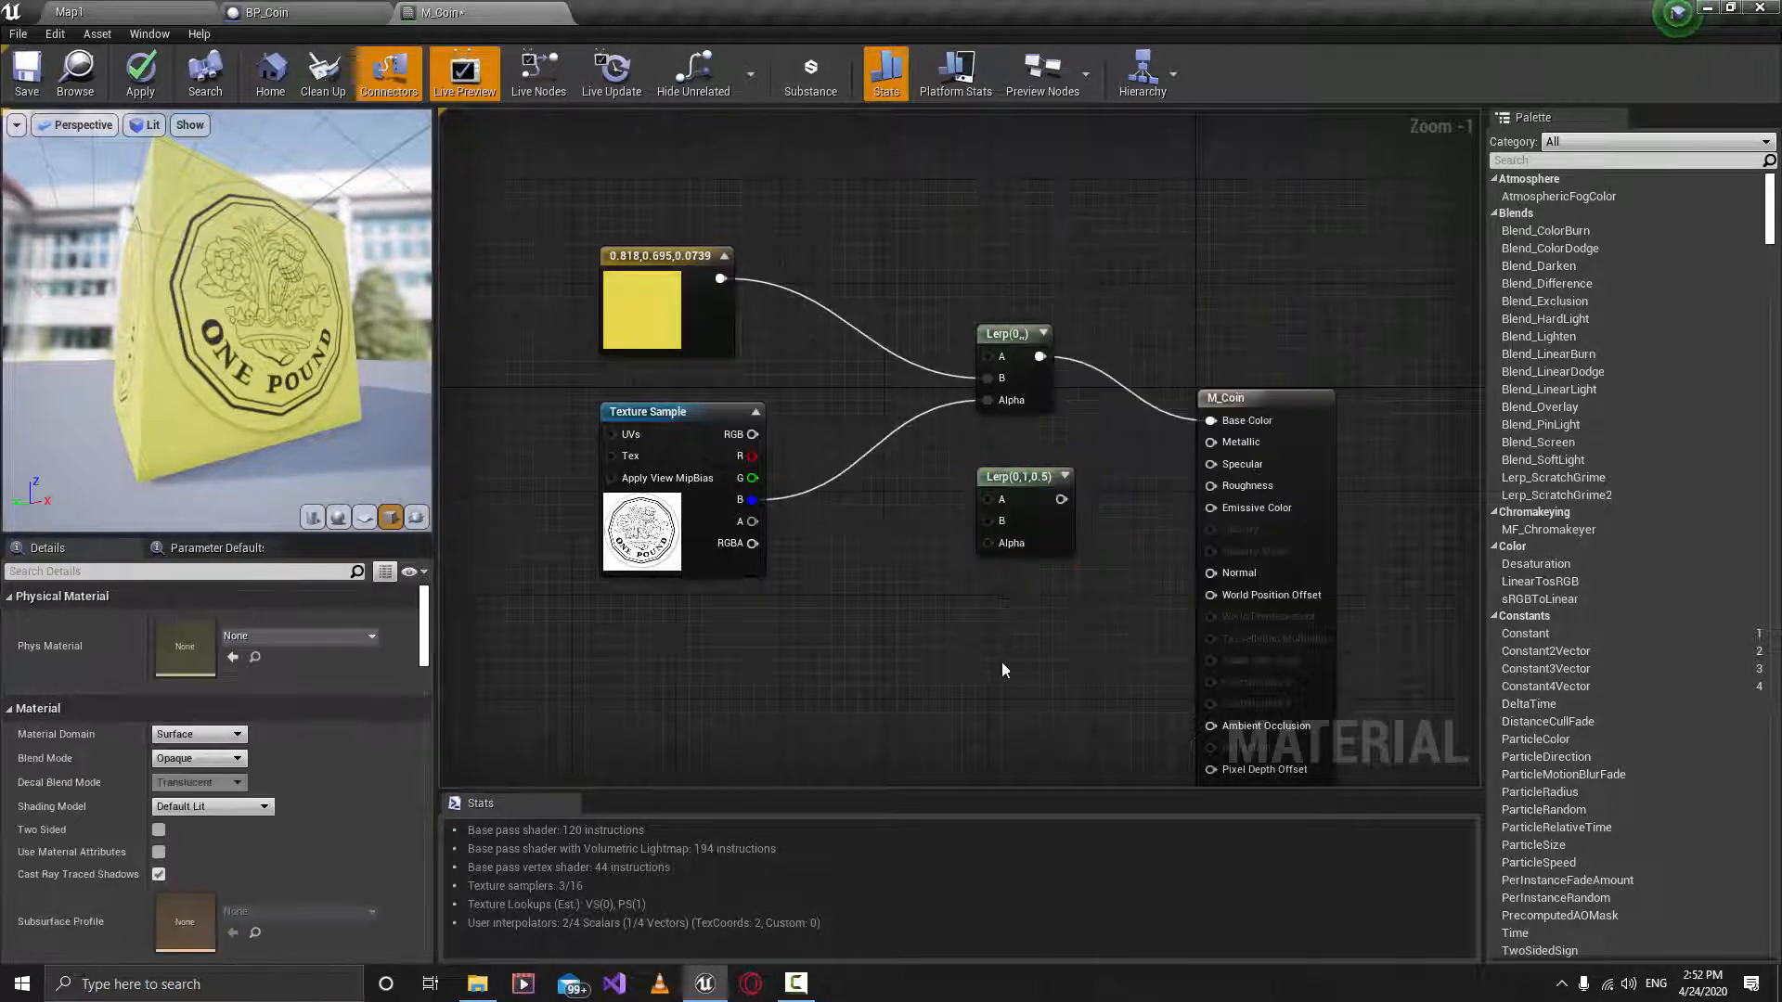
Drive M_Coin's Roughness with the second Lerp, using the Texture Sample's B channel as its Alpha, and apply the material.
mouse_move(1028, 495)
mouse_down()
mouse_move(1028, 522)
mouse_move(1233, 489)
mouse_move(1033, 490)
mouse_up()
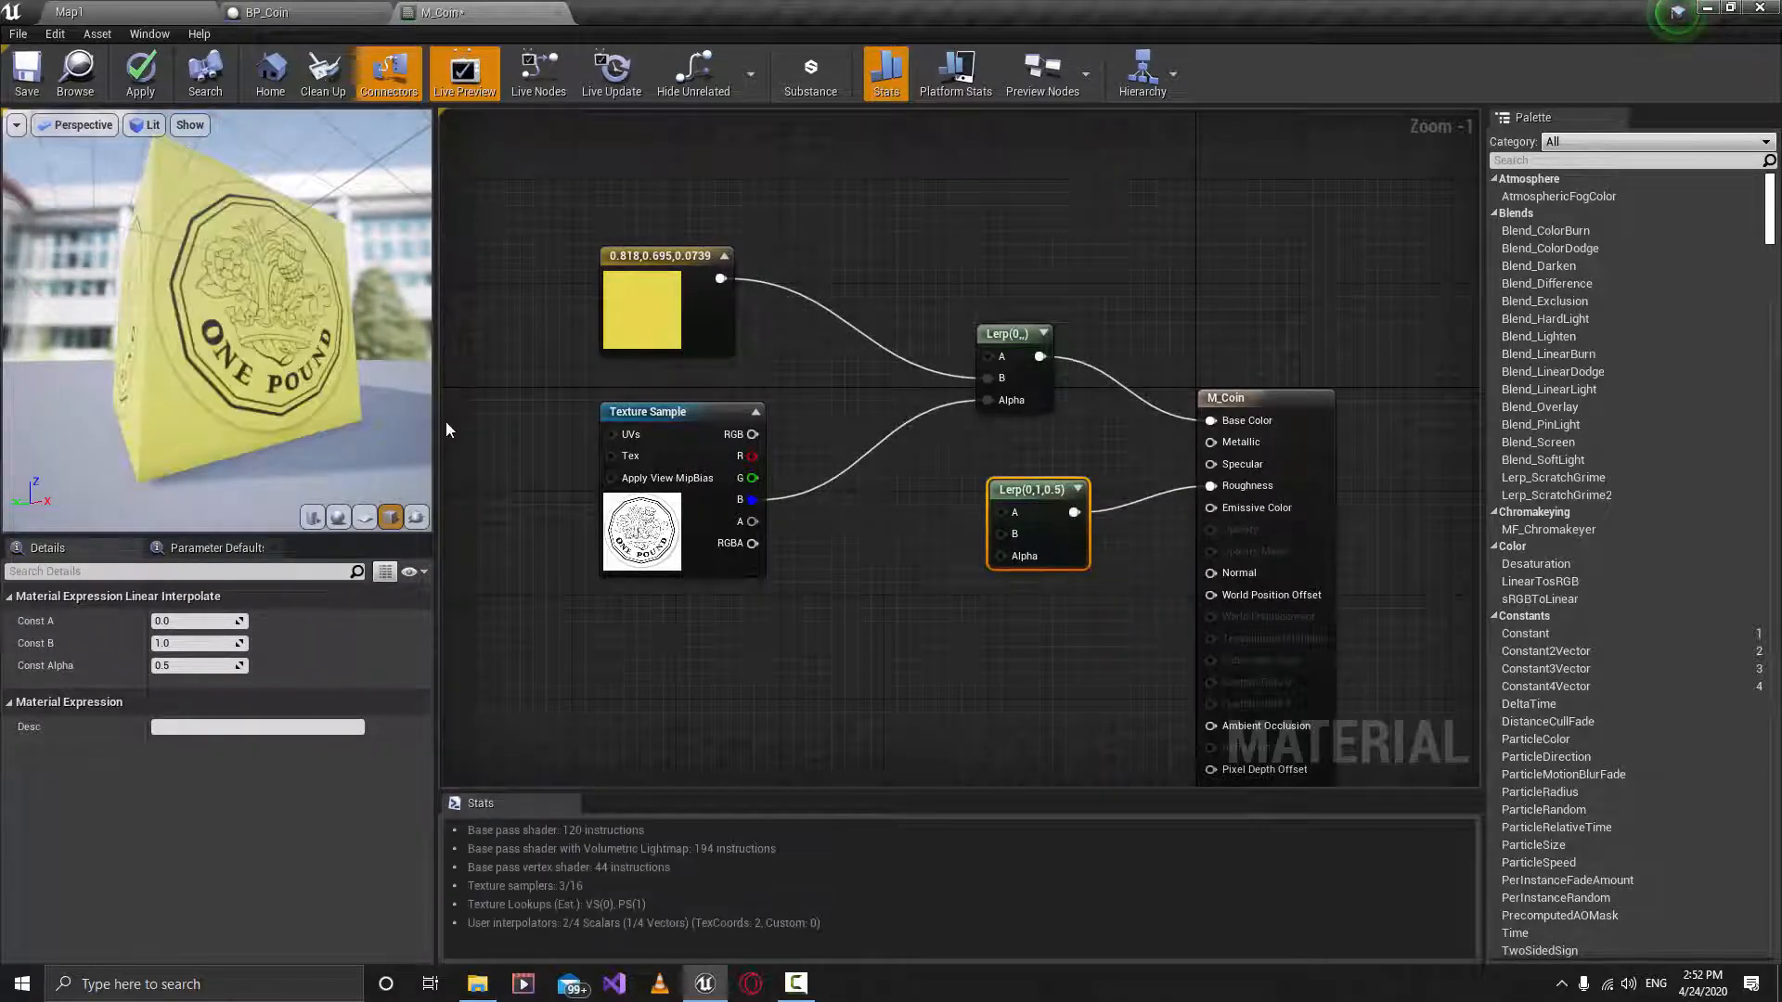
drag(752, 500, 999, 555)
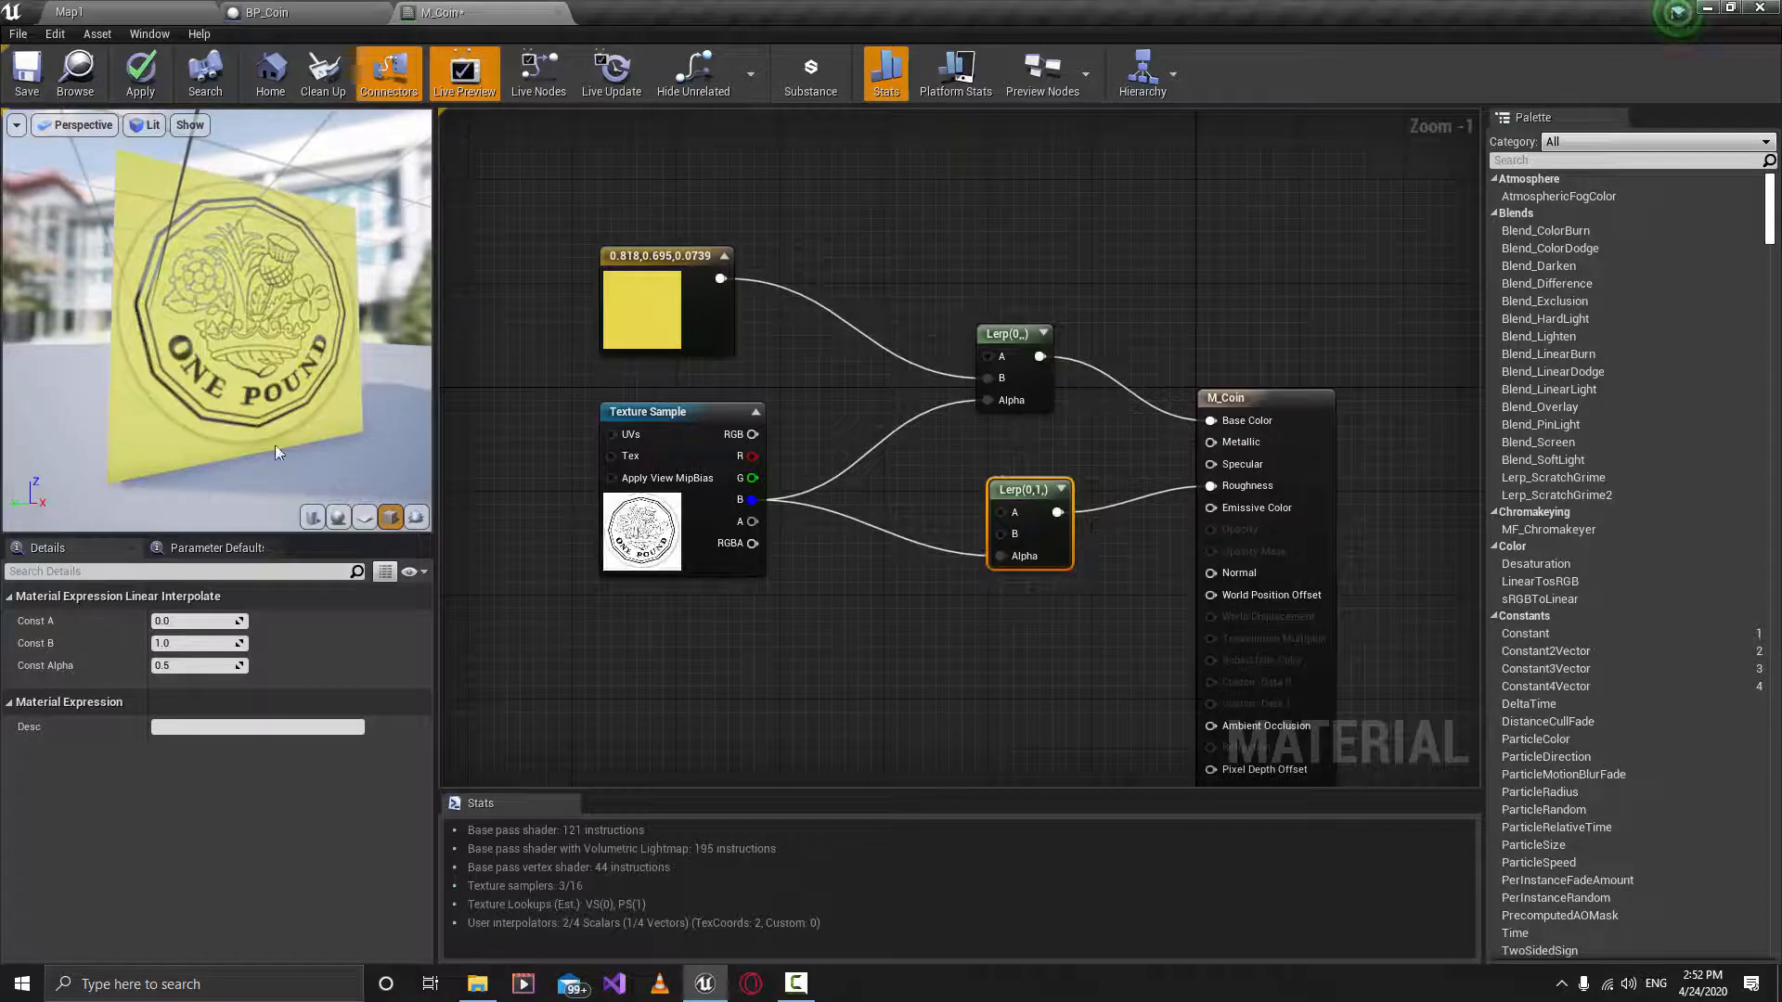
drag(275, 443, 357, 433)
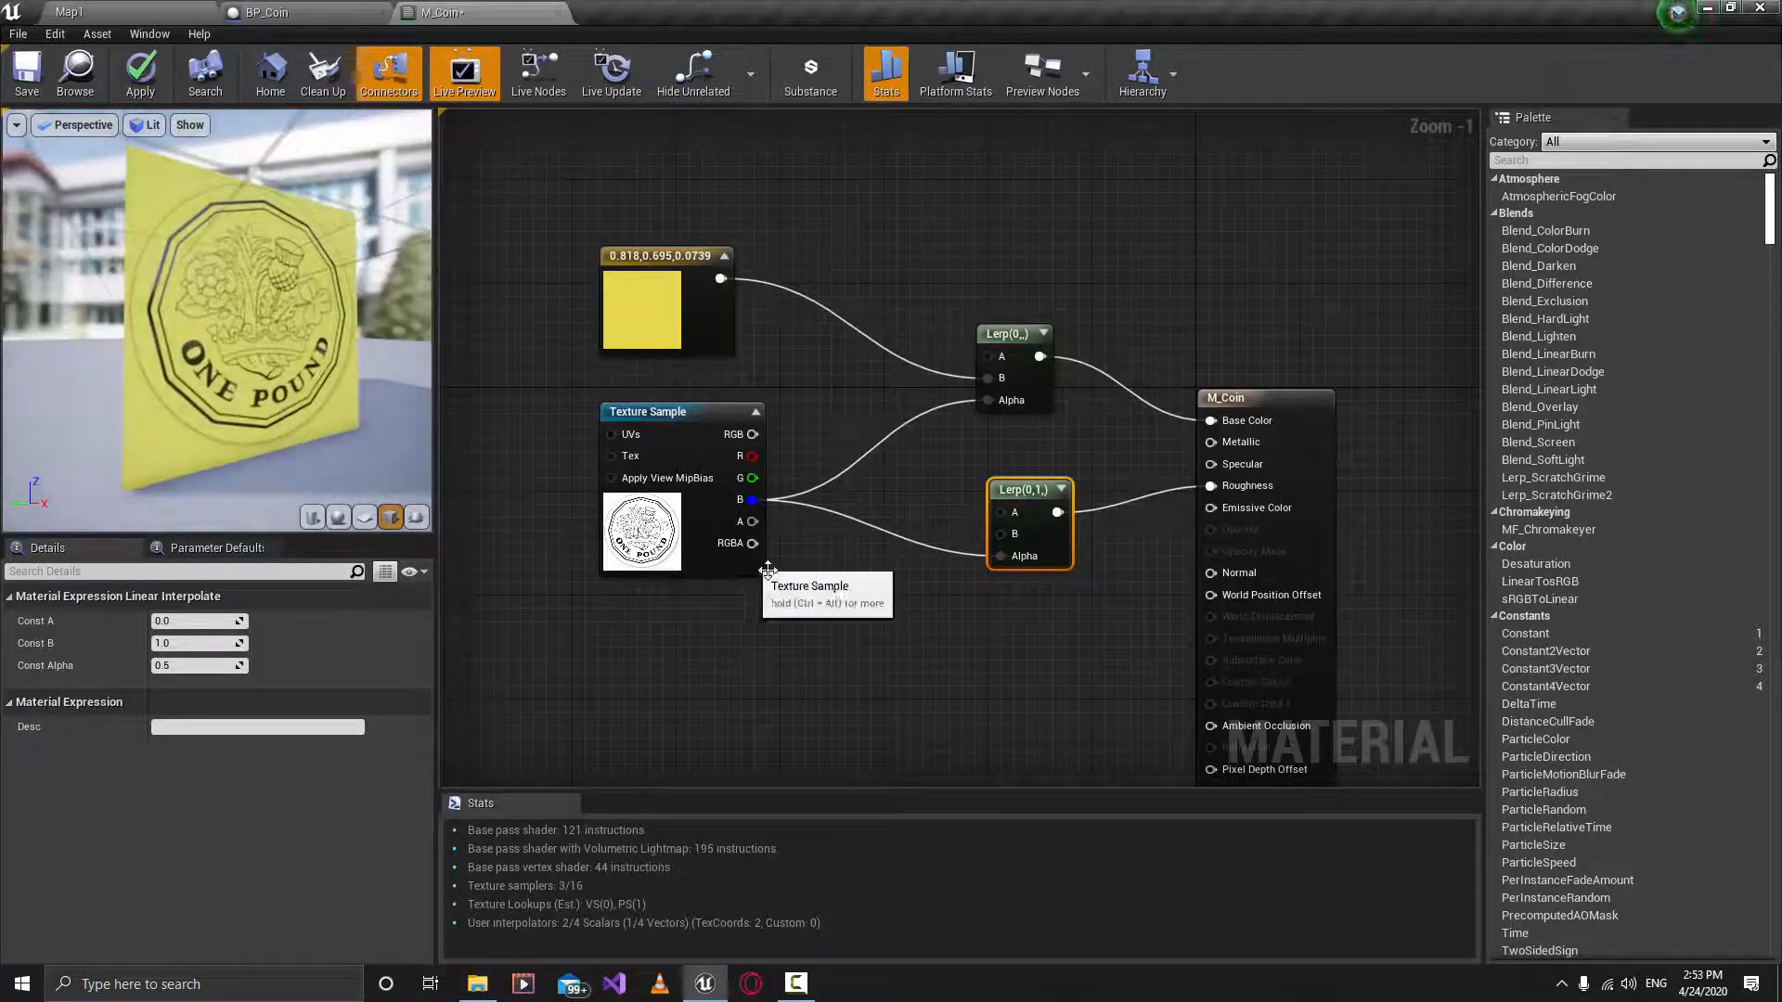
click(141, 70)
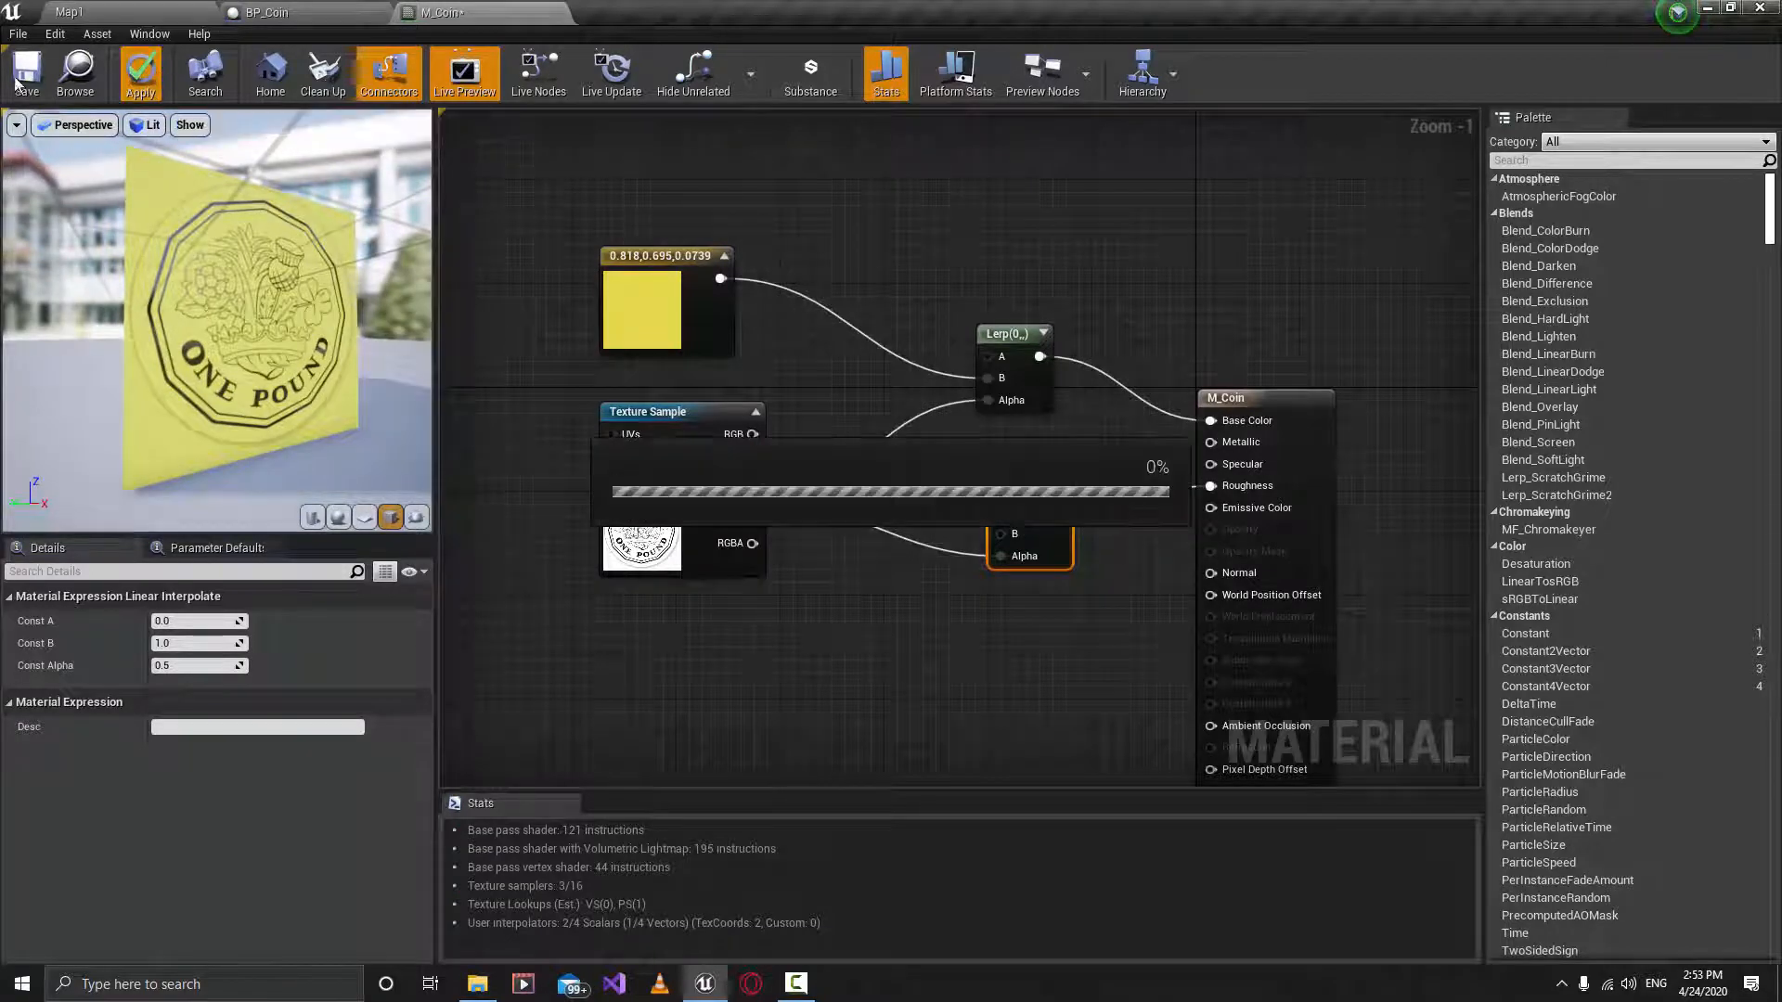
Open BP_Coin from the Blueprints folder and assign the M_Coin material to its StaticMesh's Element 0.
click(148, 9)
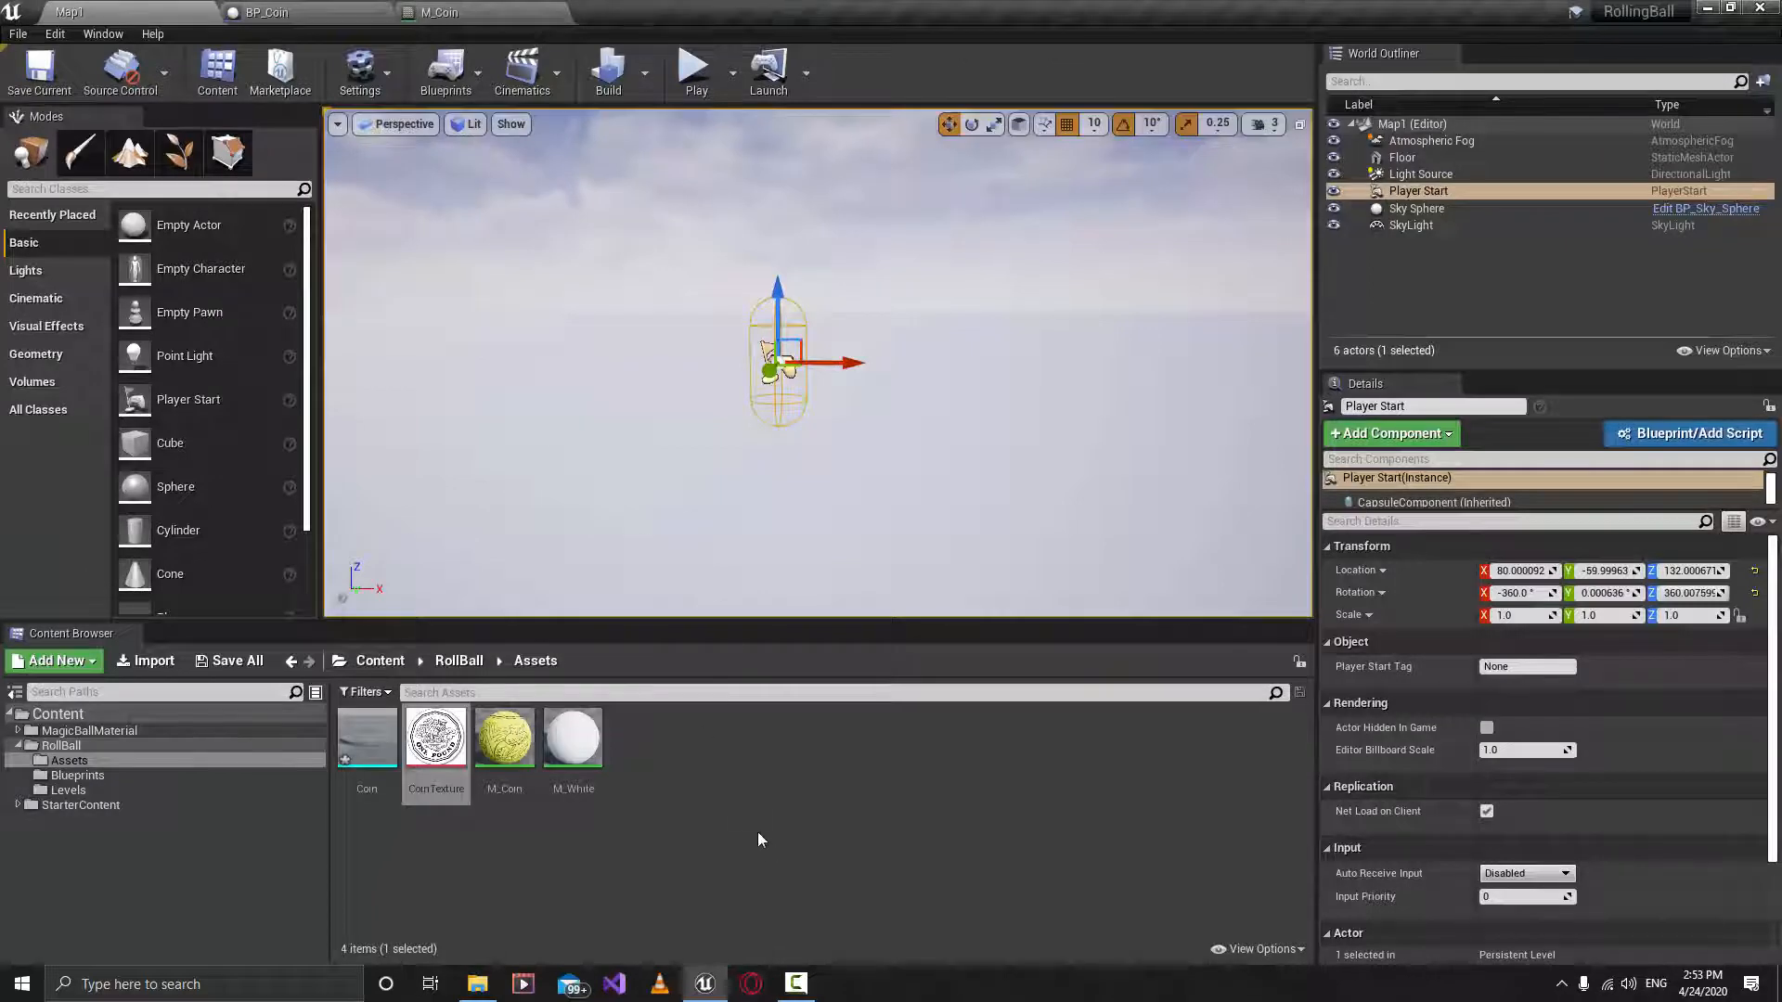
click(134, 776)
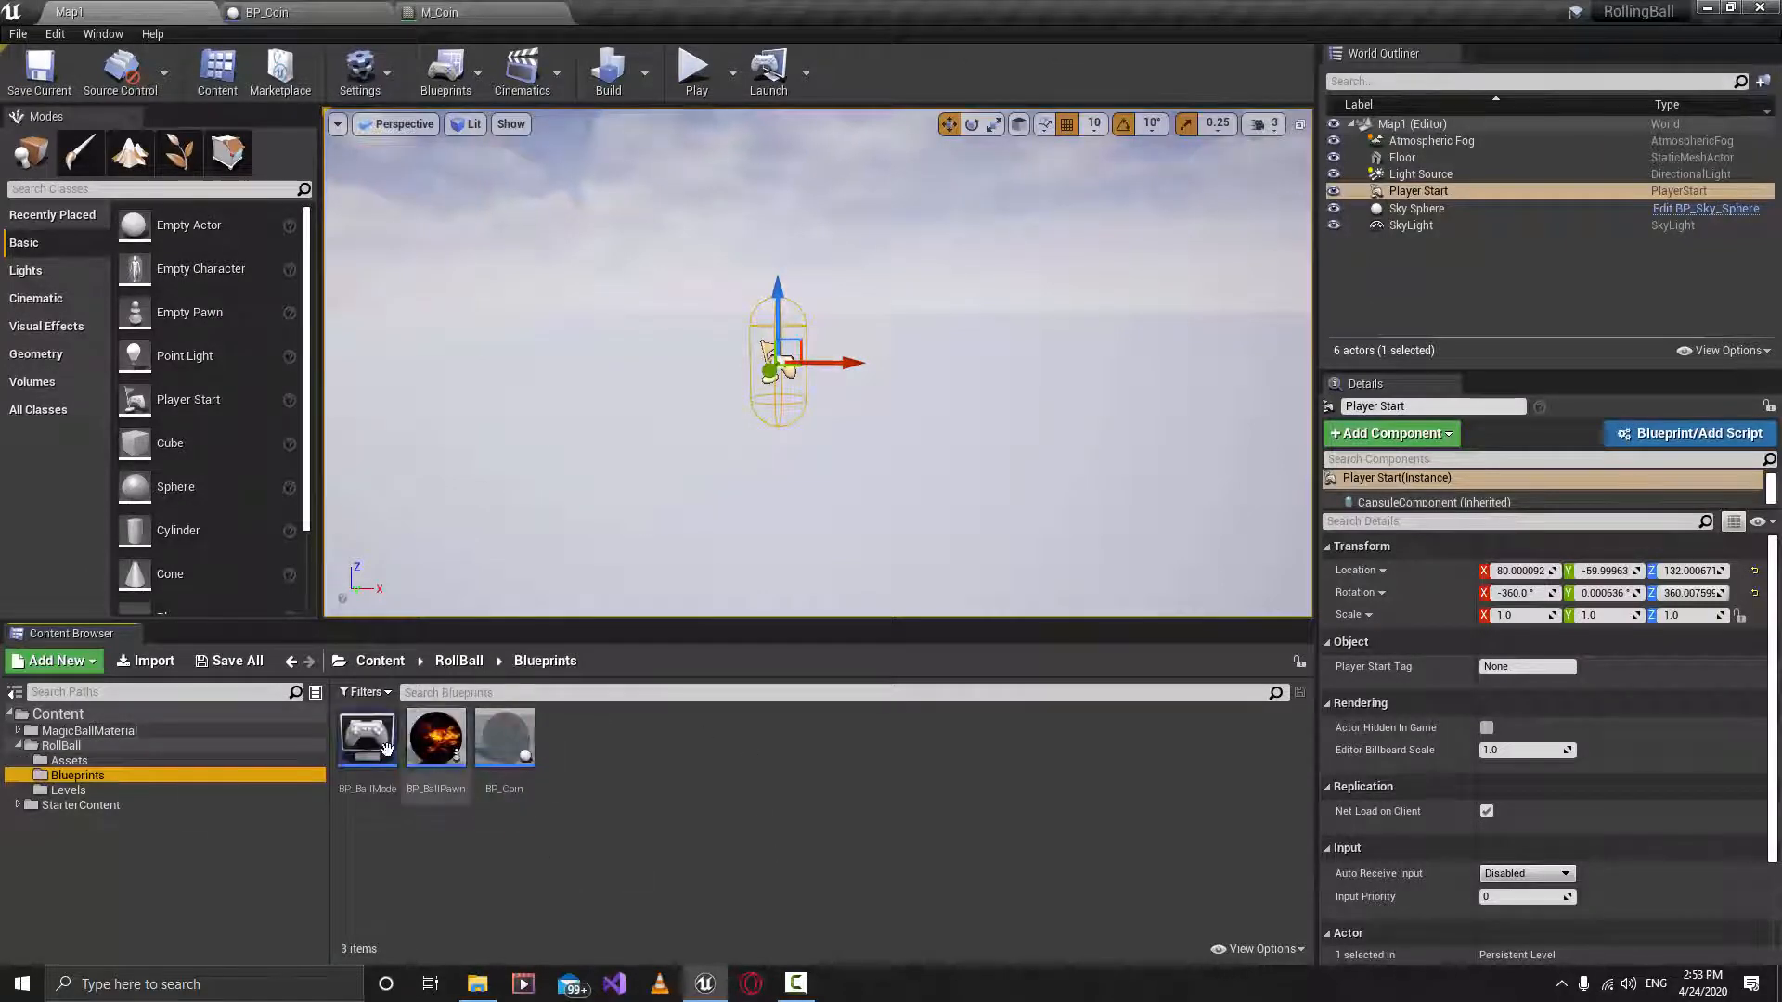
click(501, 748)
double_click(501, 750)
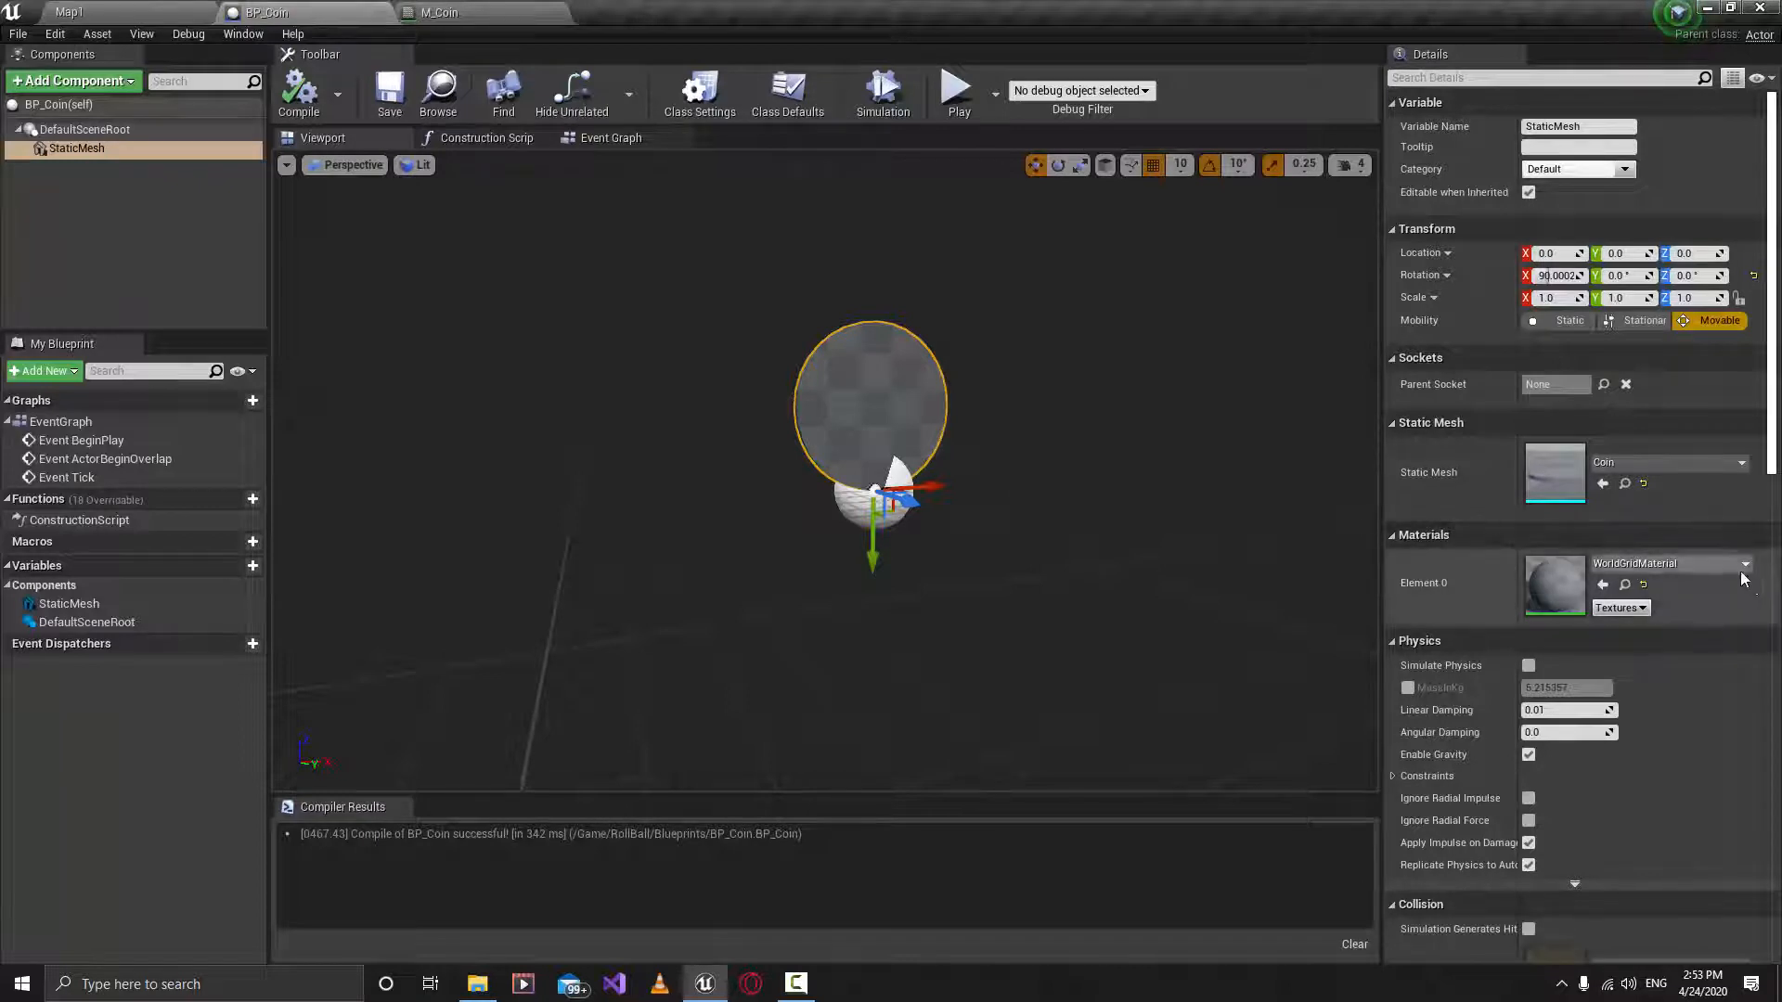
click(1713, 557)
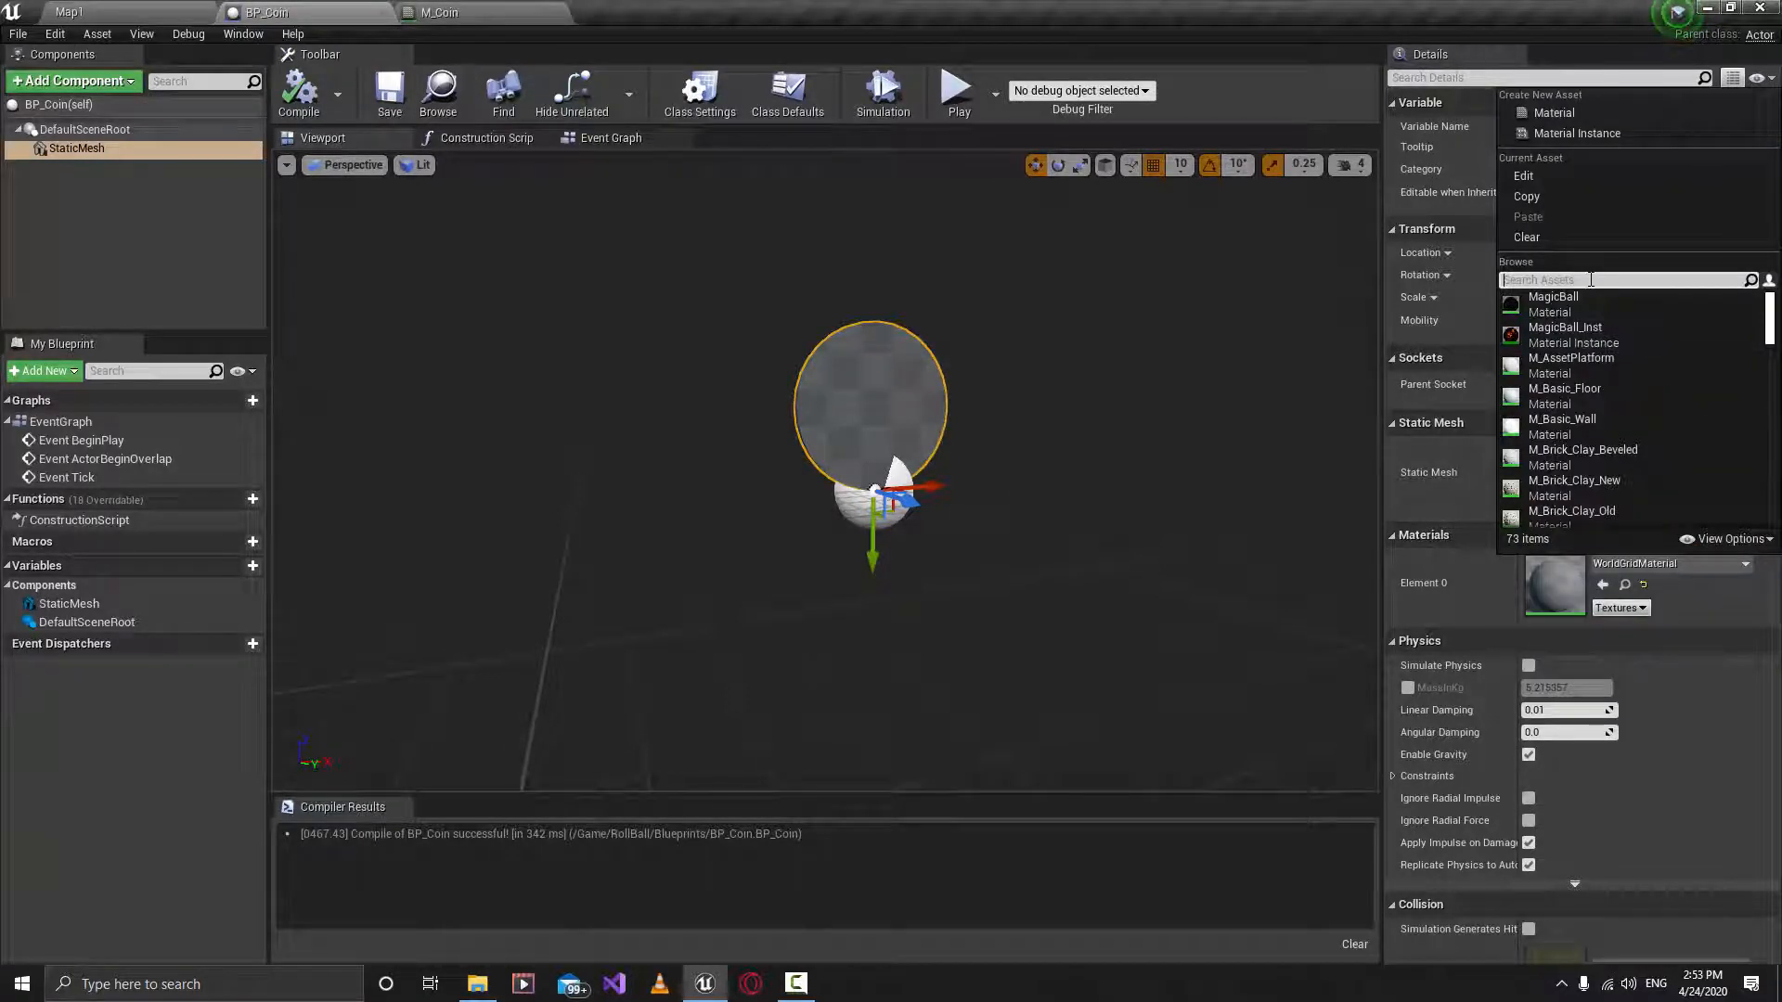
text(m_co)
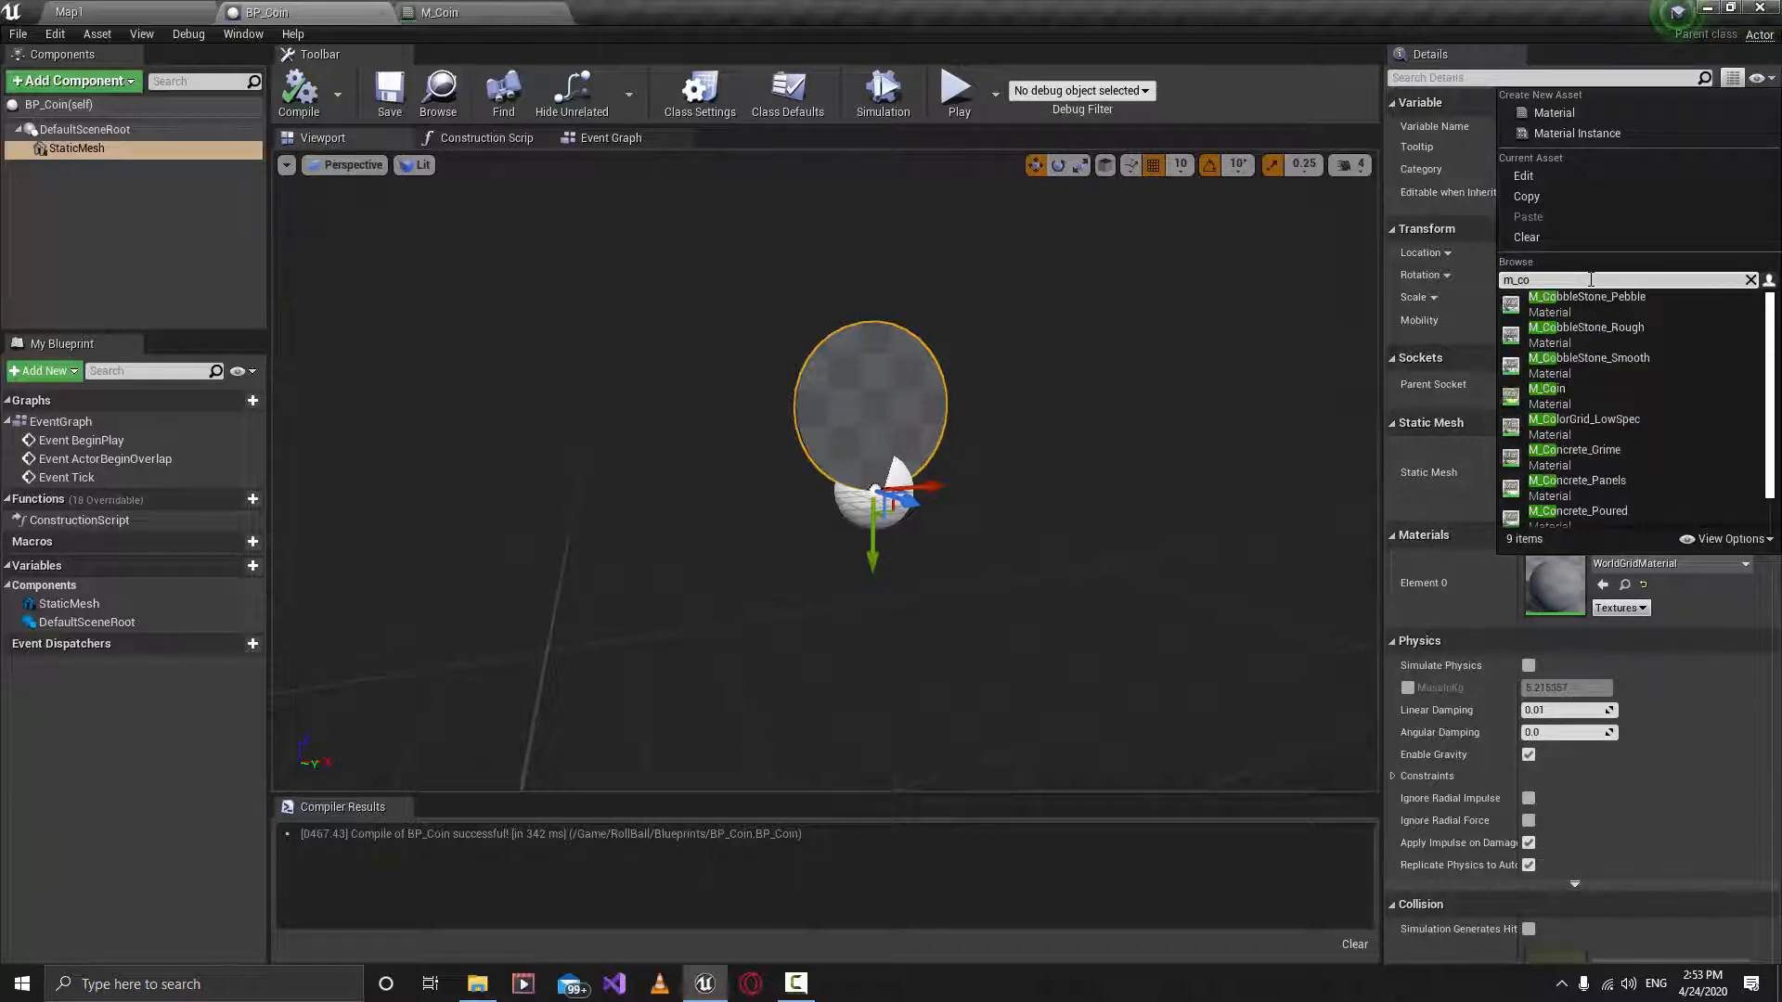
text(nin)
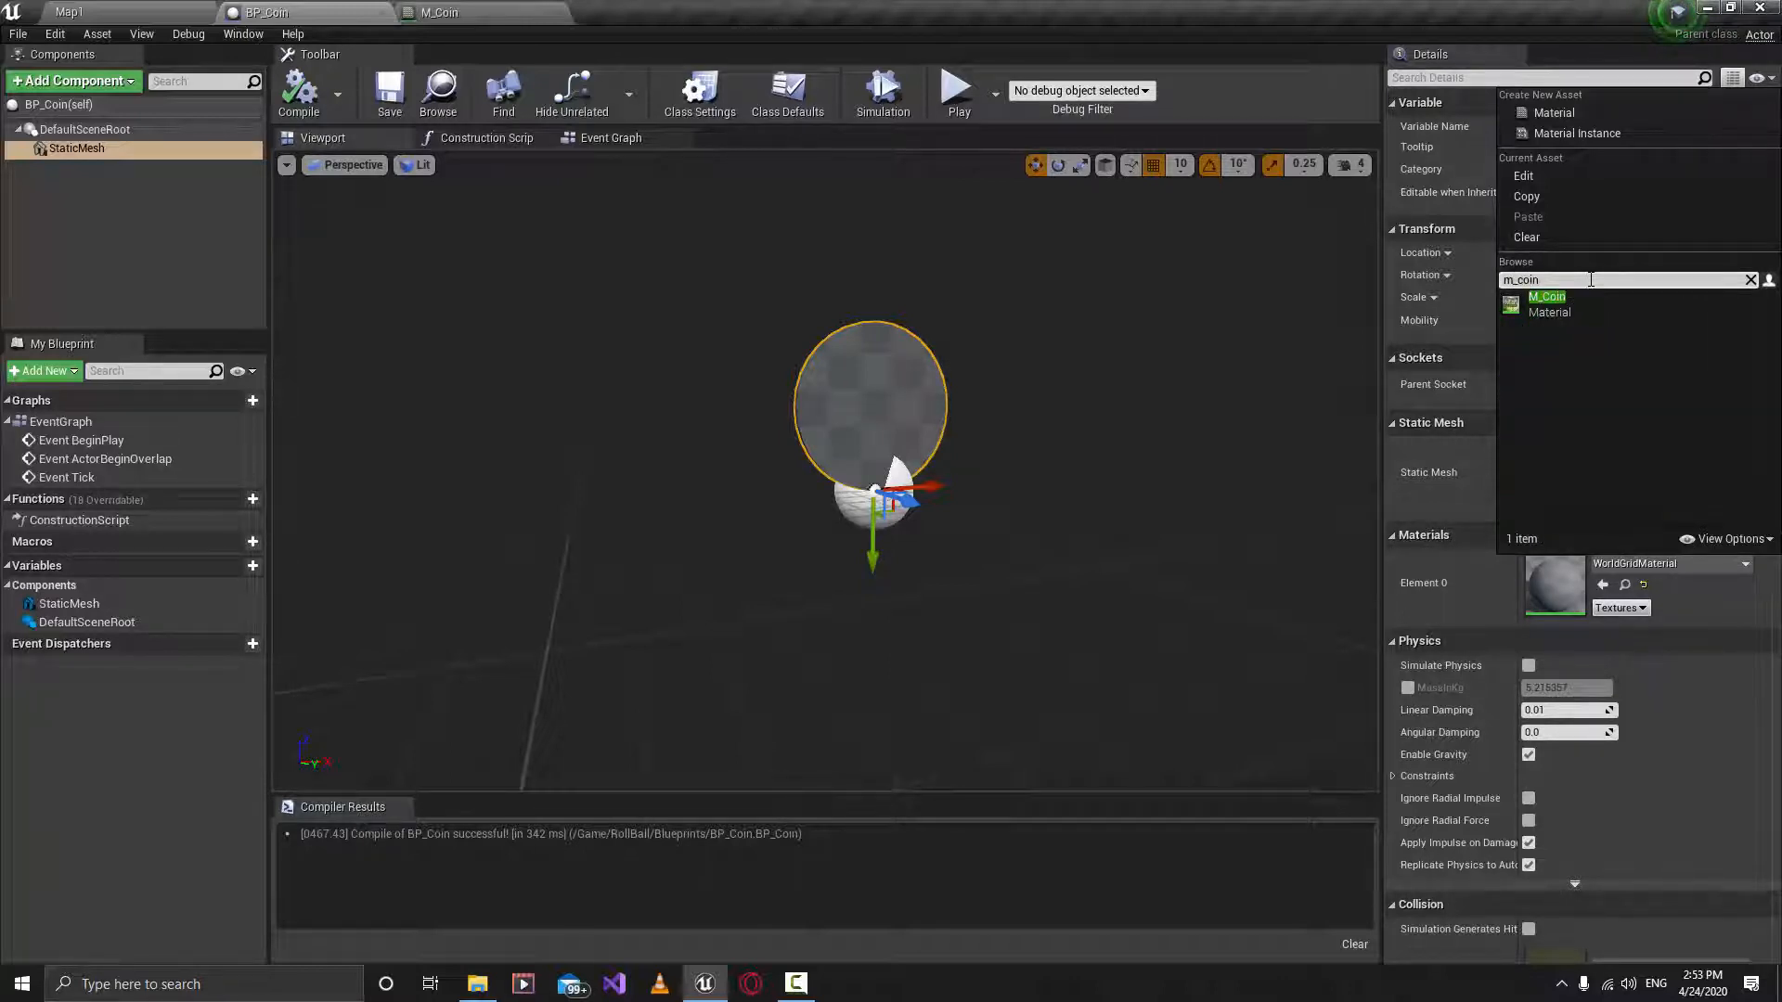
click(1569, 307)
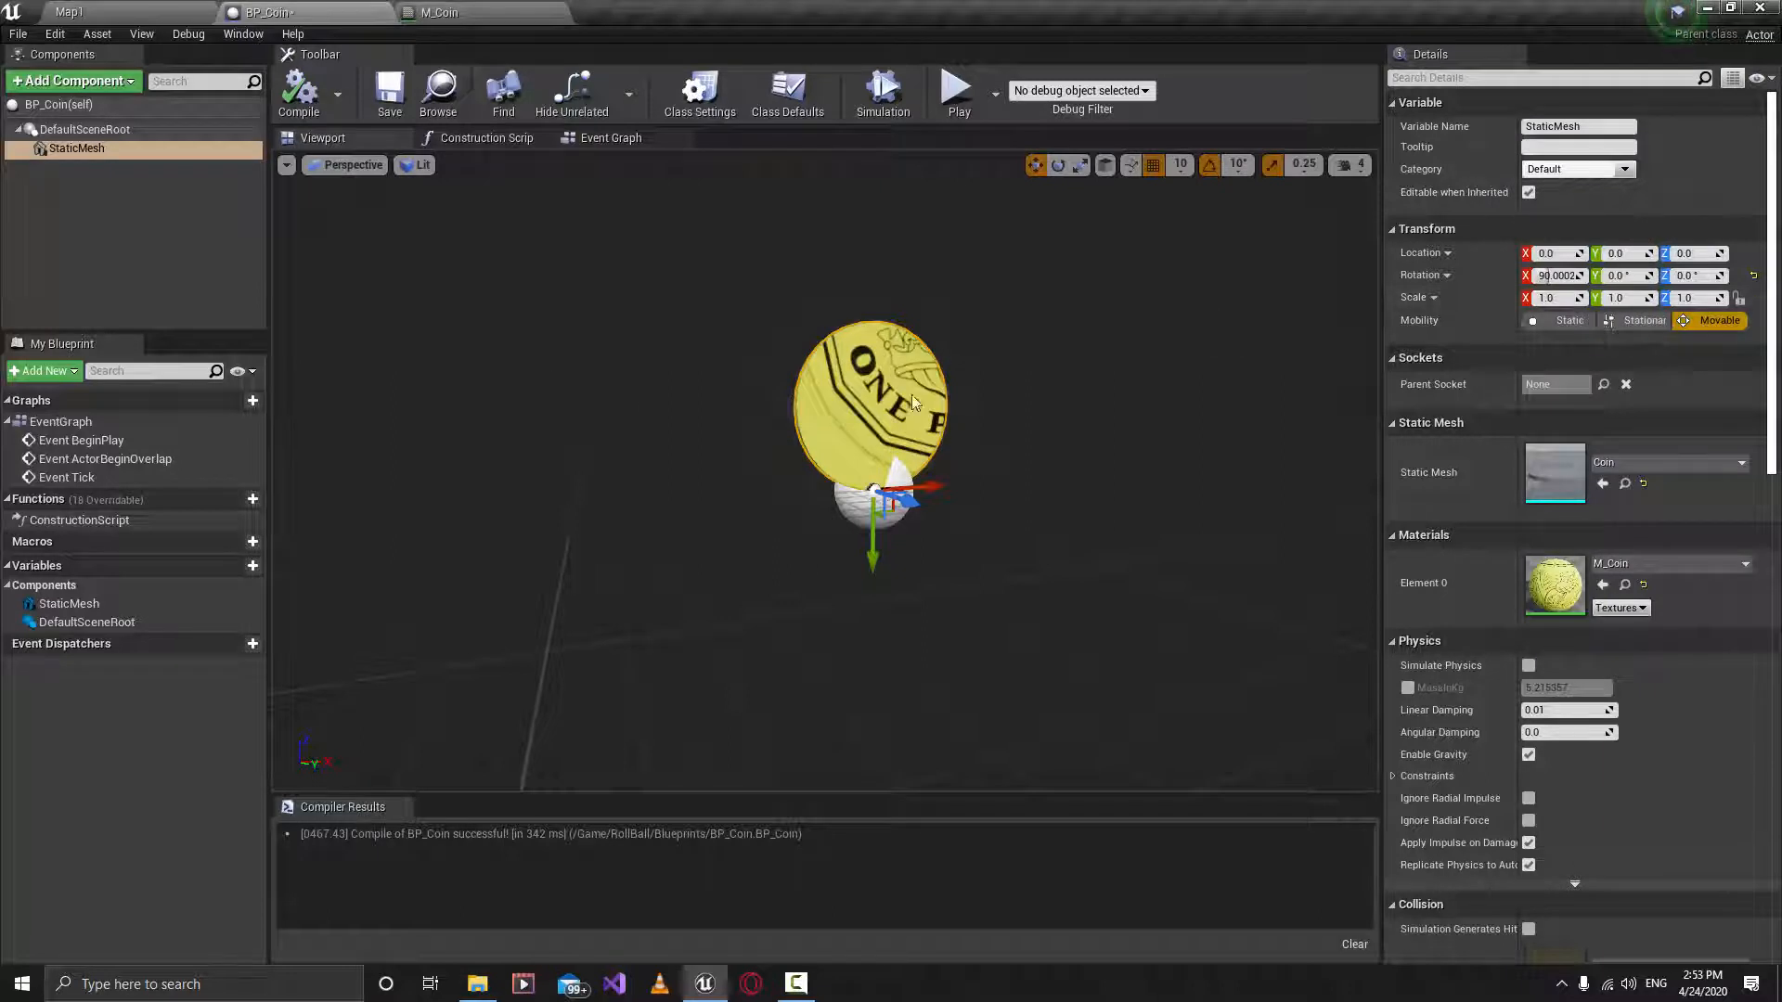
Examine how the coin texture is placed on the front and back of BP_Coin's mesh.
scroll(1030, 422, up, 4)
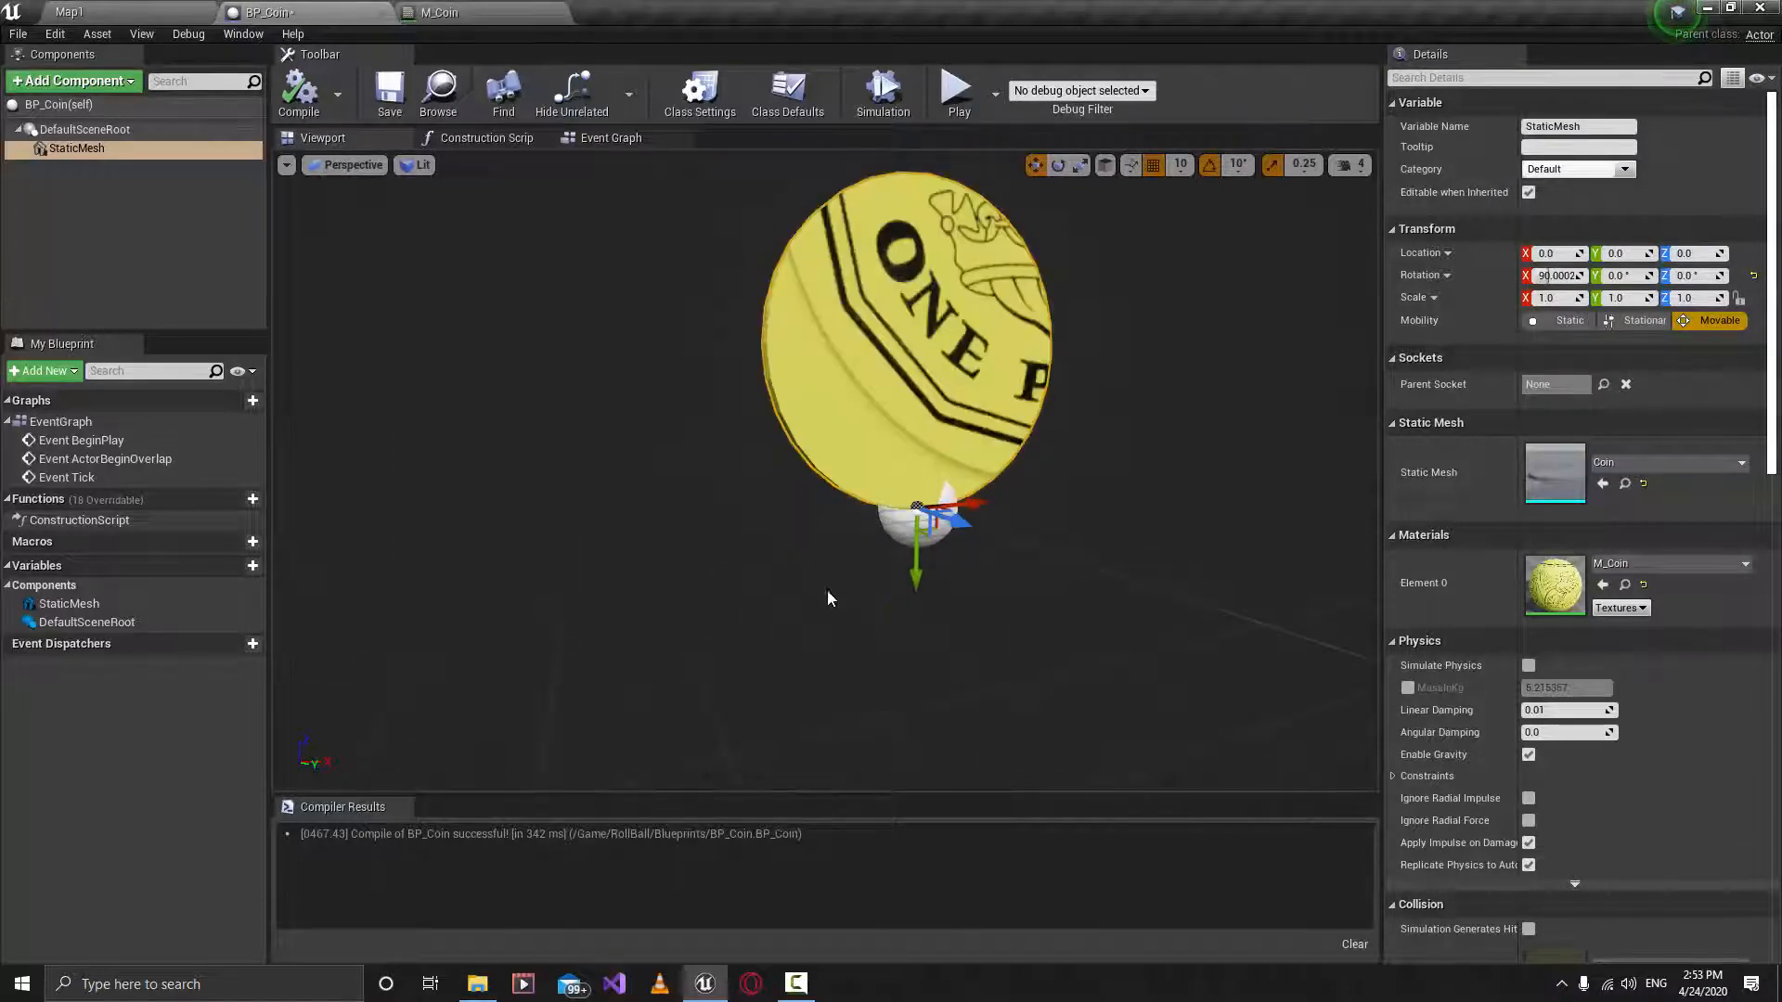
right_drag(780, 583, 891, 577)
scroll(779, 583, down, 4)
right_drag(732, 559, 779, 559)
key(a)
key(a)
key(w)
key(d)
key(w)
scroll(825, 471, up, 5)
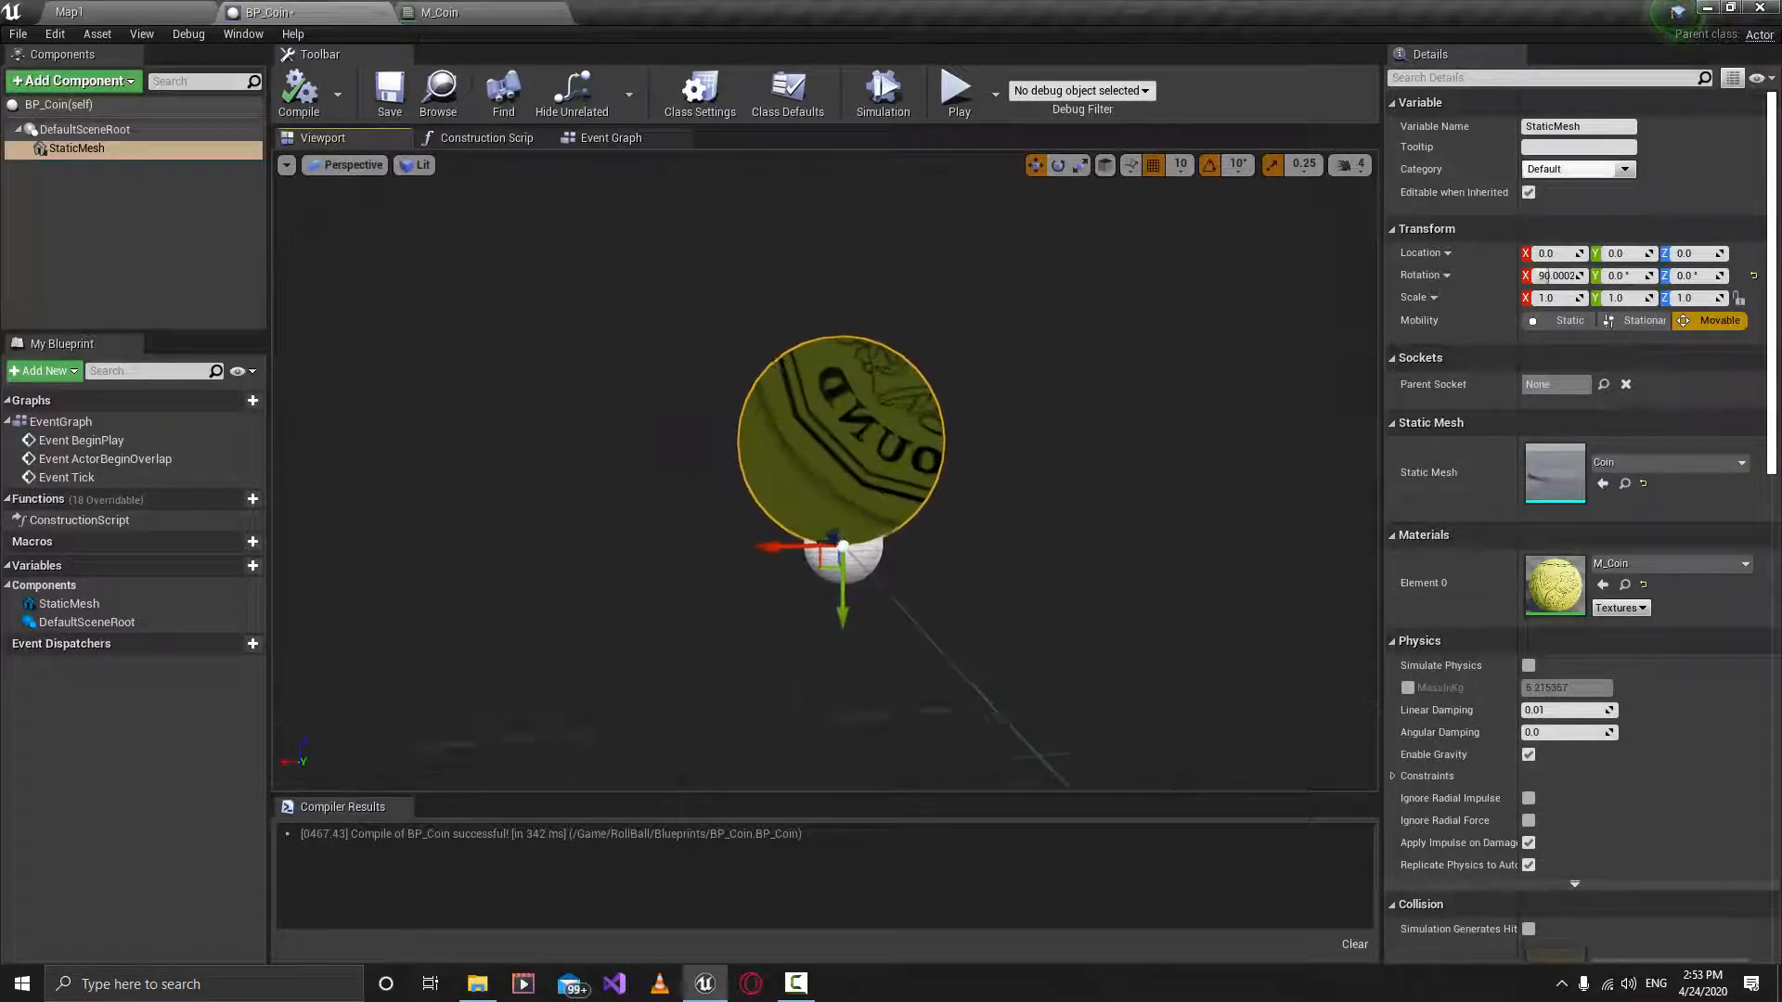
key(a)
right_drag(833, 492, 928, 492)
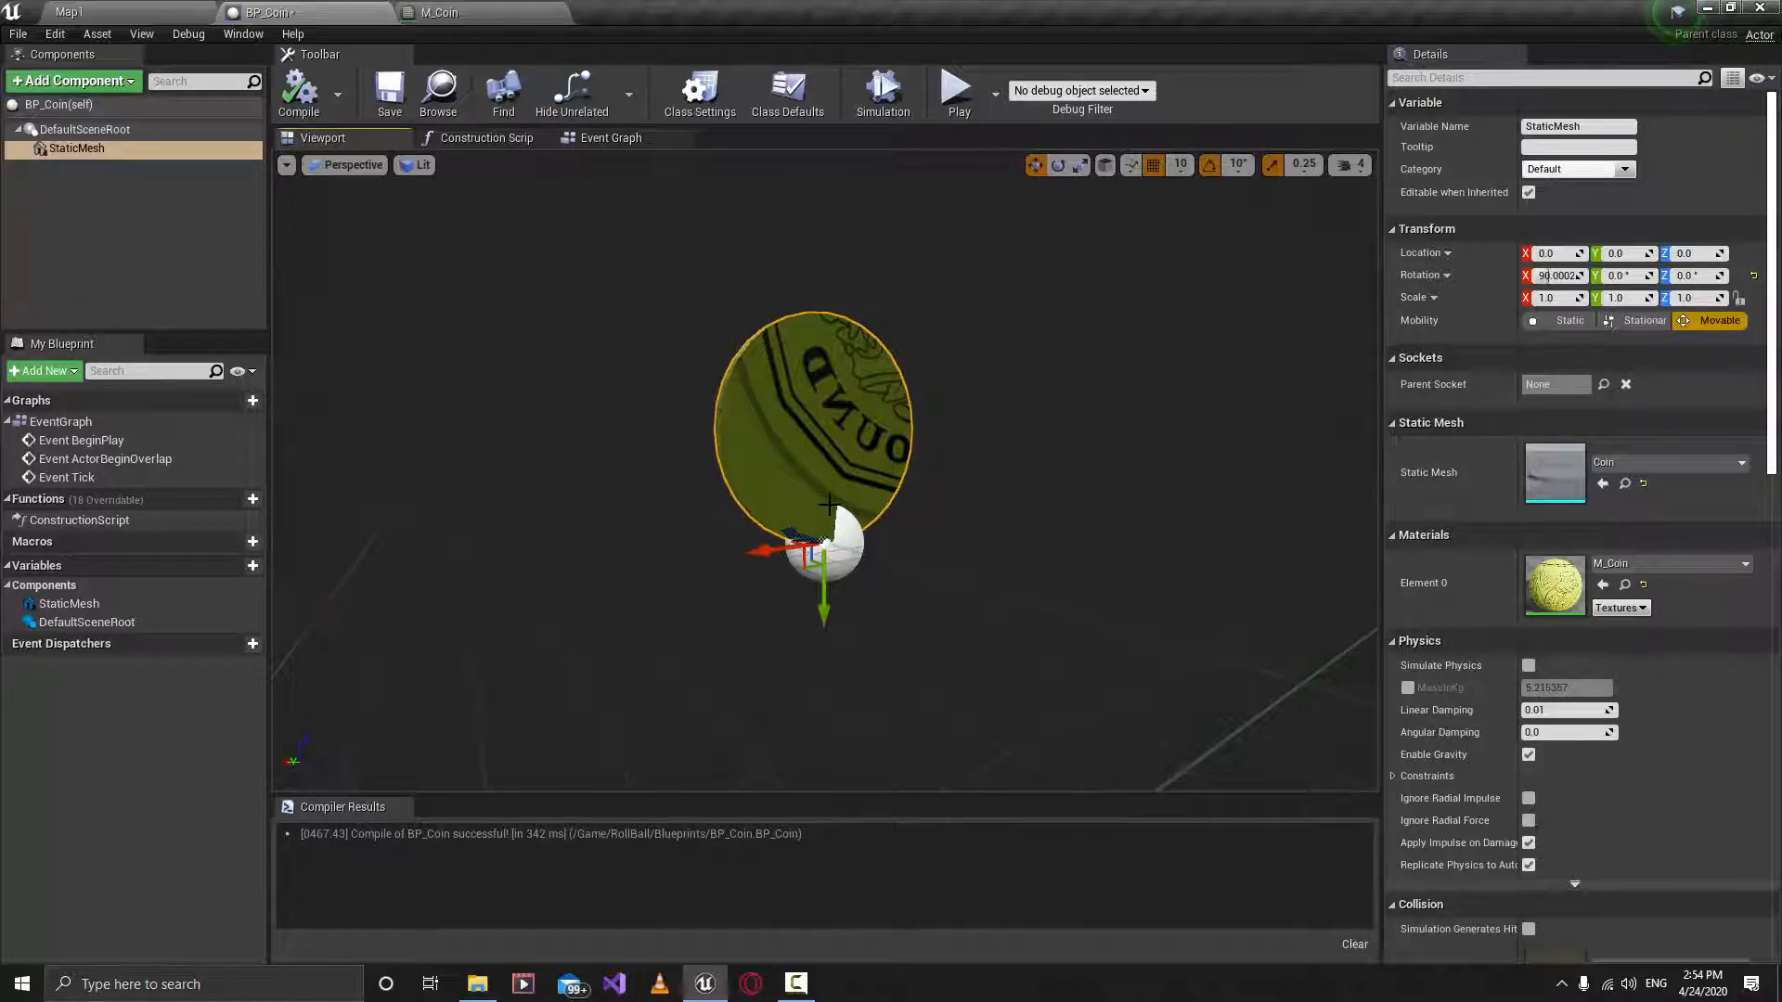
click(68, 11)
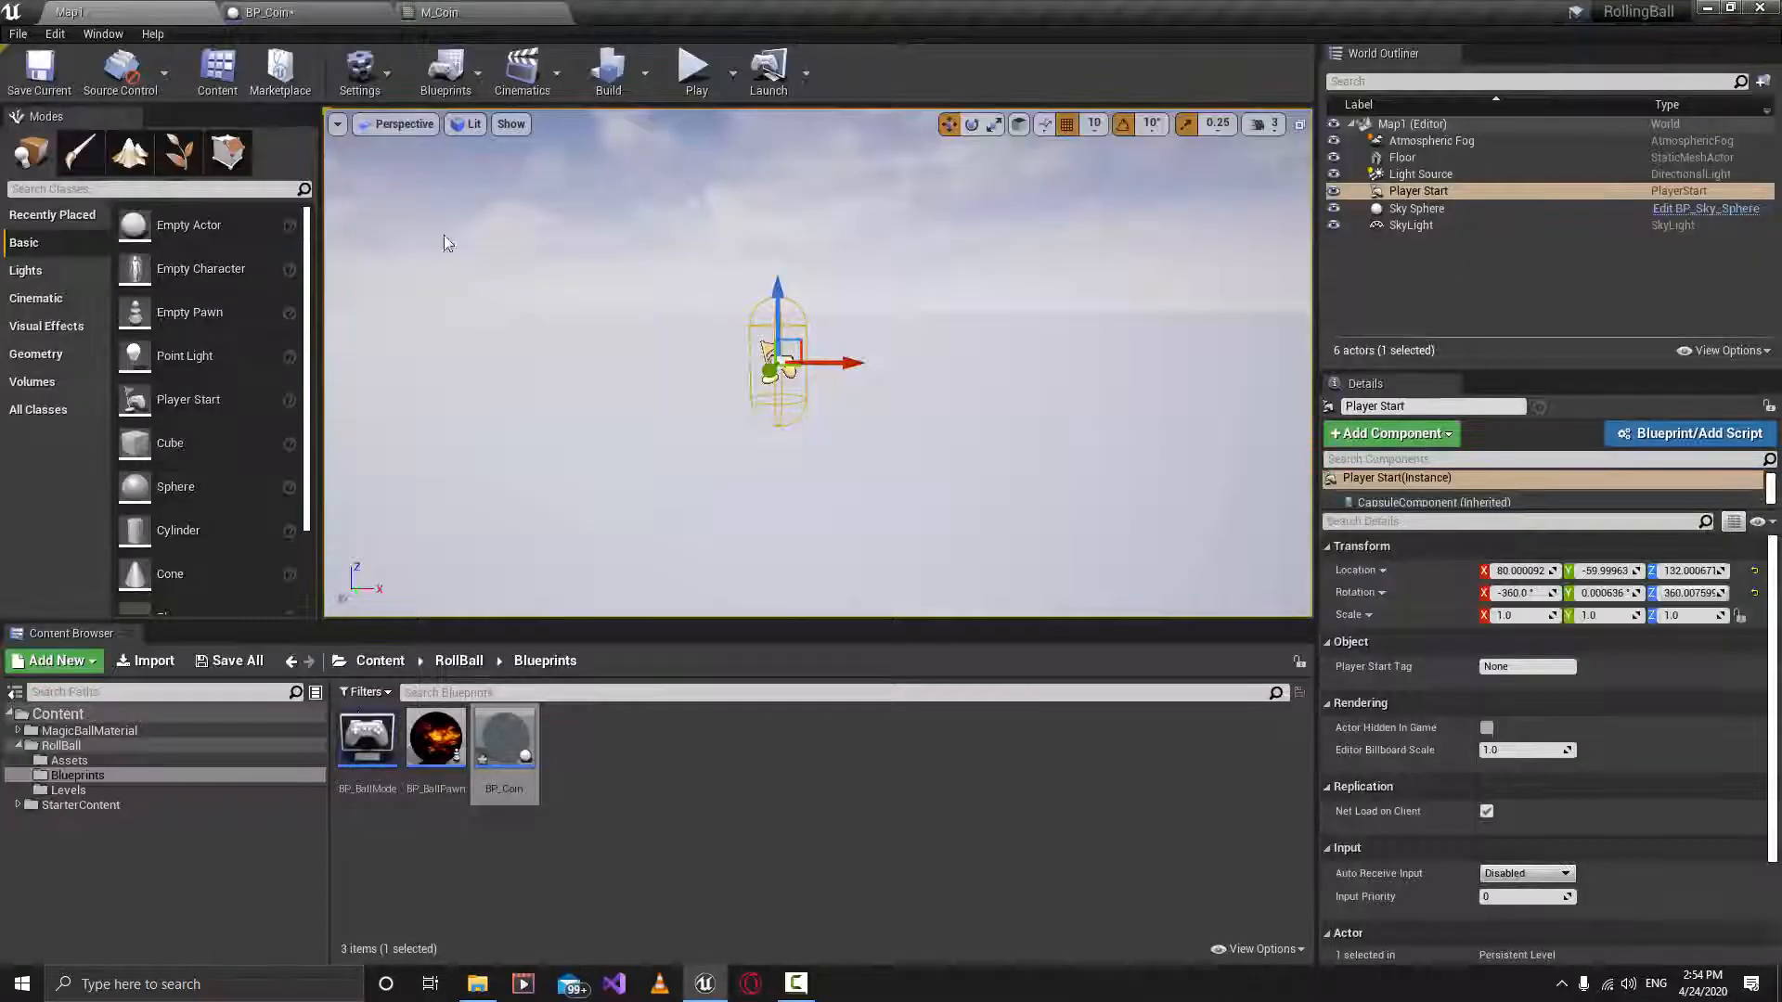
click(69, 760)
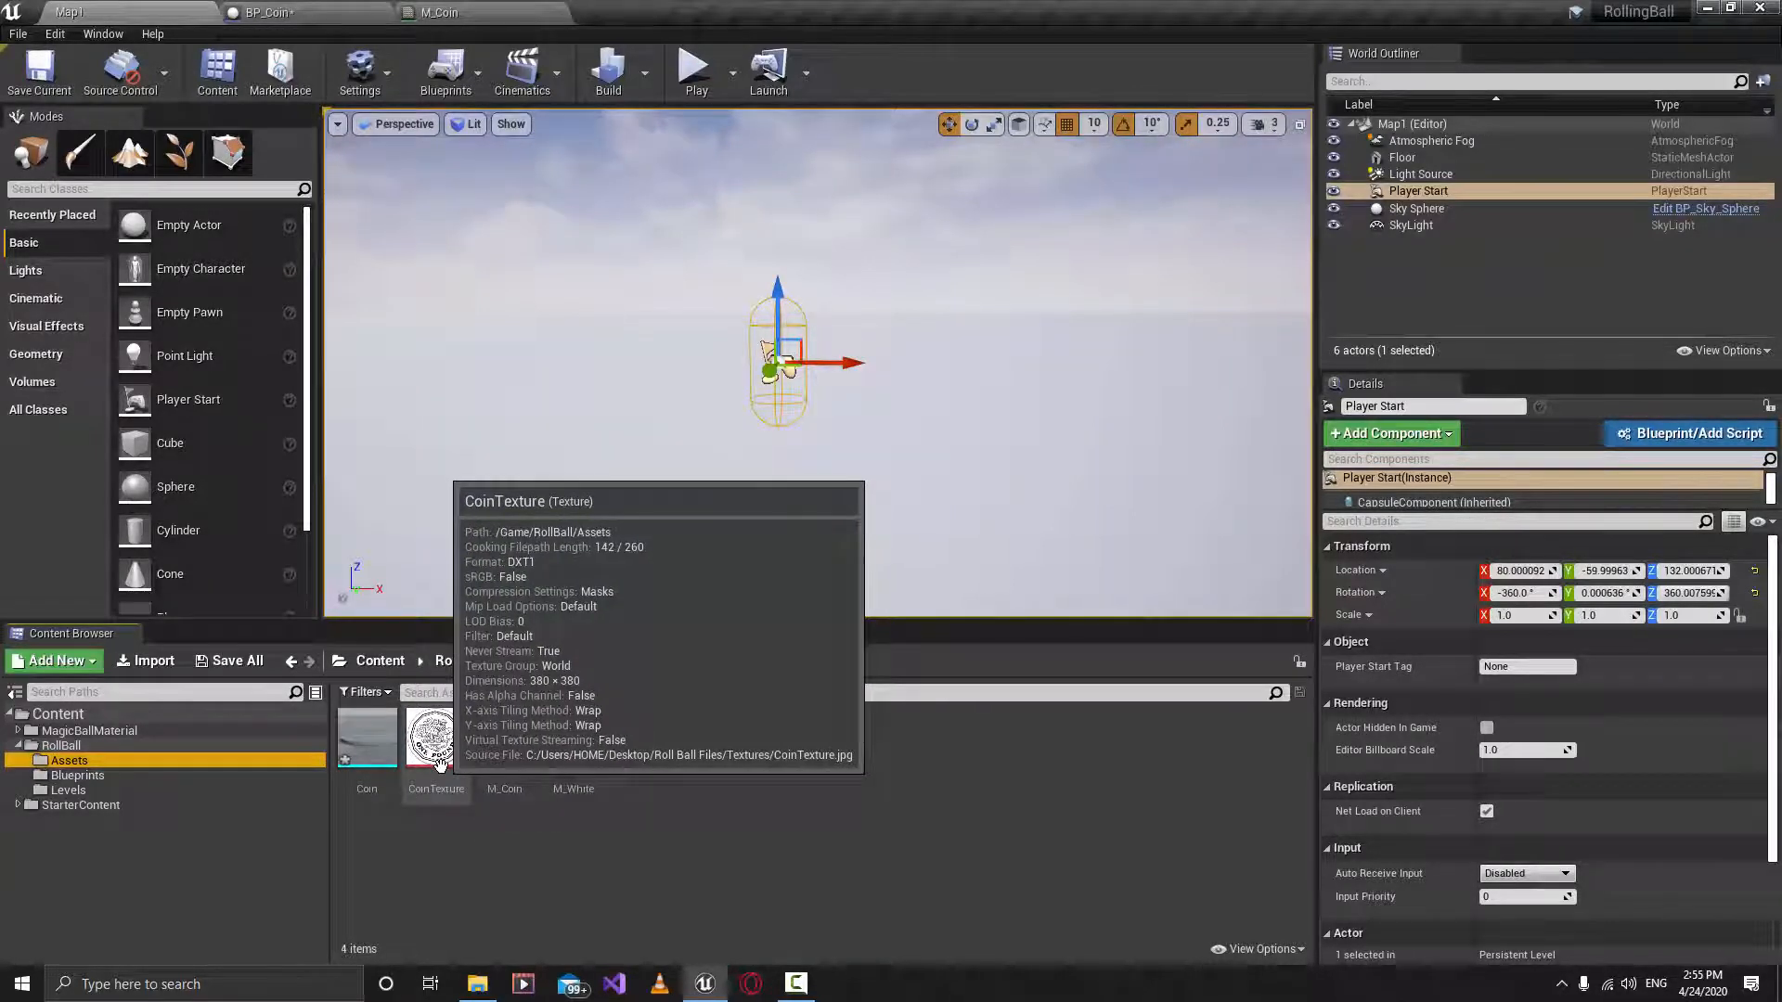
click(136, 775)
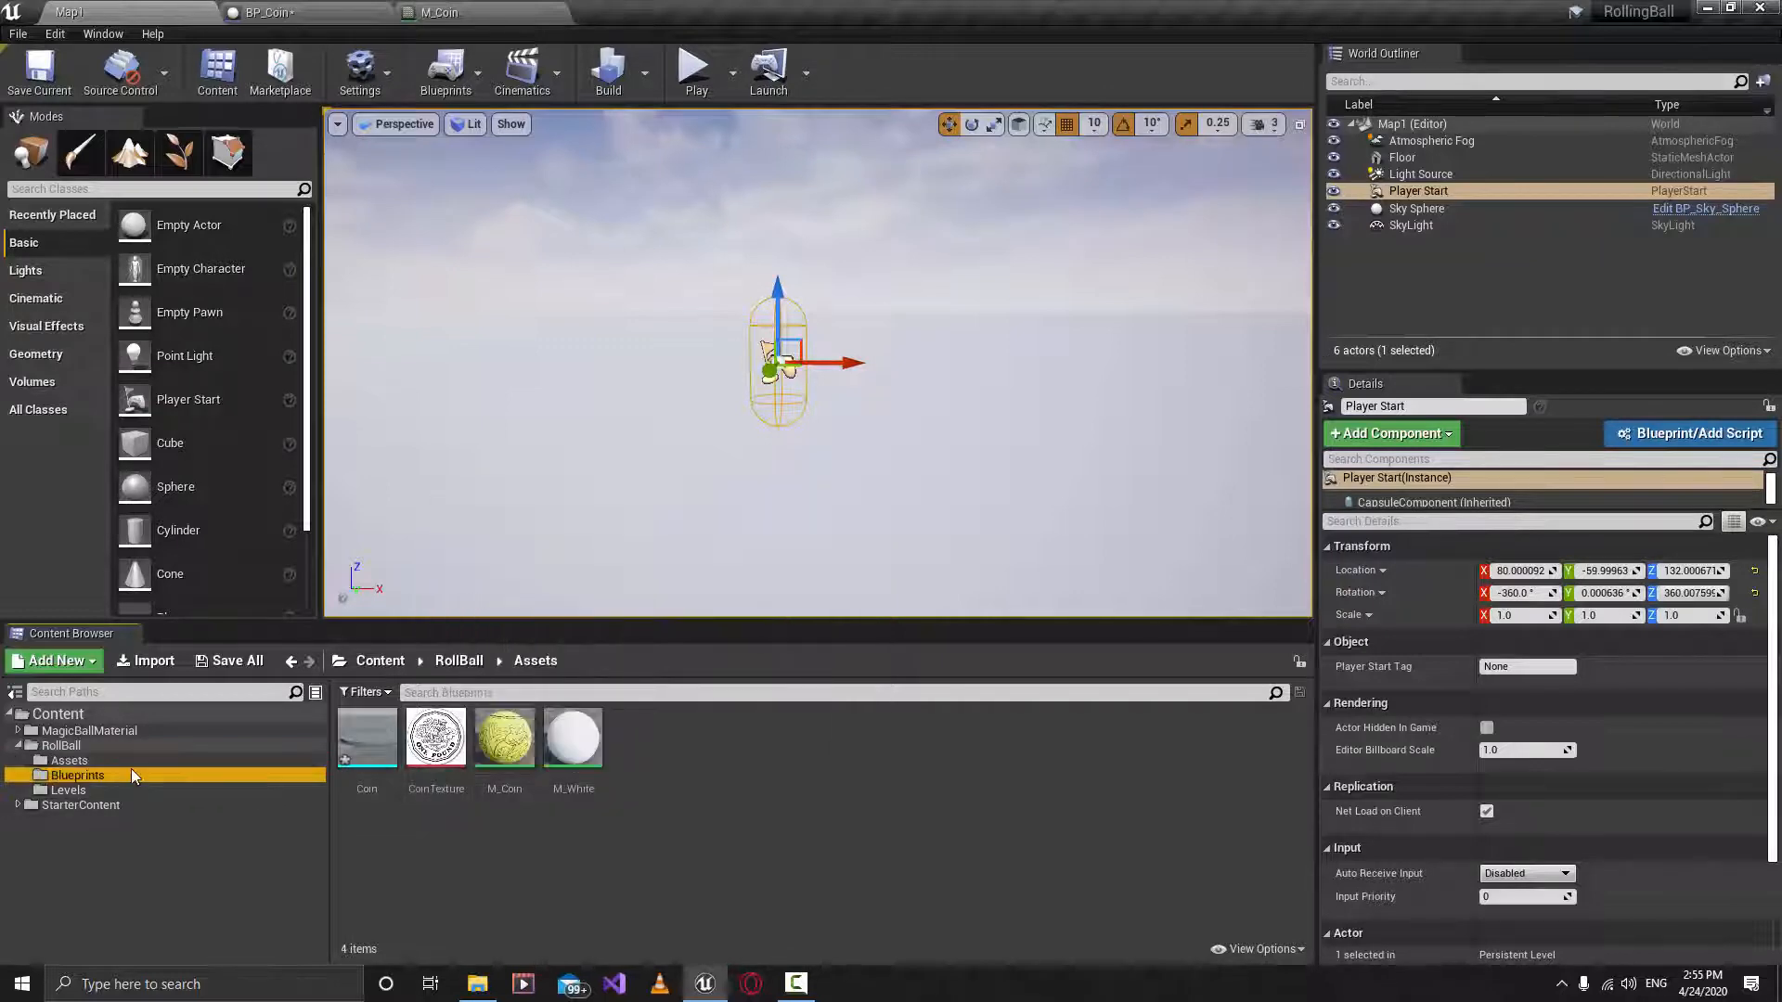
double_click(509, 735)
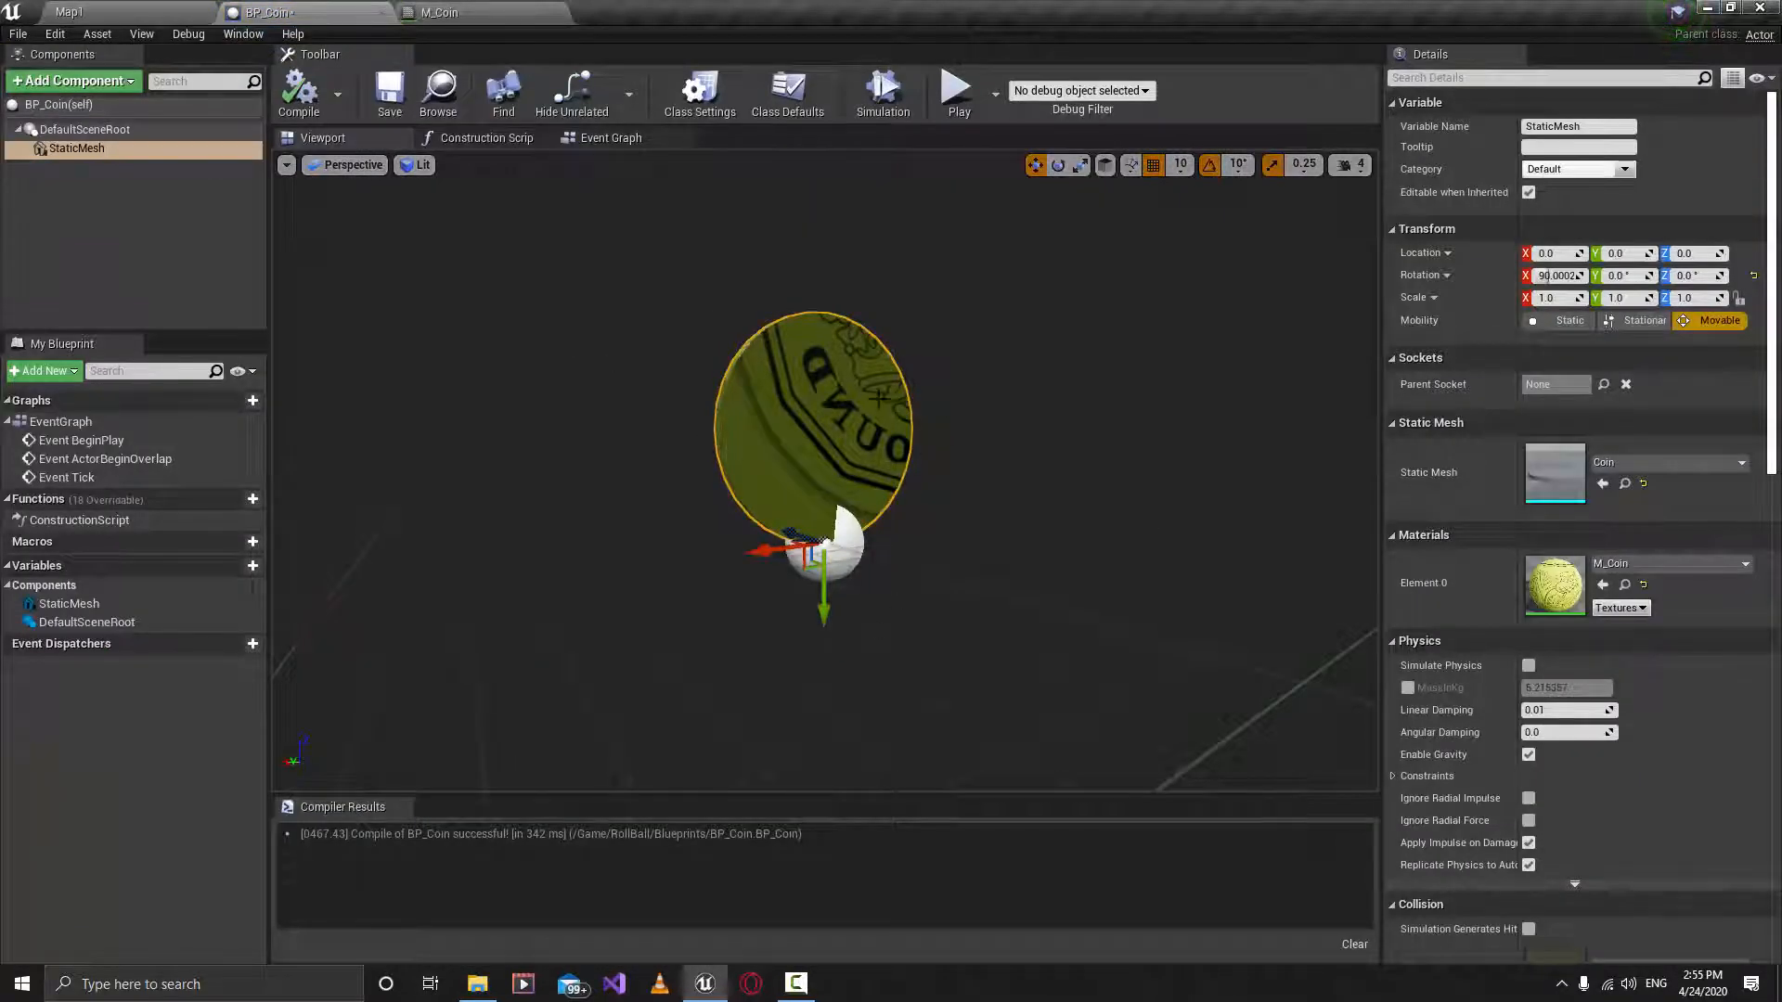
View the front face of BP_Coin's mesh and return to the M_Coin material graph.
alt+drag(930, 522, 930, 579)
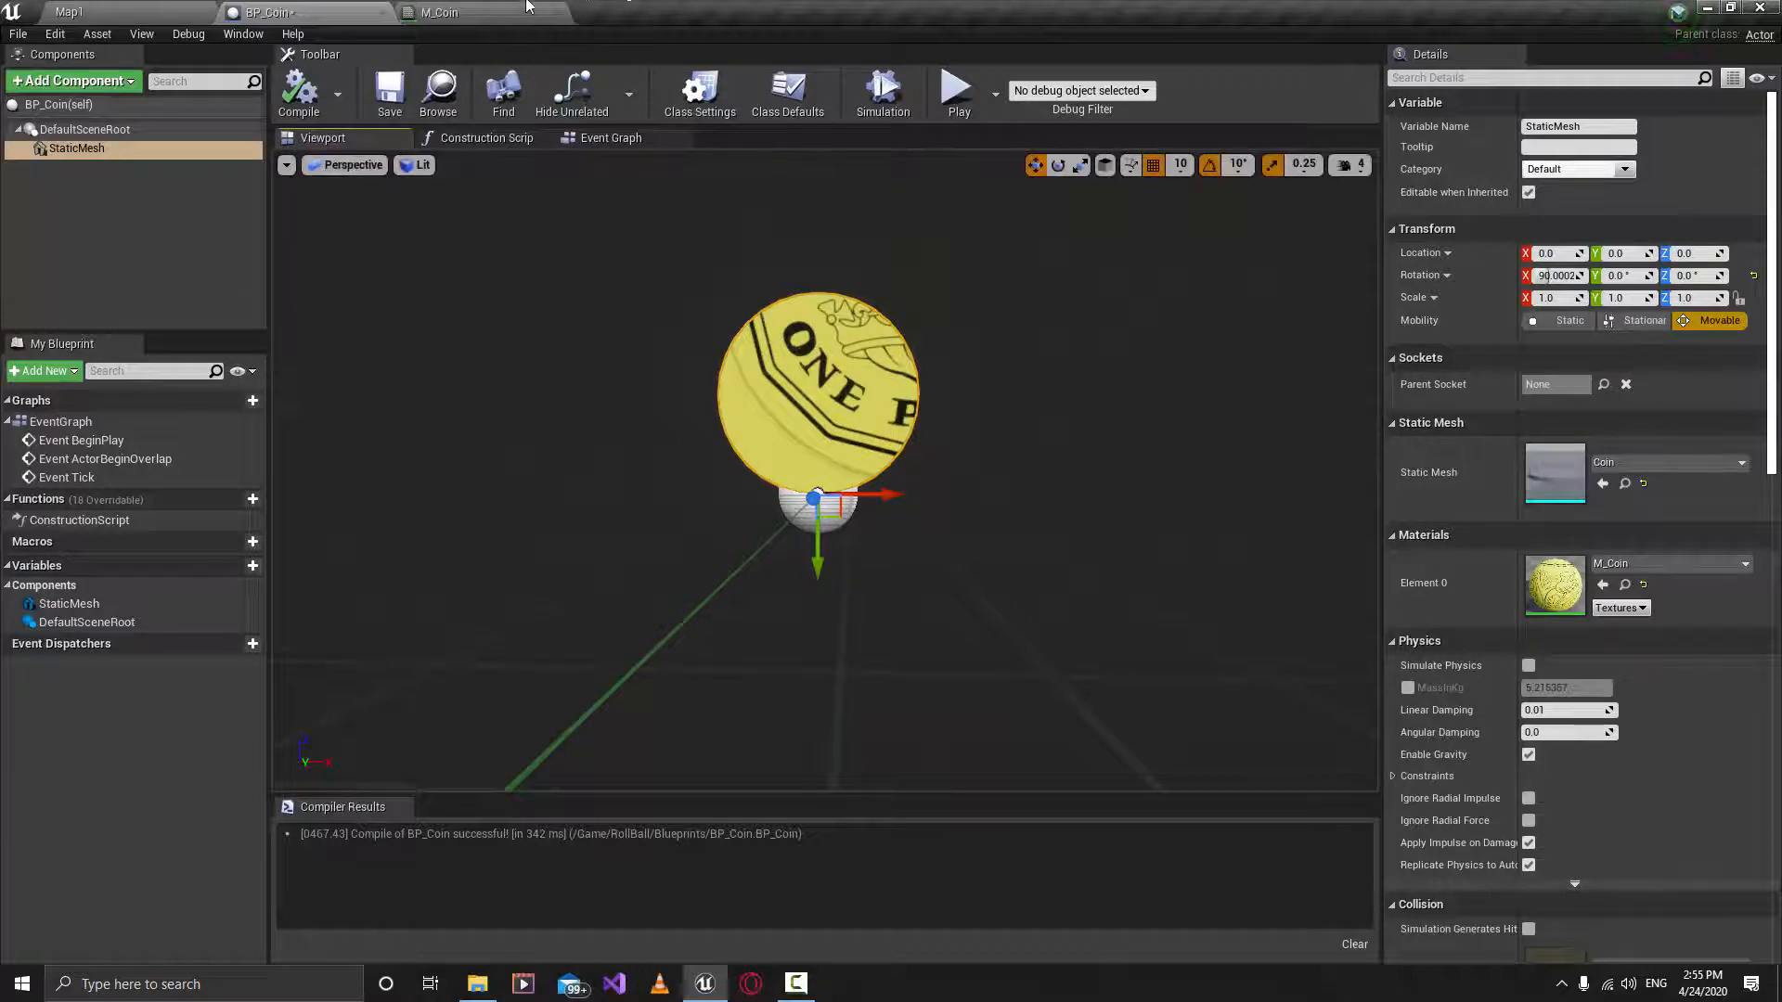
click(482, 13)
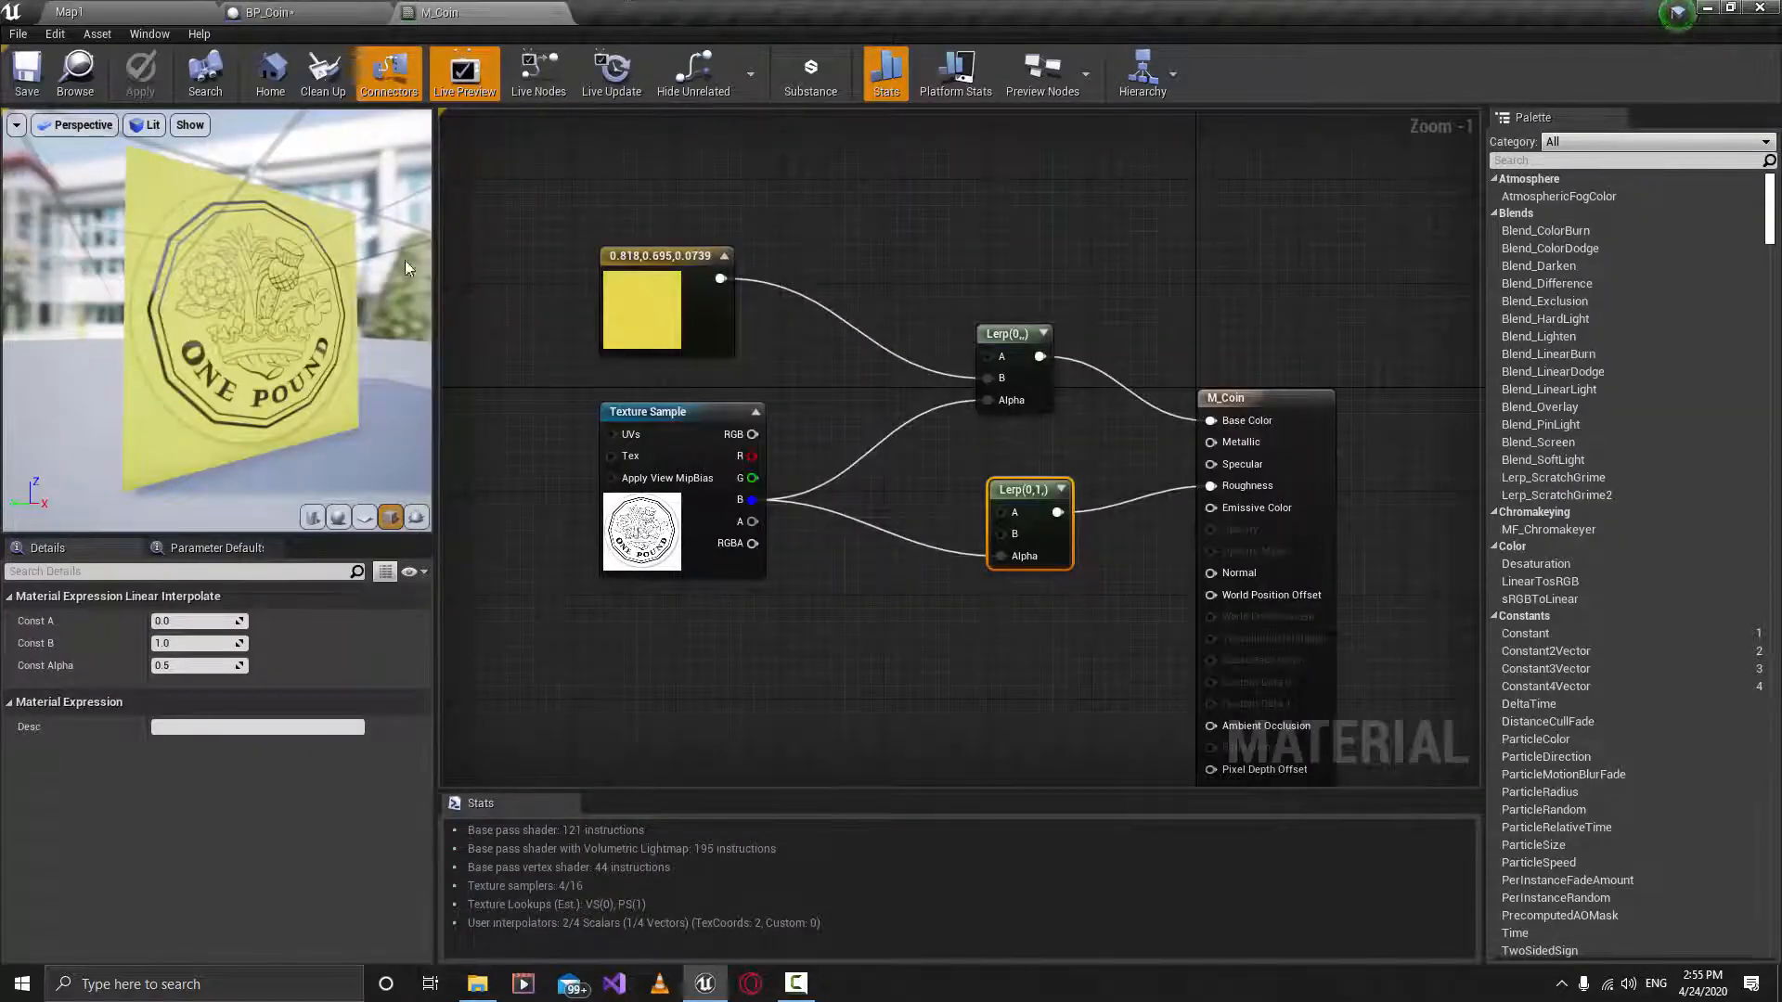
Add a TextureCoordinate node to the M_Coin graph beside the Texture Sample and connect its output to the Texture Sample's UVs input.
scroll(585, 453, down, 1)
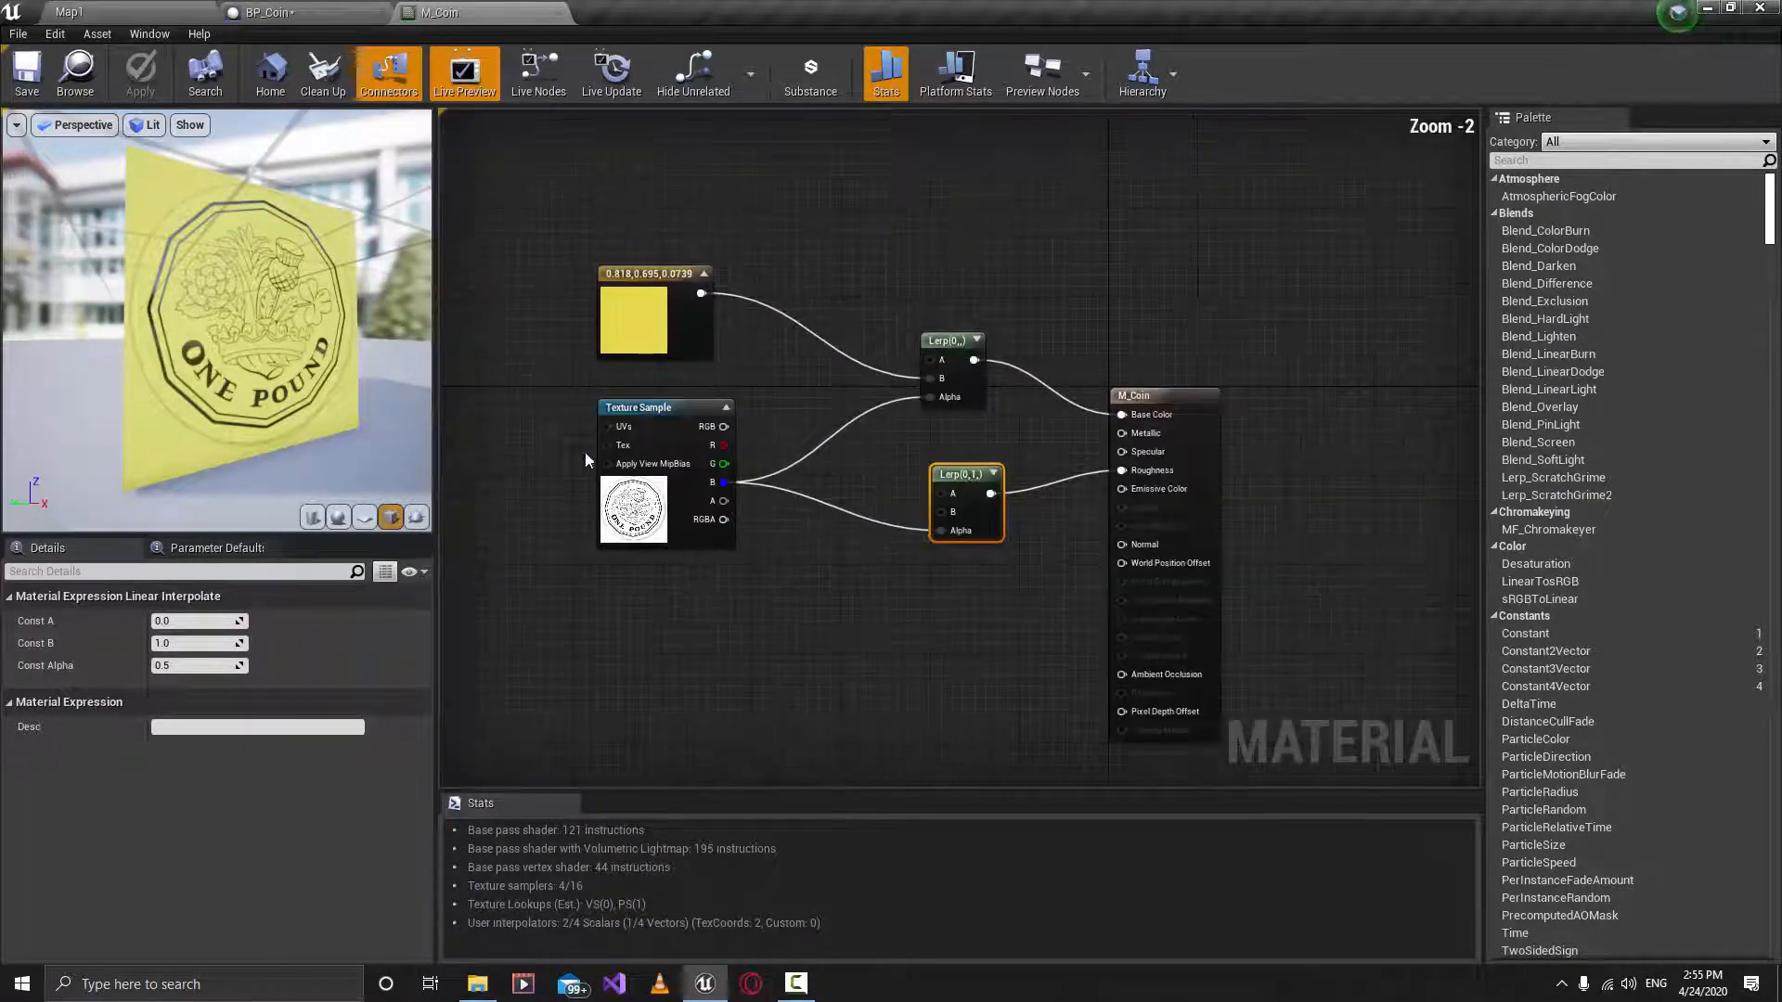
right_drag(585, 453, 798, 446)
scroll(835, 450, up, 2)
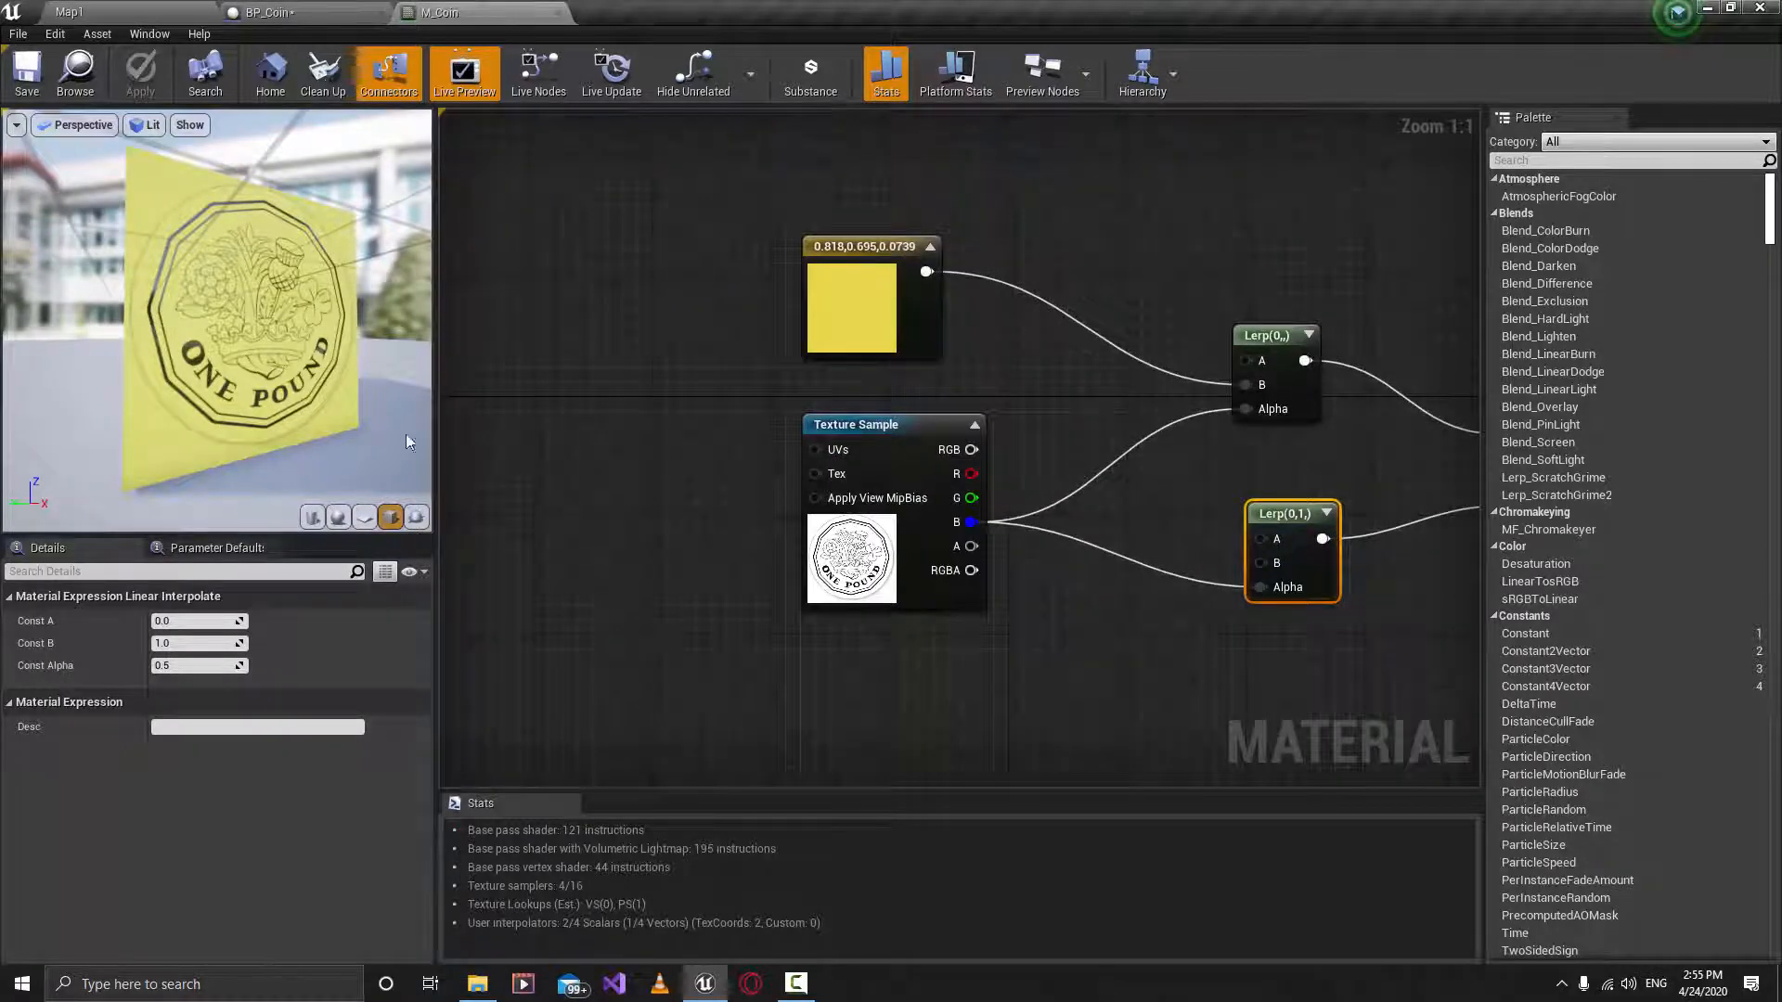
click(356, 12)
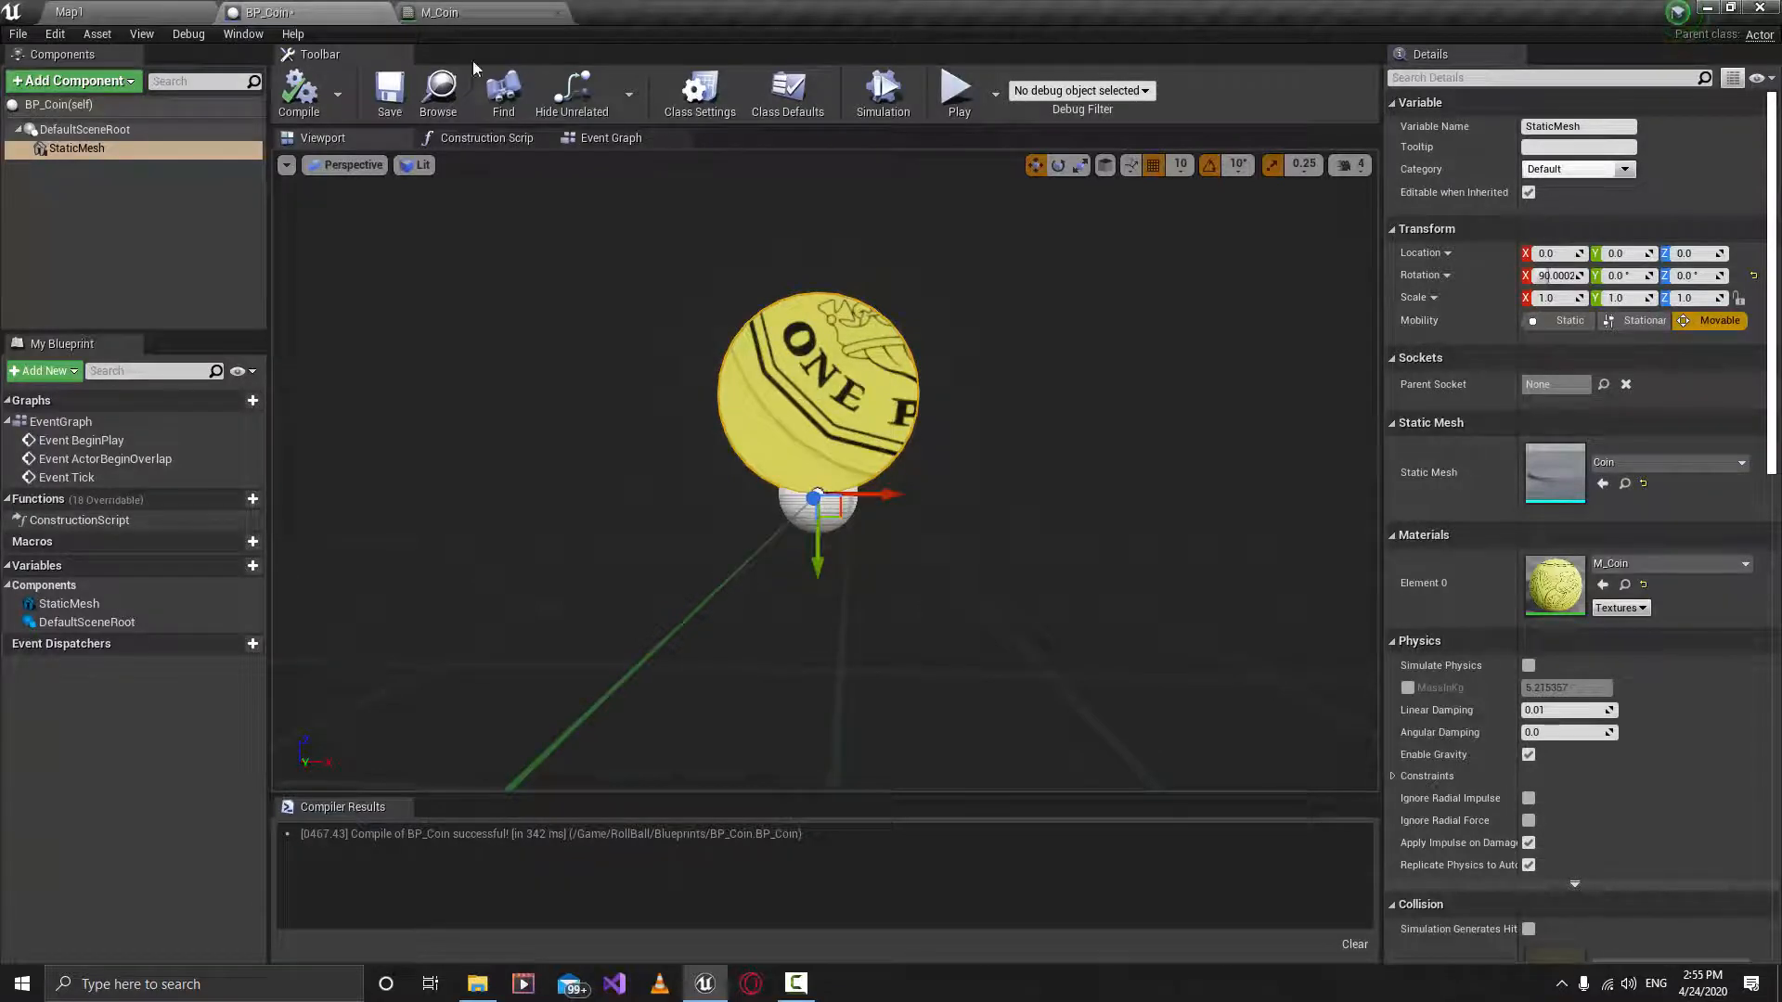
click(464, 13)
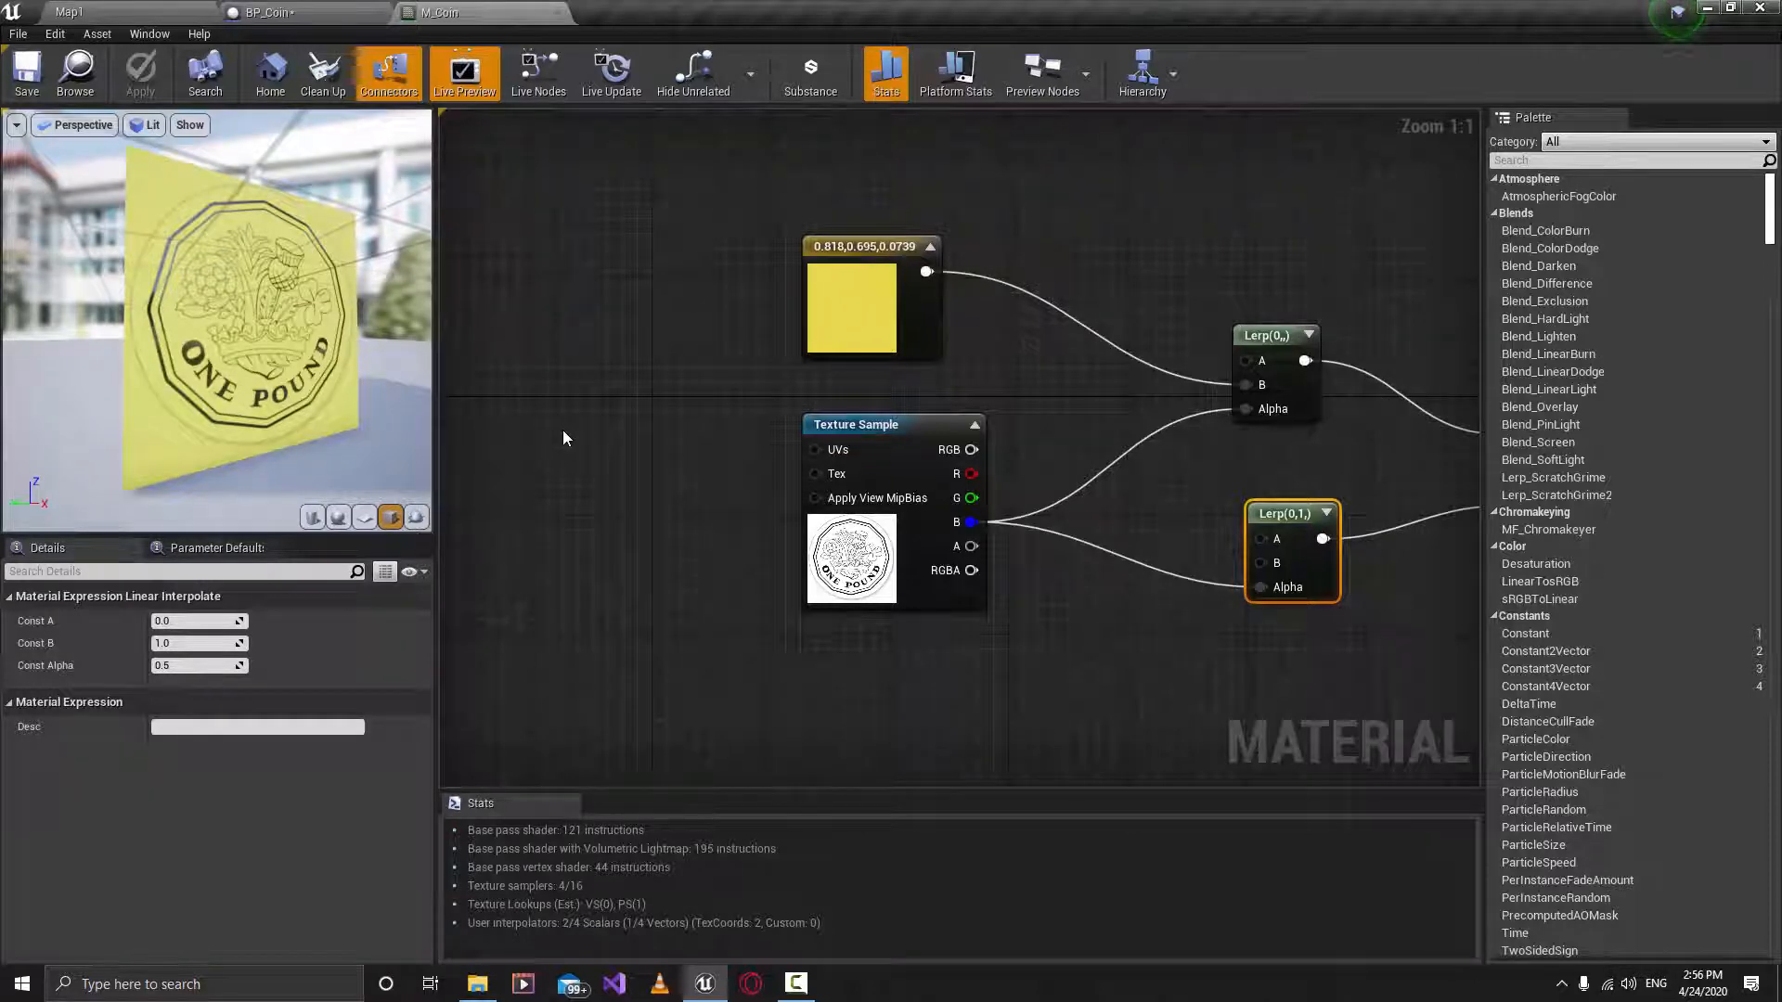
right_click(601, 399)
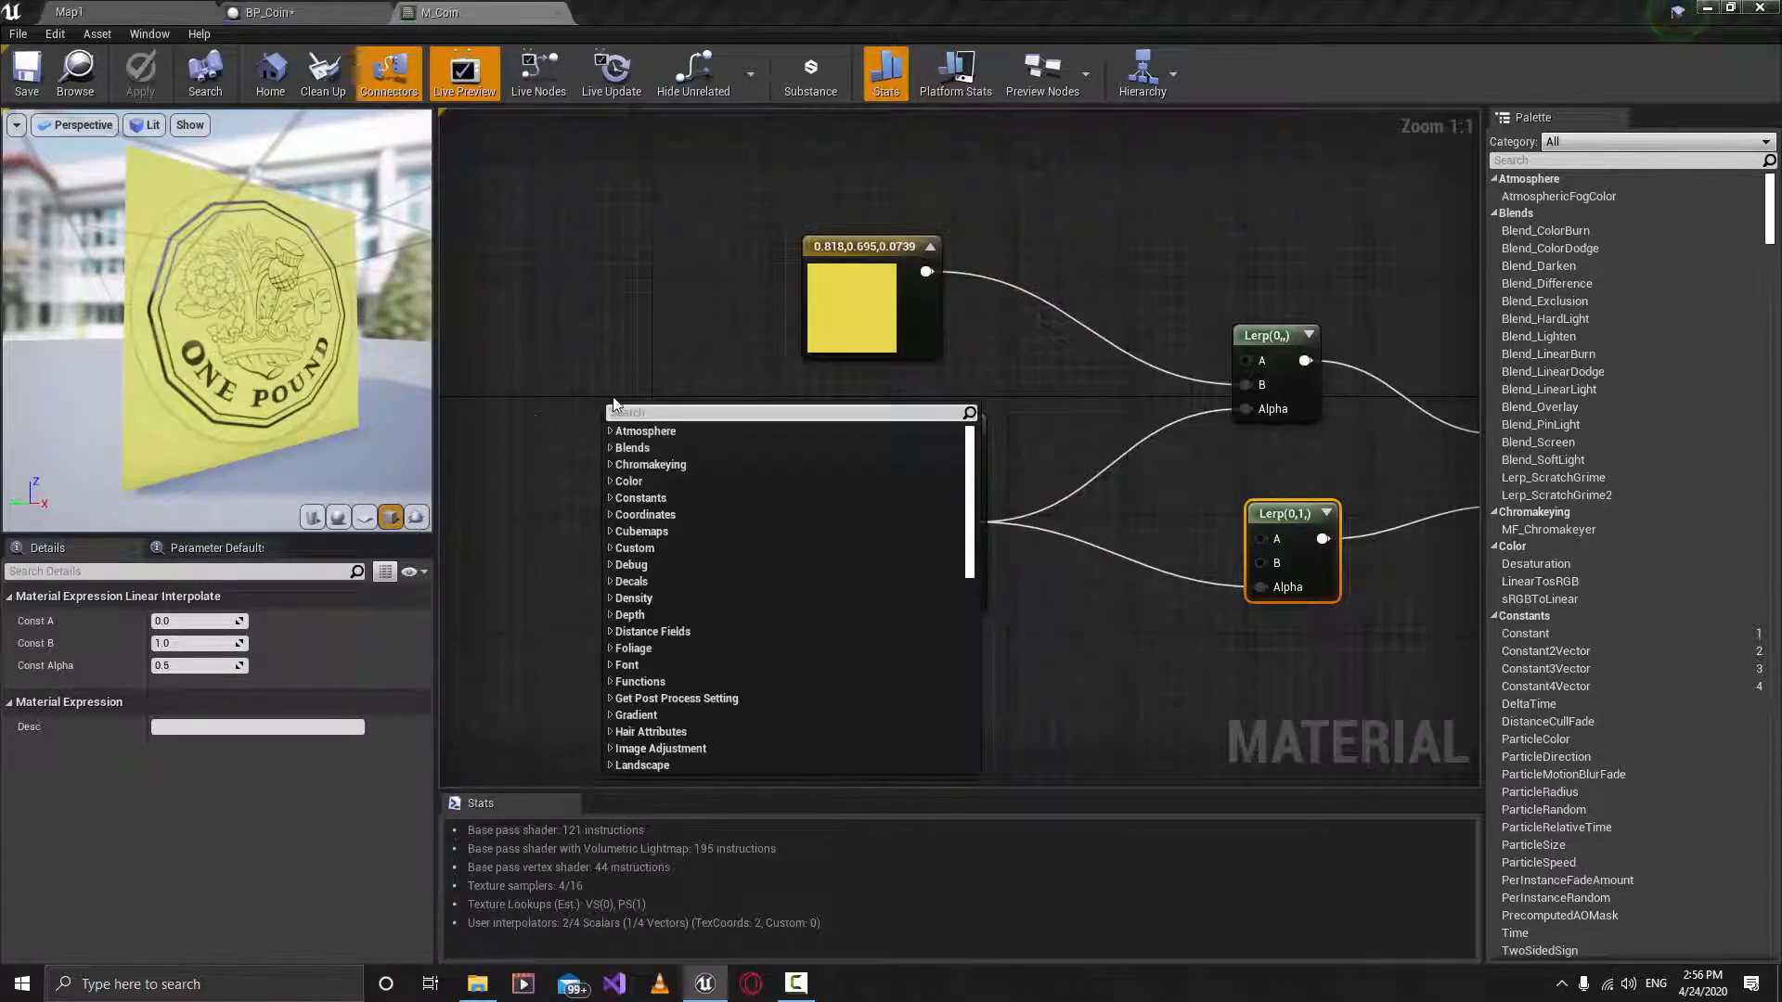
text(text)
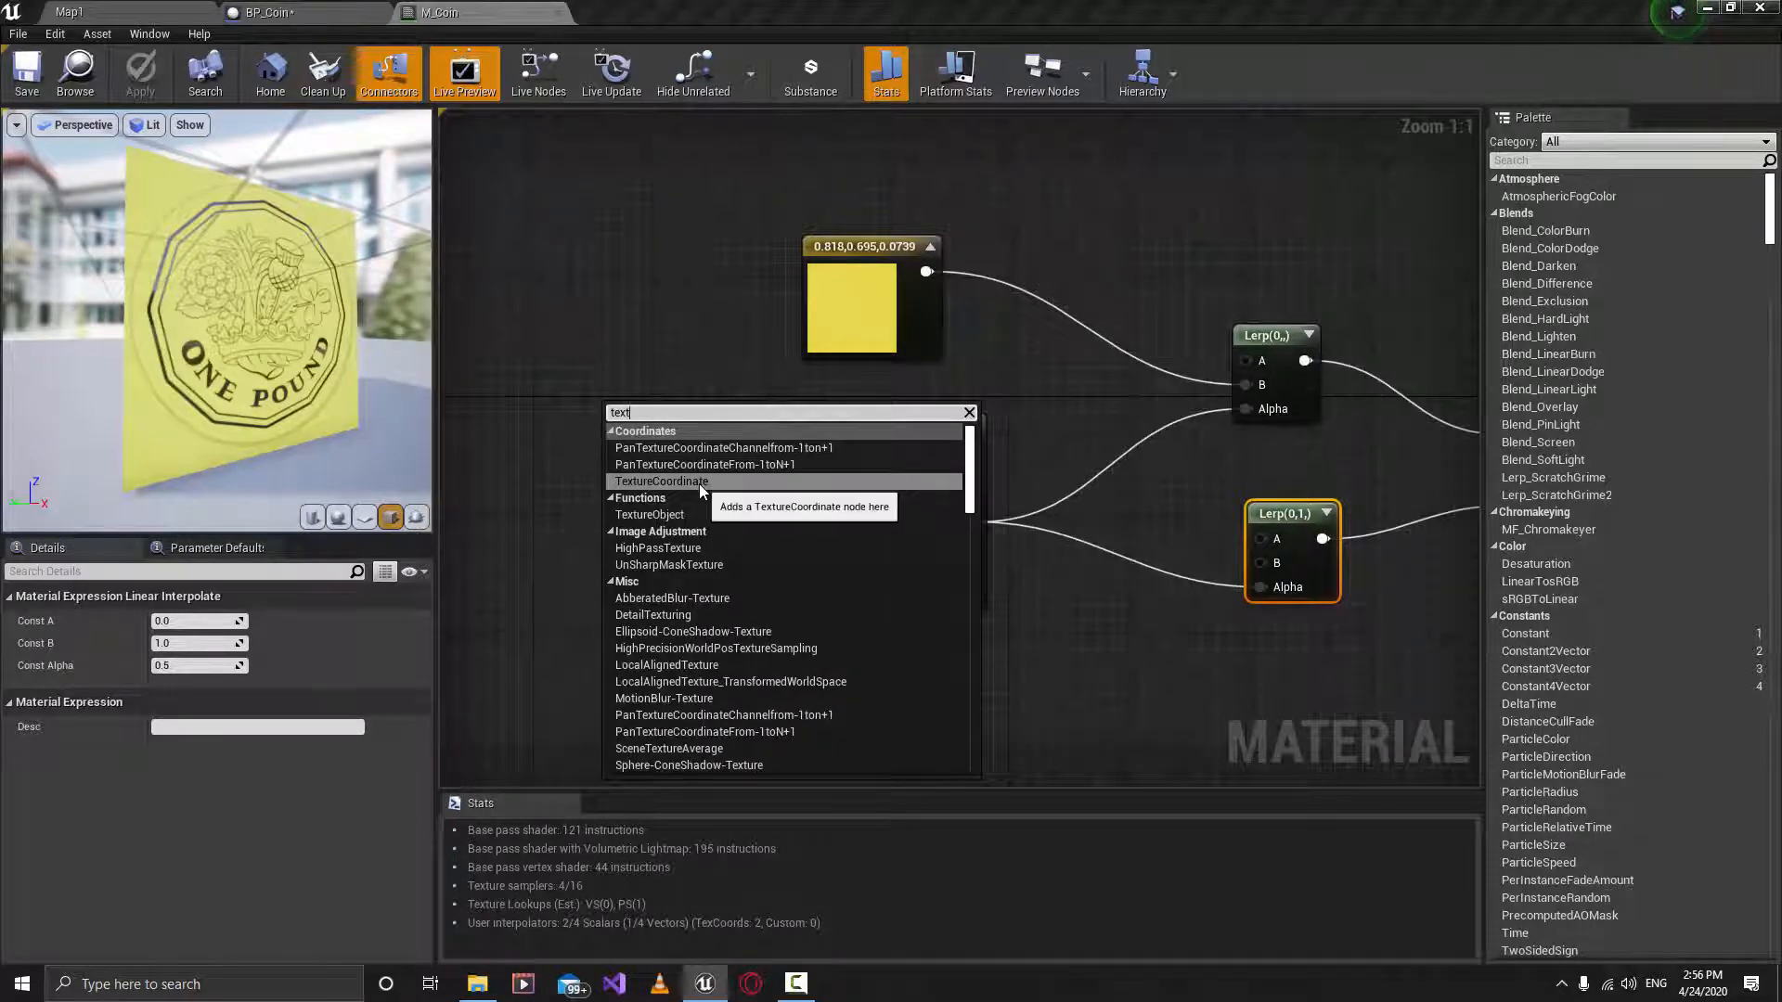
click(700, 481)
drag(649, 429, 837, 452)
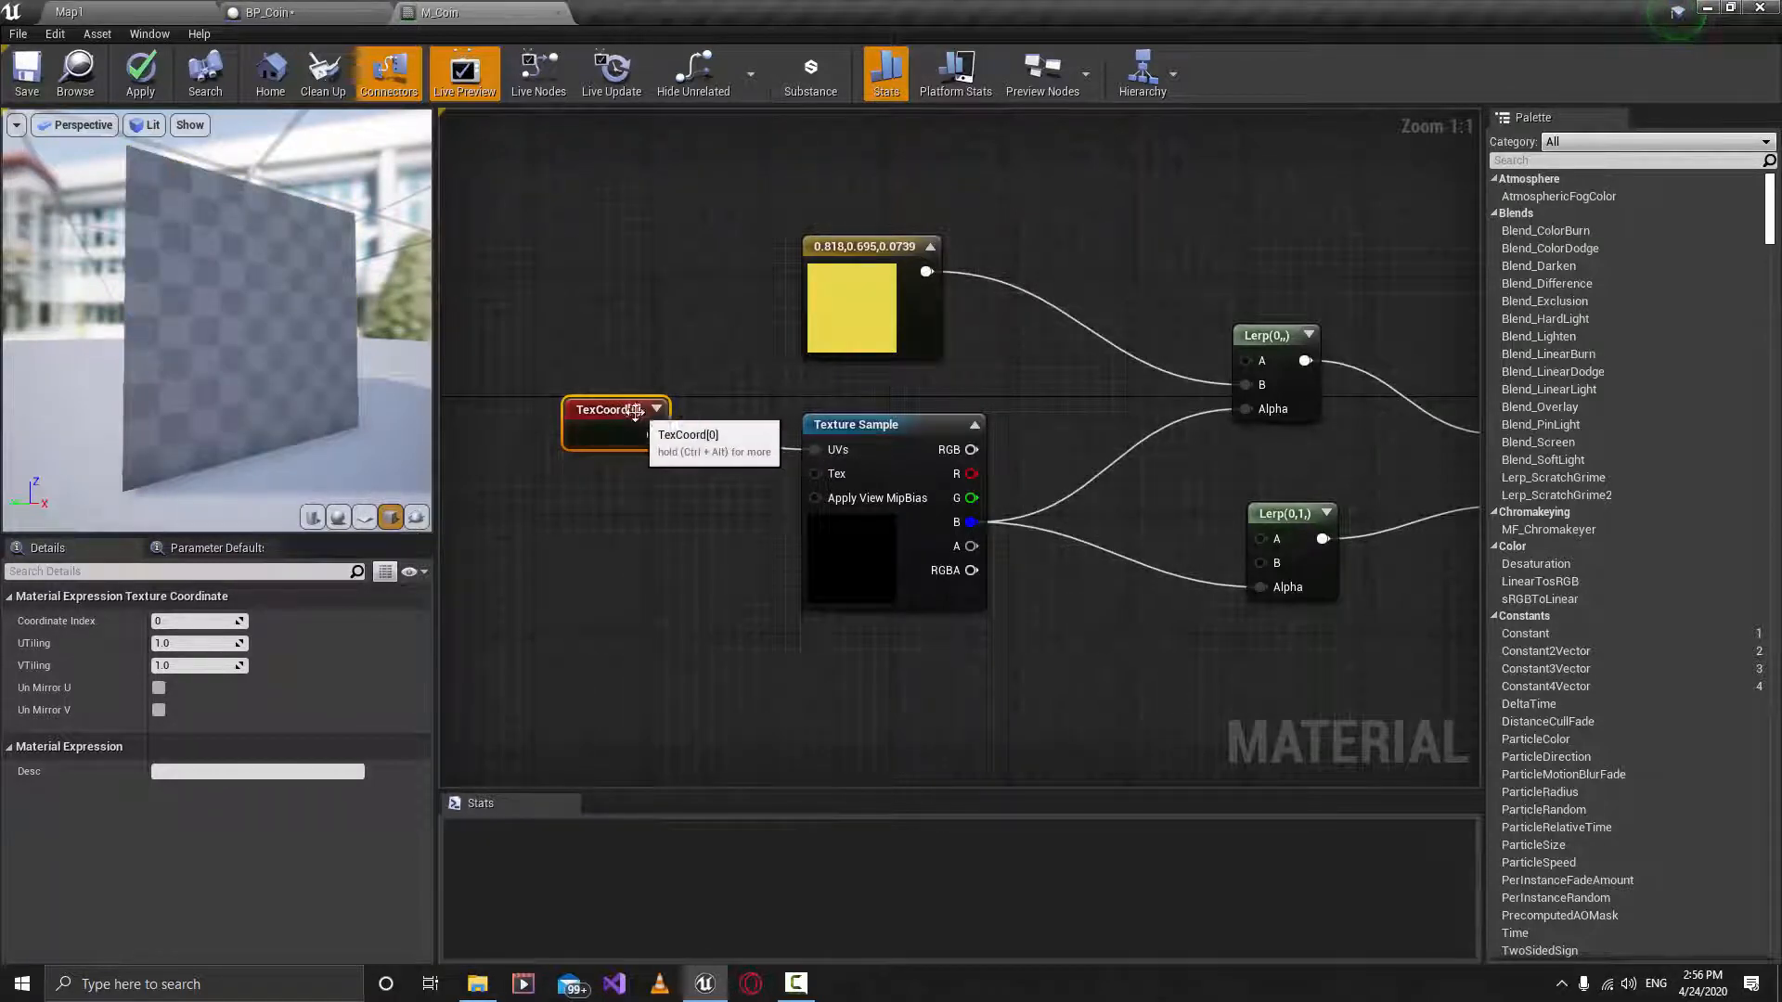
drag(627, 424, 640, 452)
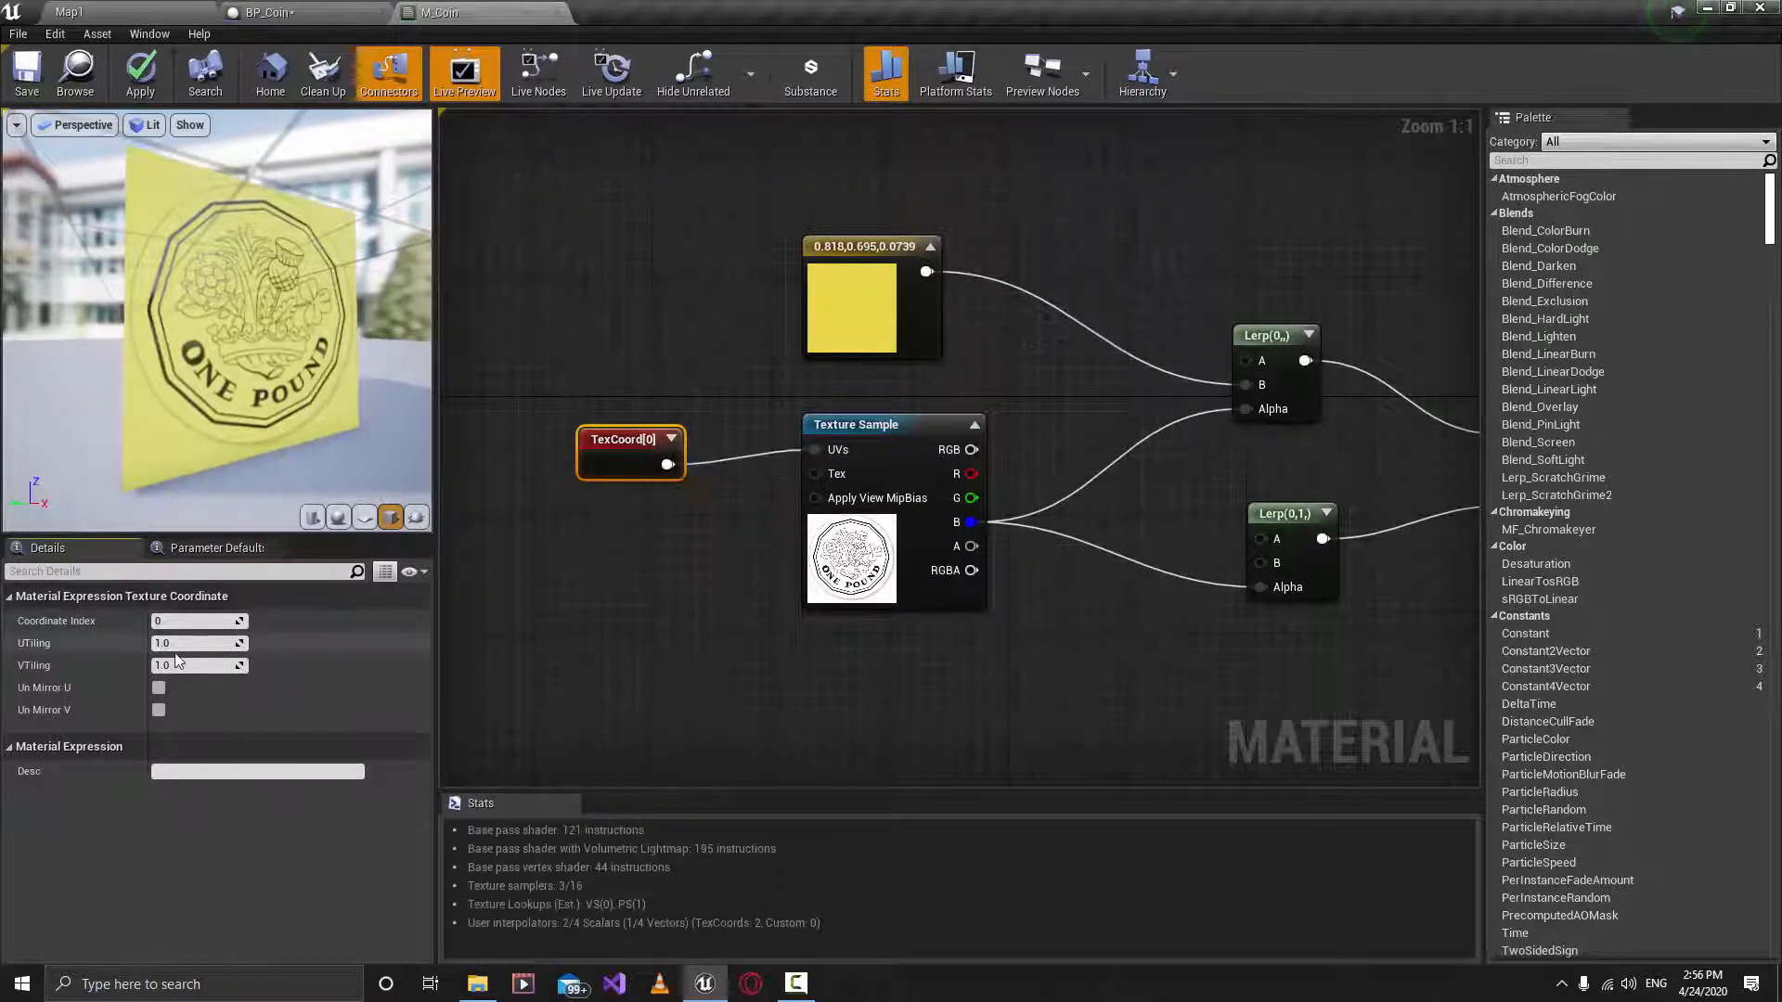
Set the TexCoord node's UTiling and VTiling to 2 and apply the M_Coin material.
click(197, 643)
text(2)
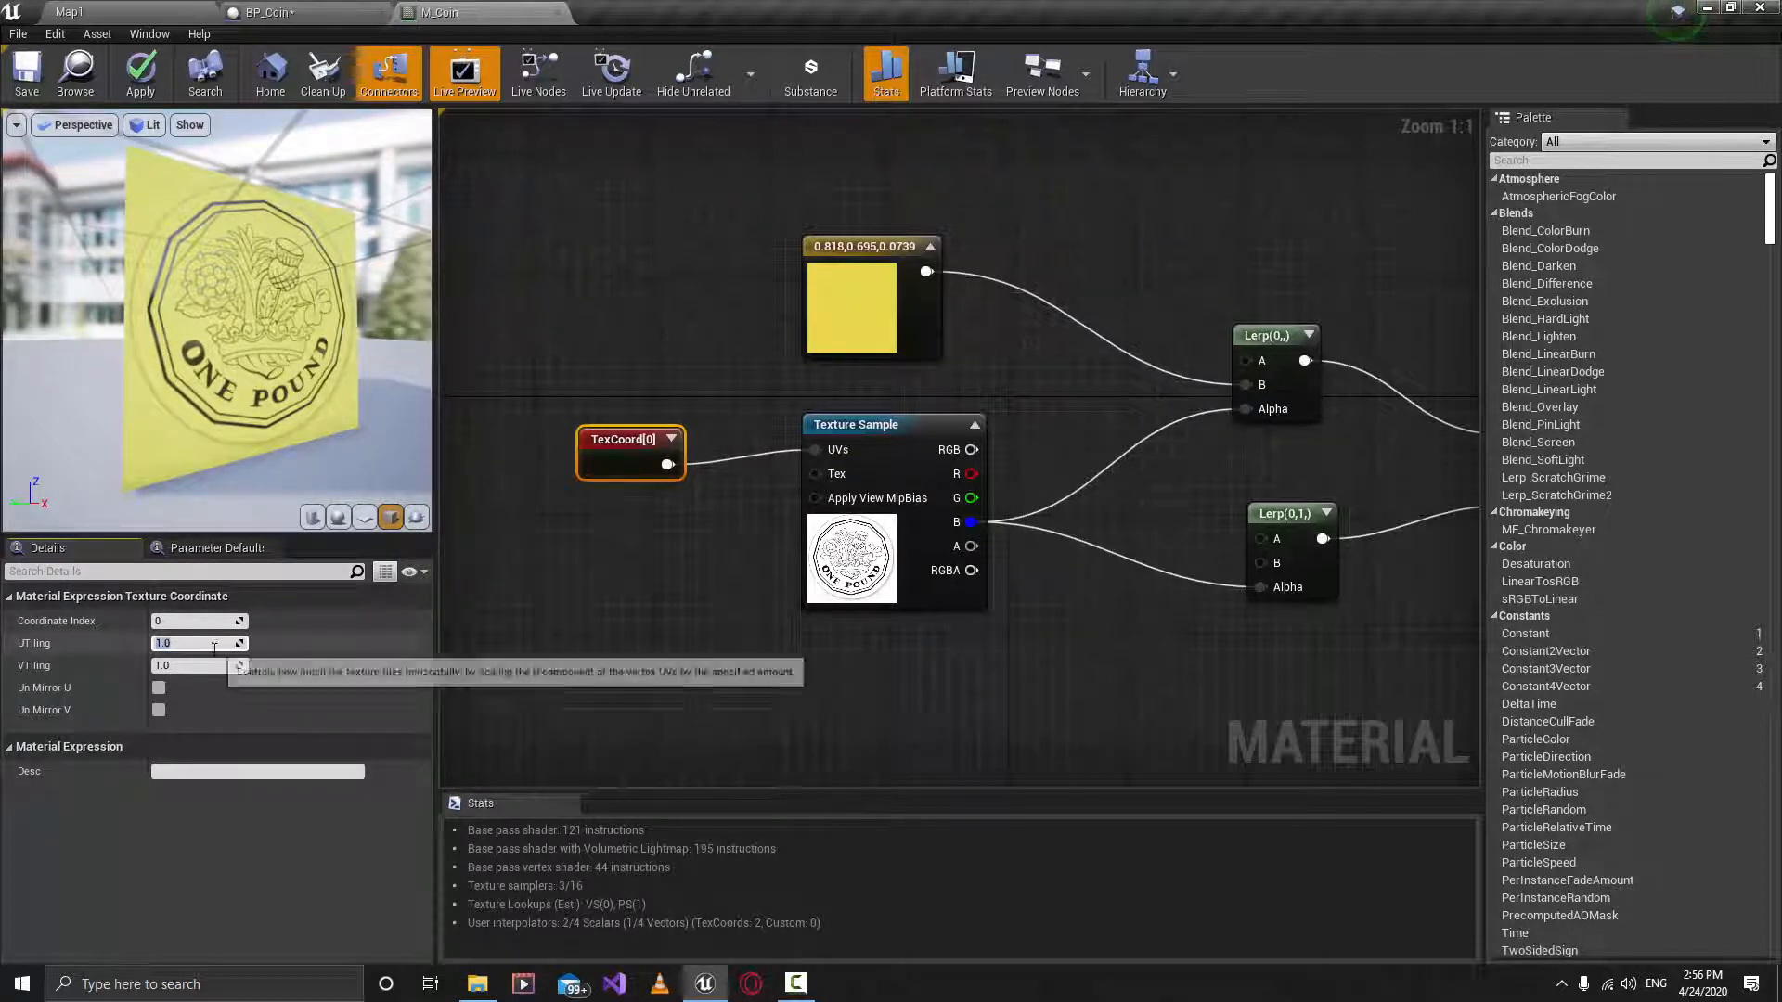
click(210, 666)
text(2)
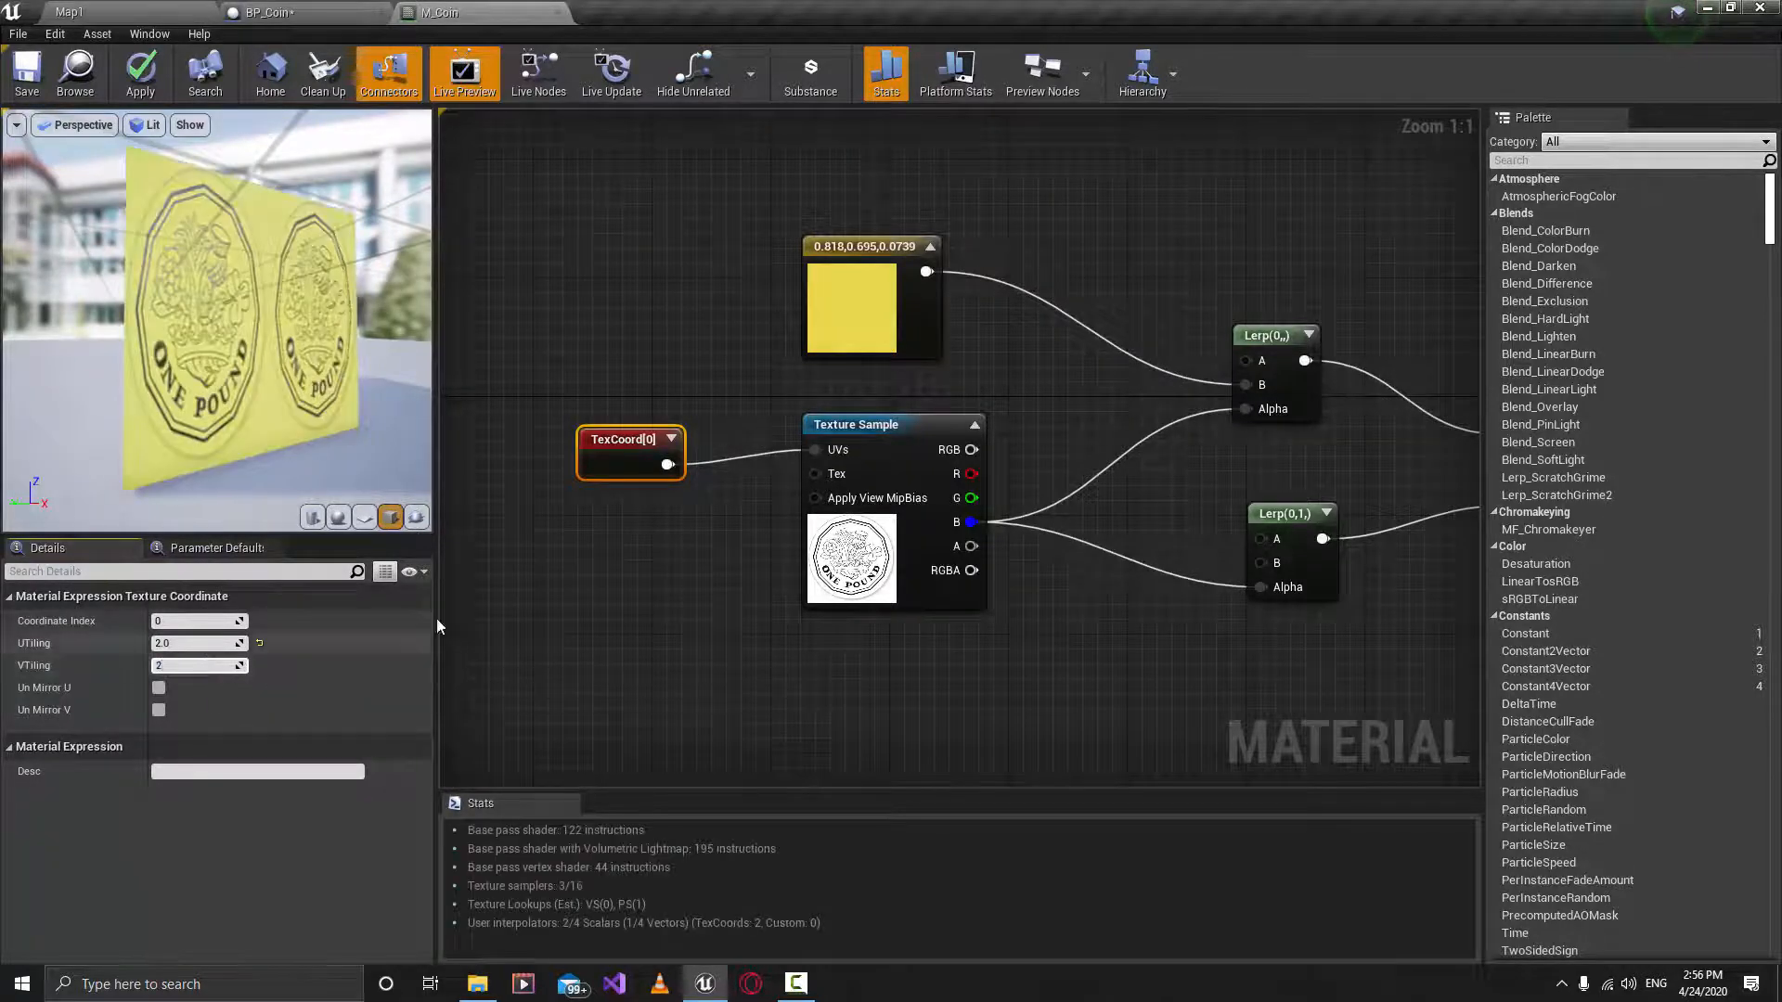
click(559, 563)
click(142, 79)
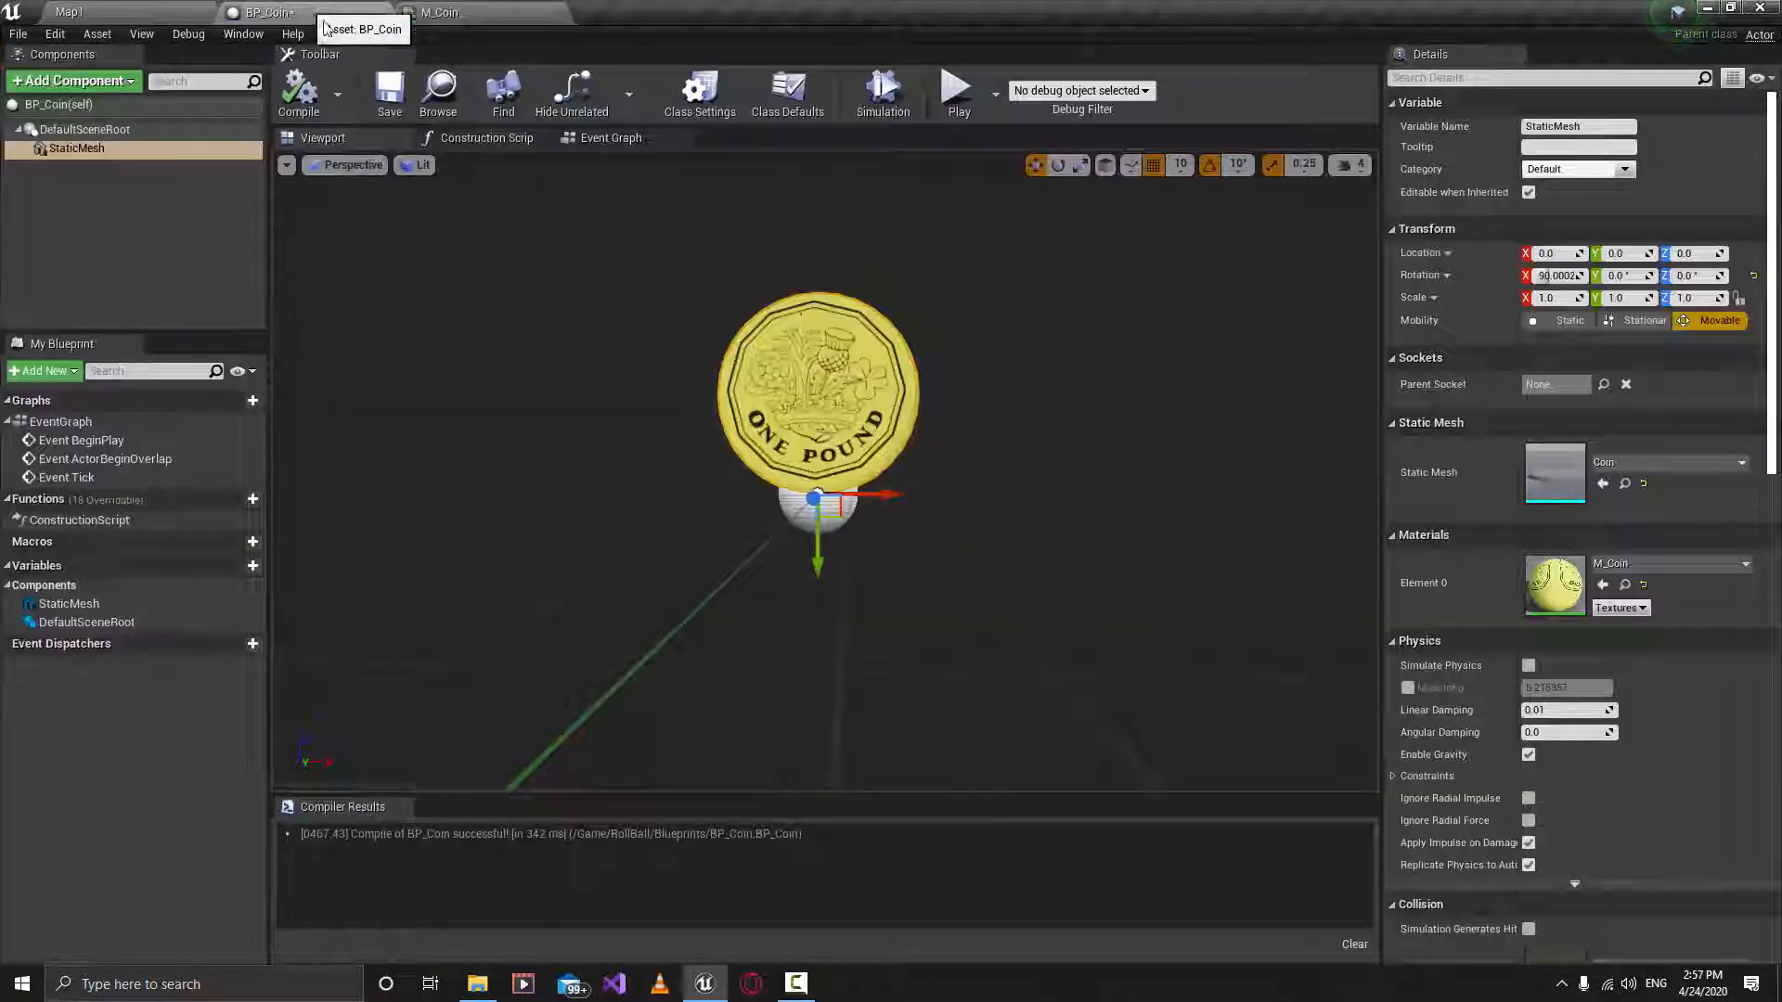
Return to BP_Coin and inspect up close how the retiled texture fits the coin mesh's face.
click(311, 12)
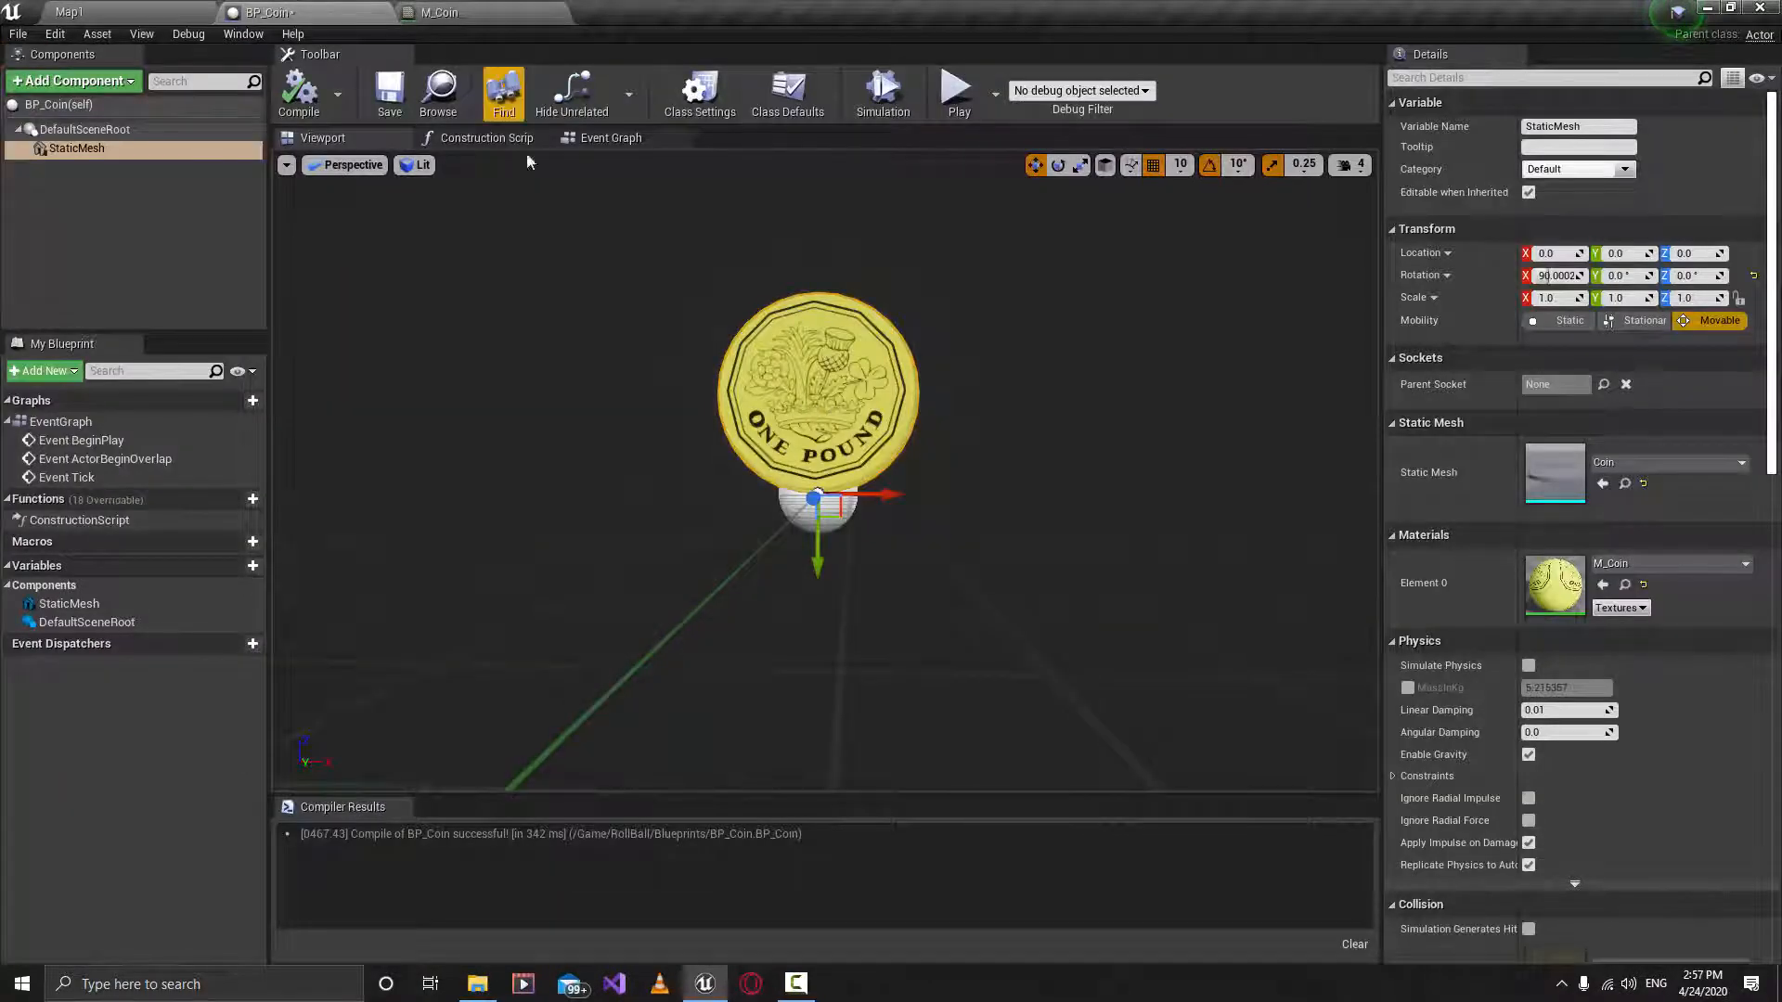
right_drag(795, 454, 848, 492)
key(f)
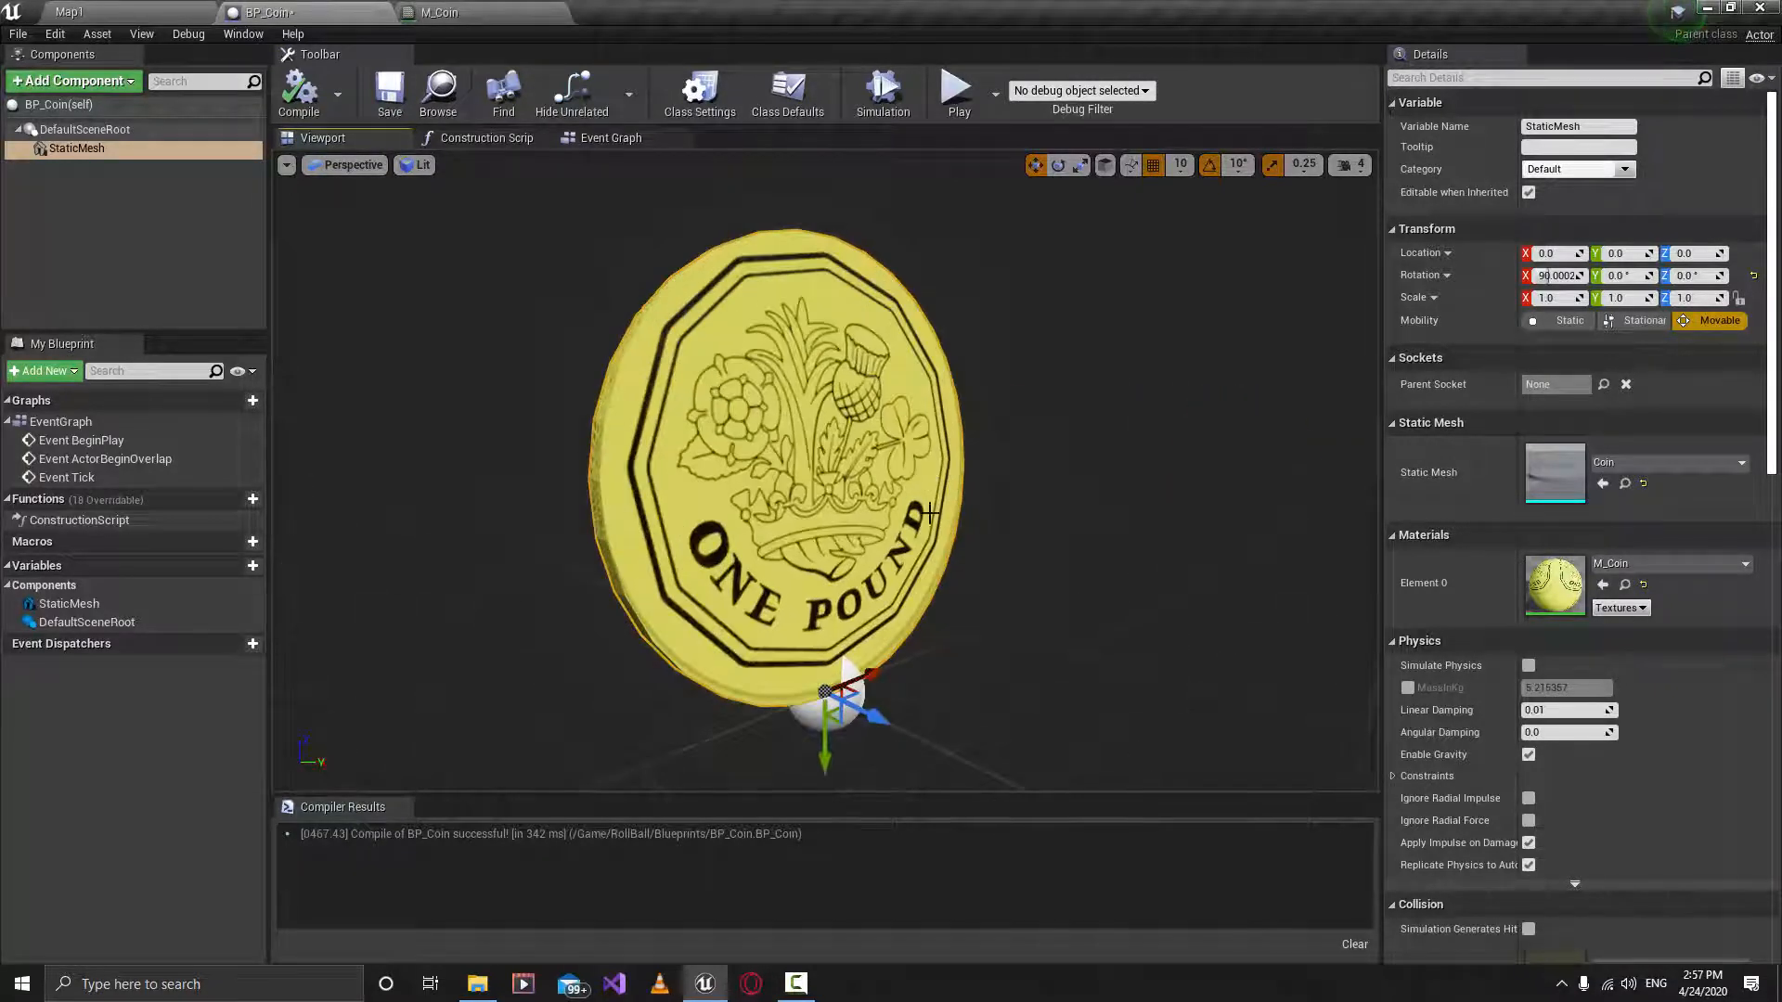
right_drag(855, 536, 844, 543)
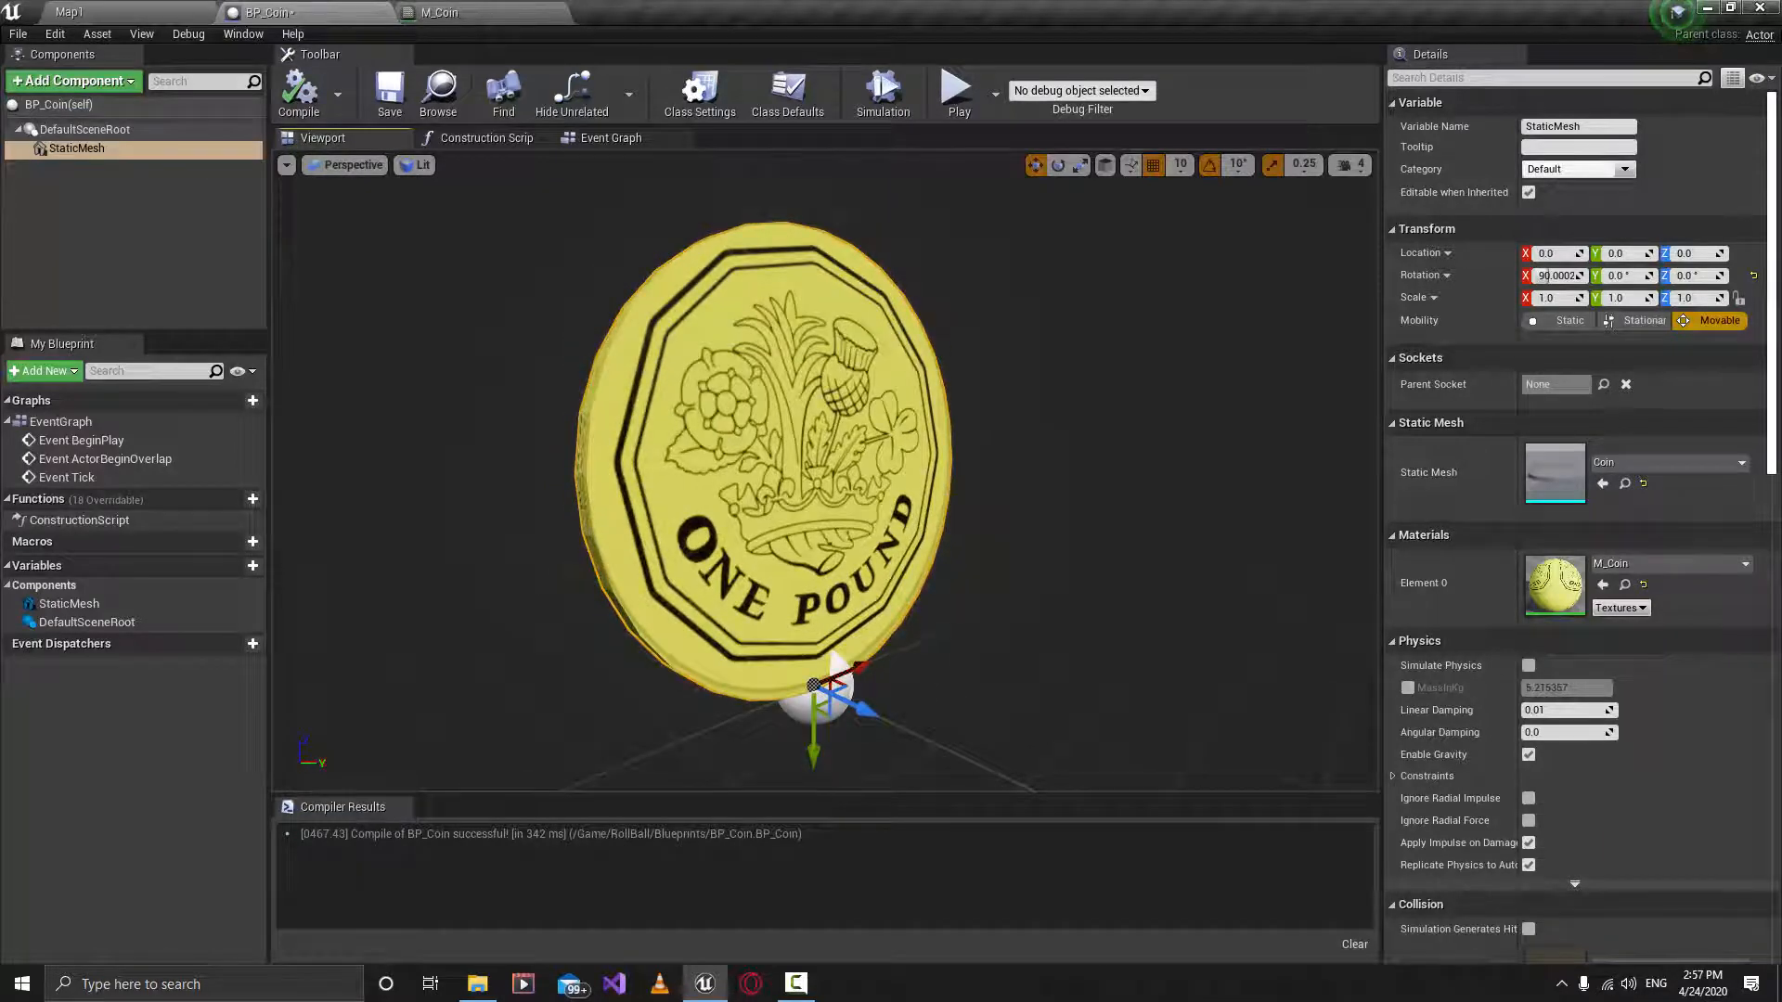